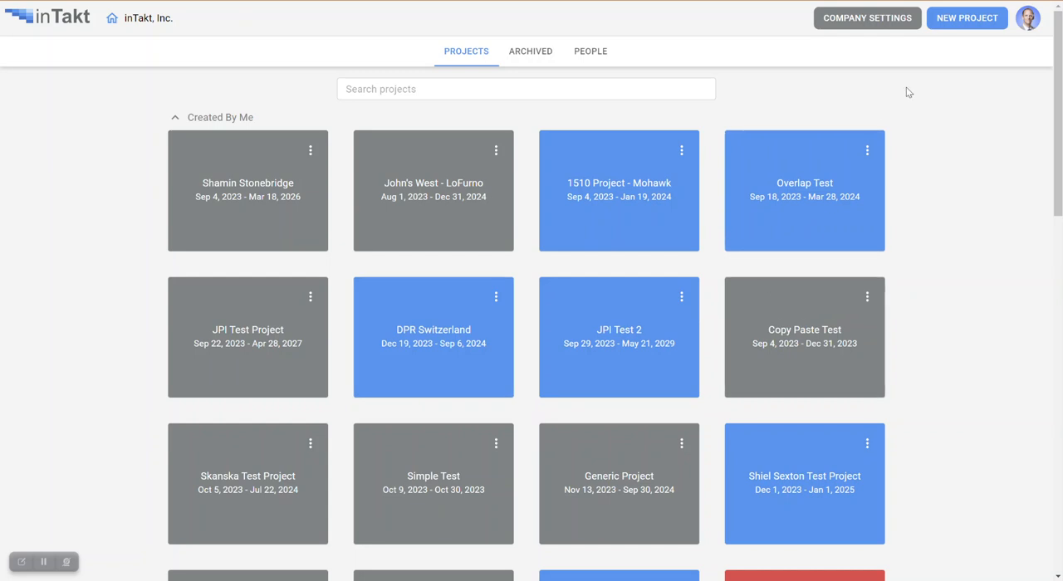
# - Create a project named On-Demand Demo running from January 1, 2024 to August 31, 2024
pyautogui.click(963, 22)
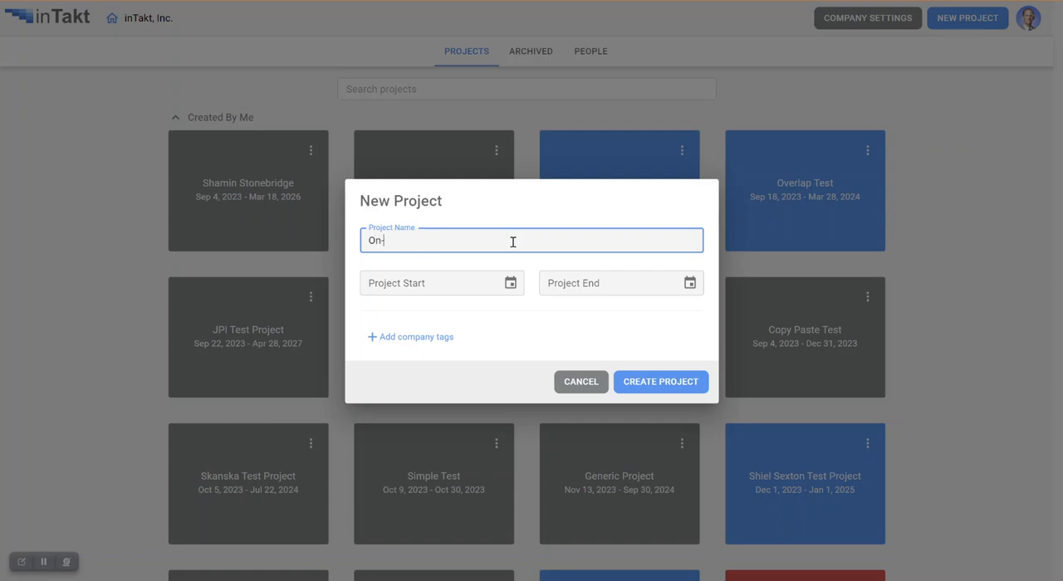
pyautogui.write('On-Demand Demo')
pyautogui.click(498, 279)
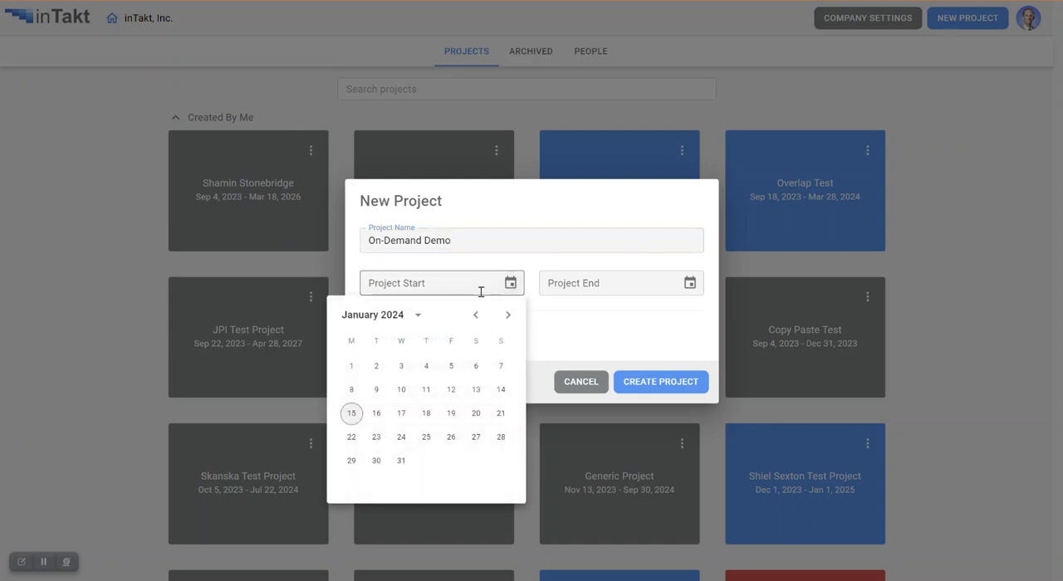
pyautogui.click(354, 369)
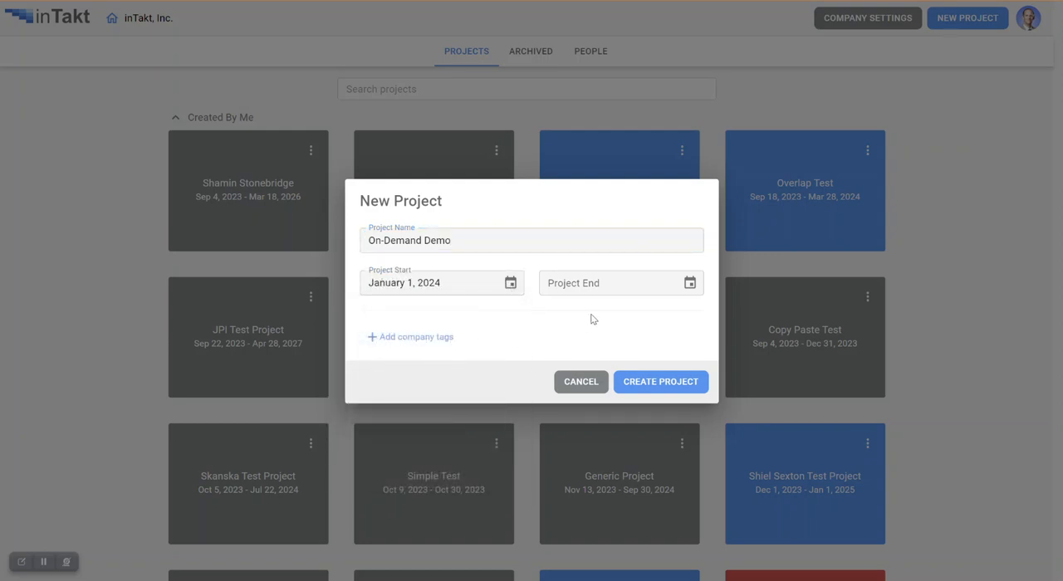
pyautogui.click(690, 286)
pyautogui.click(686, 318)
pyautogui.click(687, 316)
pyautogui.click(687, 315)
pyautogui.click(687, 316)
pyautogui.click(687, 316)
pyautogui.click(687, 316)
pyautogui.click(687, 316)
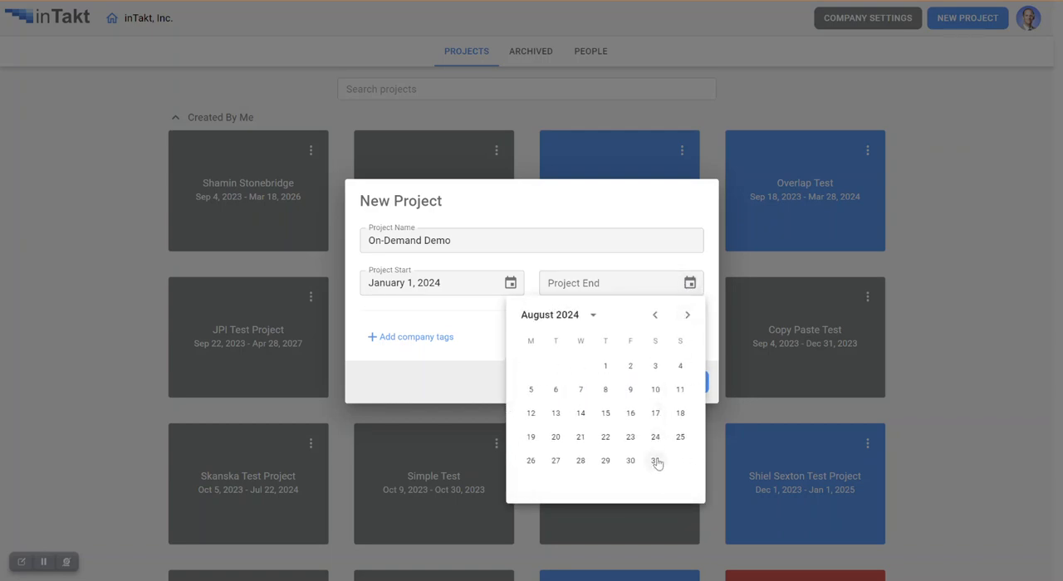
pyautogui.click(657, 462)
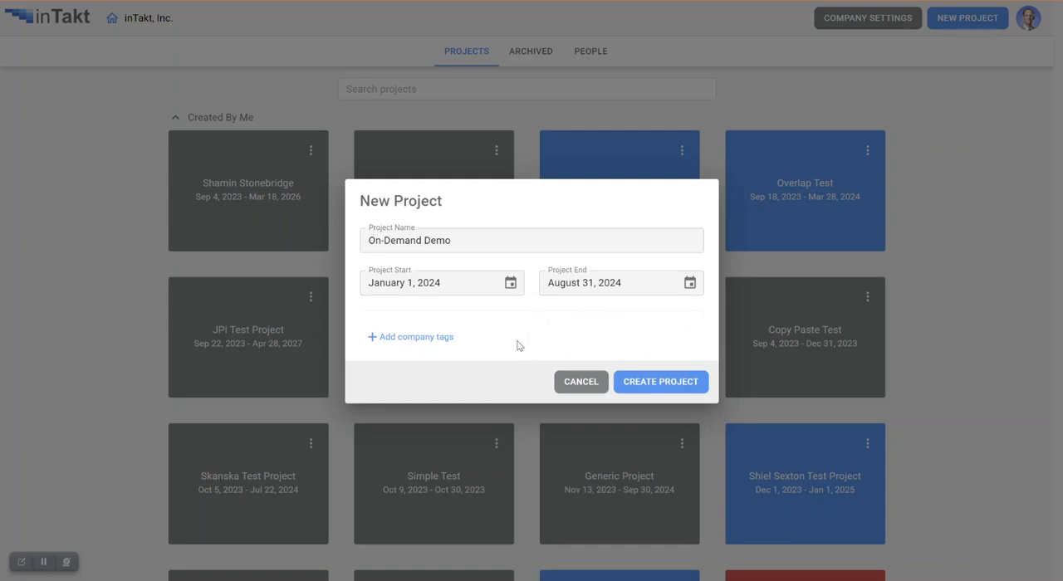
pyautogui.click(662, 384)
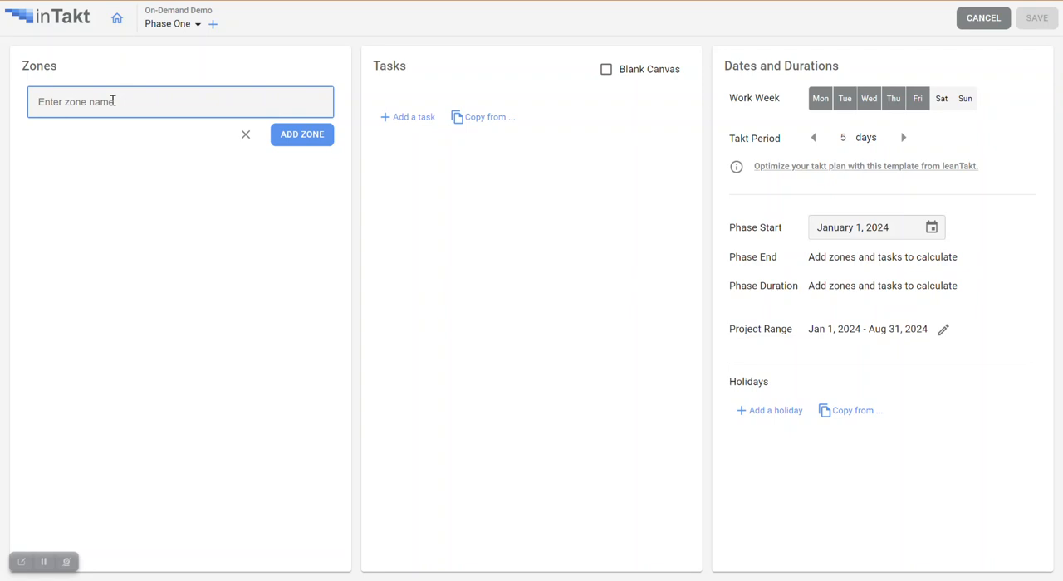
# - Add a zone named Floor 1 with the subzones Area A, Area B, Area C and Area D
pyautogui.write('Floor 1')
pyautogui.press('Return')
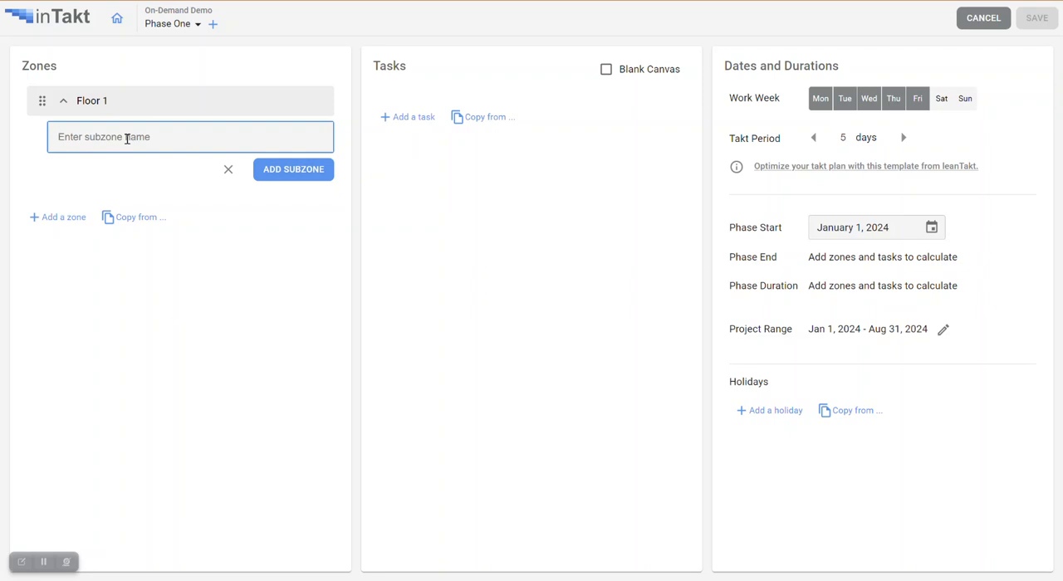
pyautogui.write('Area A')
pyautogui.press('Return')
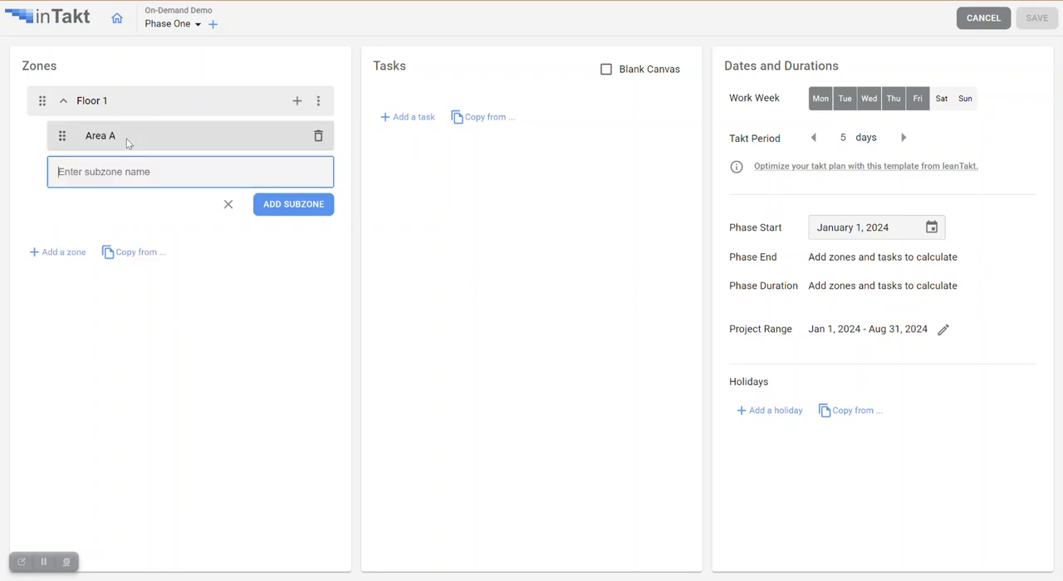
pyautogui.write('Area B')
pyautogui.press('Return')
pyautogui.write('Area')
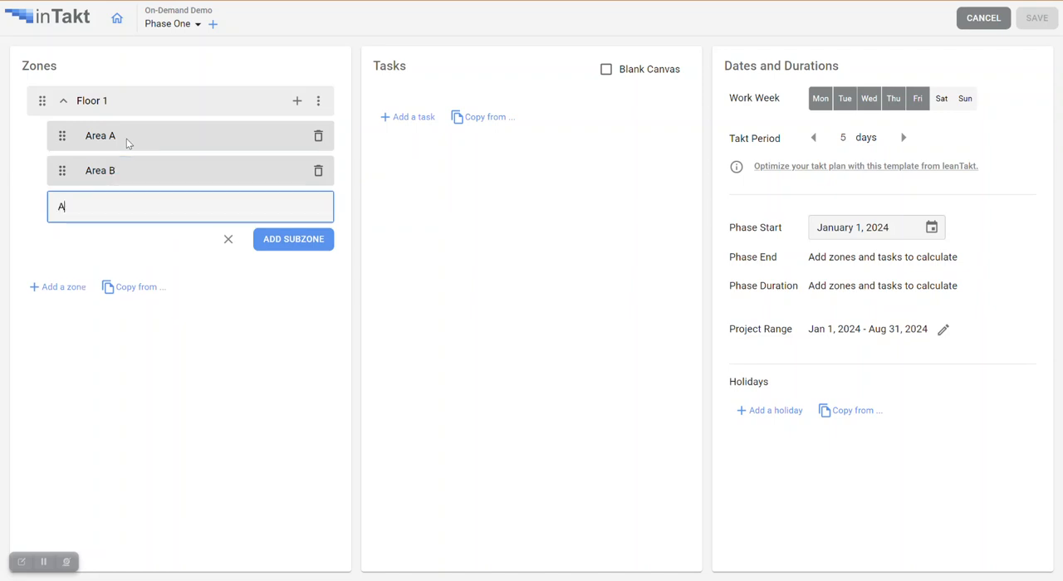
pyautogui.press('Return')
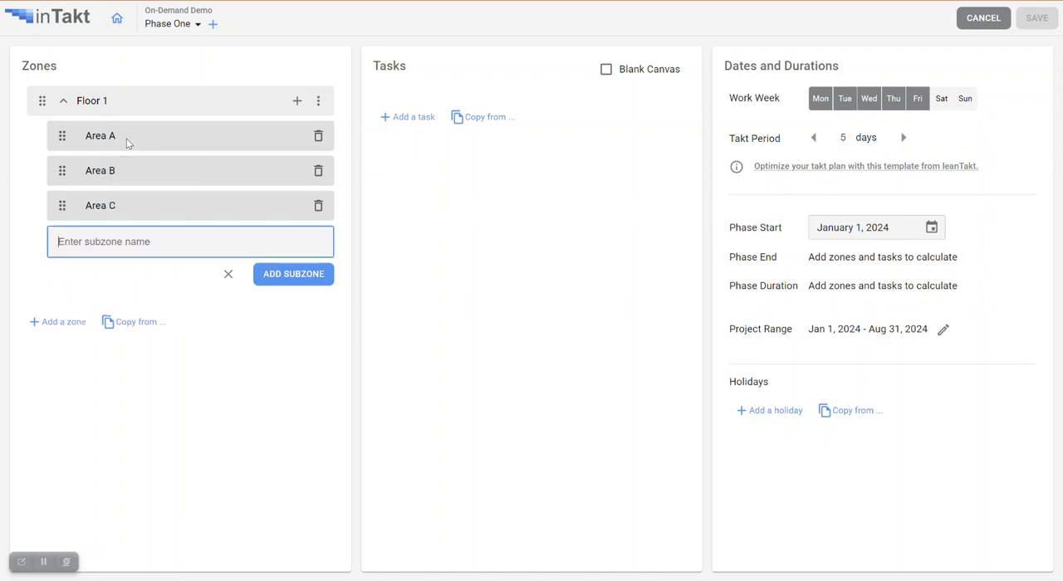
pyautogui.write('Area D')
pyautogui.press('Return')
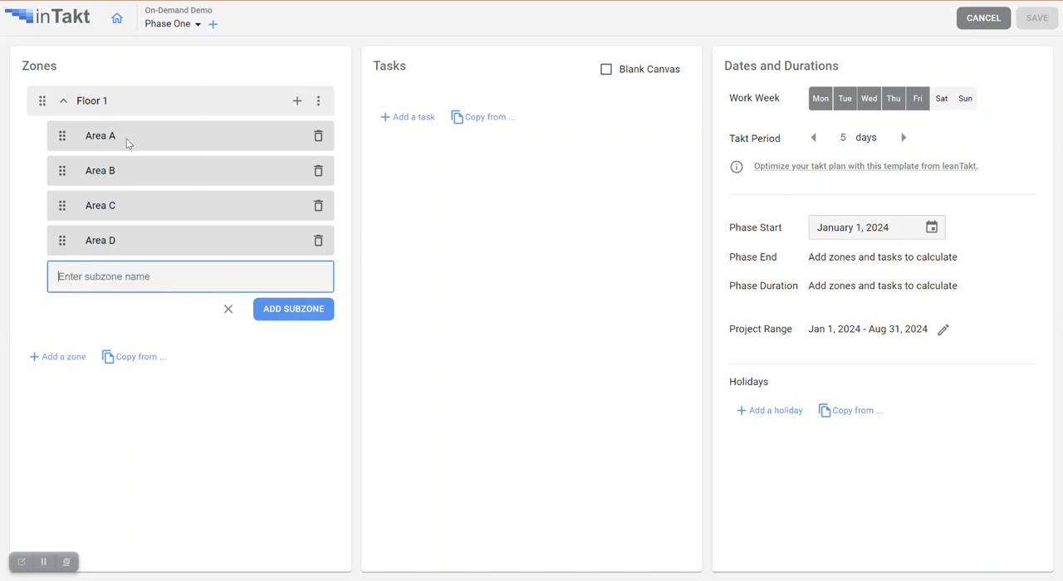
# - Duplicate the Floor 1 zone, name the copy Floor 2 and expand its subzones
pyautogui.click(318, 103)
pyautogui.click(318, 103)
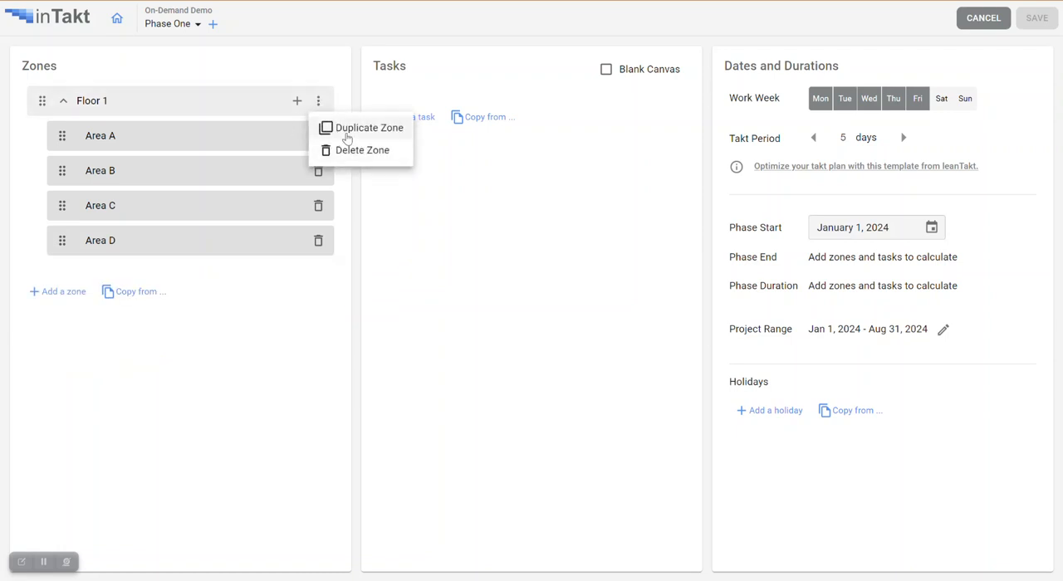
pyautogui.click(332, 126)
pyautogui.doubleClick(133, 276)
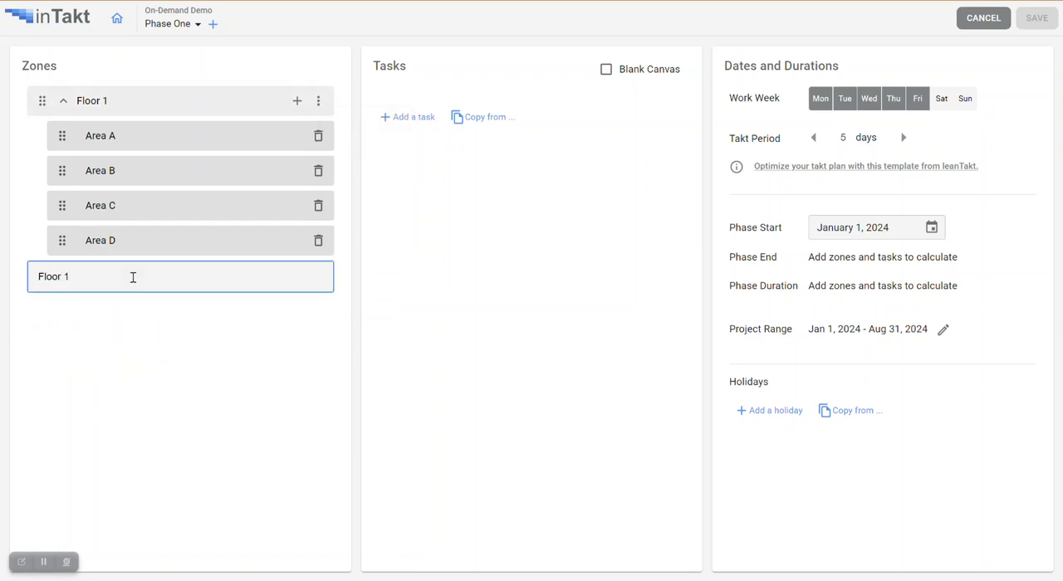
pyautogui.press('Return')
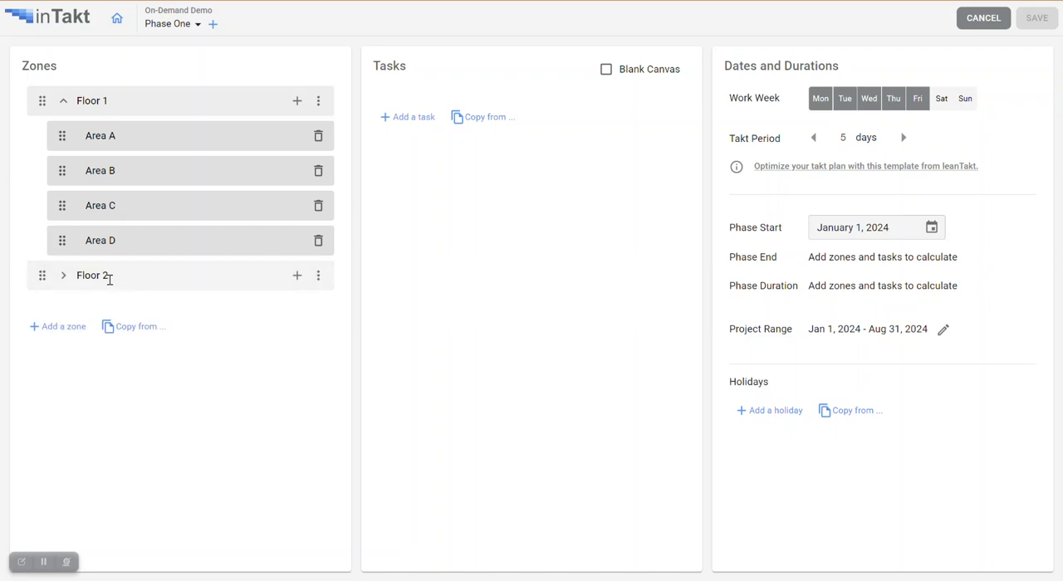
pyautogui.click(64, 279)
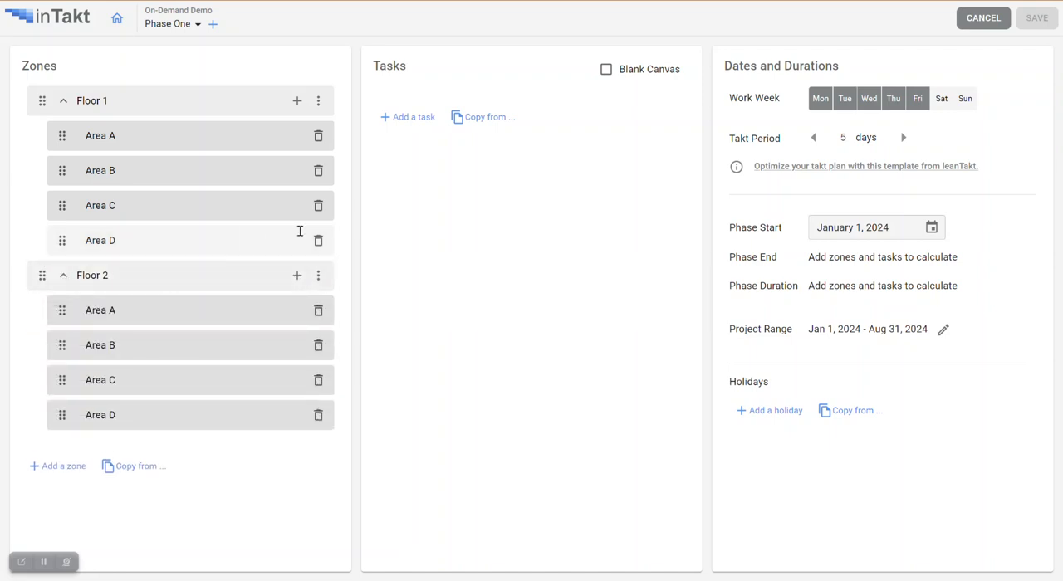
# - Add two tasks named Layout/Framing and Overhead HVAC
pyautogui.click(407, 119)
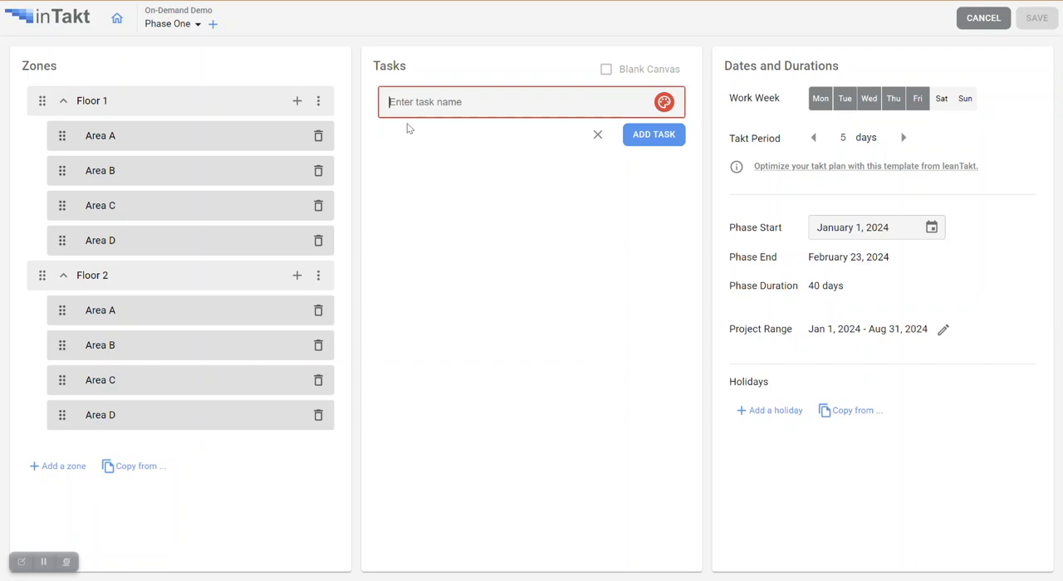
pyautogui.write('Layout/Frea')
pyautogui.write('ing')
pyautogui.press('Return')
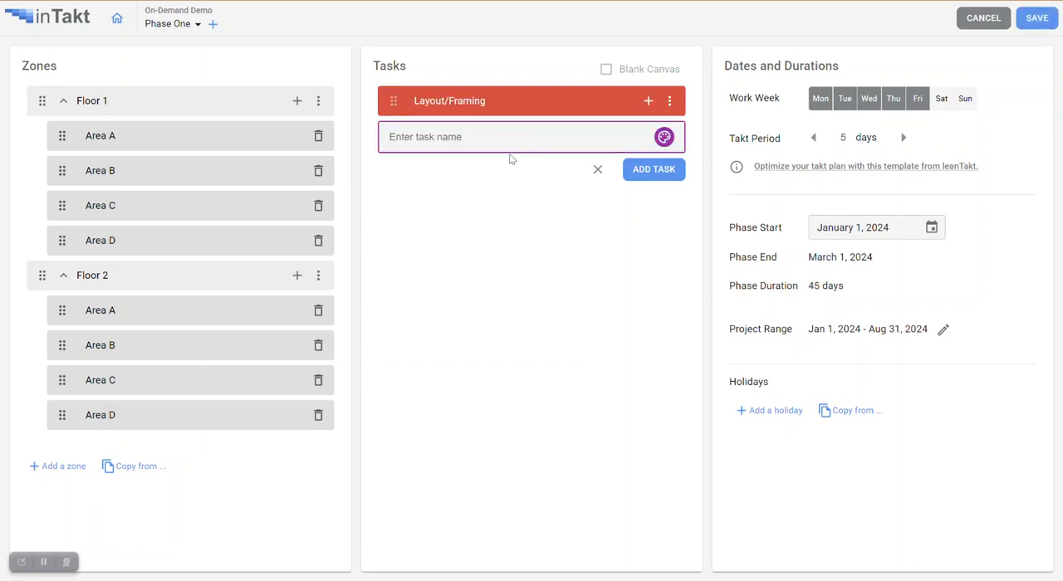
pyautogui.write('Overhead')
pyautogui.press('Return')
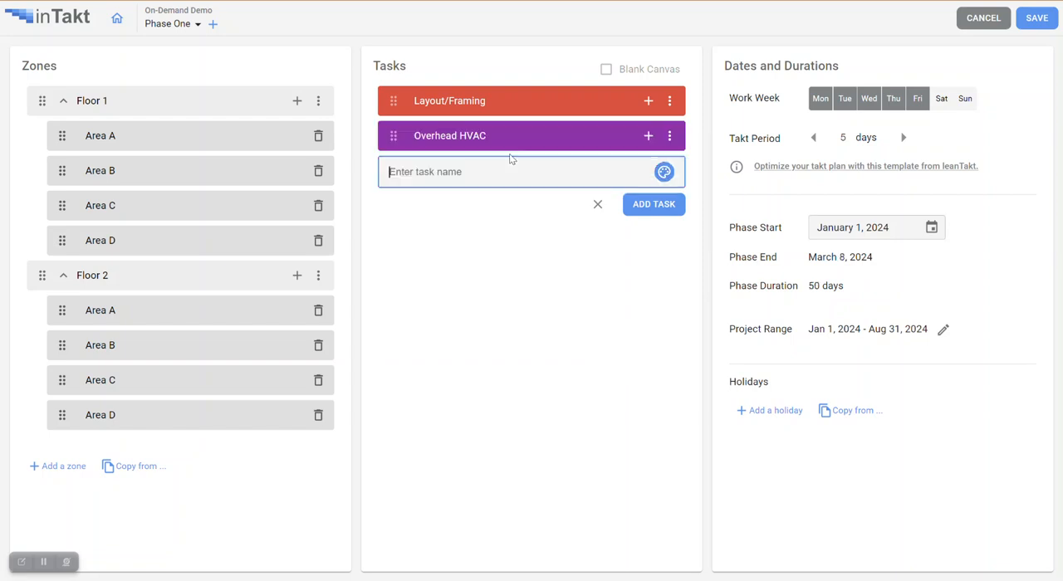
# - Change the color of the Overhead HVAC task to dark green
pyautogui.click(670, 137)
pyautogui.moveTo(689, 172)
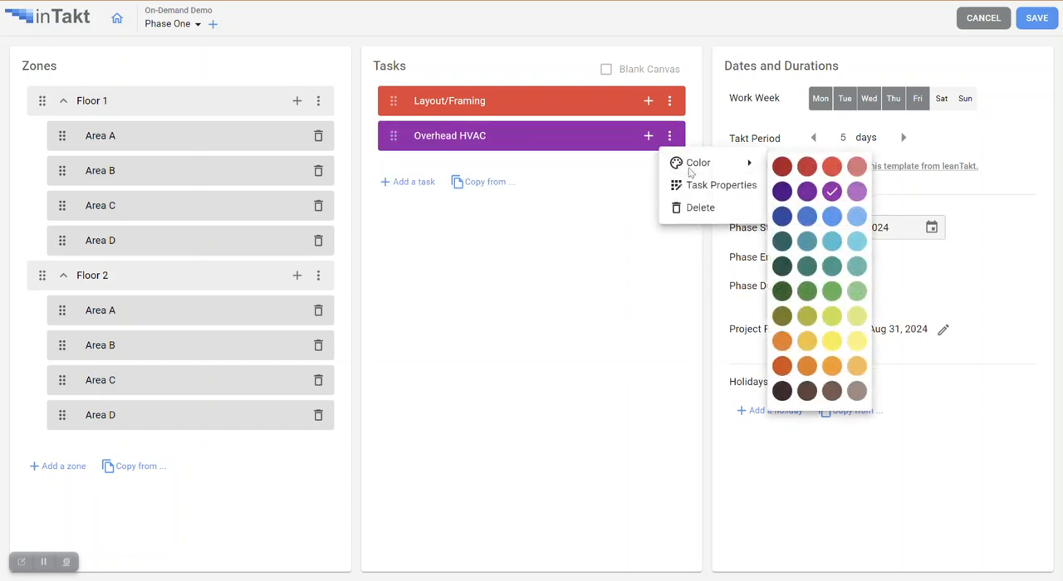
pyautogui.click(784, 266)
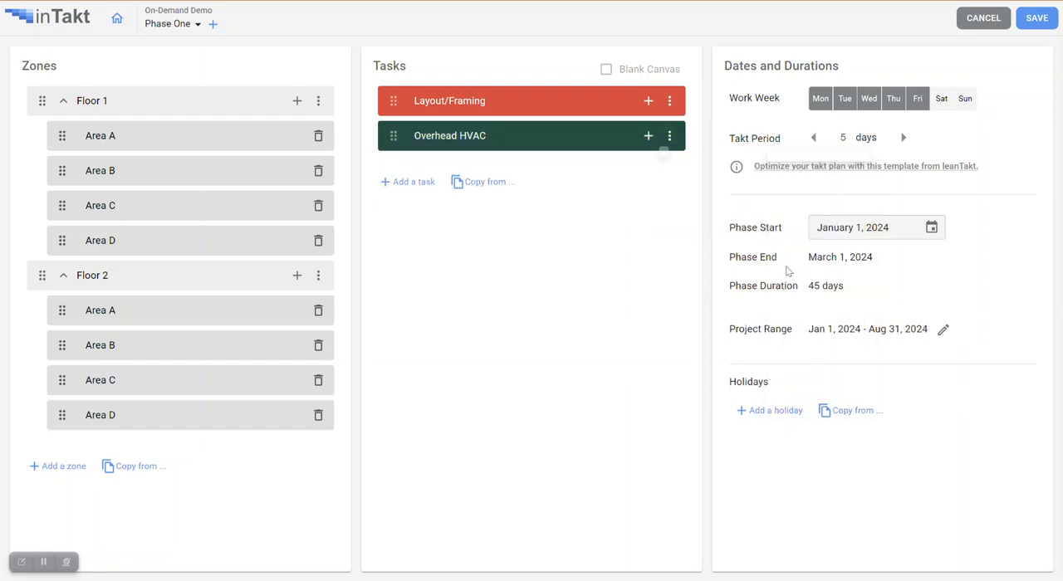
# - Examine the overlap, details and quantity settings in the Overhead HVAC task's properties, then close them without changes
pyautogui.click(670, 137)
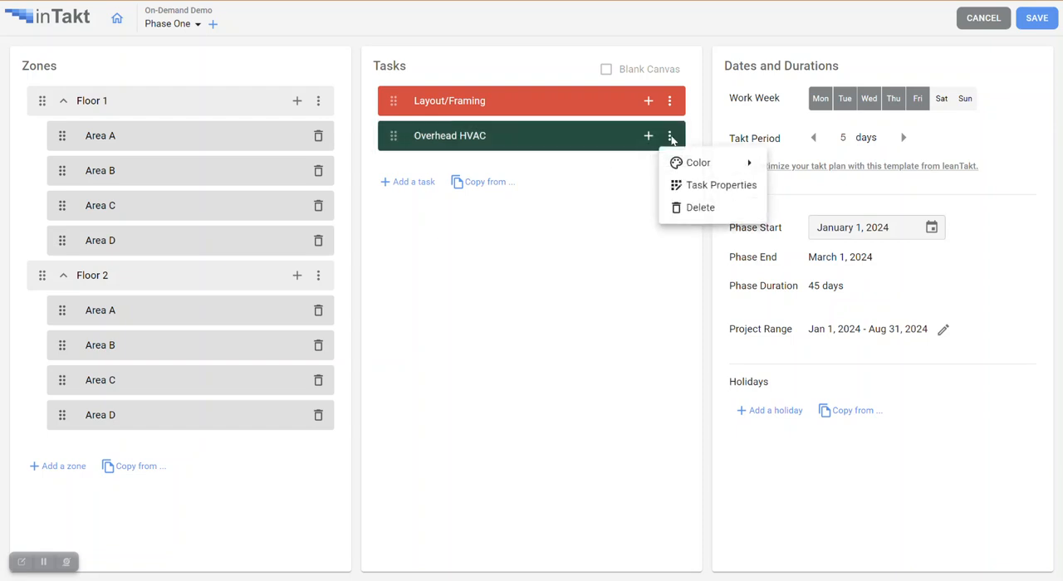
pyautogui.click(712, 185)
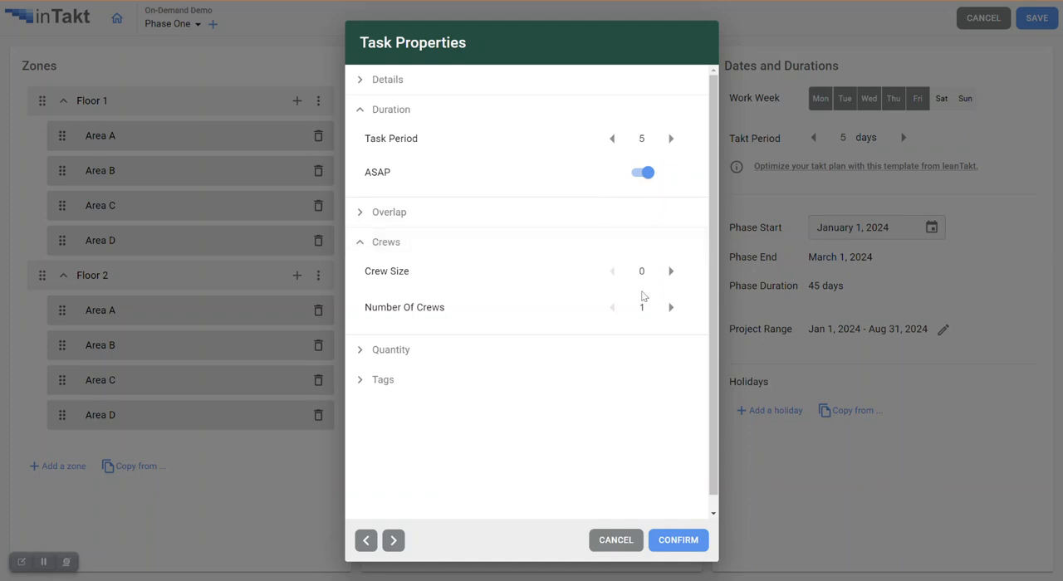
pyautogui.click(358, 215)
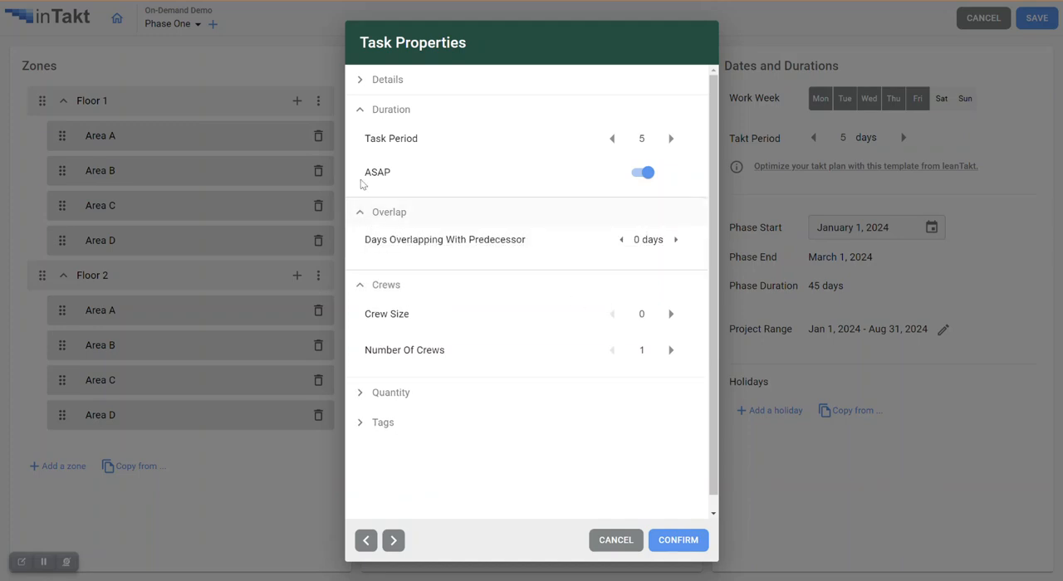
pyautogui.click(362, 83)
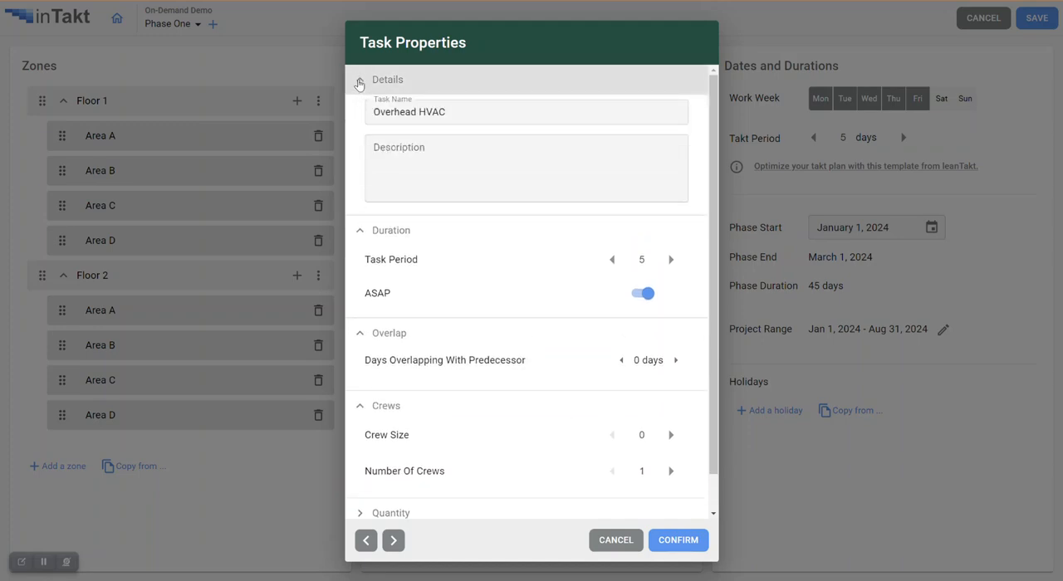
pyautogui.click(360, 81)
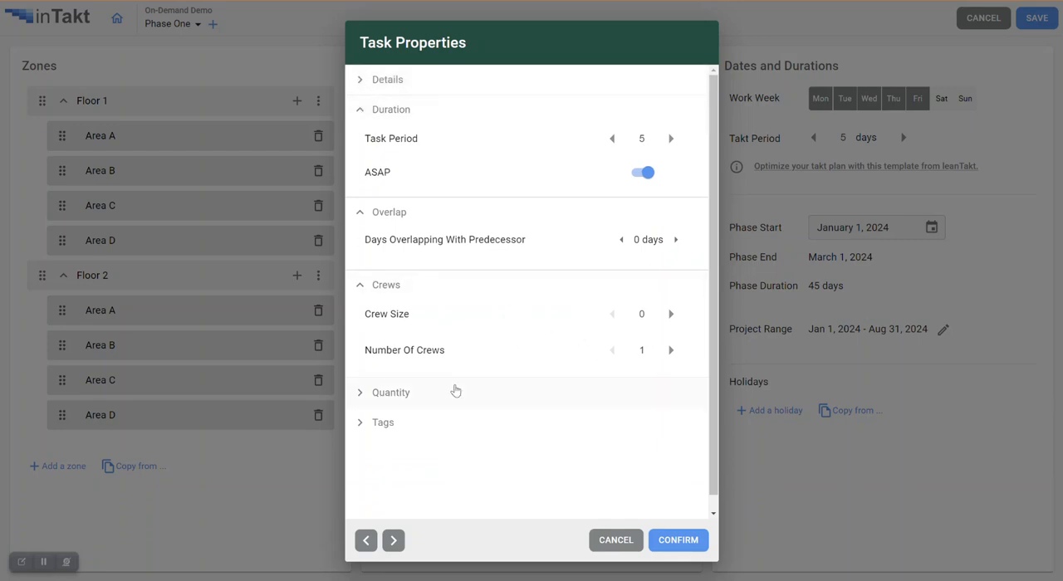
pyautogui.click(357, 398)
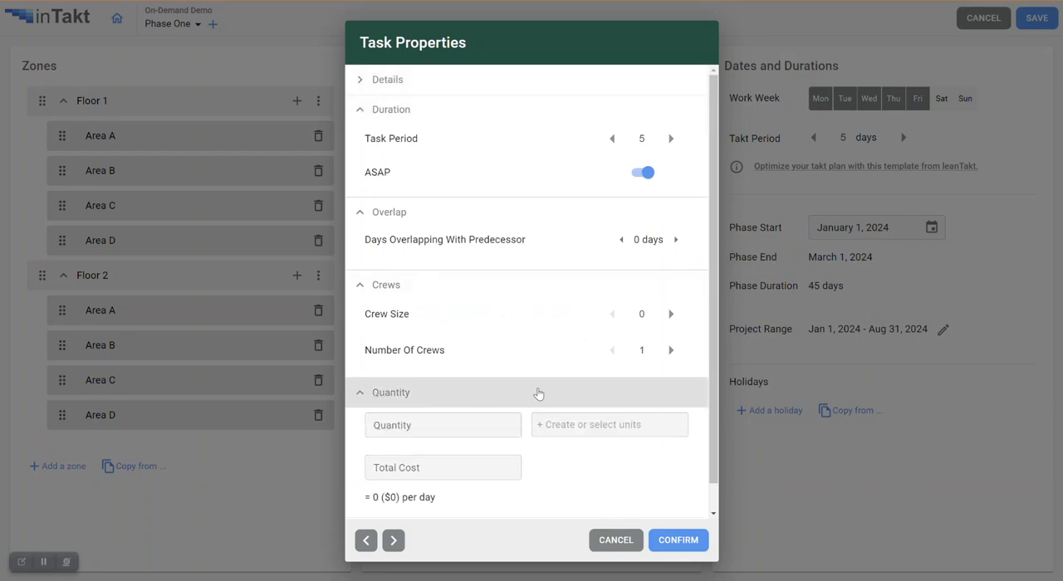
pyautogui.click(616, 541)
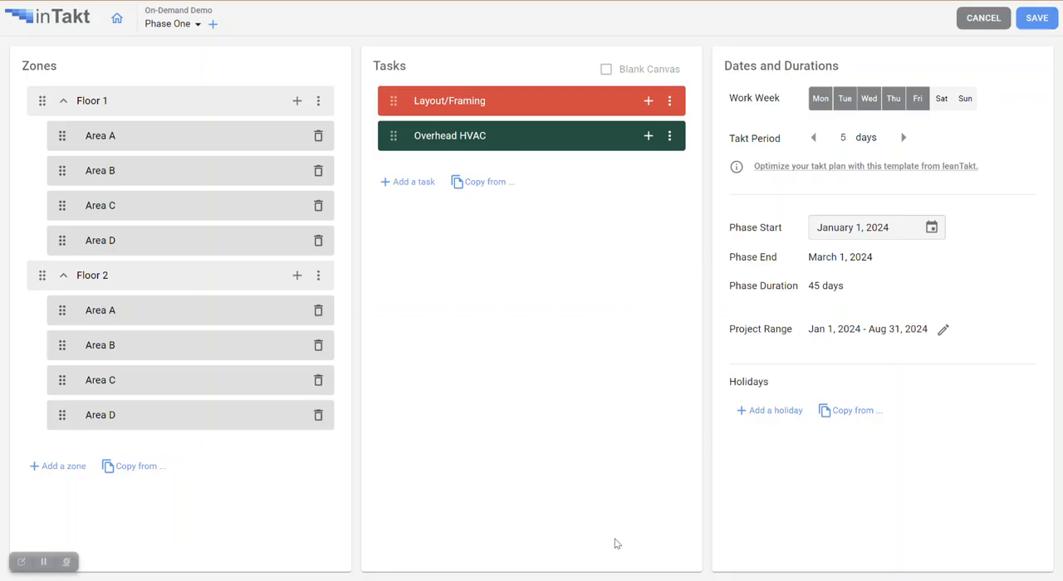
# - Copy the tasks from Phase One of the LeanTakt Training project into the task list and look through them
pyautogui.click(487, 184)
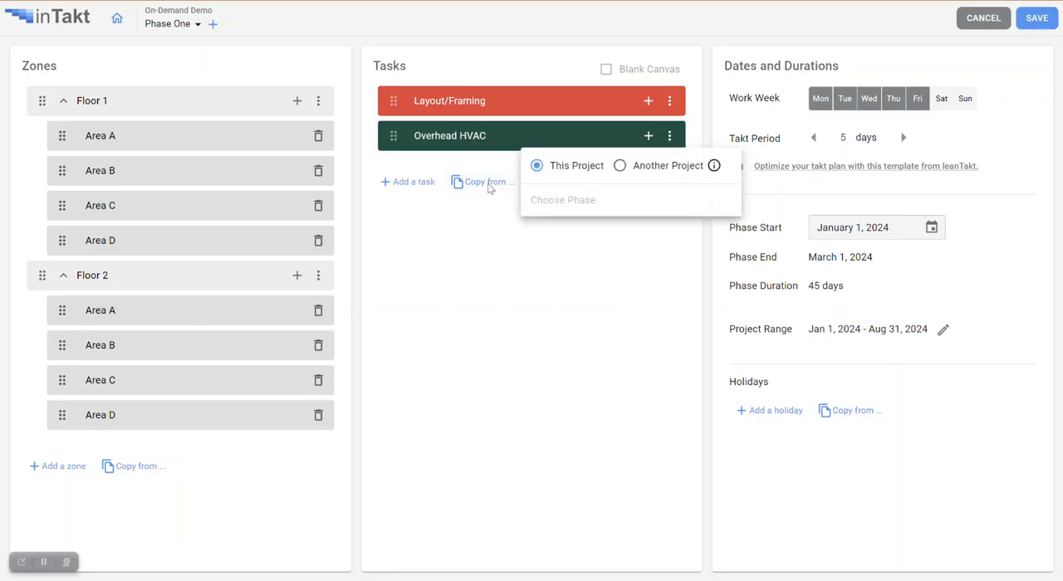
pyautogui.click(620, 167)
pyautogui.click(618, 179)
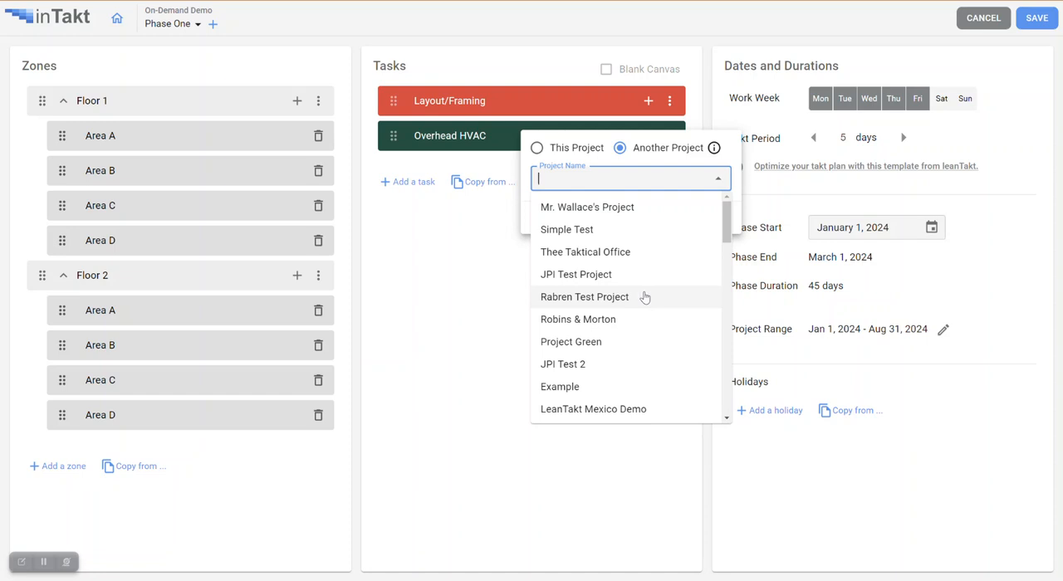
pyautogui.scroll(-4, 645, 297)
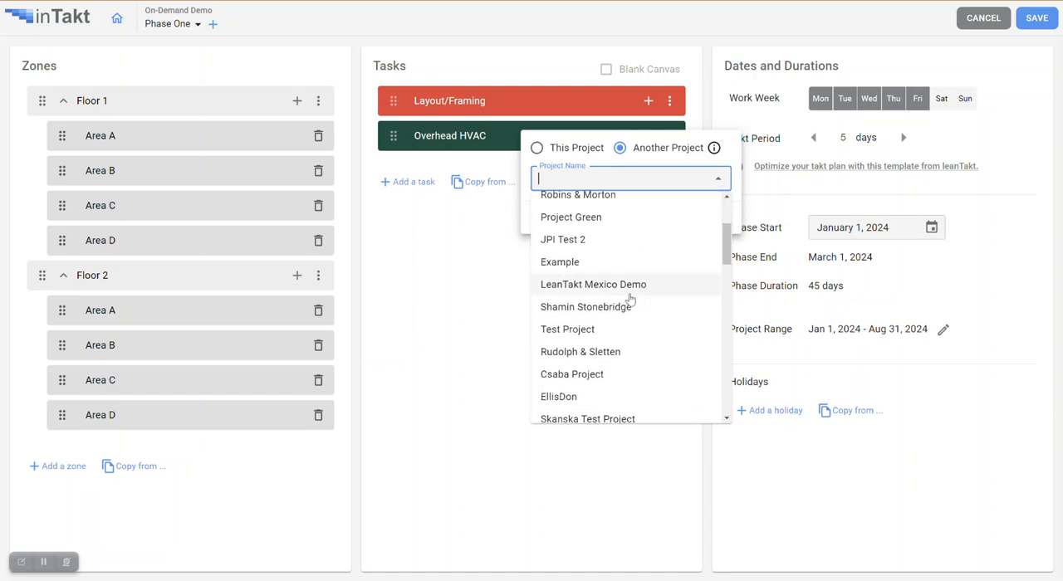
pyautogui.scroll(-2, 631, 300)
pyautogui.click(623, 339)
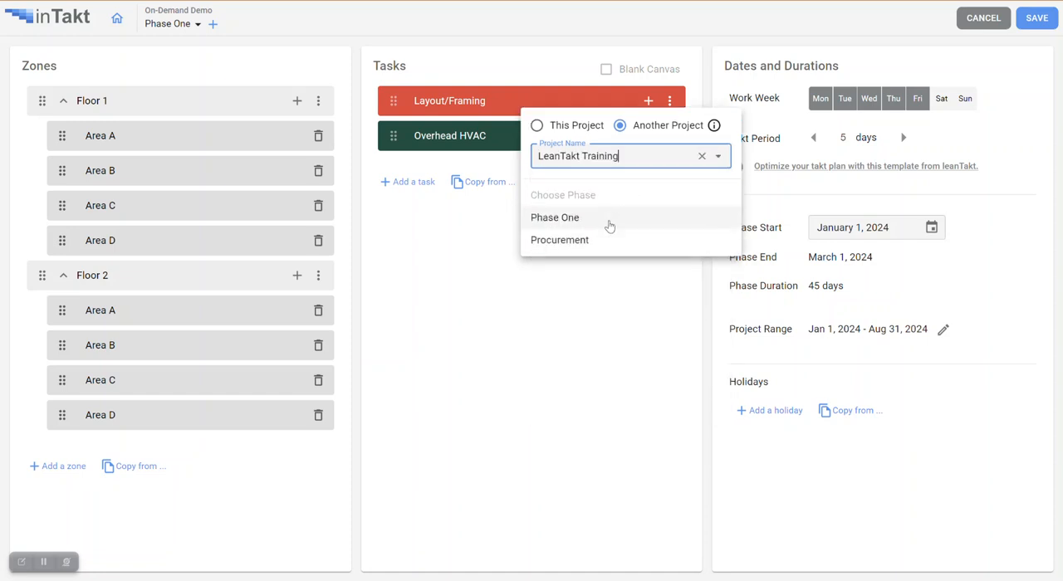
pyautogui.click(597, 222)
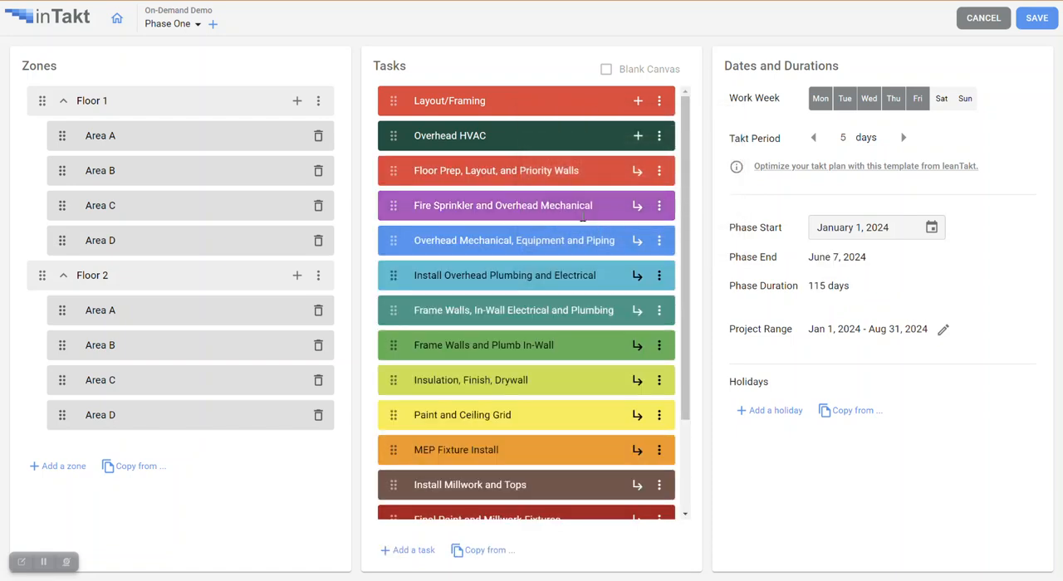
pyautogui.scroll(-4, 599, 199)
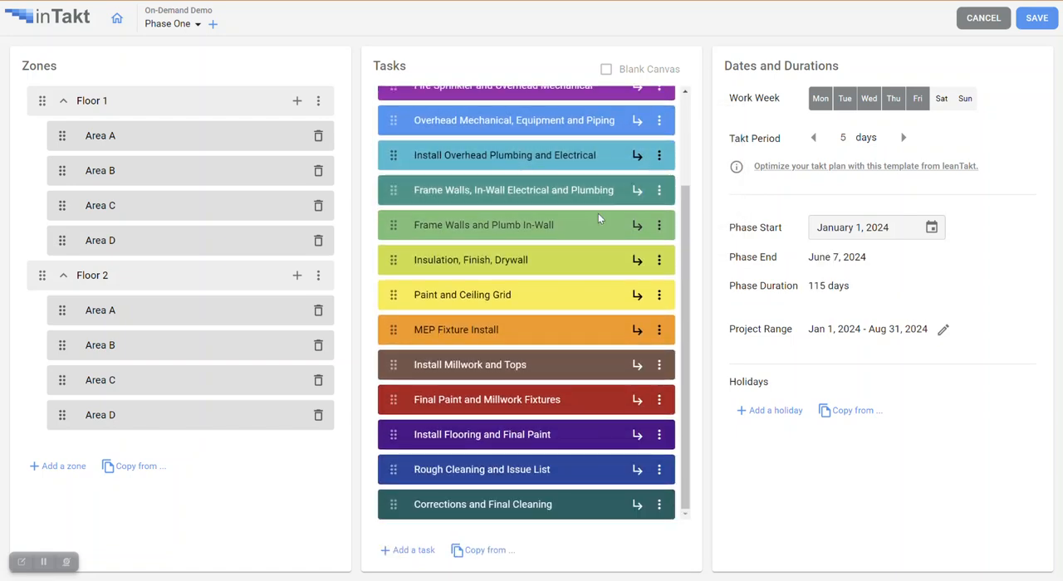
pyautogui.scroll(4, 598, 214)
pyautogui.scroll(-3, 598, 216)
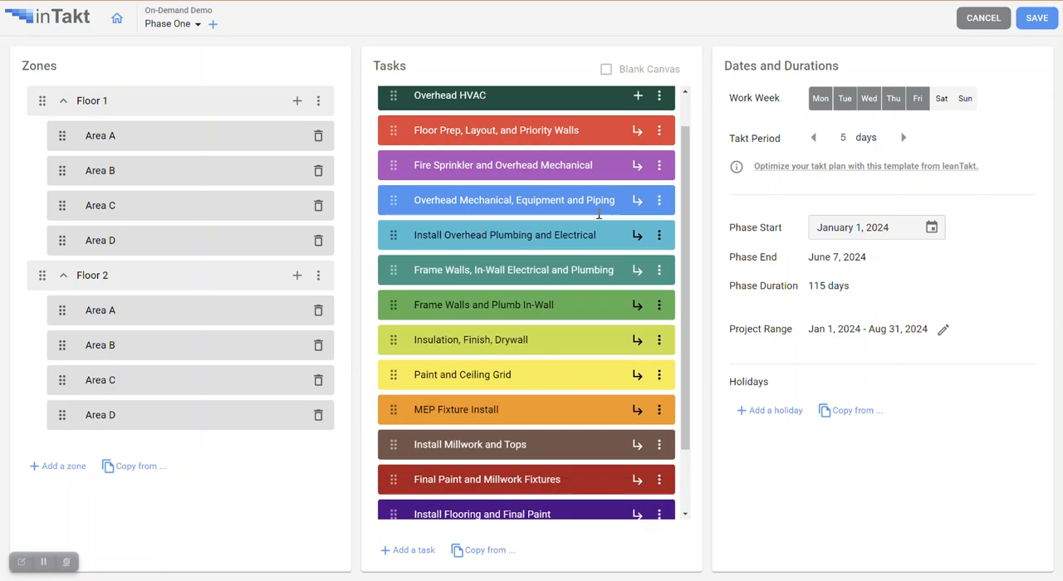
pyautogui.scroll(3, 598, 215)
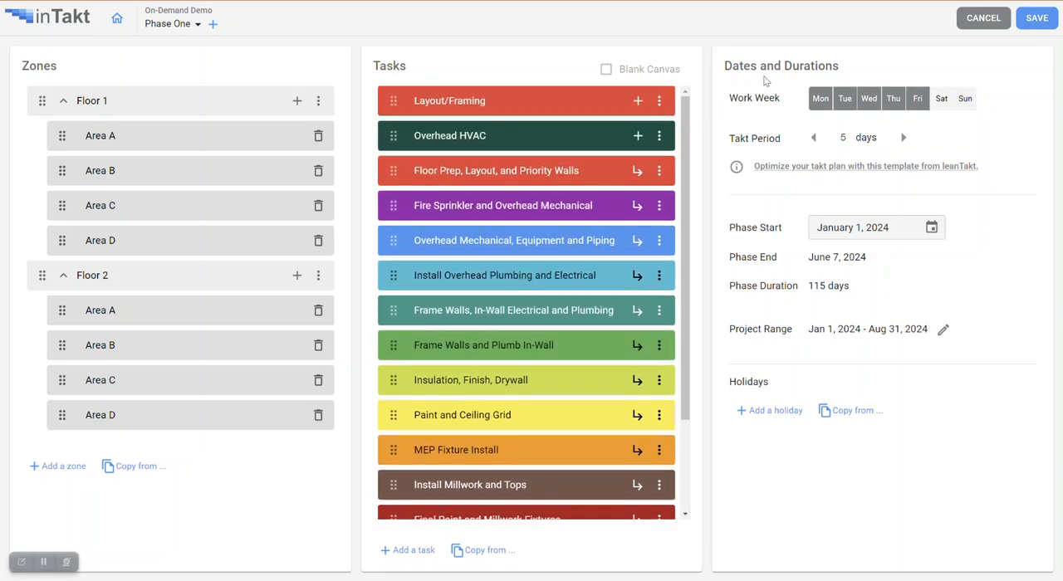
# - Try Sunday as a working day and a different takt period, restoring Monday to Friday and 5 days
pyautogui.click(951, 106)
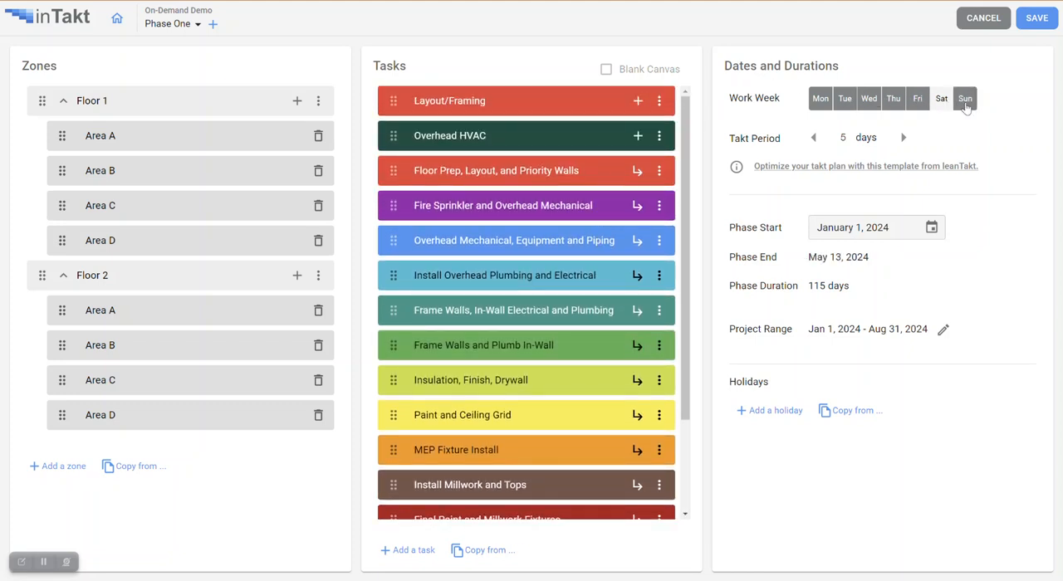
pyautogui.click(952, 105)
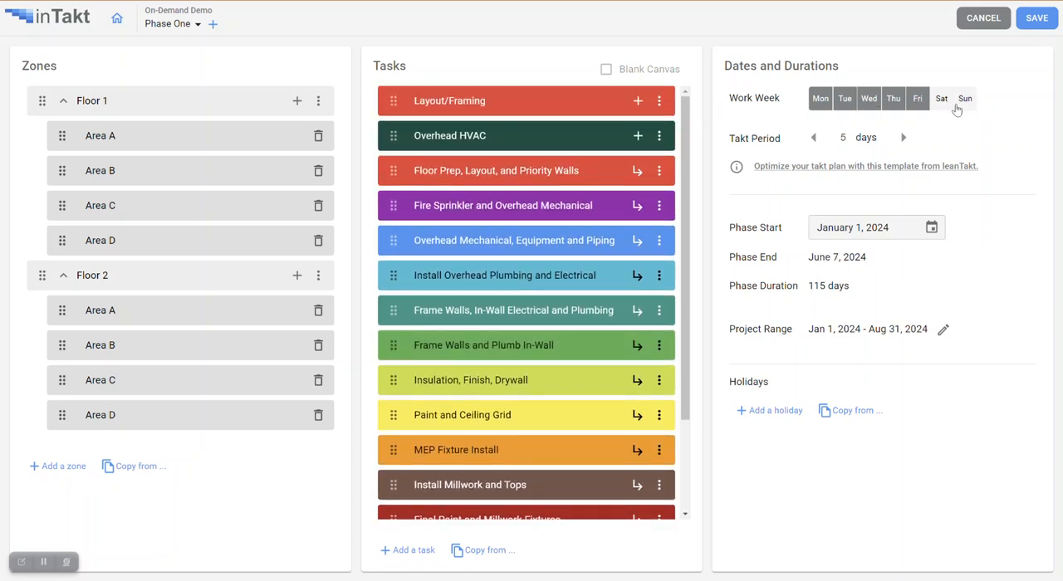
pyautogui.click(814, 138)
pyautogui.click(904, 140)
# - Start a new holiday for the phase and name it Independence Day
pyautogui.click(766, 413)
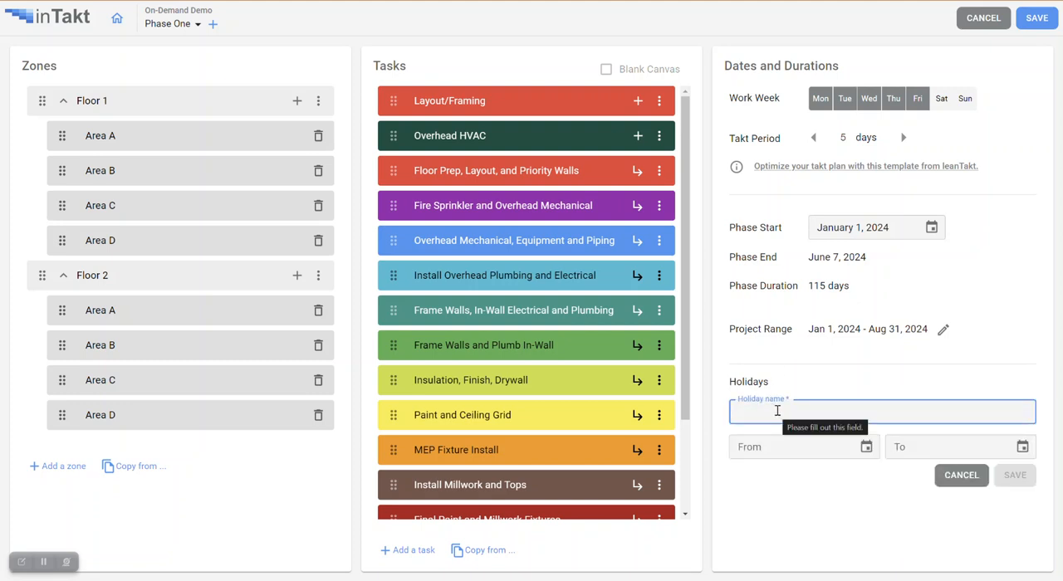
pyautogui.write('Inde')
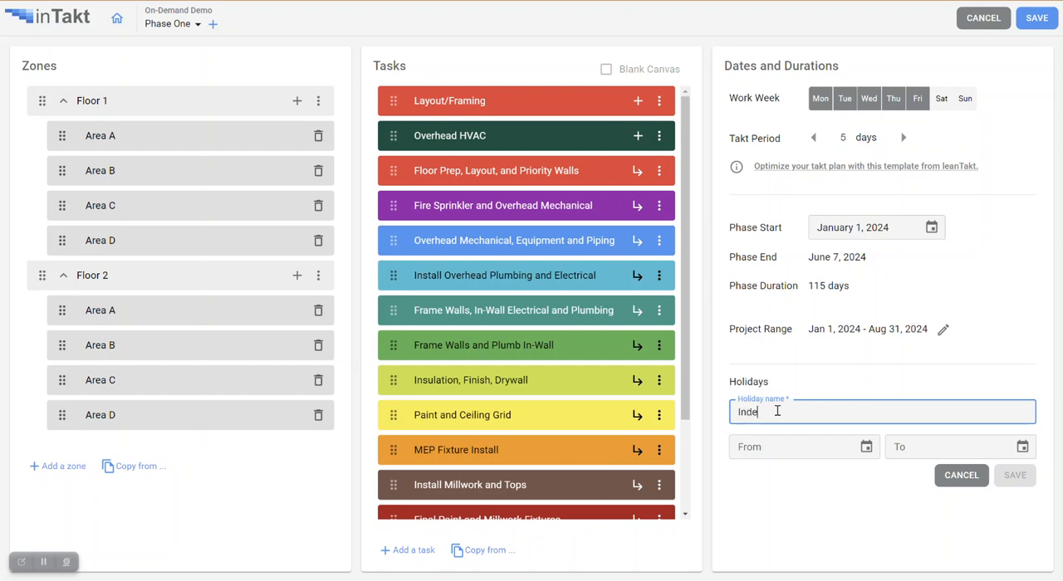
pyautogui.write('pendence Da')
# - Set the holiday to run from July 4, 2024 to July 5, 2024 and save it
pyautogui.click(866, 447)
pyautogui.click(871, 246)
pyautogui.click(871, 246)
pyautogui.click(870, 245)
pyautogui.click(871, 246)
pyautogui.click(871, 246)
pyautogui.click(870, 246)
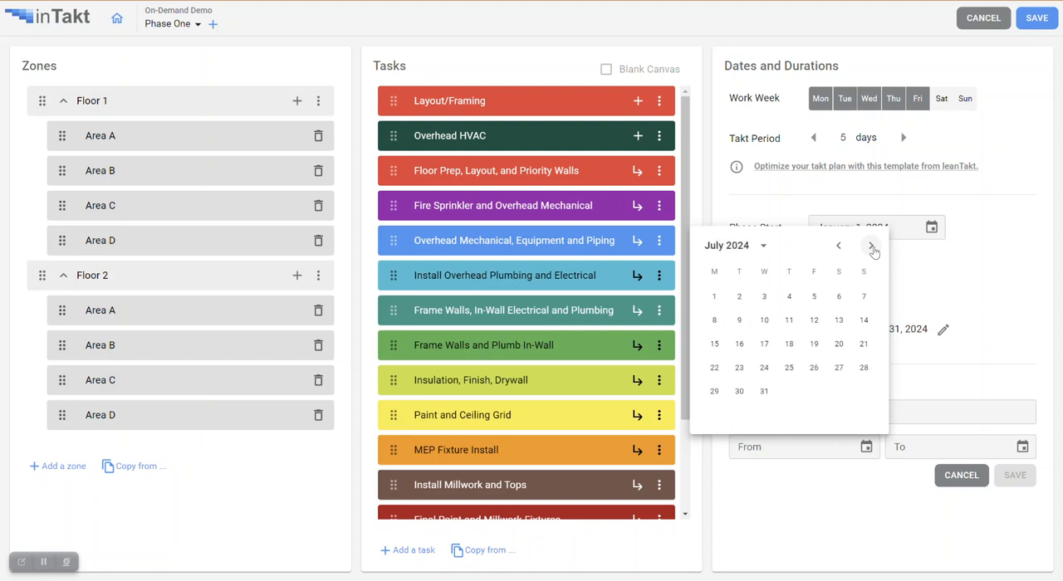
pyautogui.click(791, 299)
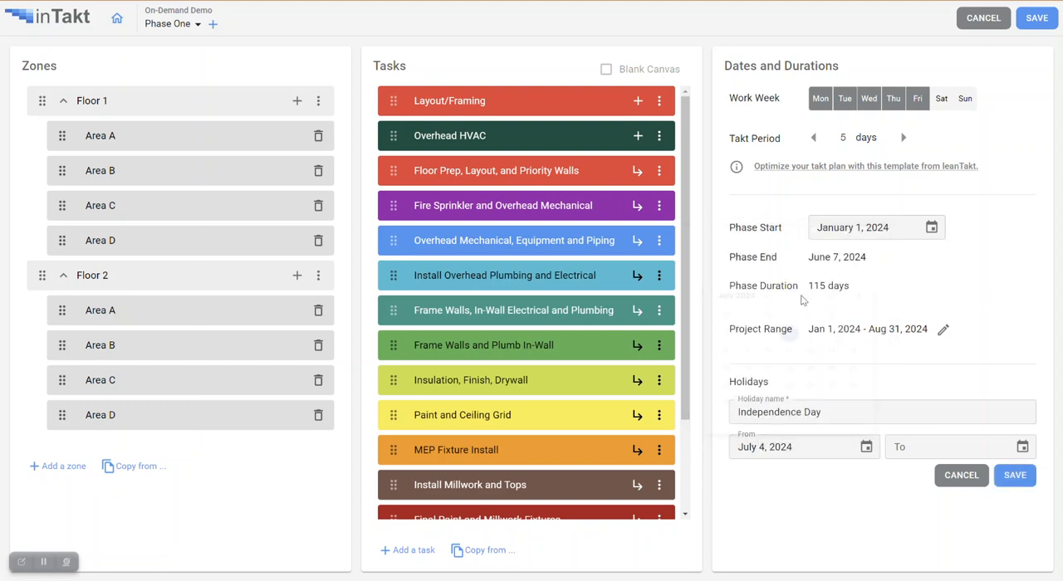
pyautogui.click(1023, 447)
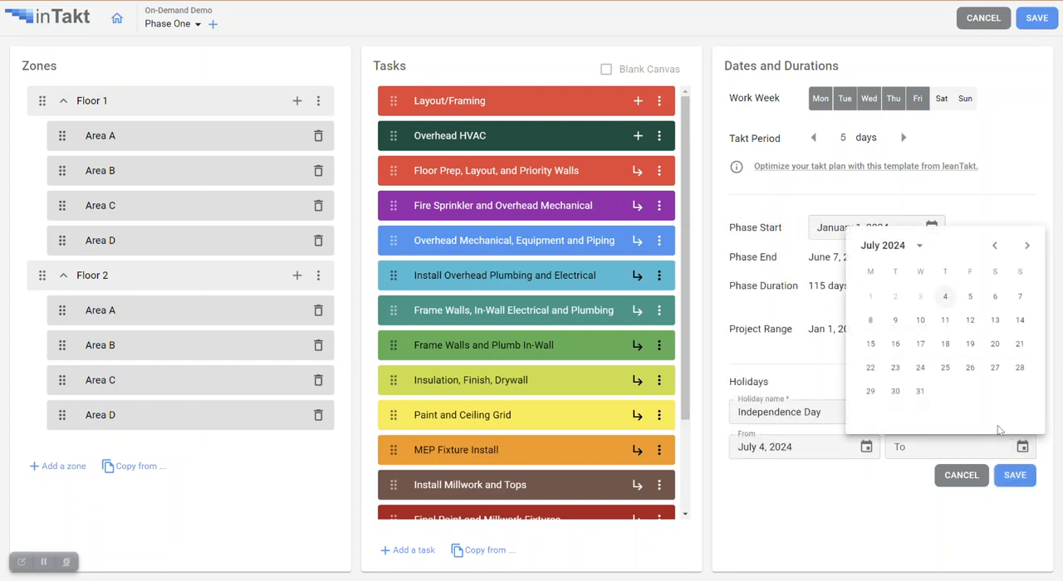
pyautogui.click(972, 297)
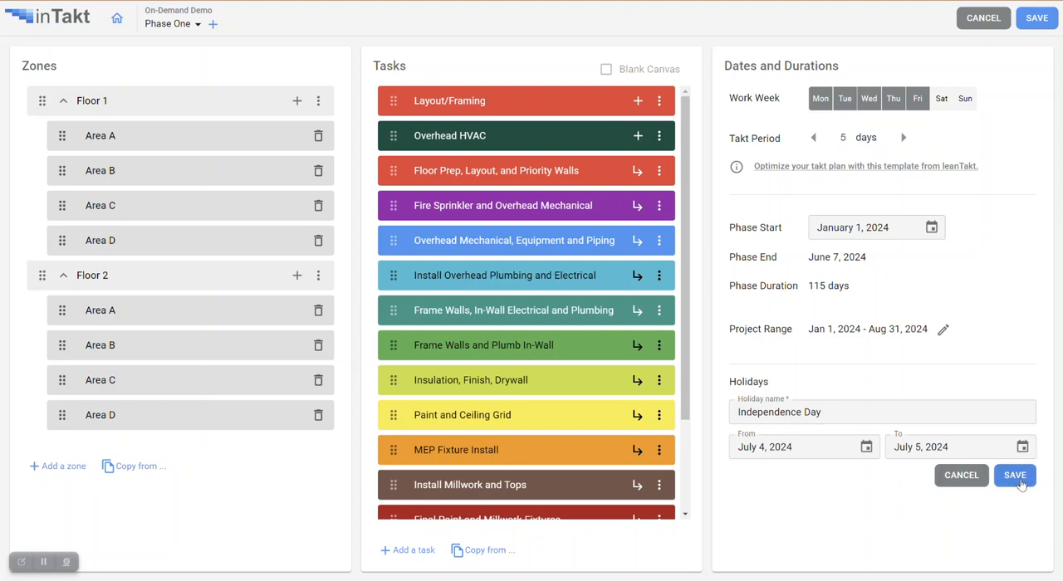
pyautogui.click(1015, 478)
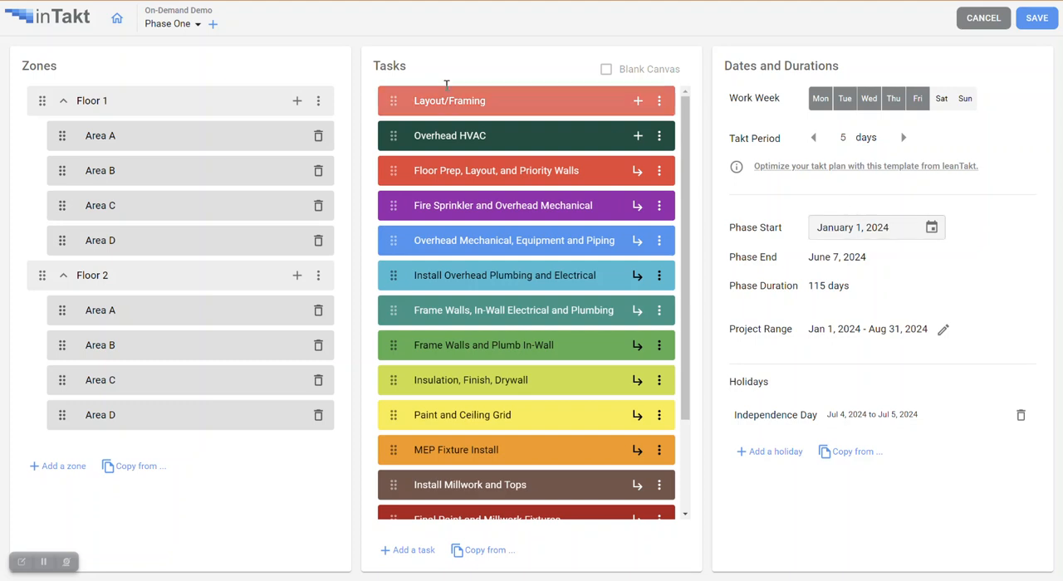
# - Rename Phase One as Rough Ins
pyautogui.click(197, 26)
pyautogui.click(253, 47)
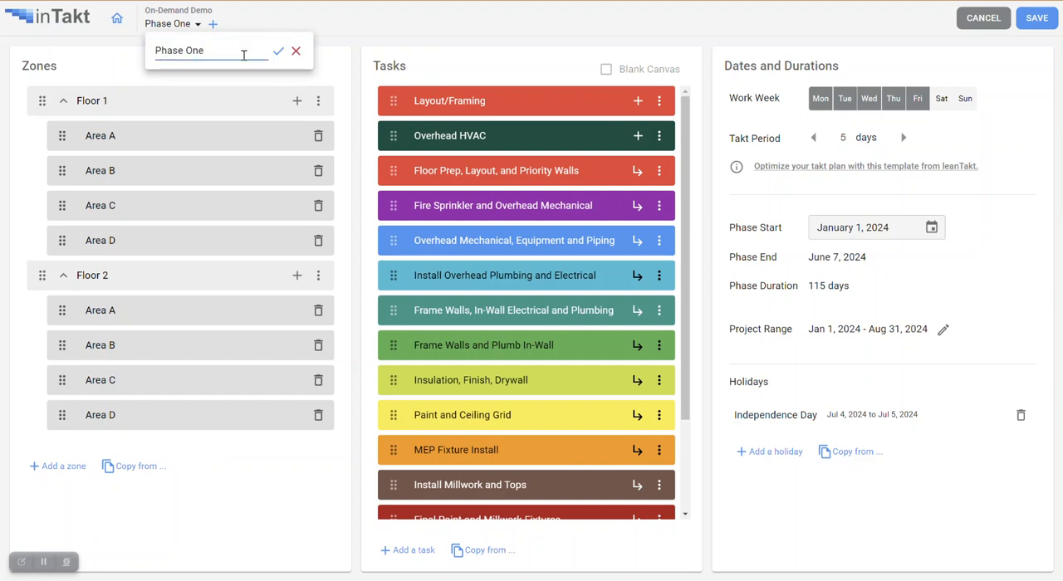
pyautogui.press('BackSpace')
pyautogui.press('BackSpace')
pyautogui.press('BackSpace')
pyautogui.press('BackSpace')
pyautogui.press('BackSpace')
pyautogui.press('BackSpace')
pyautogui.write('Rough Ins')
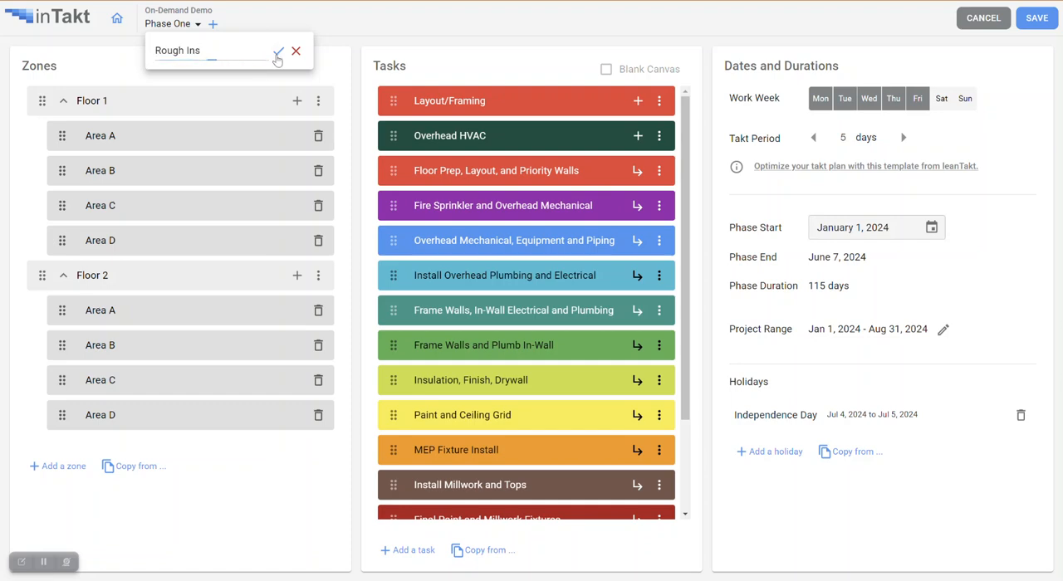
pyautogui.click(278, 52)
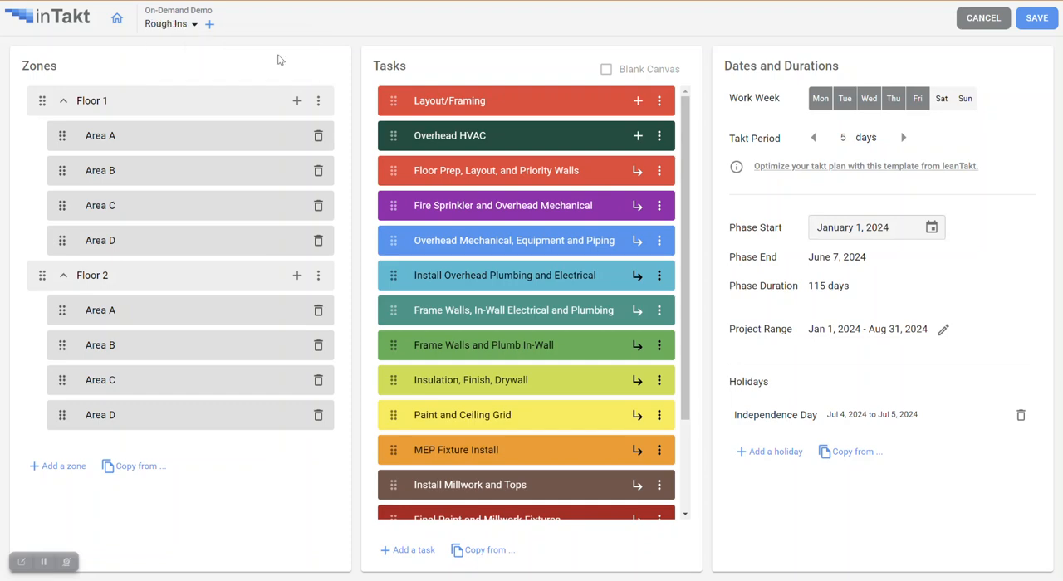
# - Add a new phase named Finishes and copy the zones from this project's Phase One into it
pyautogui.click(210, 26)
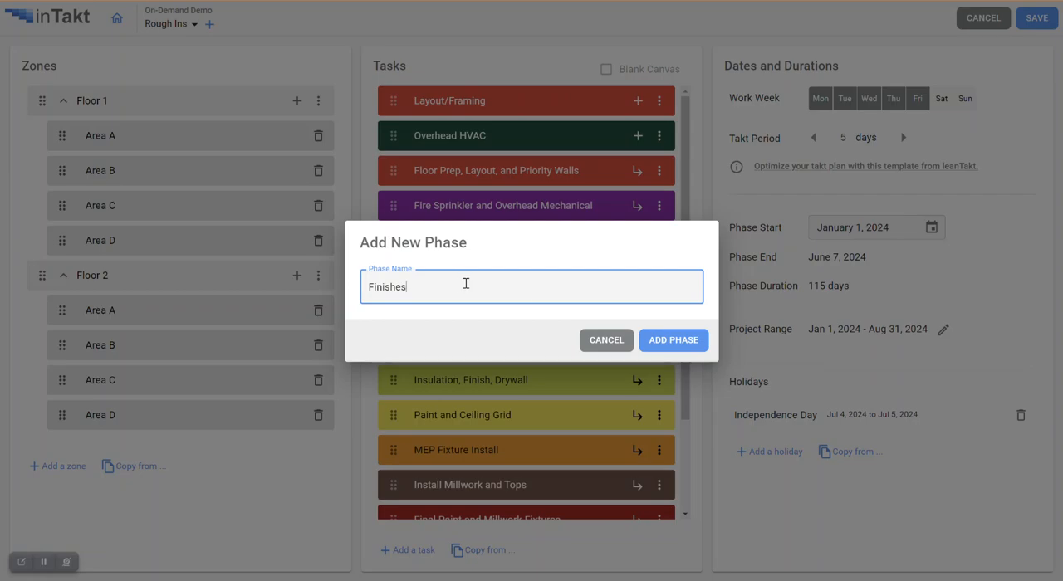
pyautogui.click(671, 341)
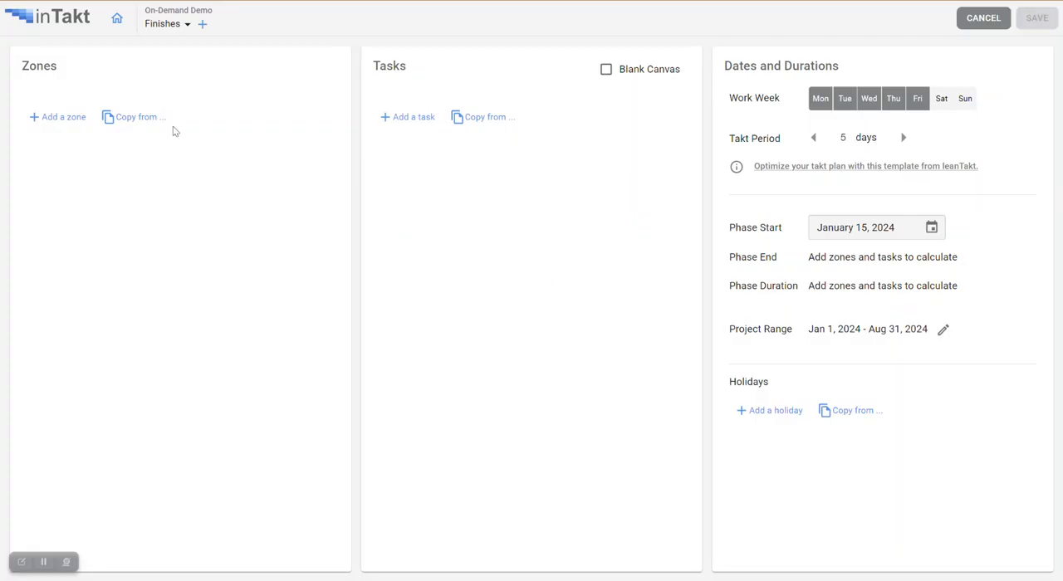
pyautogui.click(142, 117)
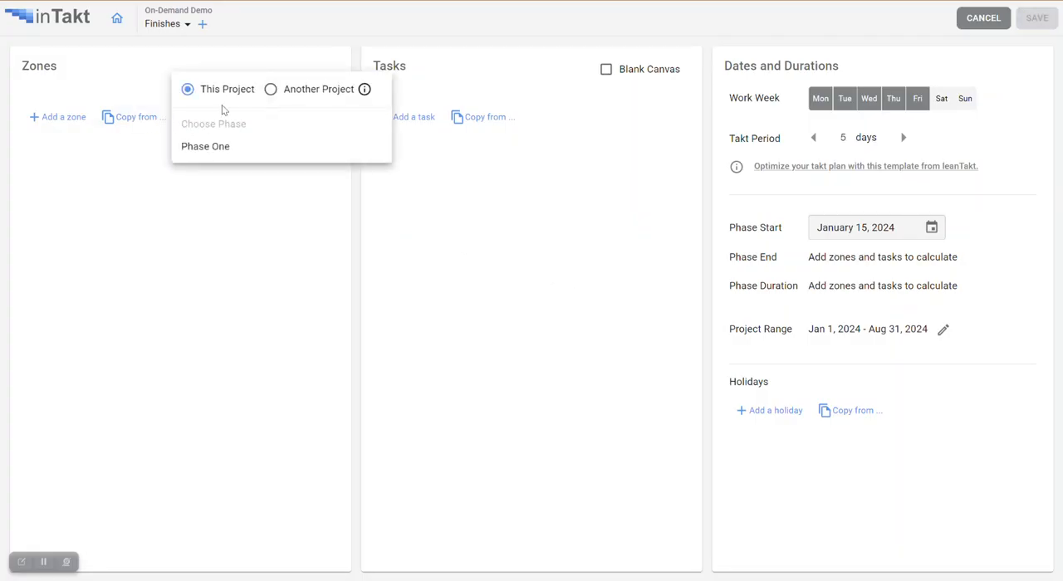
pyautogui.click(214, 146)
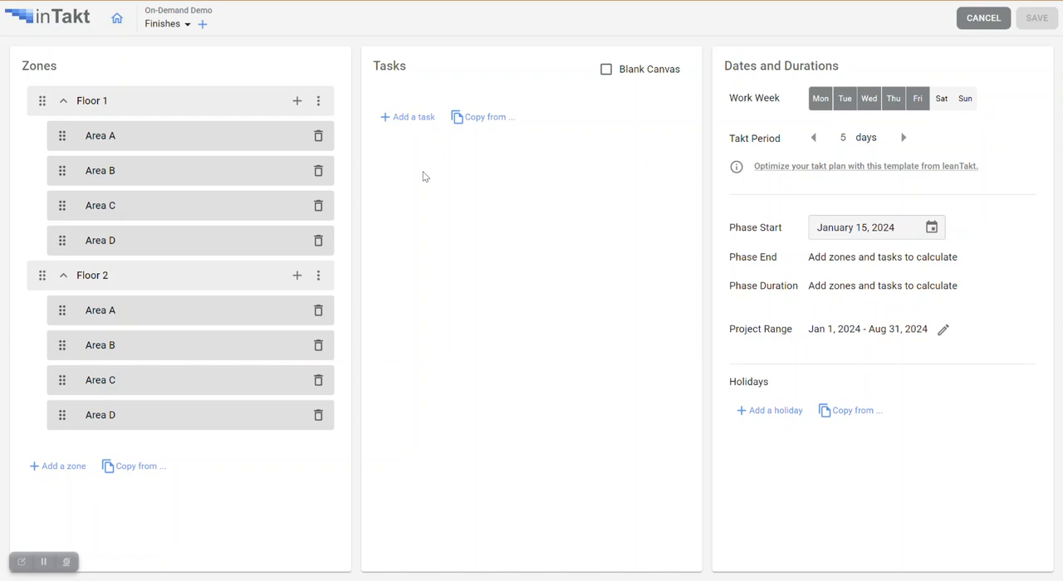
# - Copy the tasks from the Finishes phase of The Demo Project into the new phase
pyautogui.click(489, 117)
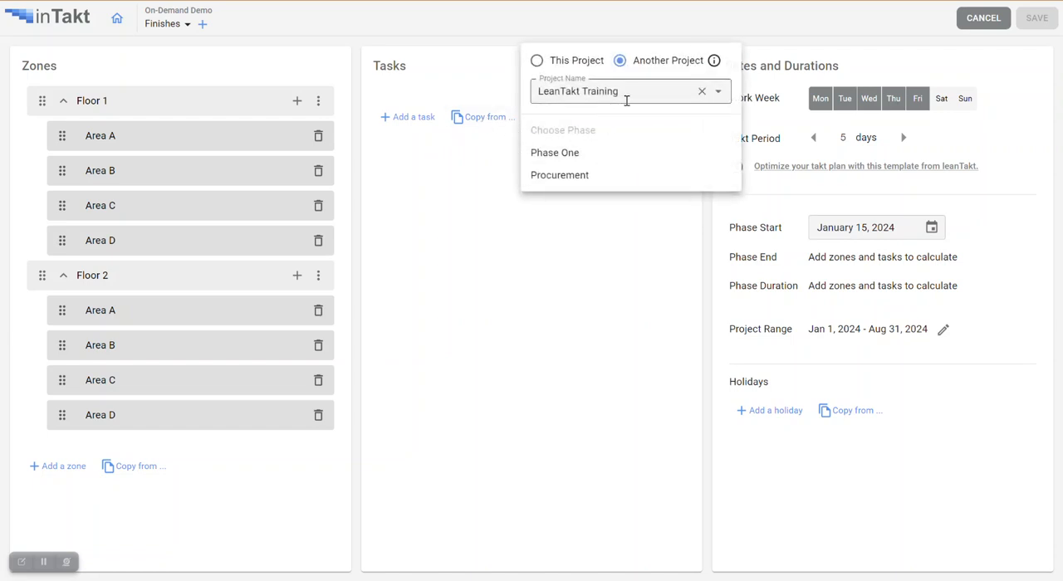
pyautogui.click(718, 92)
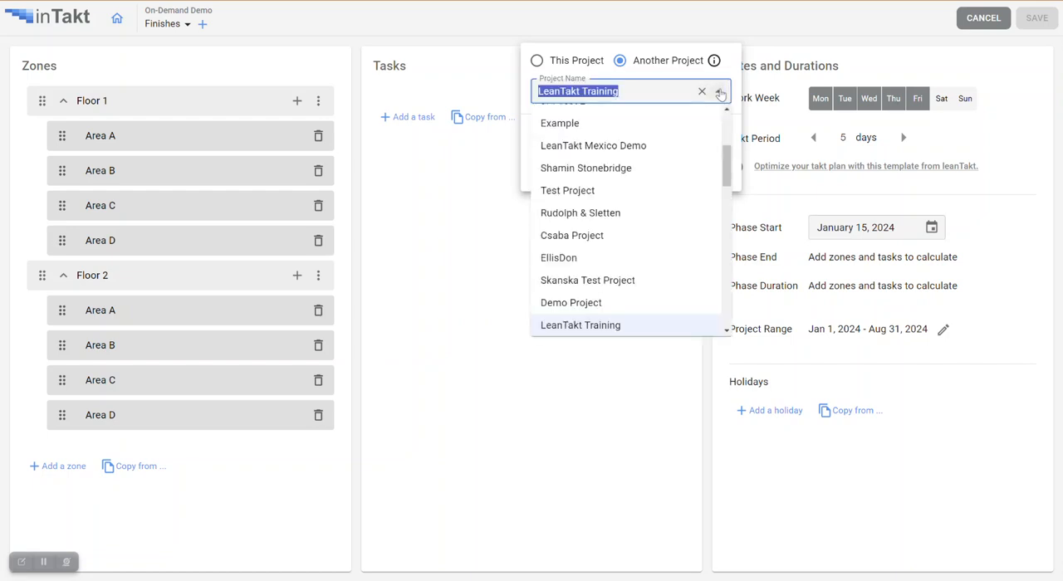
pyautogui.scroll(-1, 671, 254)
pyautogui.scroll(-12, 672, 254)
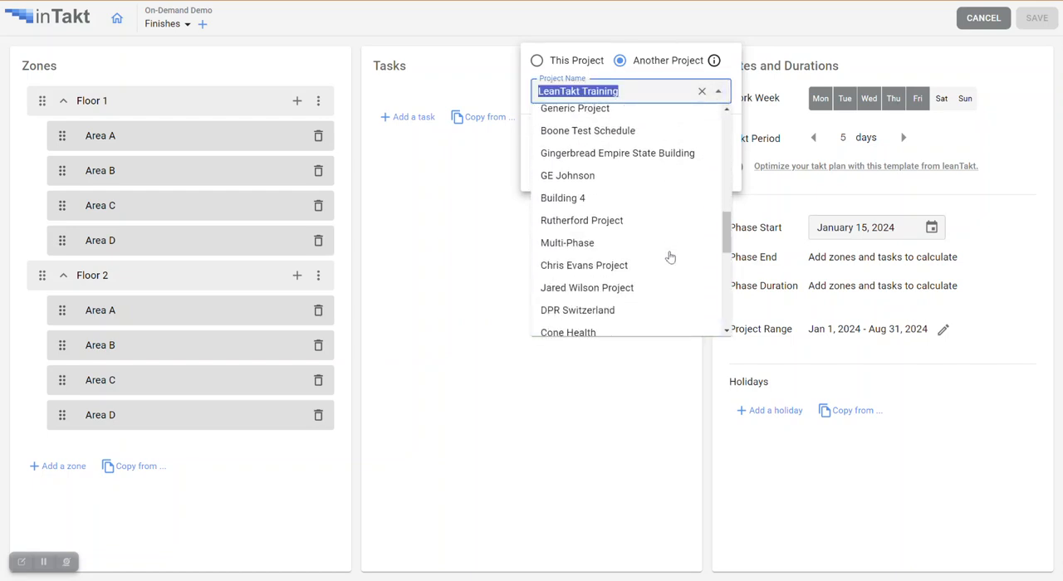
pyautogui.scroll(12, 671, 256)
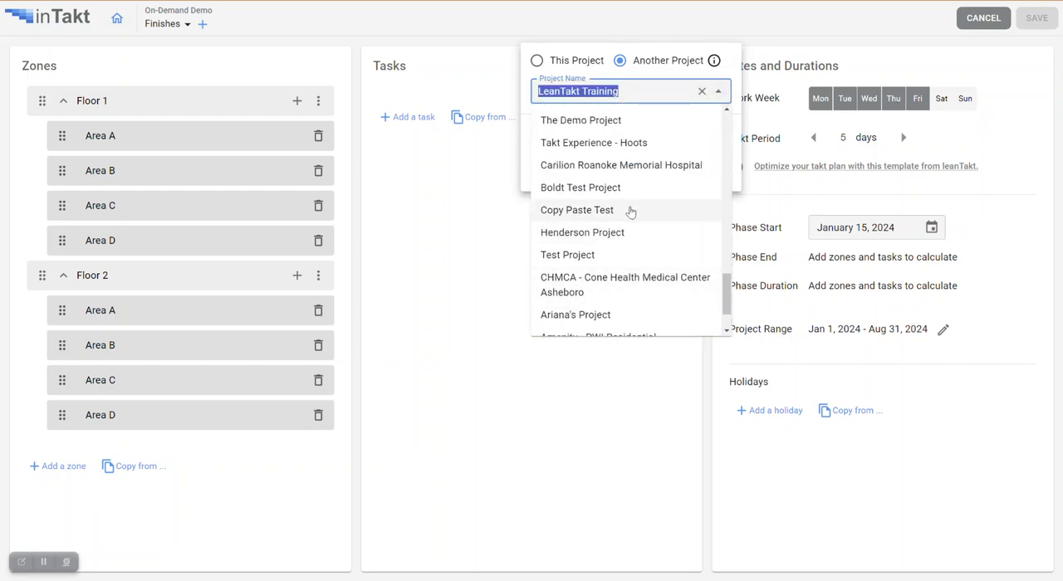
pyautogui.click(619, 124)
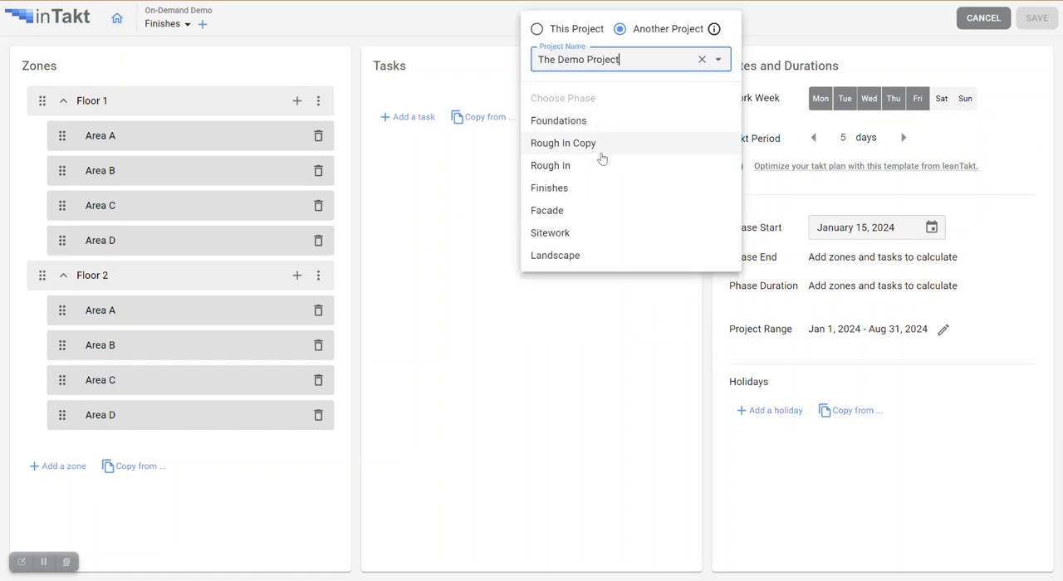
pyautogui.click(579, 190)
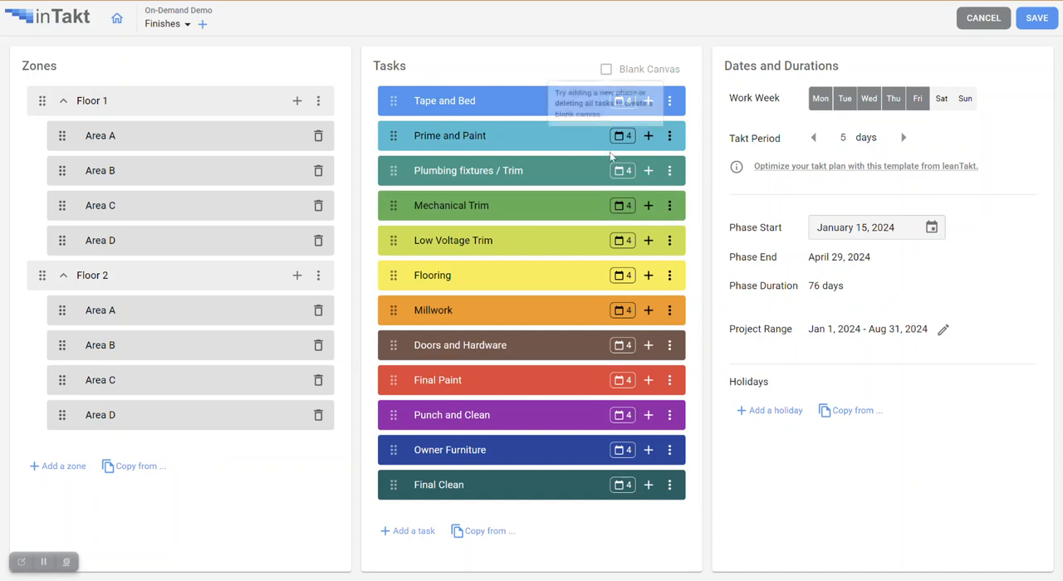
# - Set the takt period to 3 days and give Plumbing fixtures / Trim a task period of 6, crew size 4 and 2 crews
pyautogui.click(813, 138)
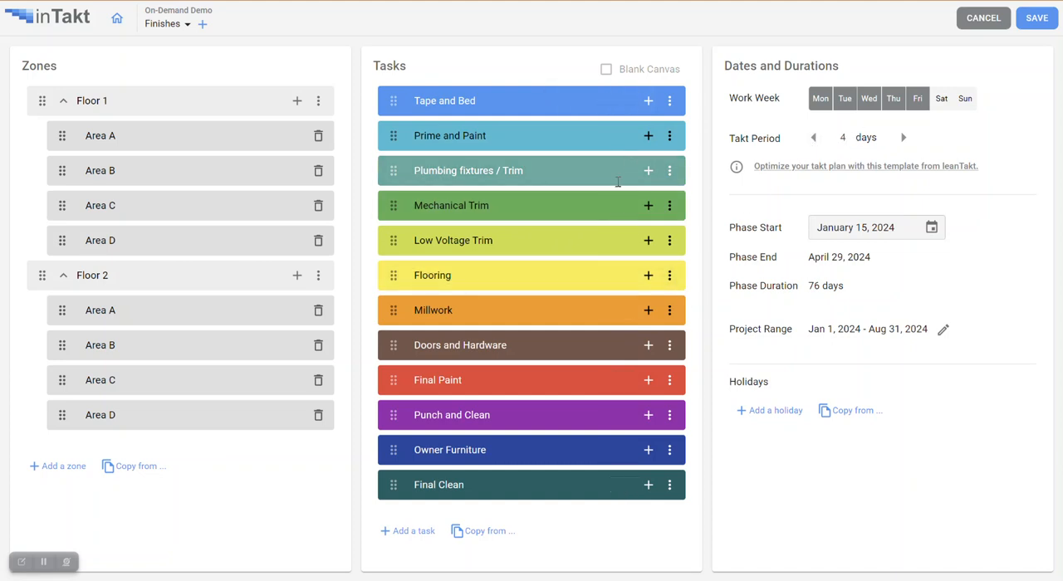
pyautogui.click(814, 138)
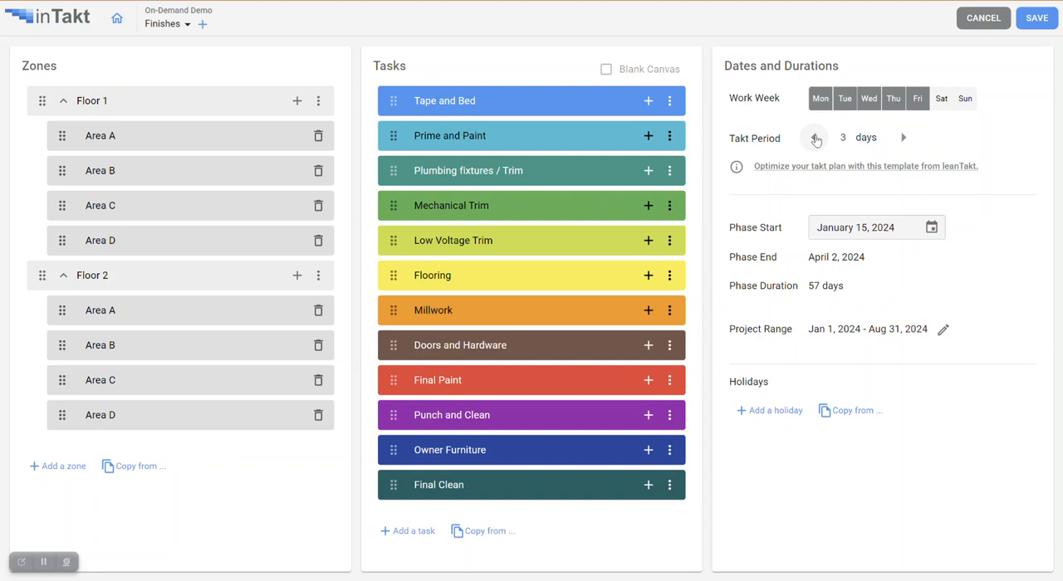
pyautogui.click(670, 171)
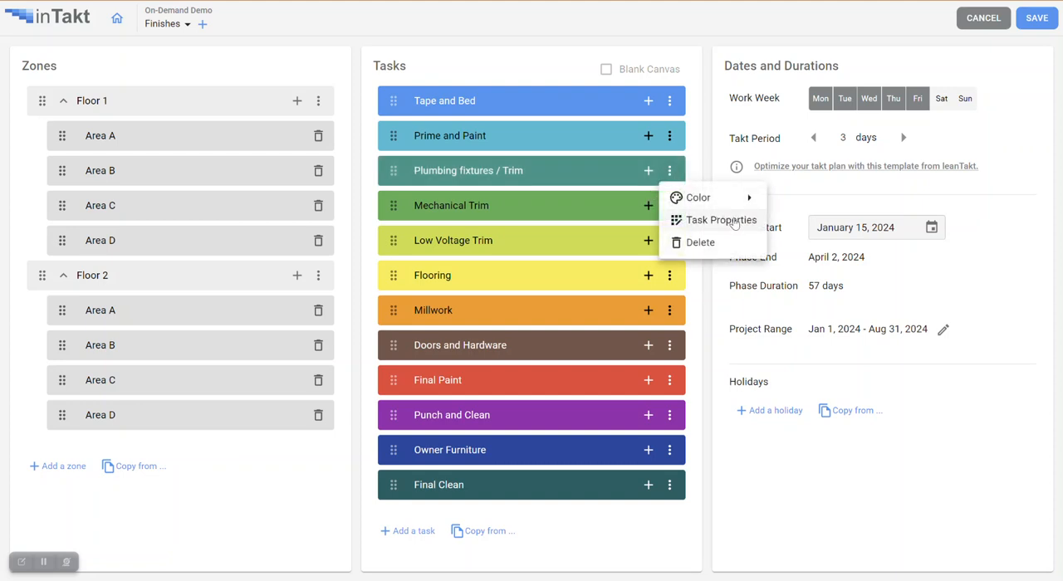
pyautogui.click(721, 220)
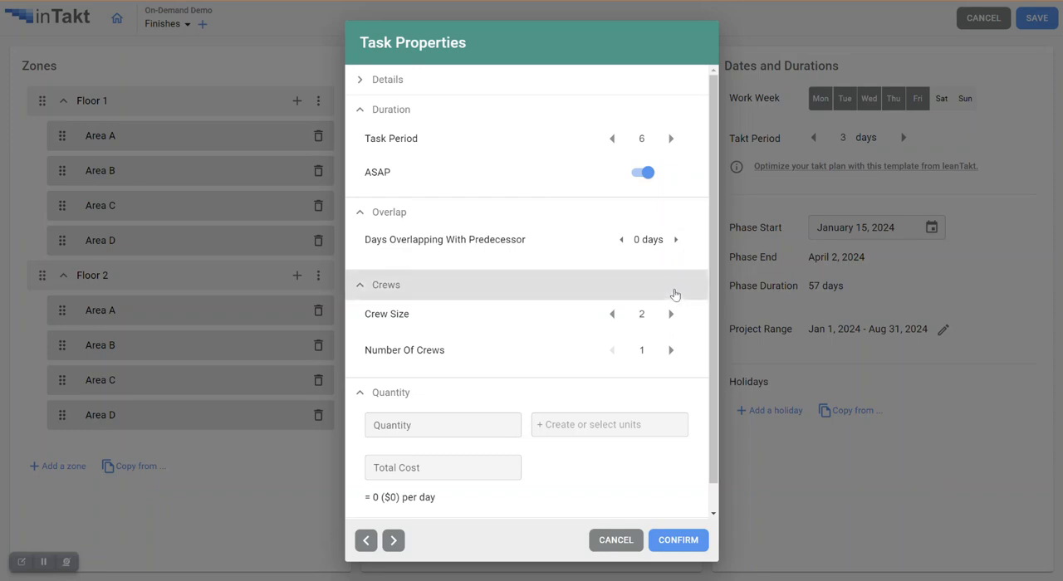
pyautogui.click(612, 314)
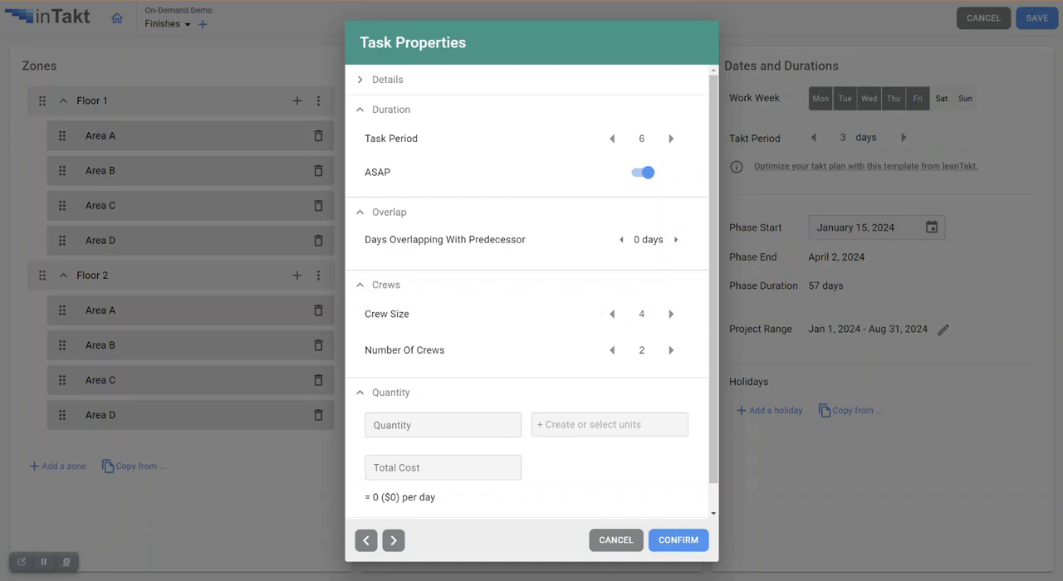
pyautogui.click(677, 541)
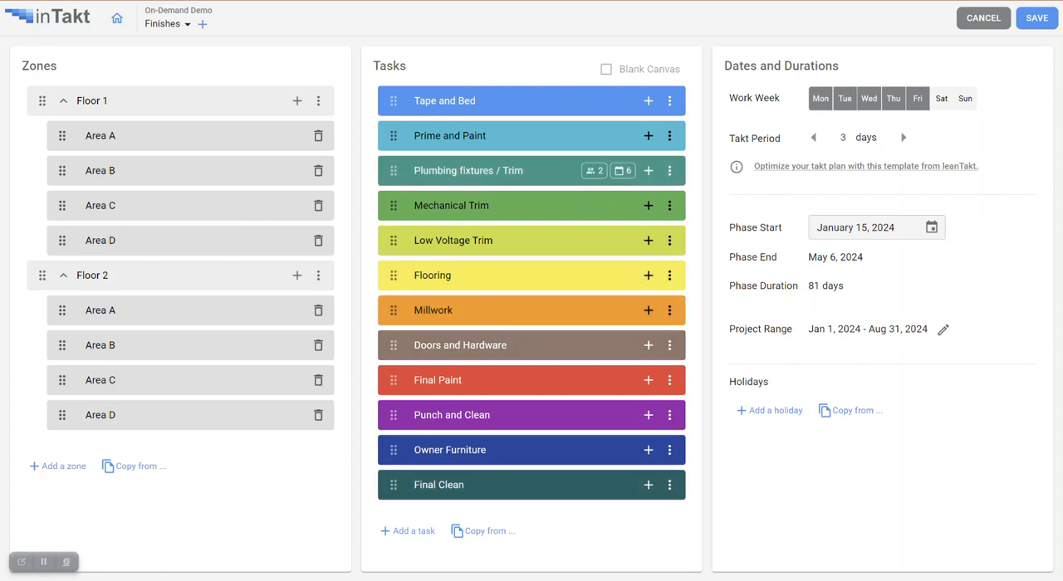
# - Copy the holidays from this project's Phase One into the Finishes phase and save the takt settings
pyautogui.click(842, 412)
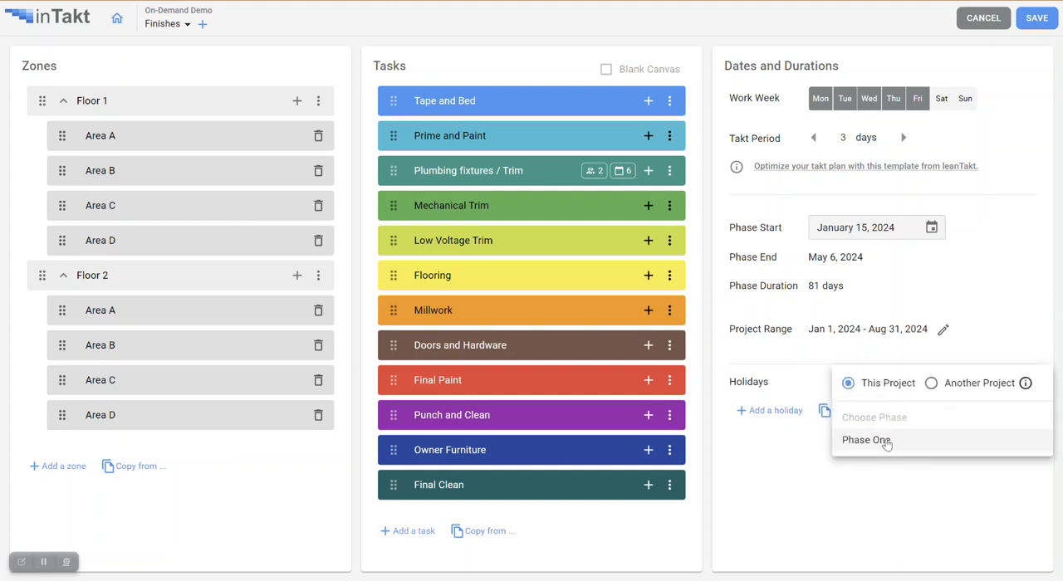
pyautogui.click(866, 440)
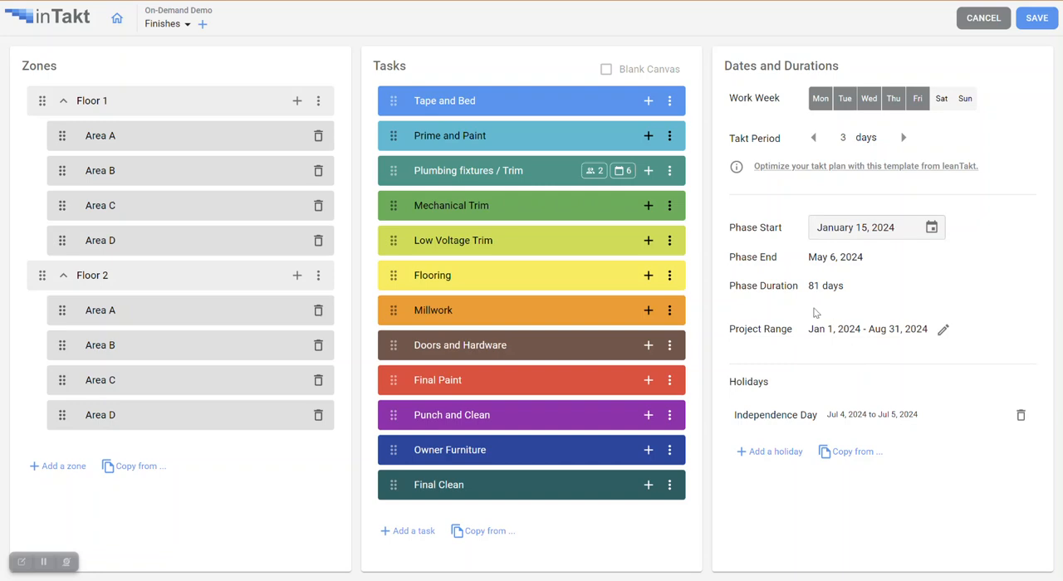
pyautogui.click(1036, 20)
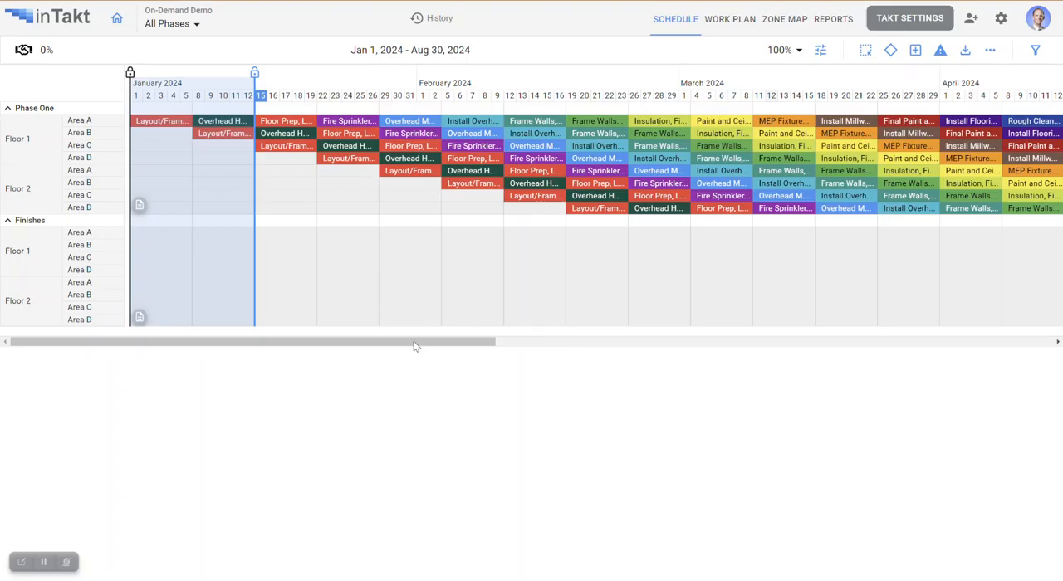
# - Rename Phase One to Rough-Ins in the takt settings and save them
pyautogui.moveTo(415, 346); pyautogui.dragTo(369, 355)
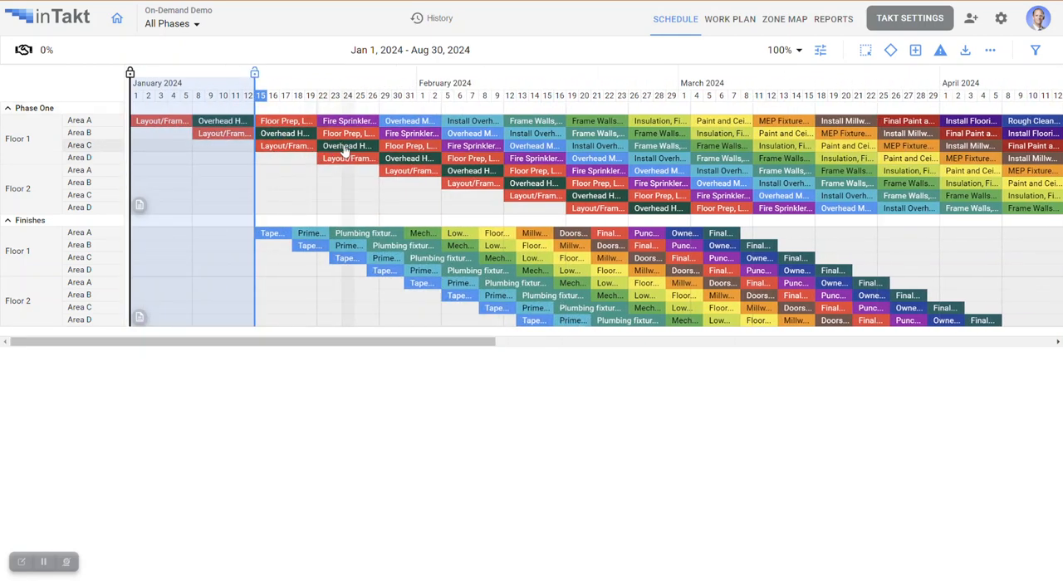
pyautogui.click(197, 25)
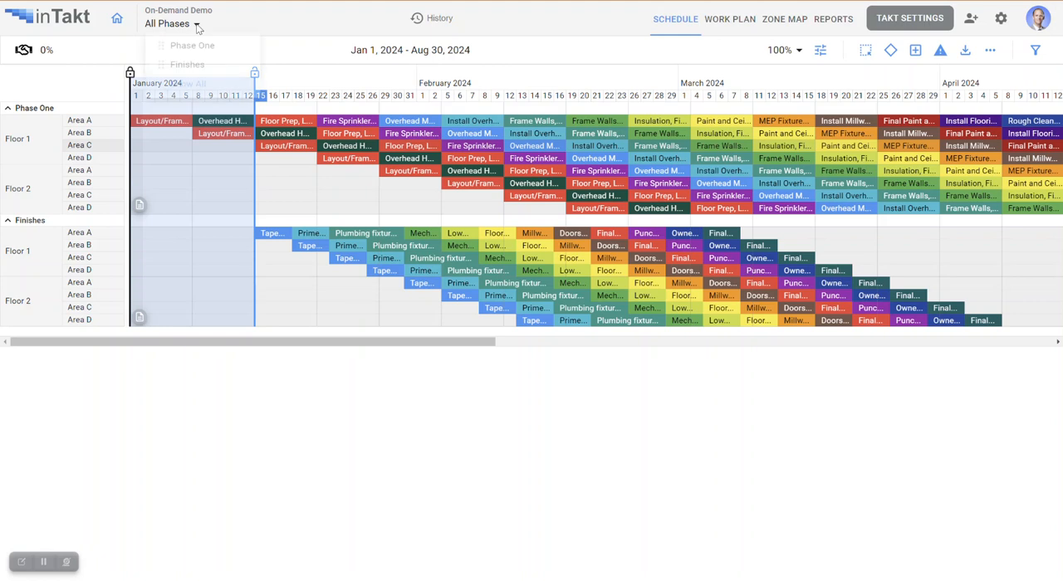
pyautogui.click(895, 20)
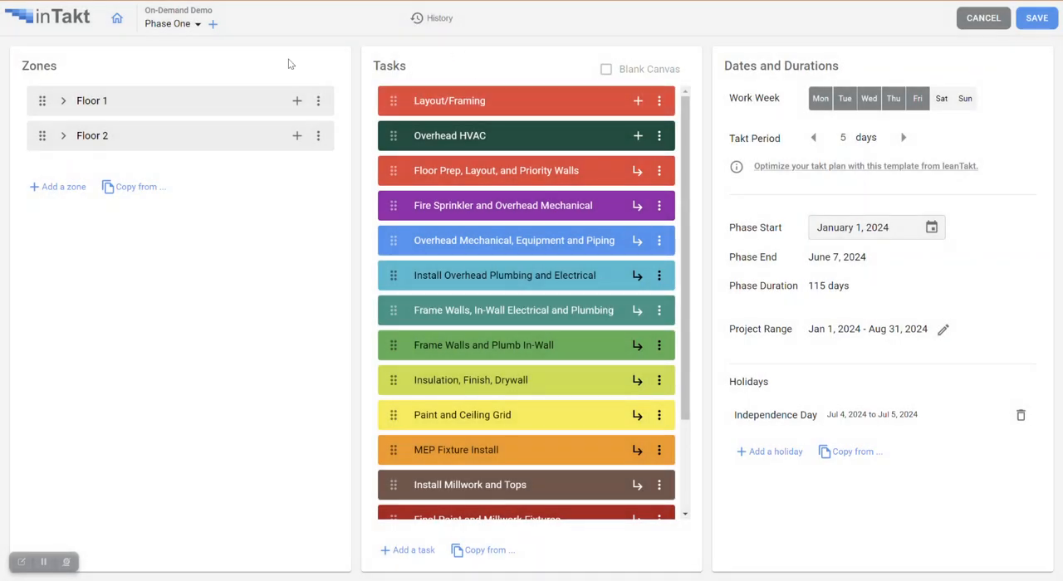
pyautogui.click(197, 24)
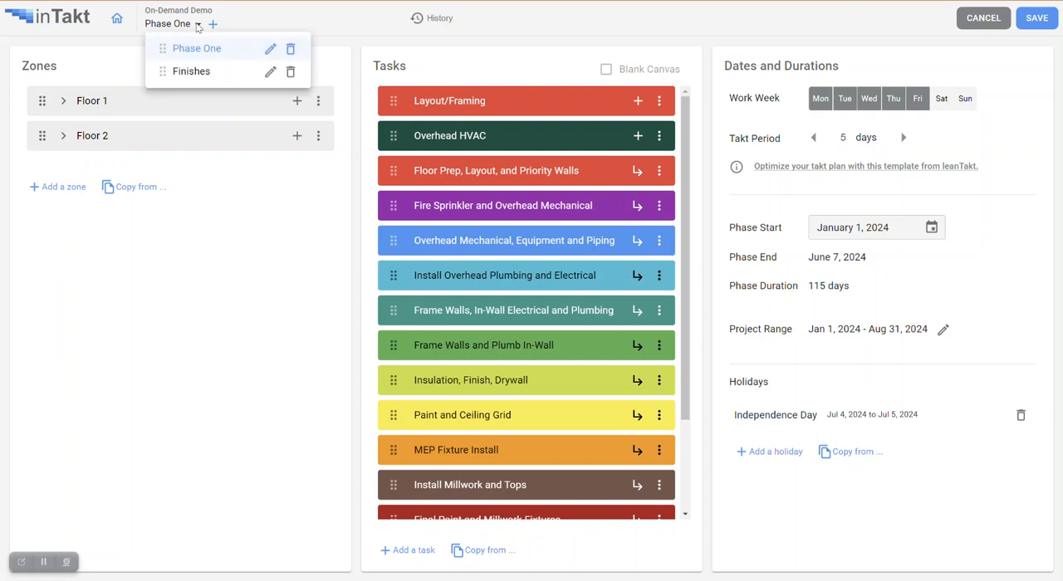
pyautogui.click(271, 49)
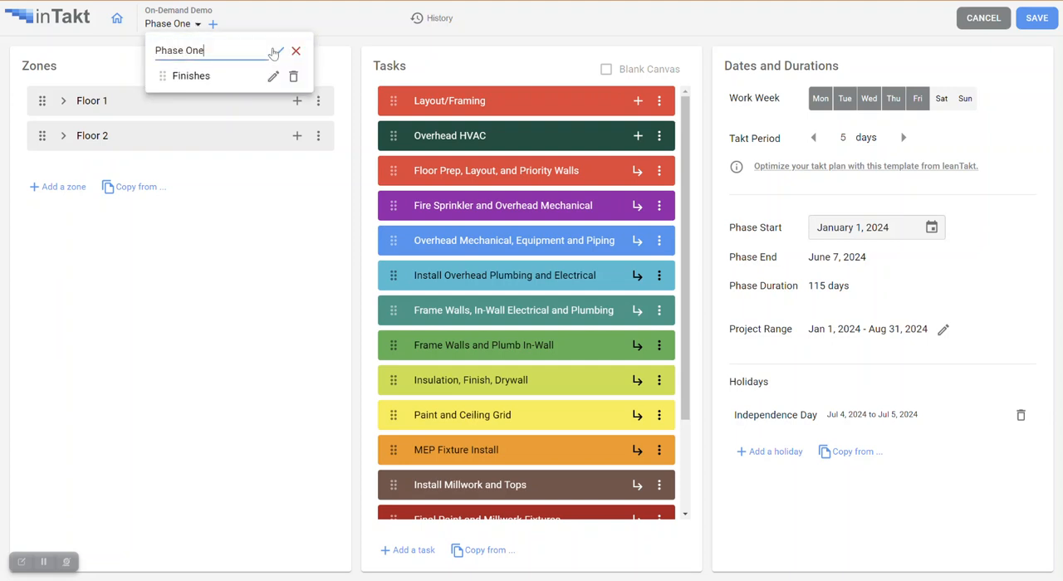
pyautogui.press('BackSpace')
pyautogui.press('BackSpace')
pyautogui.press('BackSpace')
pyautogui.press('BackSpace')
pyautogui.press('BackSpace')
pyautogui.press('BackSpace')
pyautogui.press('BackSpace')
pyautogui.press('BackSpace')
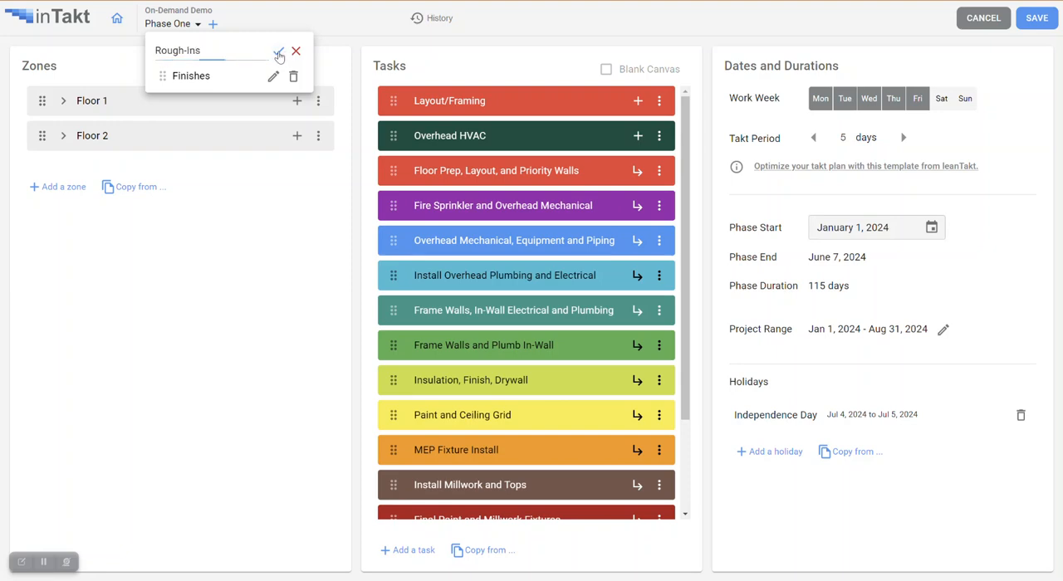
pyautogui.click(279, 51)
pyautogui.click(1036, 20)
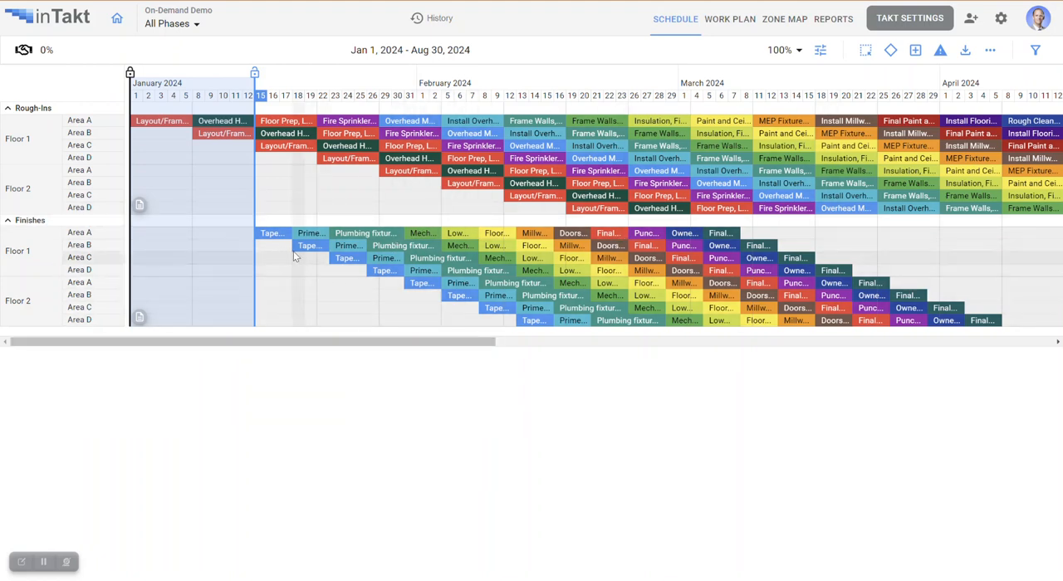
# - Examine the default links of the Finishes tasks Tape and Bed (Floor 1, Area A) and Owner Furniture (Floor 1, Area B), and hide them again
pyautogui.click(275, 232)
pyautogui.moveTo(314, 342); pyautogui.dragTo(498, 358)
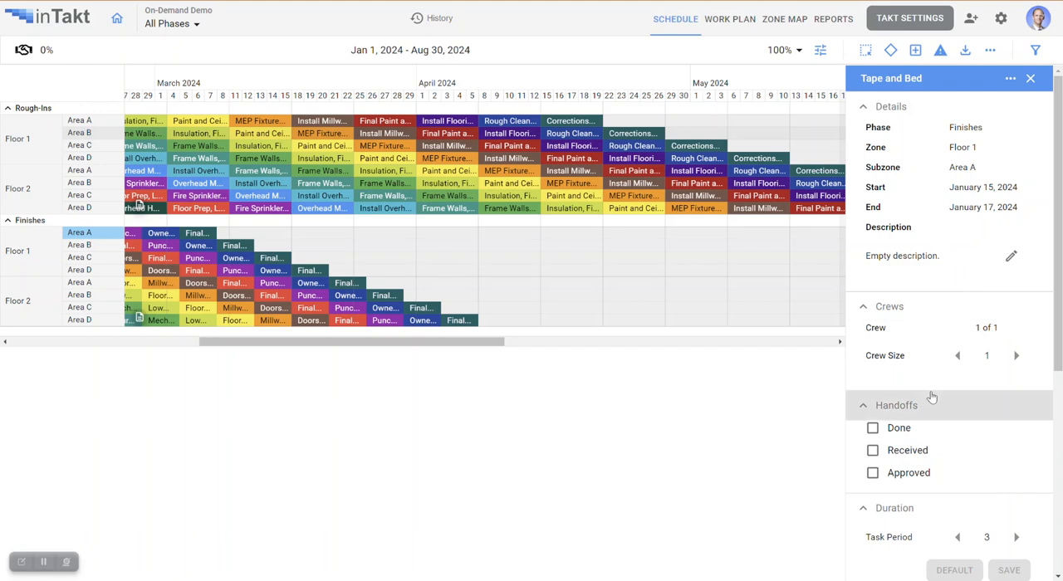
pyautogui.scroll(-5, 933, 390)
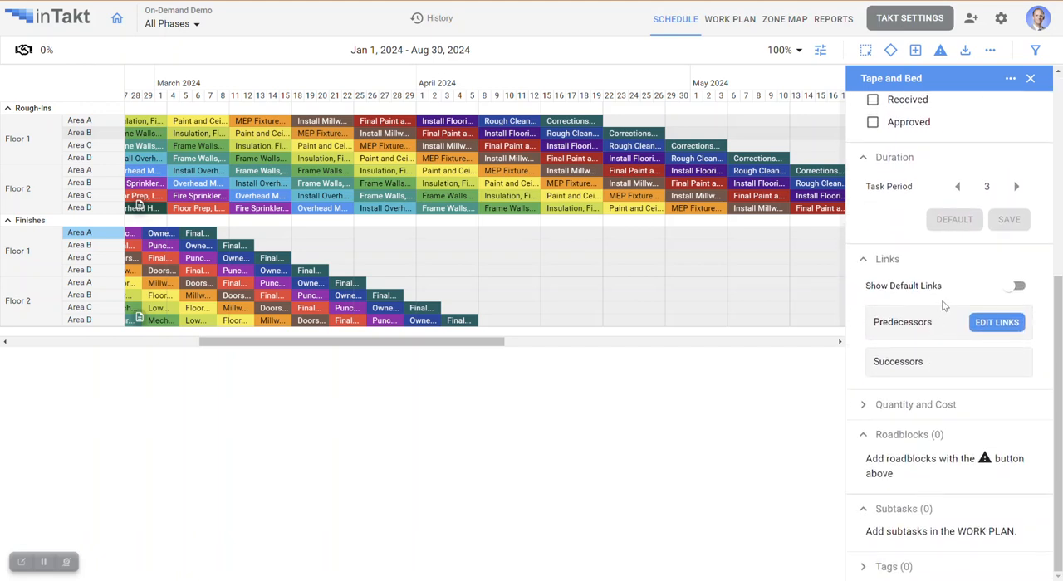
pyautogui.click(1015, 286)
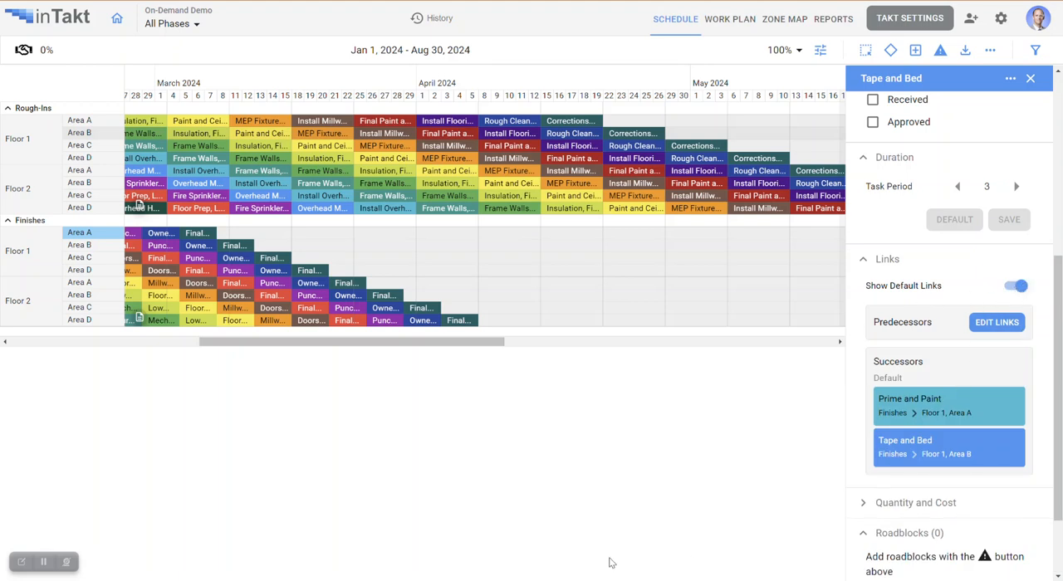
pyautogui.click(205, 247)
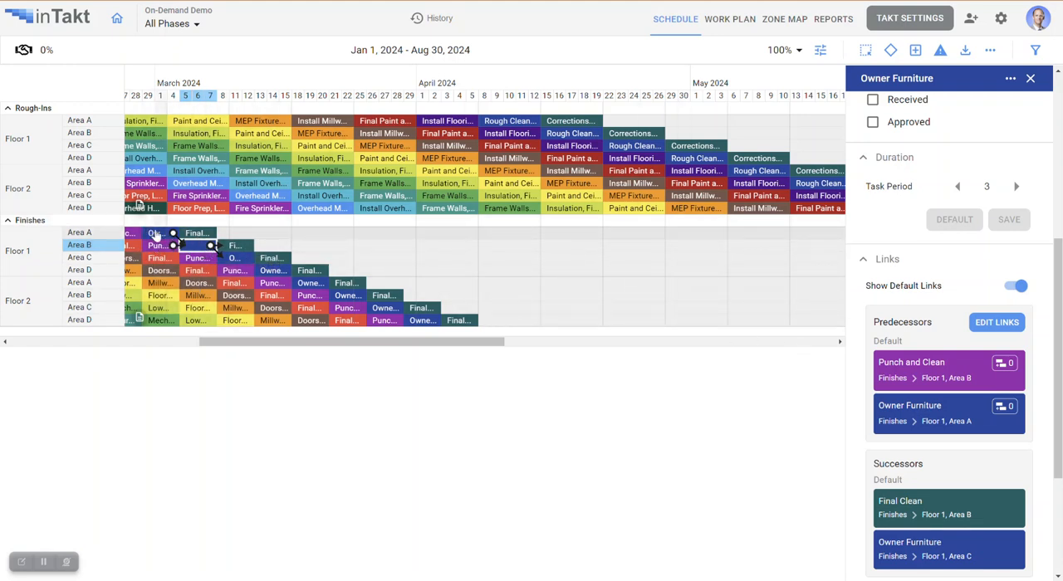
pyautogui.click(1020, 286)
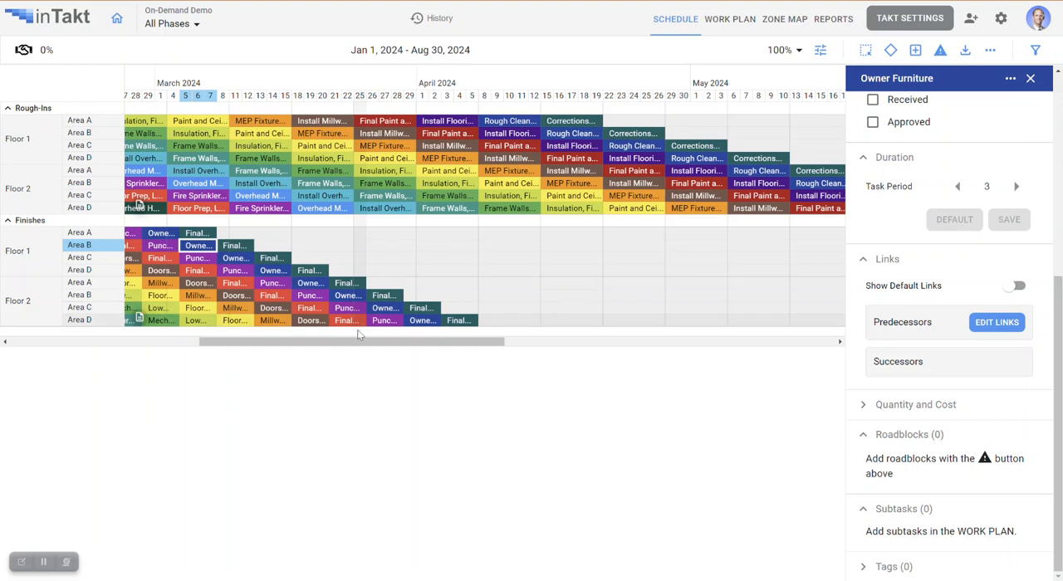
# - Make the Rough-Ins Corrections and Final Clean task in Floor 1, Area A the predecessor of the Finishes Tape and Bed task in Floor 1, Area A
pyautogui.moveTo(363, 347); pyautogui.dragTo(200, 347)
pyautogui.click(190, 236)
pyautogui.moveTo(289, 347); pyautogui.dragTo(530, 345)
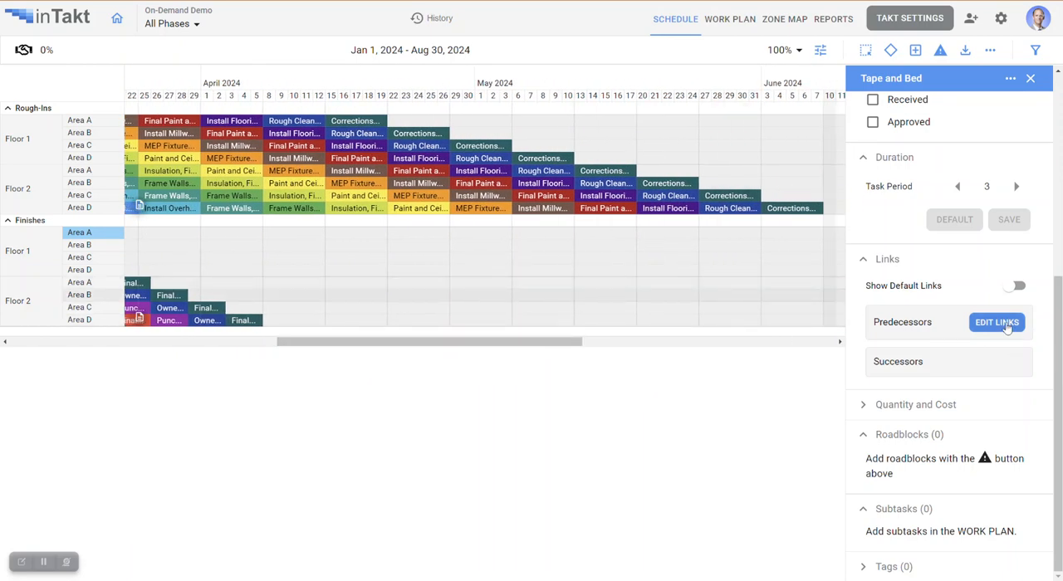
pyautogui.click(1001, 323)
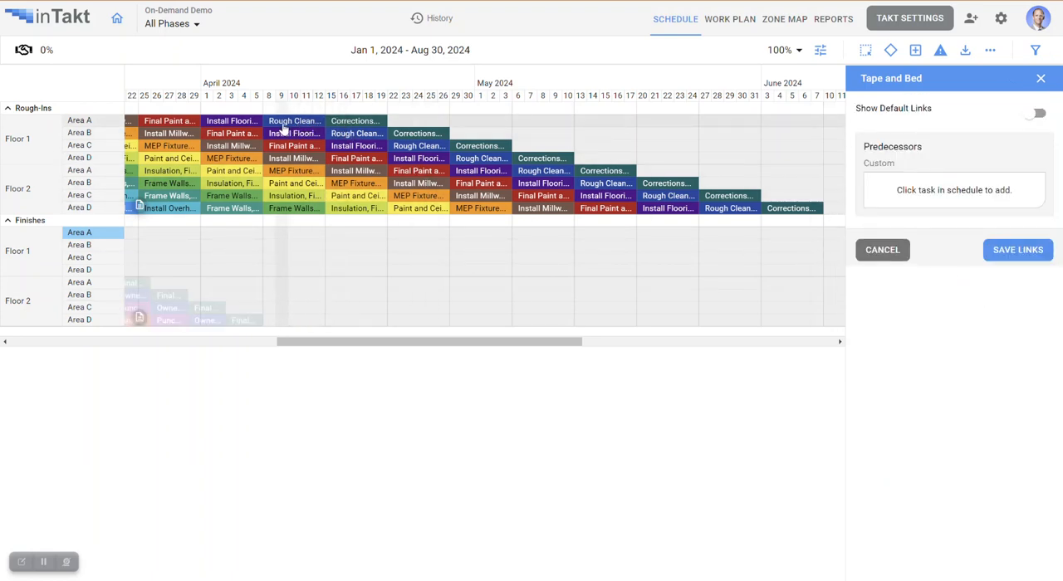
pyautogui.click(364, 122)
pyautogui.moveTo(456, 342); pyautogui.dragTo(212, 343)
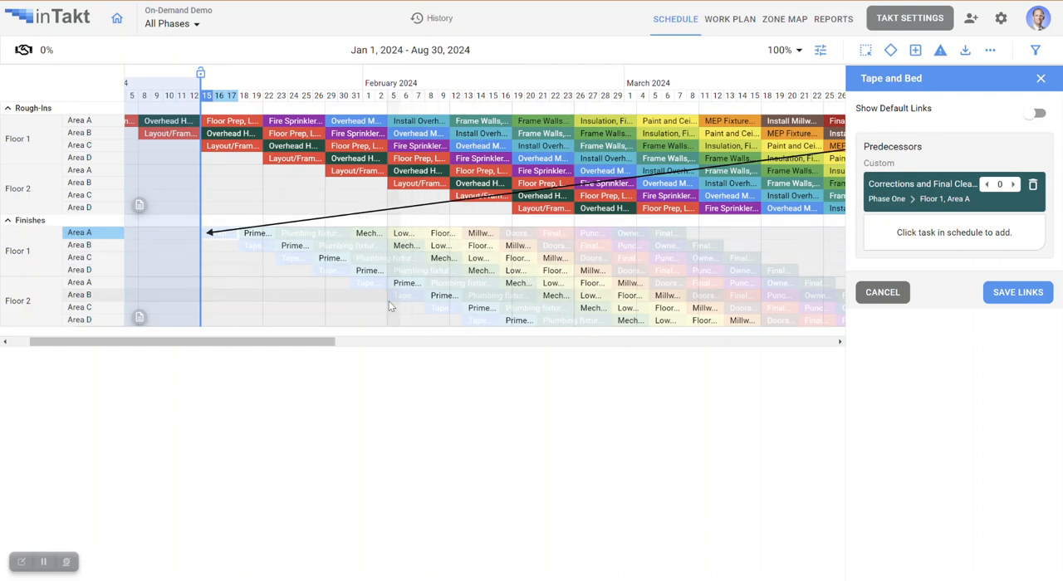
pyautogui.moveTo(325, 343); pyautogui.dragTo(635, 343)
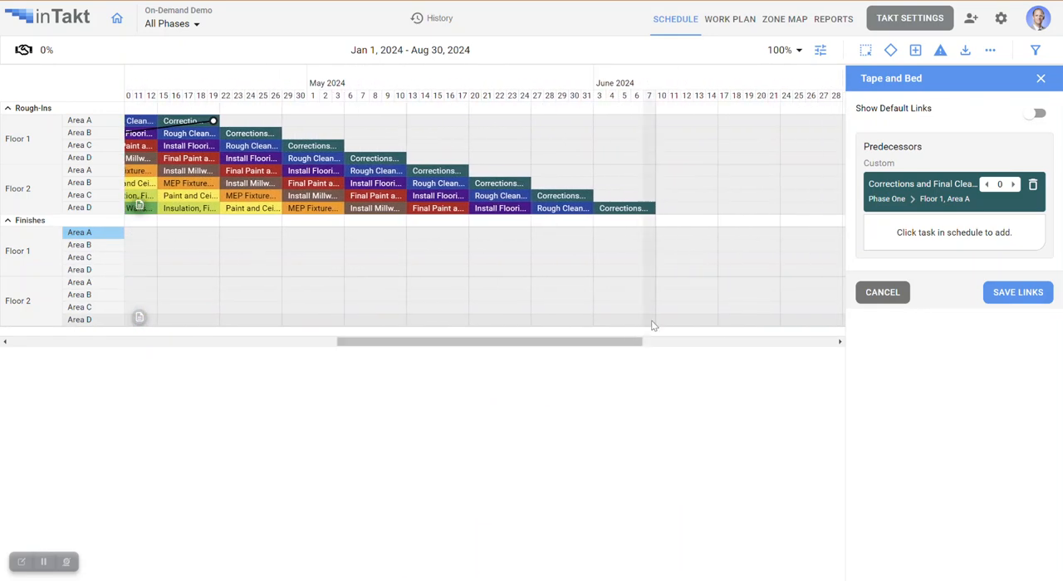
pyautogui.click(1027, 295)
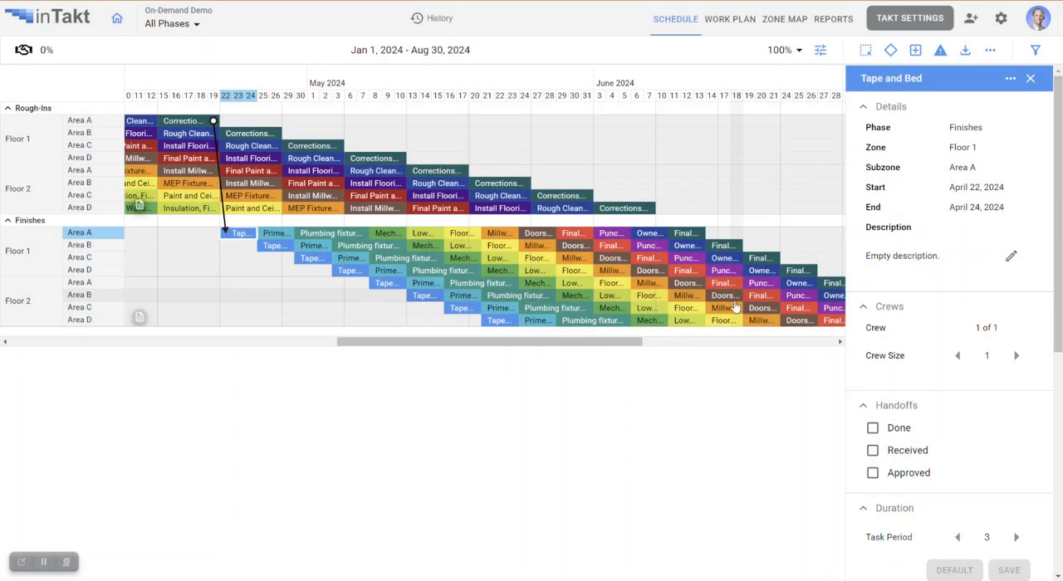
pyautogui.moveTo(558, 344); pyautogui.dragTo(537, 354)
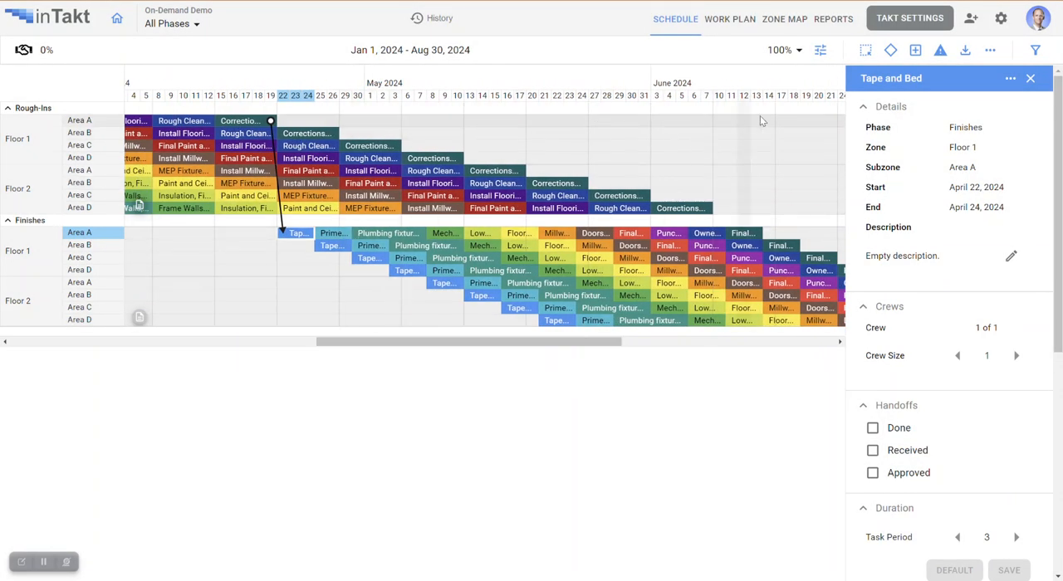
pyautogui.click(1030, 79)
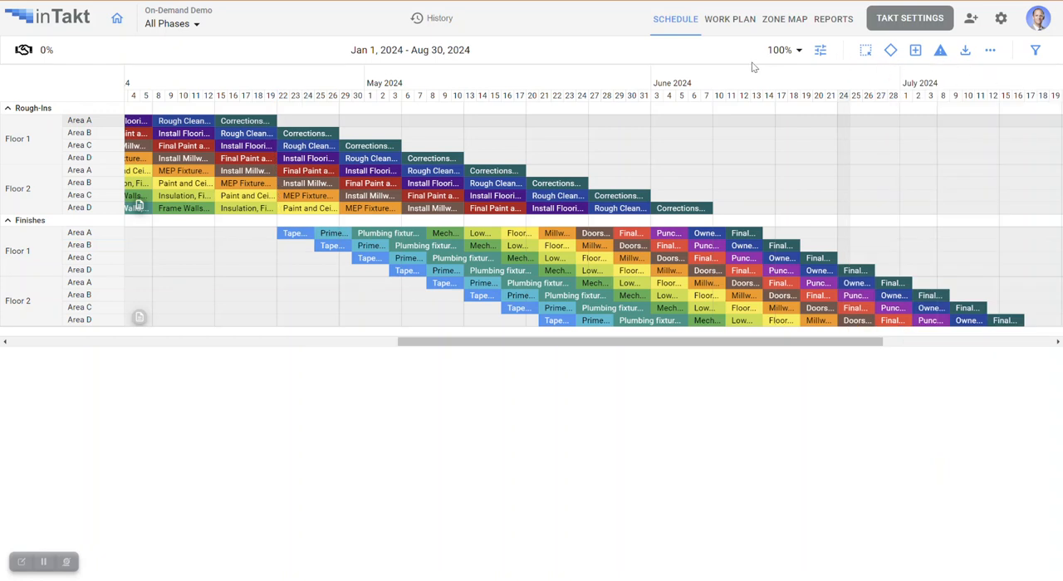
# - Place a finish milestone named Rough-Ins Complete on June 7, 2024 in Floor 1, Area D of the Rough-Ins phase
pyautogui.click(892, 51)
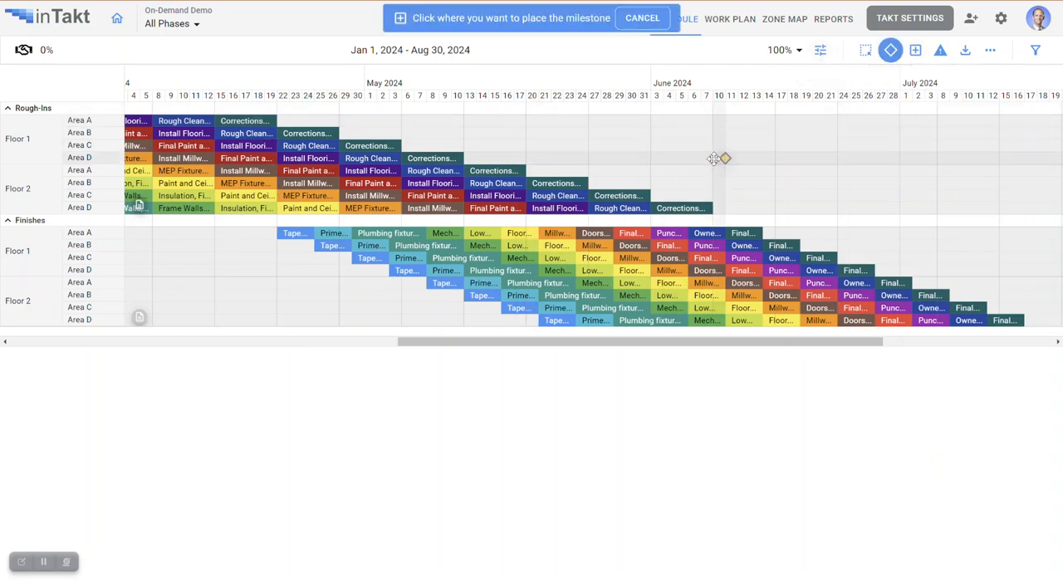
pyautogui.click(711, 159)
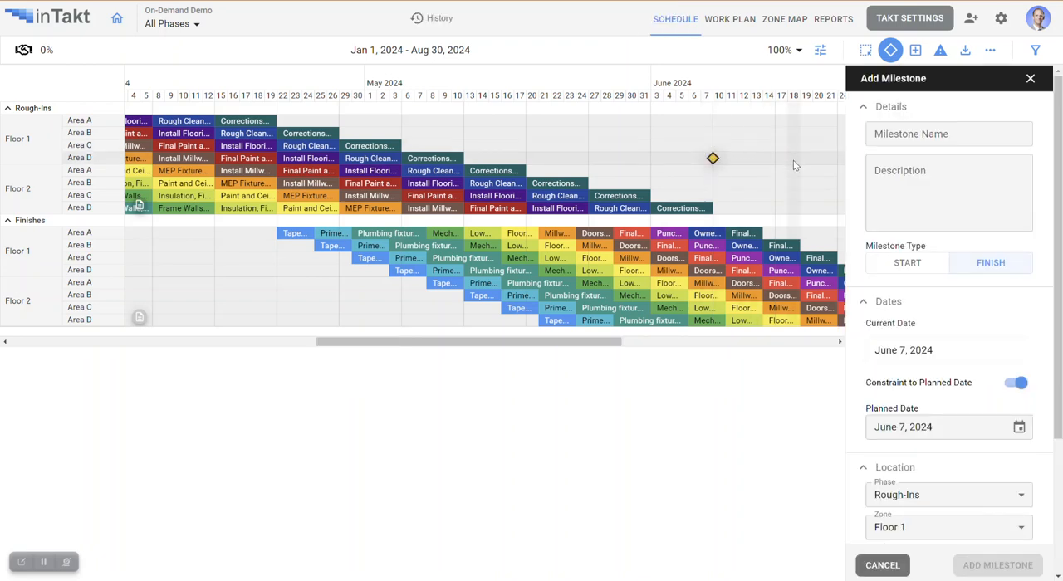
pyautogui.click(900, 135)
pyautogui.write('Rou')
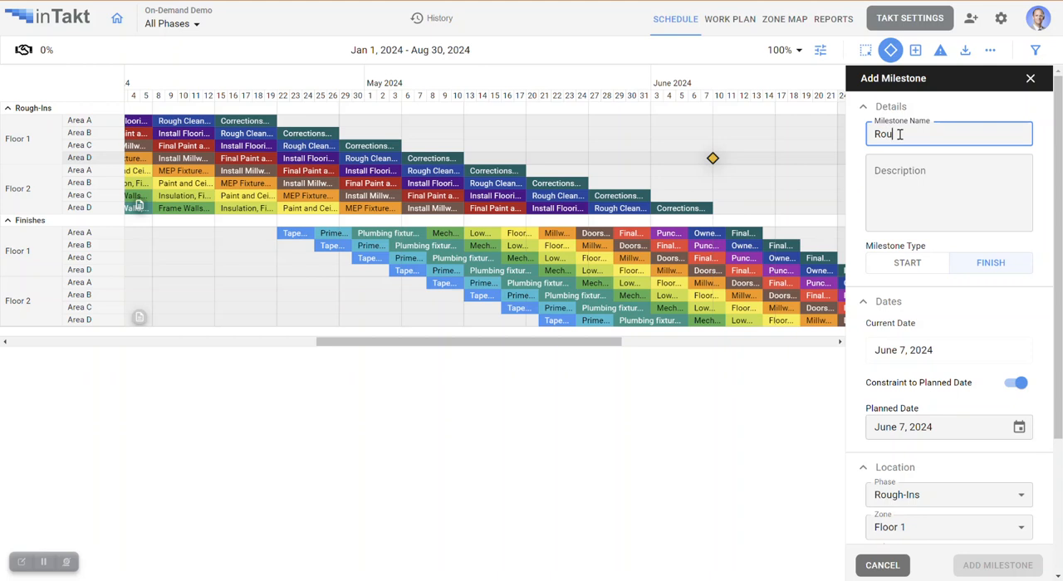
pyautogui.write('gh-Ins Com')
pyautogui.click(936, 172)
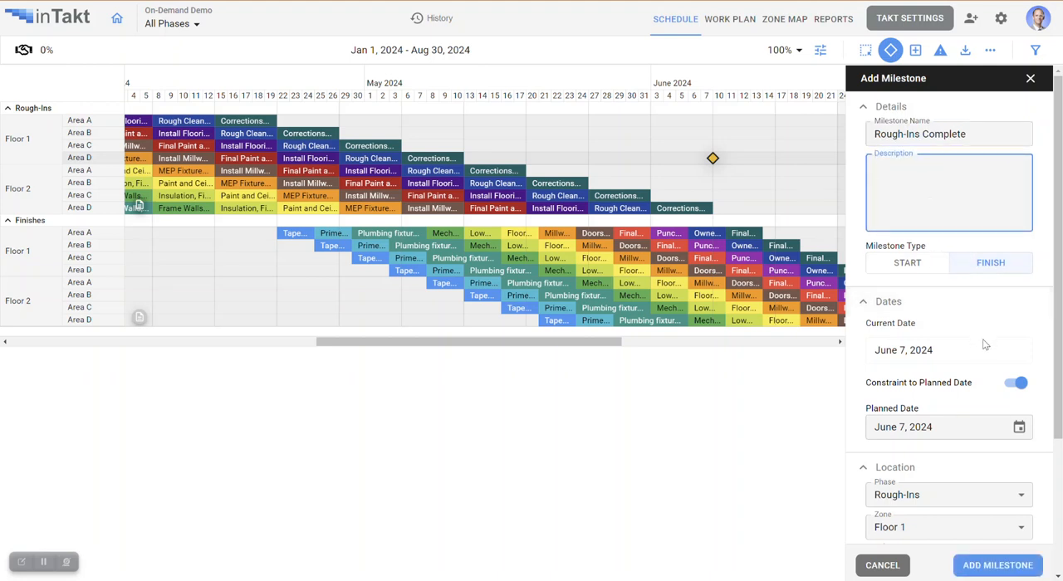
# - Link the milestone to the Rough-Ins Corrections task in Floor 2, Area D as its predecessor and save the links
pyautogui.scroll(-3, 982, 343)
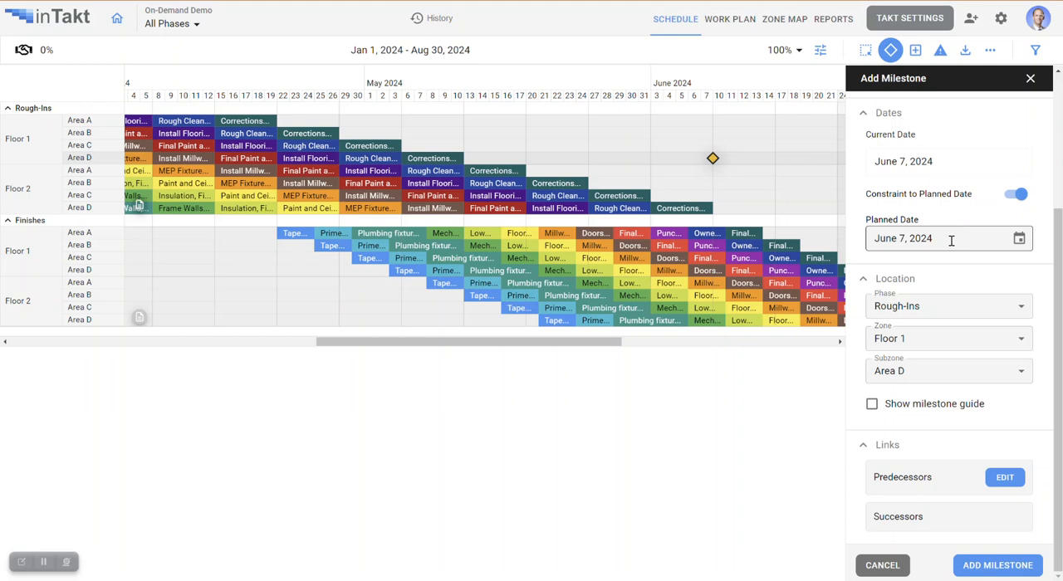
pyautogui.click(1006, 479)
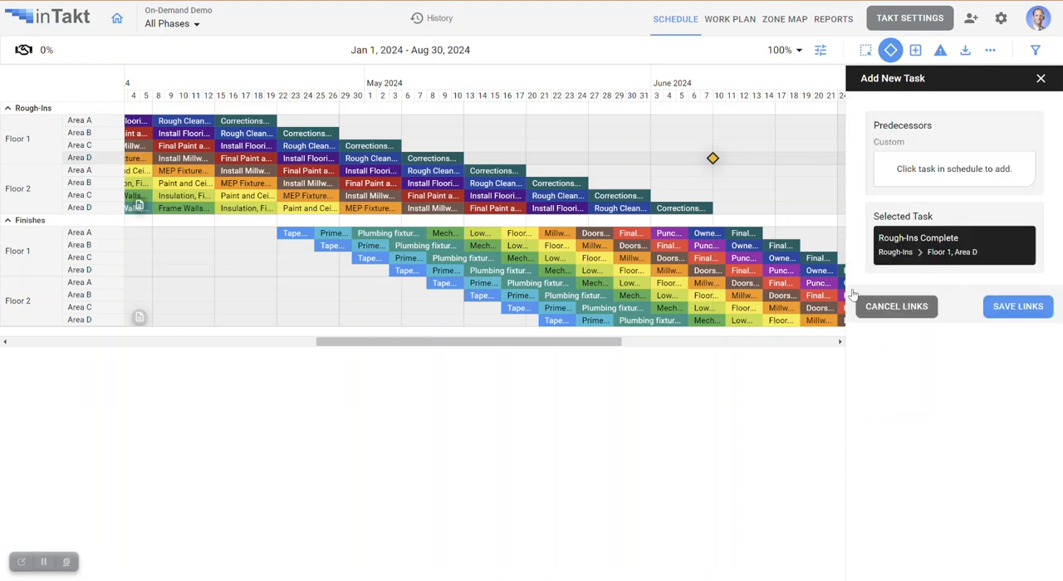
pyautogui.click(700, 210)
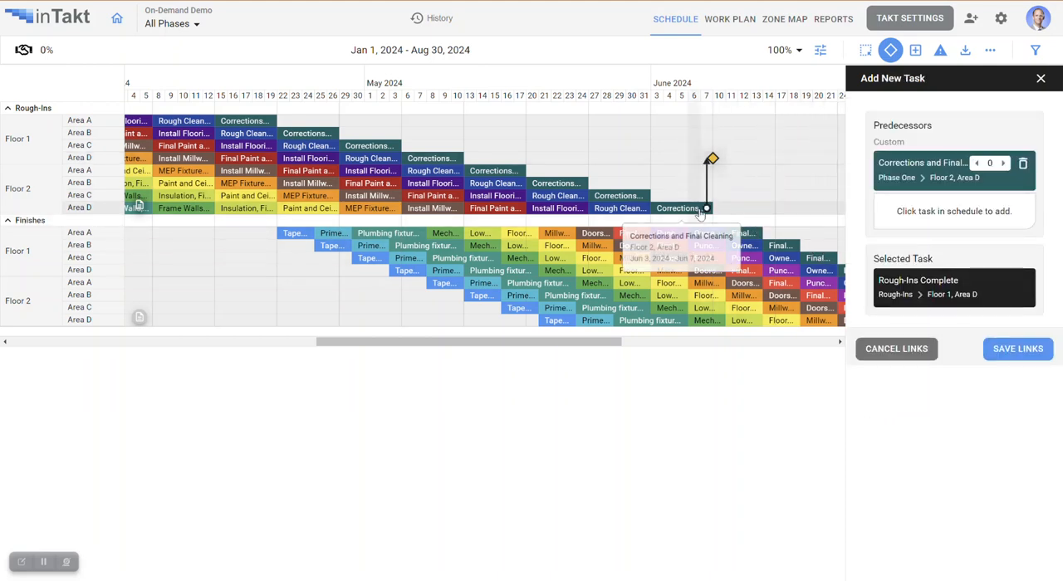
pyautogui.click(1022, 349)
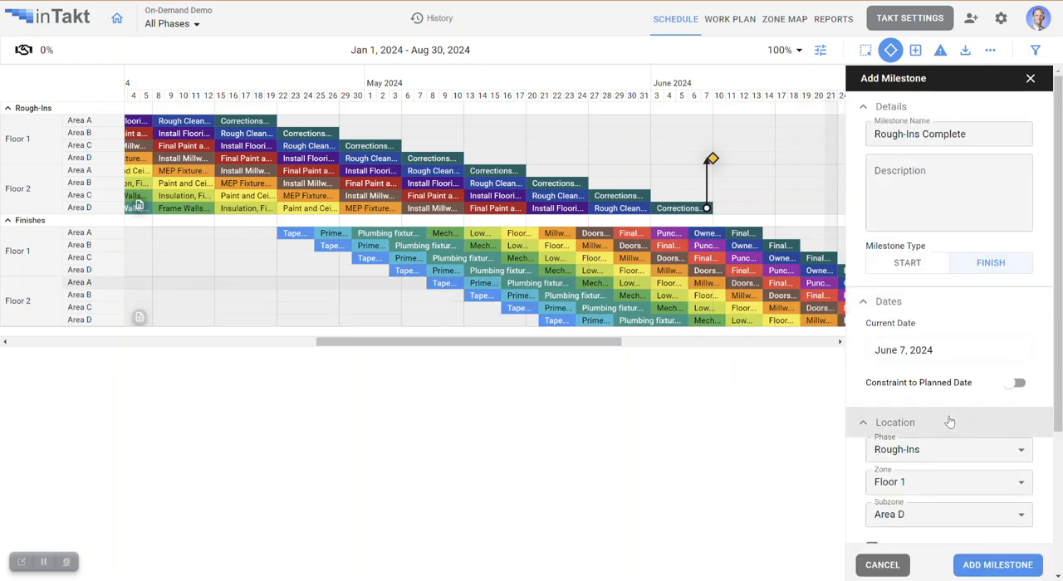
# - Enable the milestone guide and add the Rough-Ins Complete milestone to the schedule
pyautogui.scroll(-3, 938, 348)
pyautogui.click(872, 344)
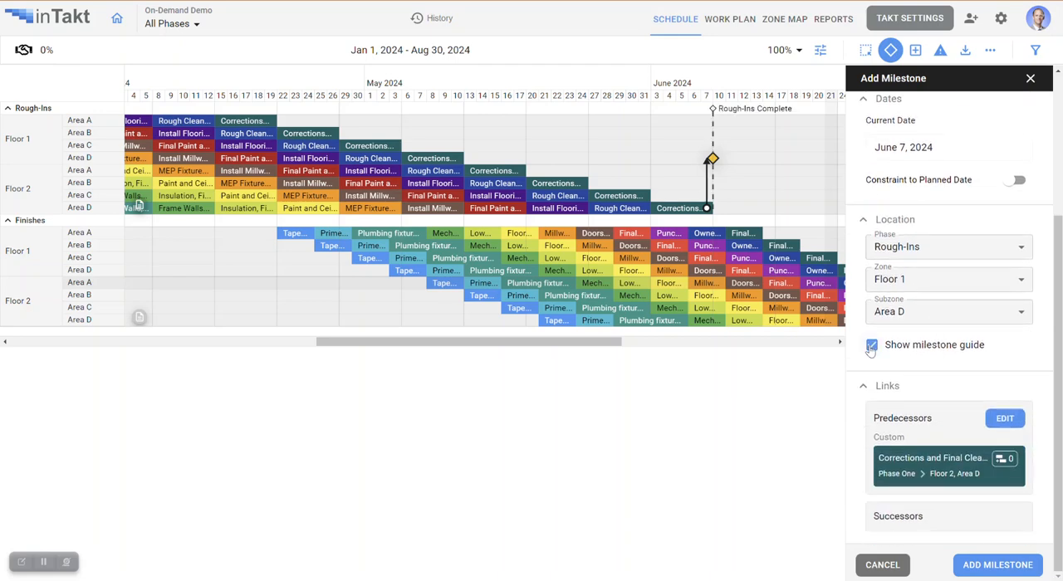
pyautogui.click(1018, 570)
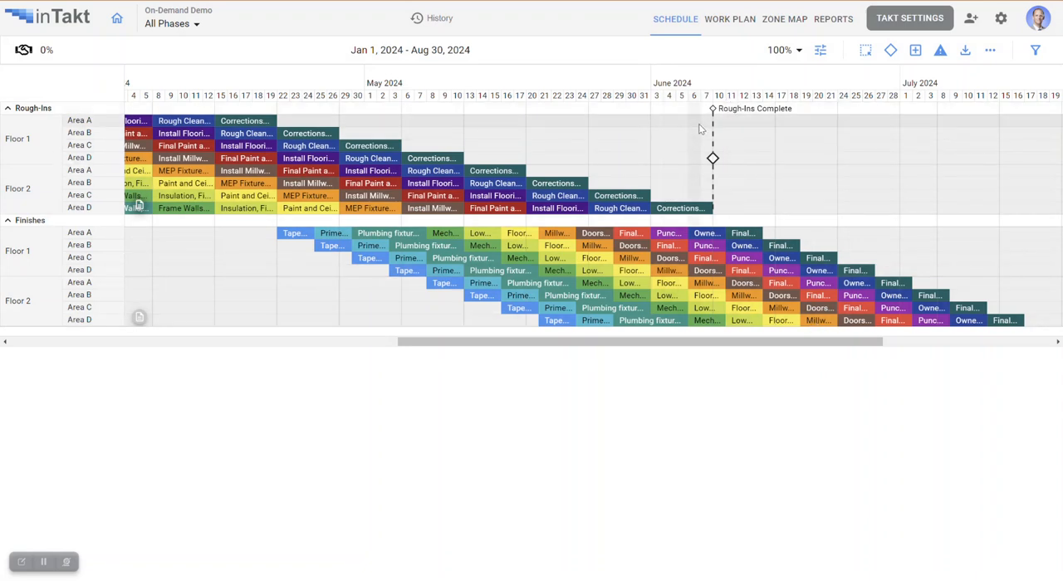
# - Collapse the Rough-Ins phase to view its summary row and expand it again
pyautogui.click(8, 108)
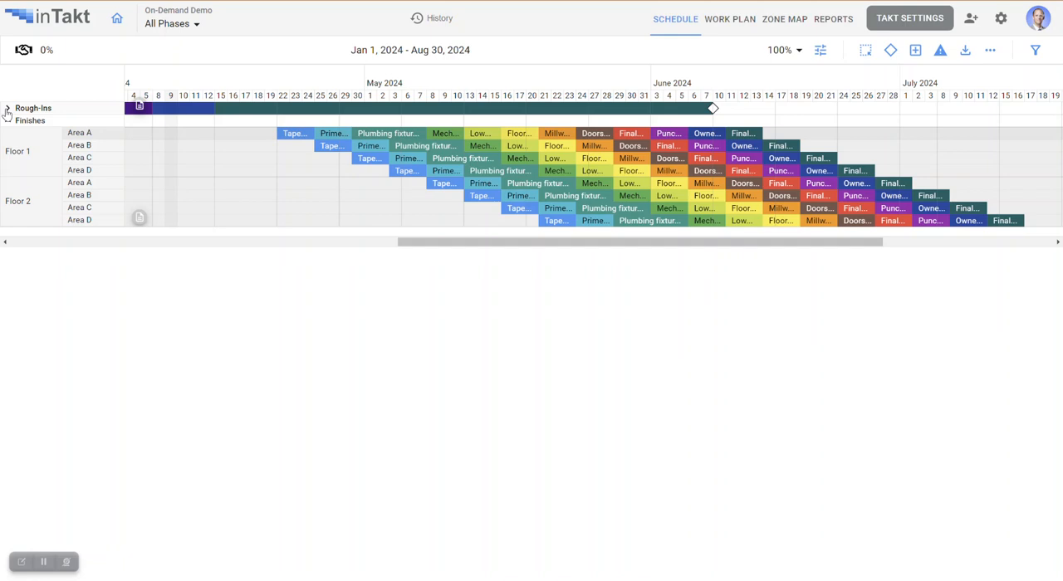
pyautogui.click(8, 109)
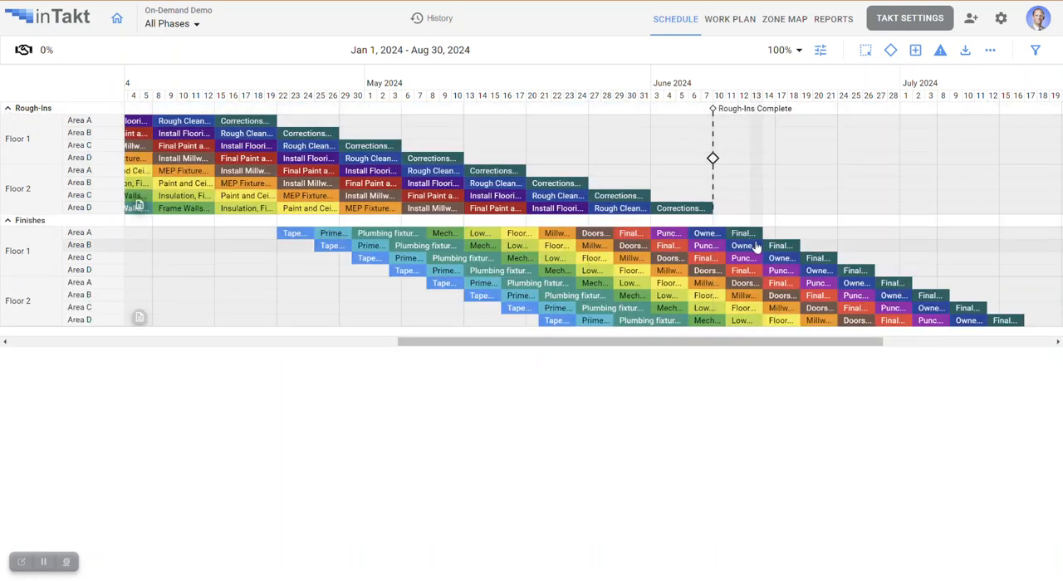
# - Place a one-off task starting May 13, 2024 in Floor 1, Area B of the Rough-Ins phase
pyautogui.moveTo(656, 344); pyautogui.dragTo(622, 349)
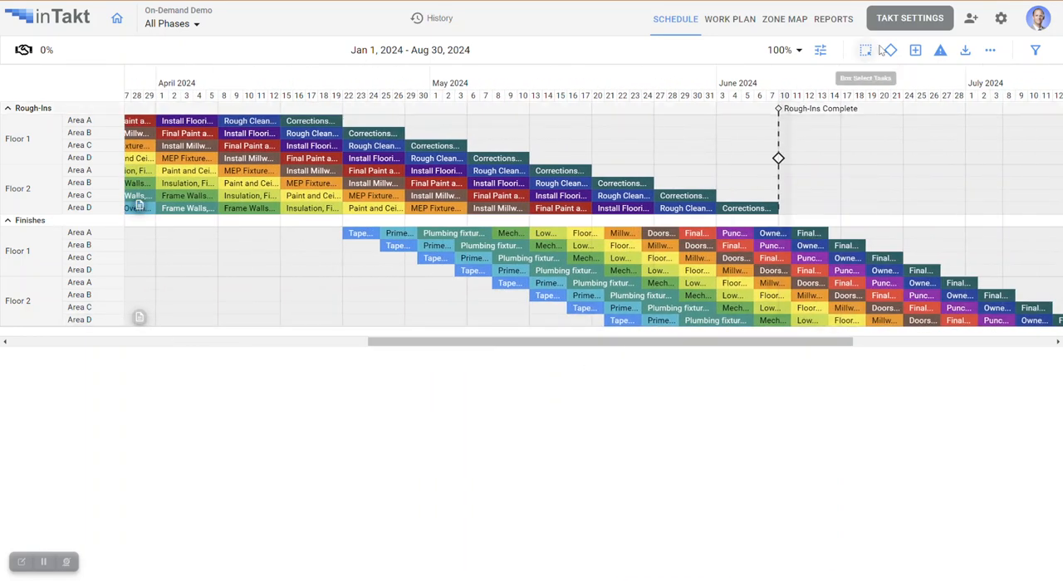
pyautogui.click(916, 52)
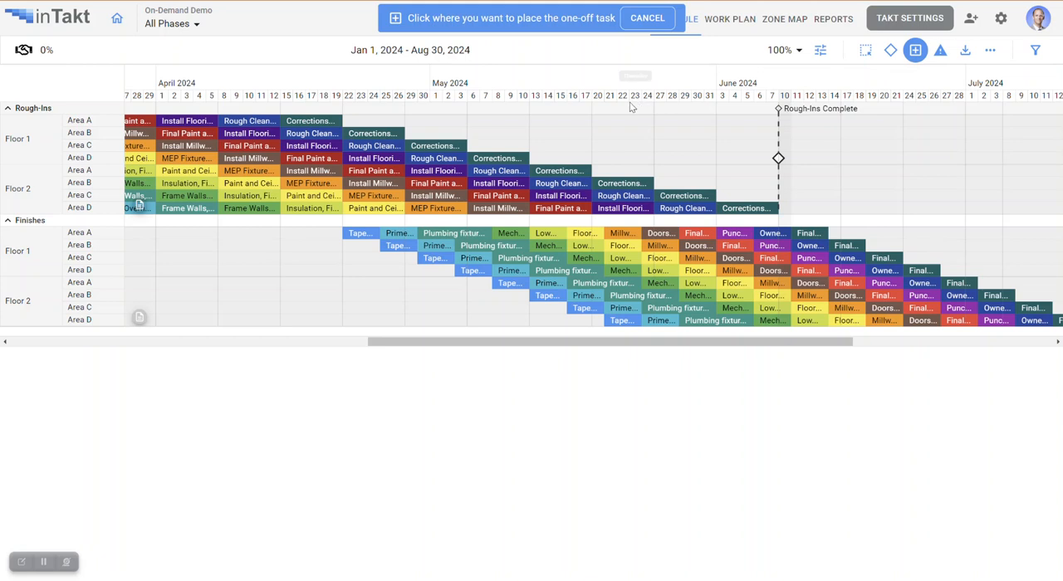
pyautogui.click(556, 133)
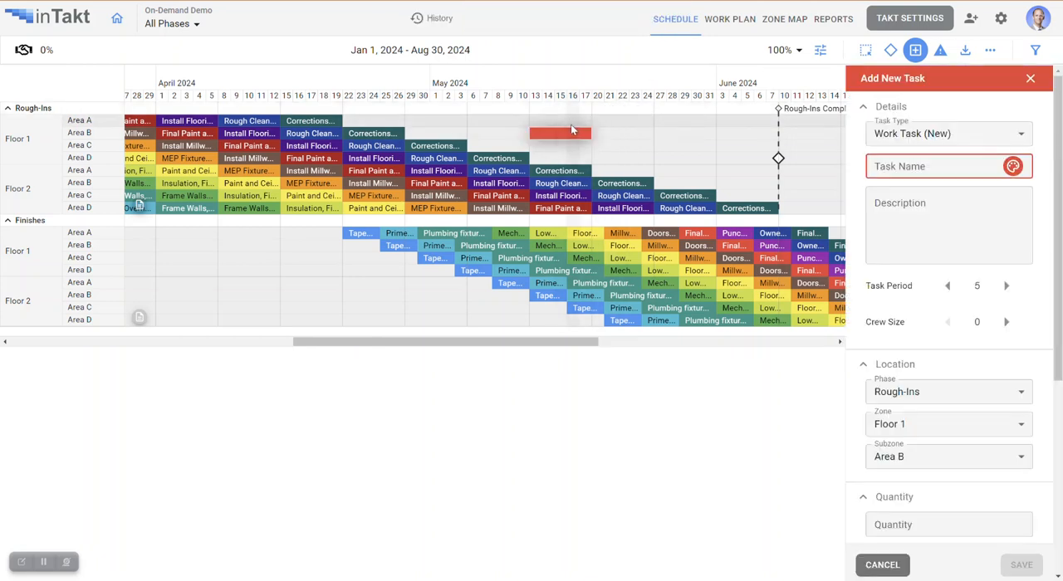
# - Define the one-off task as a new work task named Inspections with a task period of 3 days
pyautogui.click(1022, 137)
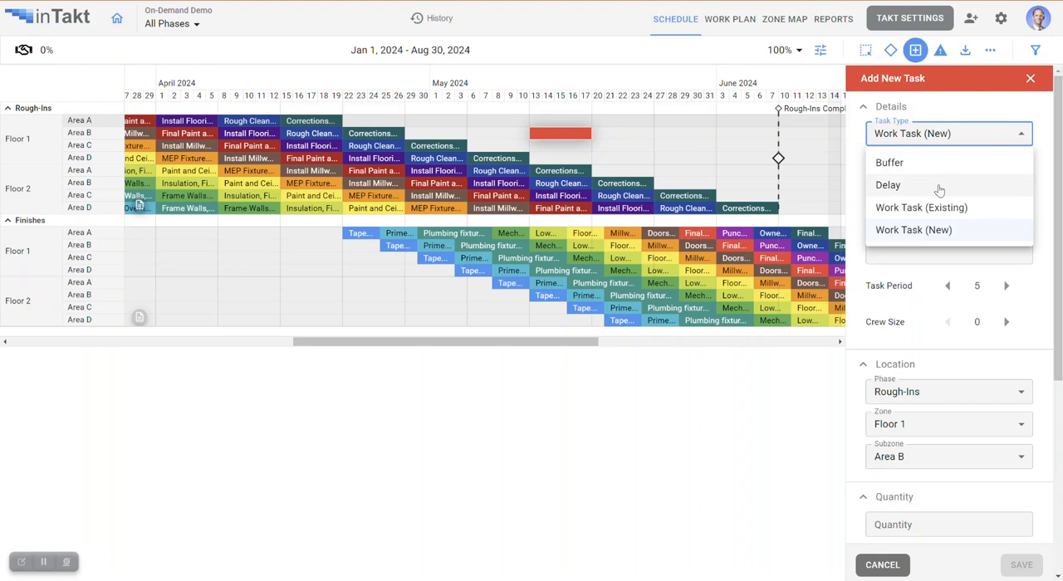
pyautogui.click(969, 231)
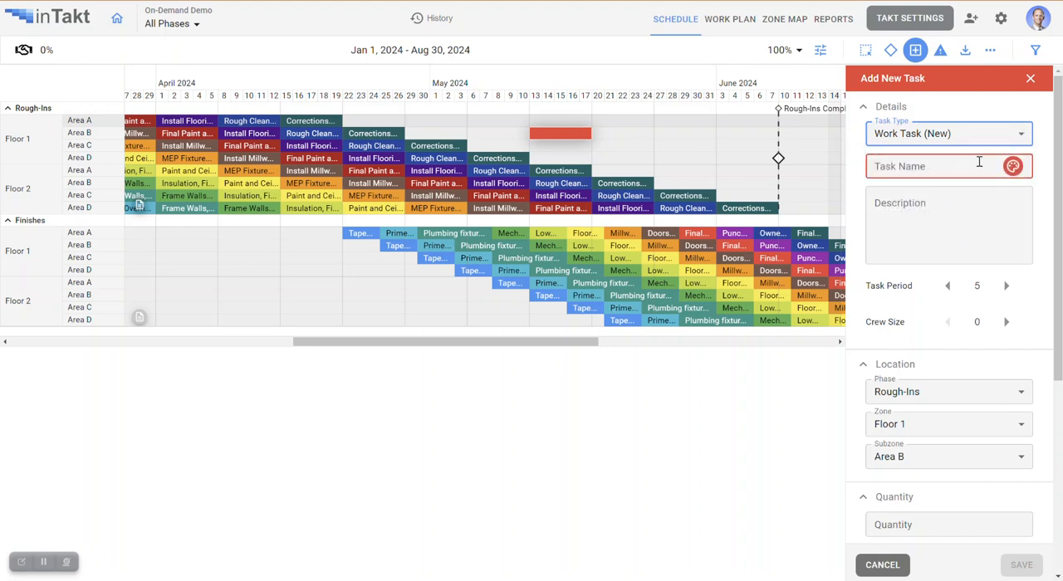
pyautogui.click(931, 169)
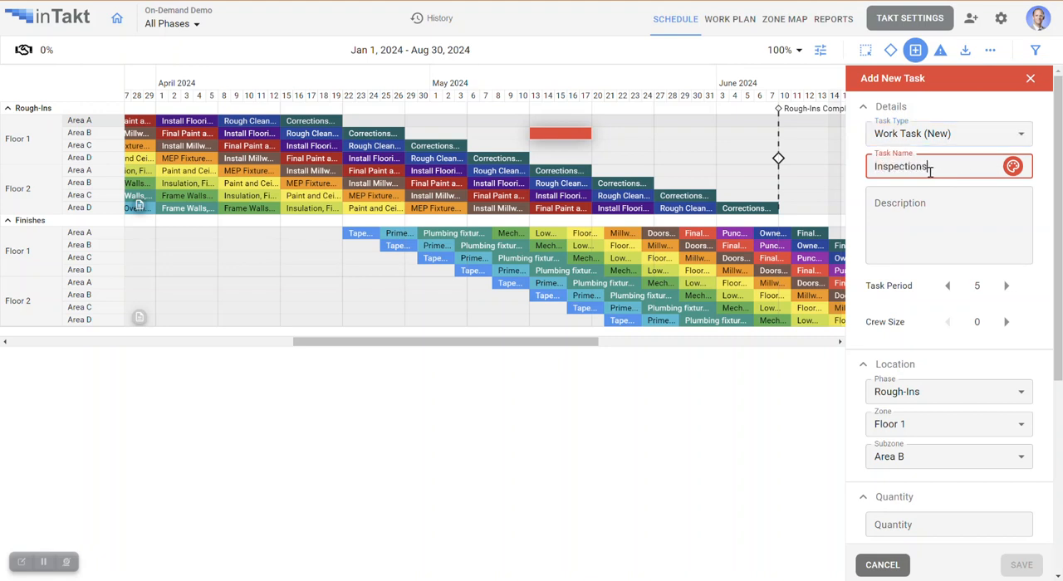
pyautogui.click(948, 286)
pyautogui.click(949, 287)
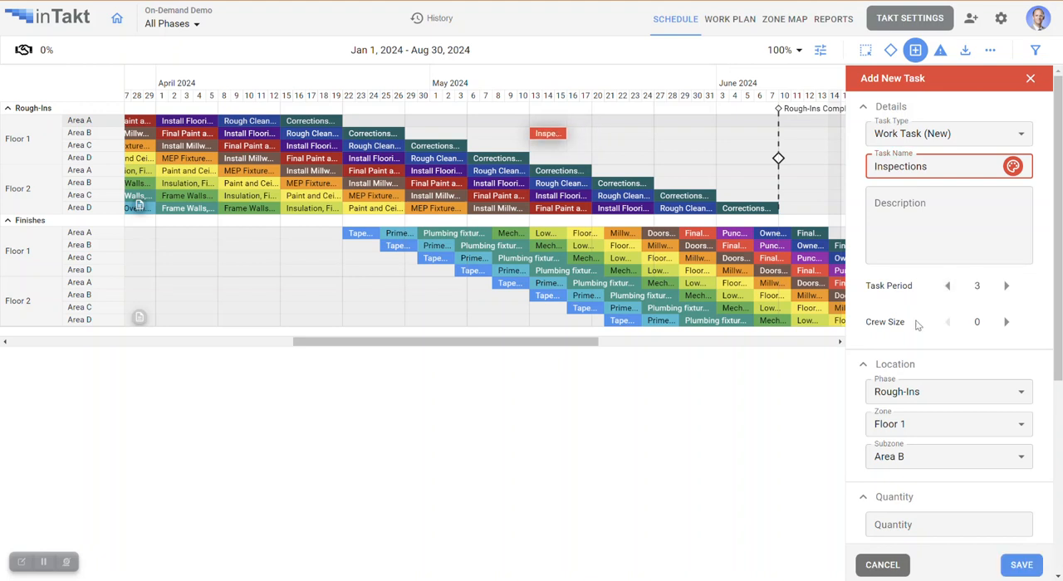
# - Link Inspections to the Corrections and Final Cleaning task in Floor 1, Area D as its predecessor and save the new task
pyautogui.scroll(-4, 918, 324)
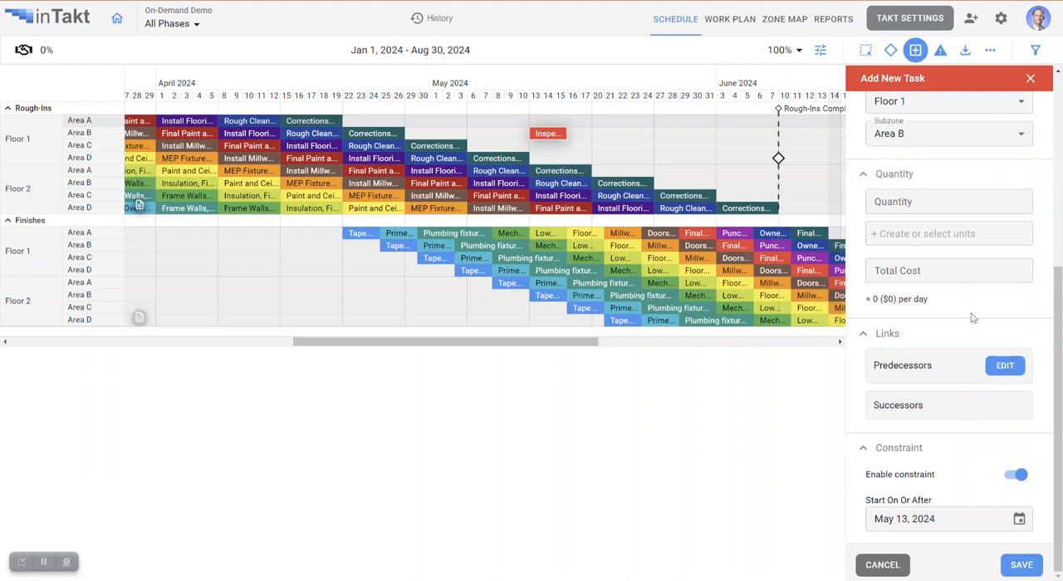
pyautogui.click(1005, 367)
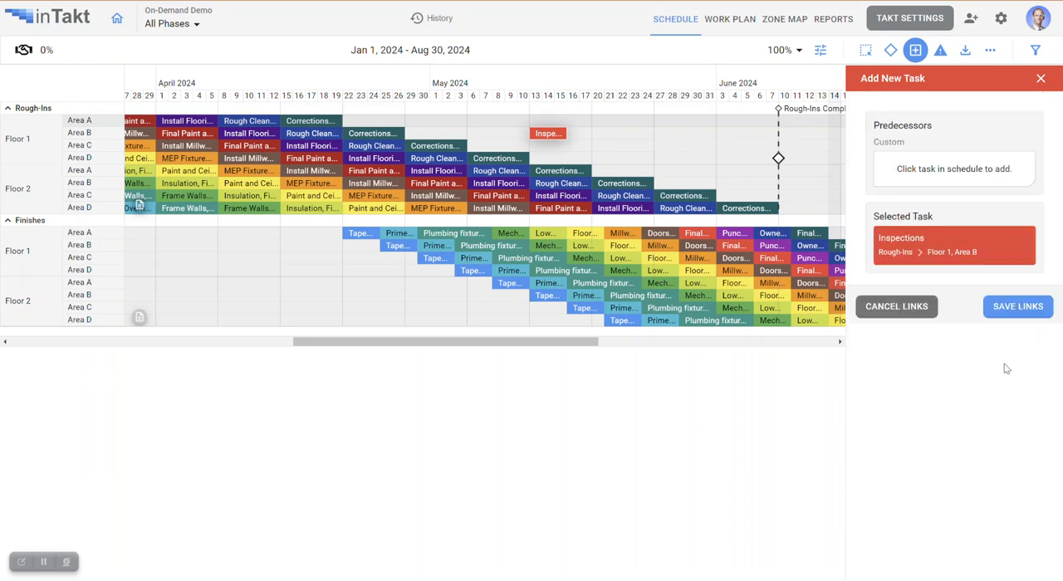
pyautogui.click(517, 160)
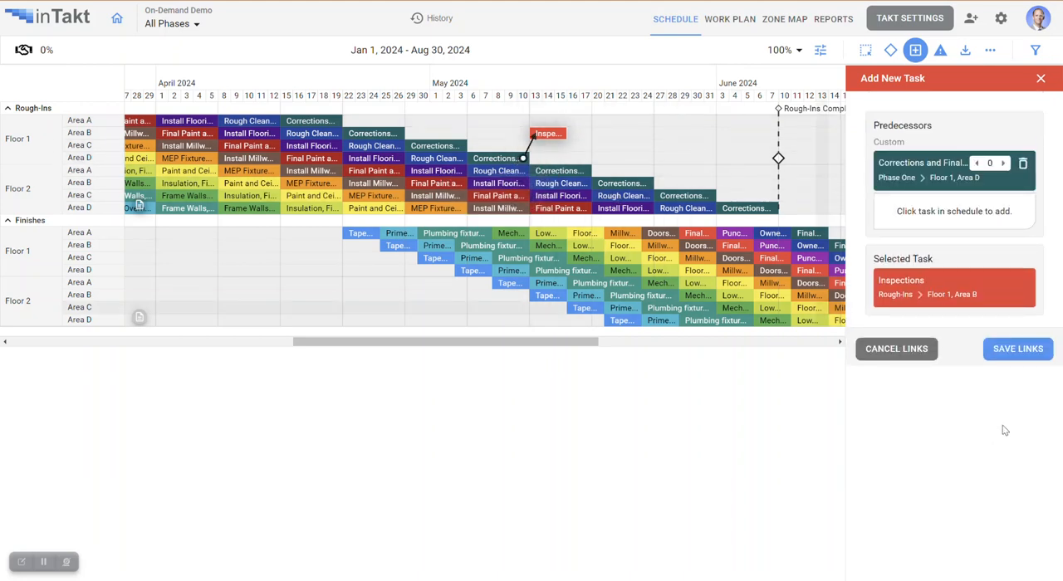
pyautogui.click(1024, 351)
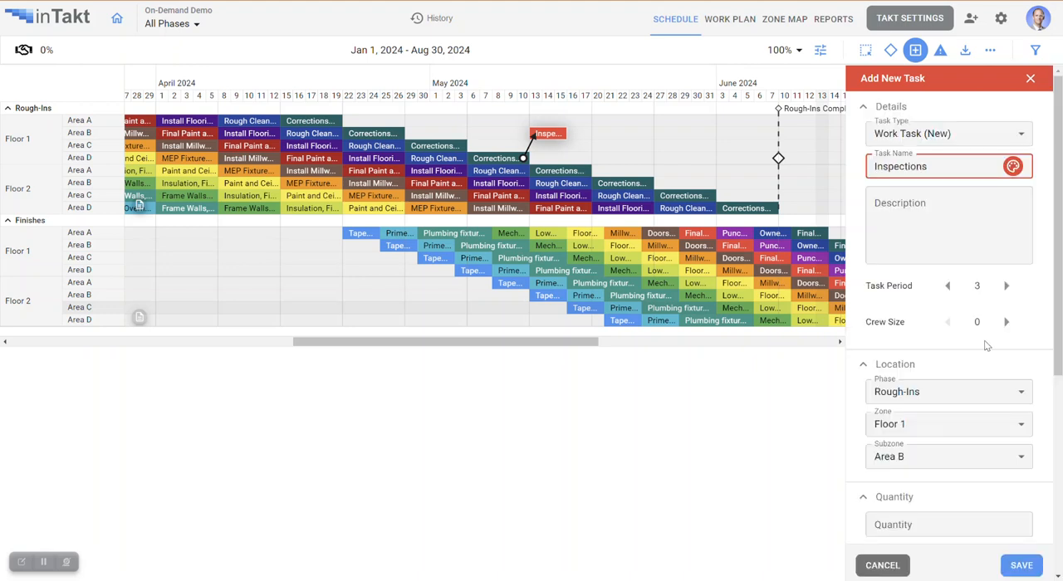
pyautogui.scroll(-3, 977, 457)
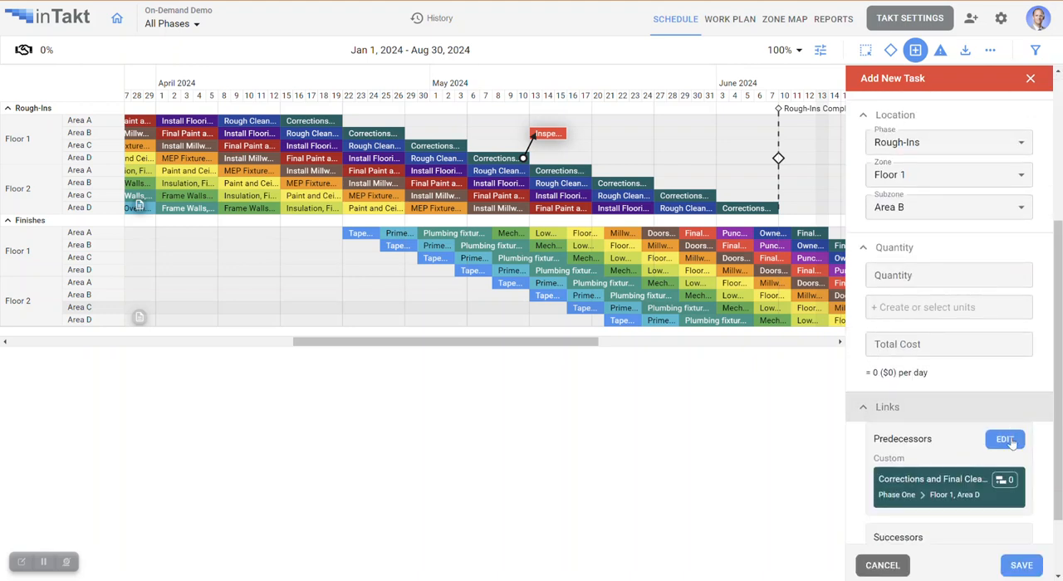
pyautogui.click(1022, 565)
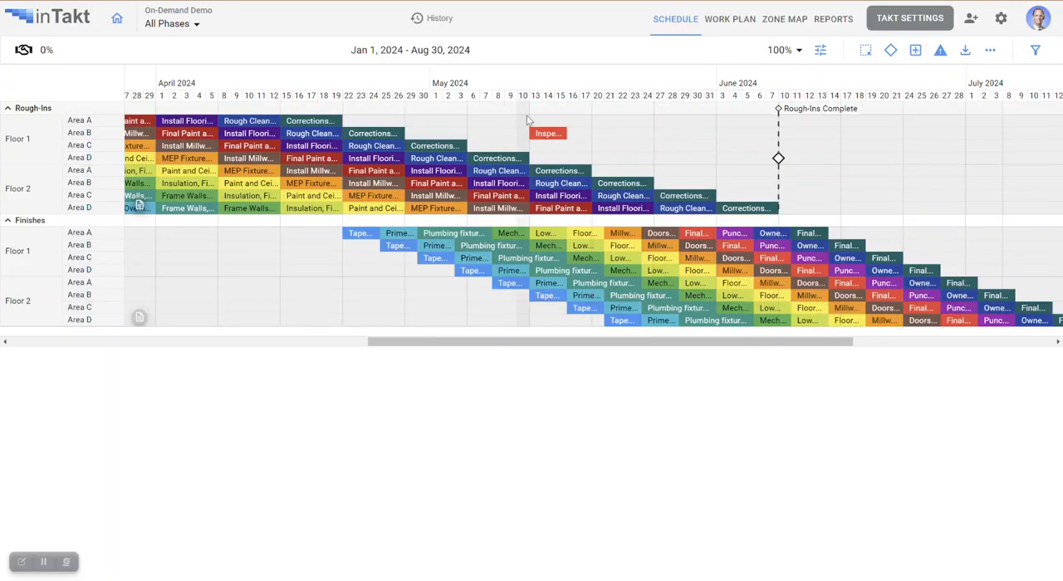
# - Examine the details and links of the Inspections task, the Rough-Ins Complete milestone and the Corrections task in Floor 2, Area A
pyautogui.click(547, 135)
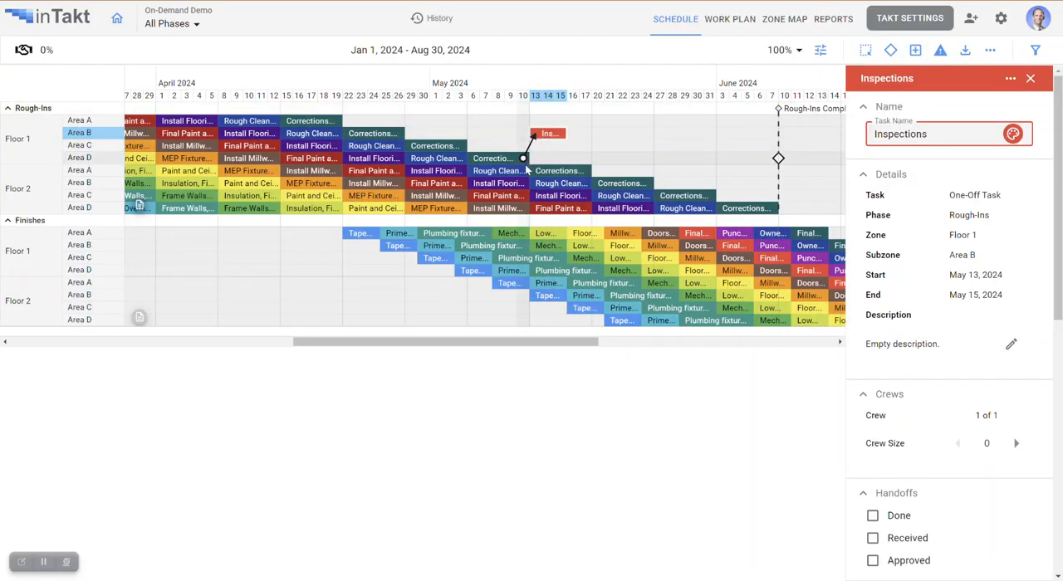
pyautogui.click(501, 171)
pyautogui.click(550, 133)
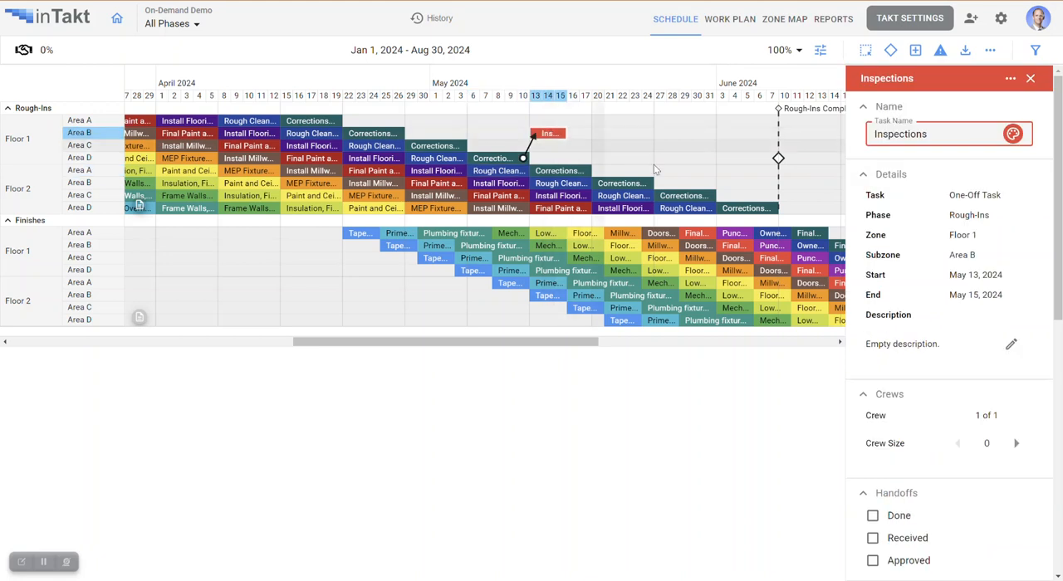
pyautogui.click(777, 159)
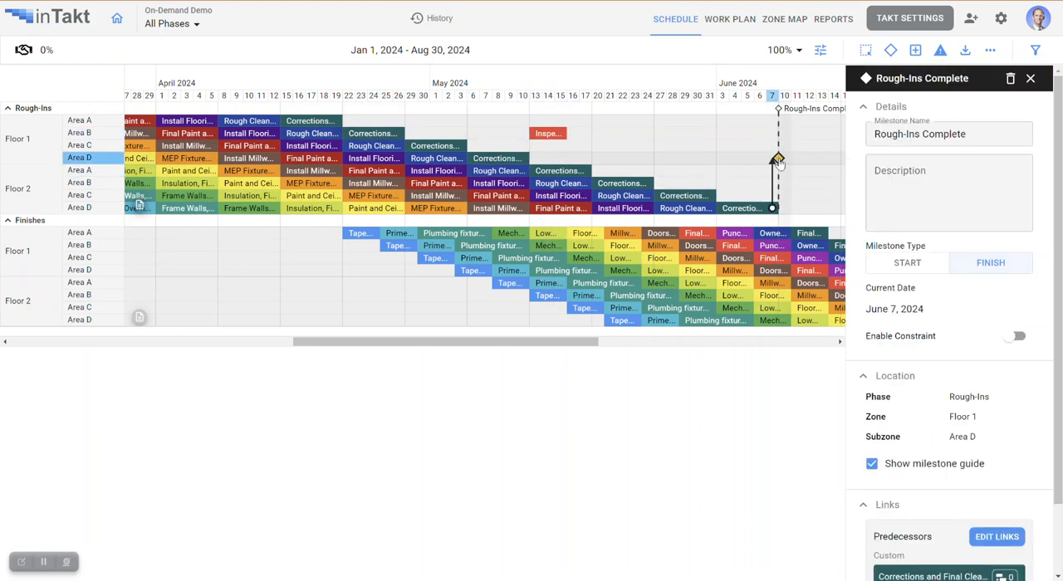
pyautogui.click(557, 171)
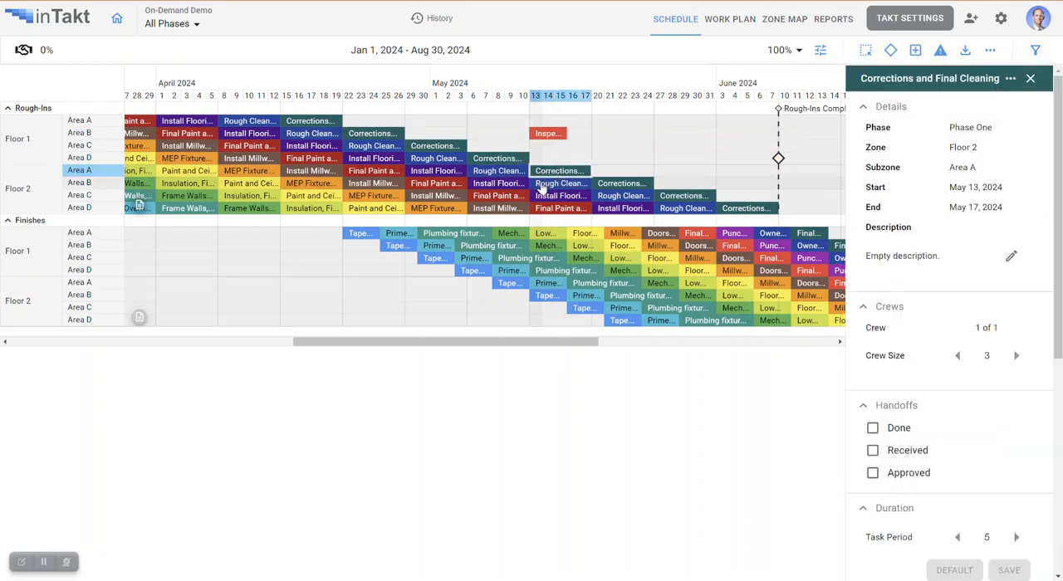
pyautogui.click(548, 134)
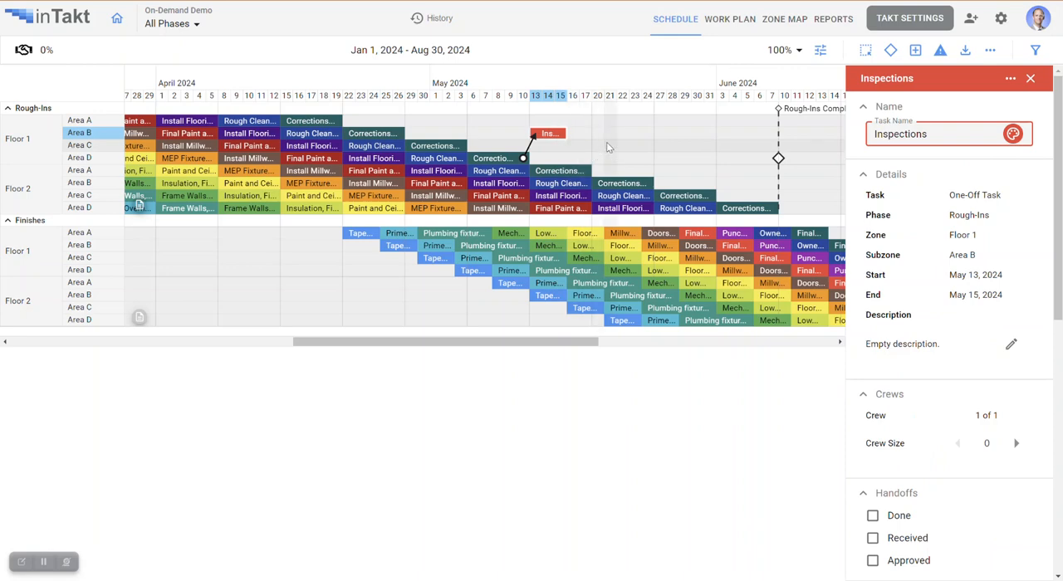
# - Start a new roadblock titled RFI #231 with a finish date of January 25, 2024
pyautogui.moveTo(451, 342); pyautogui.dragTo(250, 339)
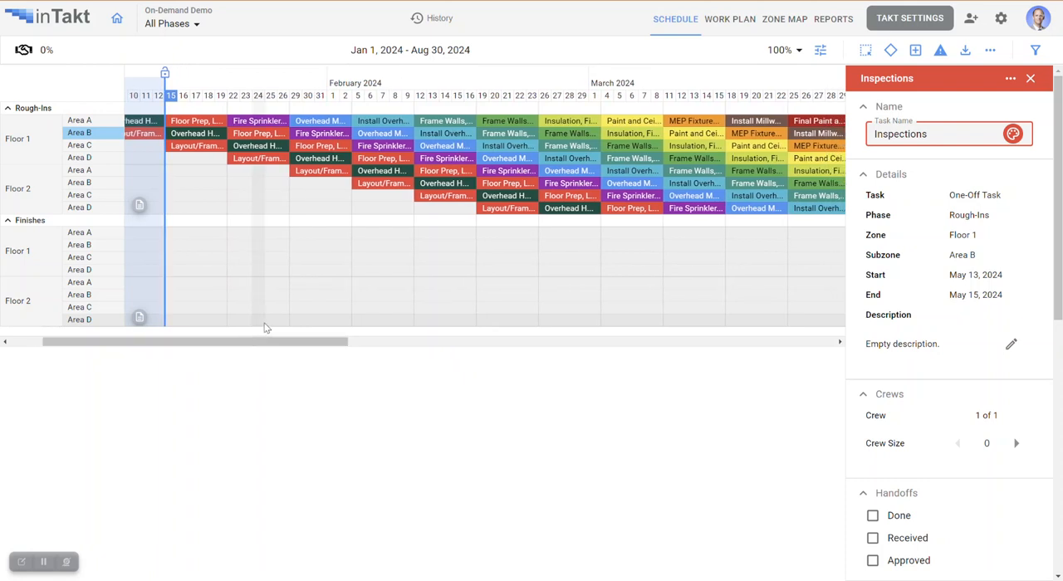
pyautogui.click(1030, 78)
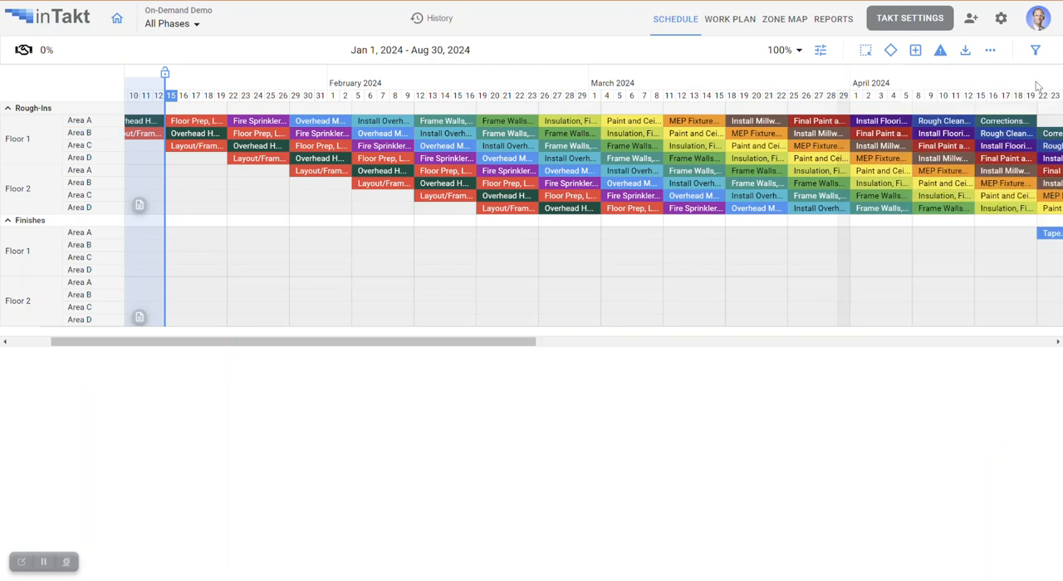
pyautogui.click(940, 52)
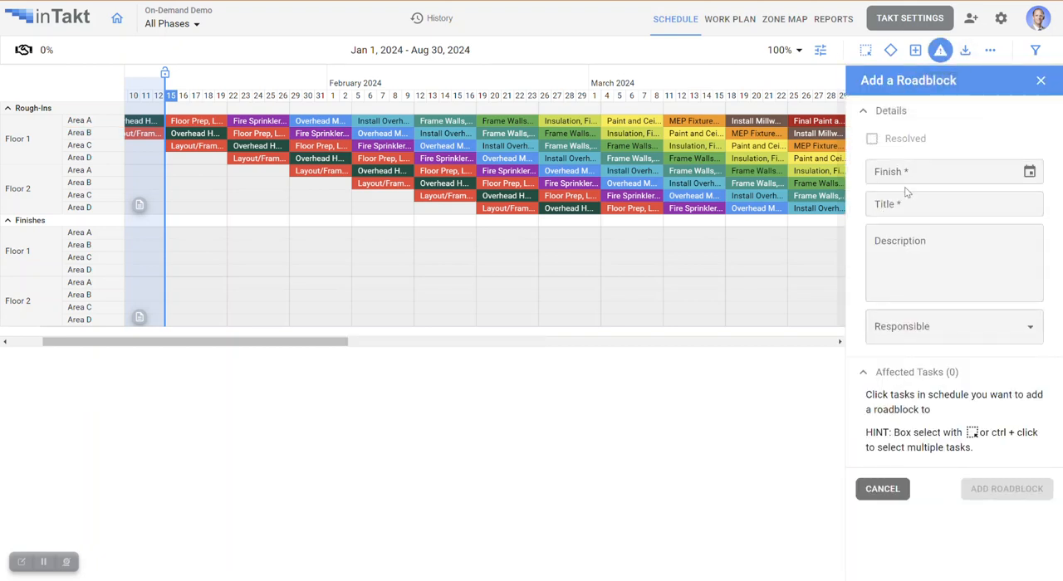
pyautogui.click(921, 173)
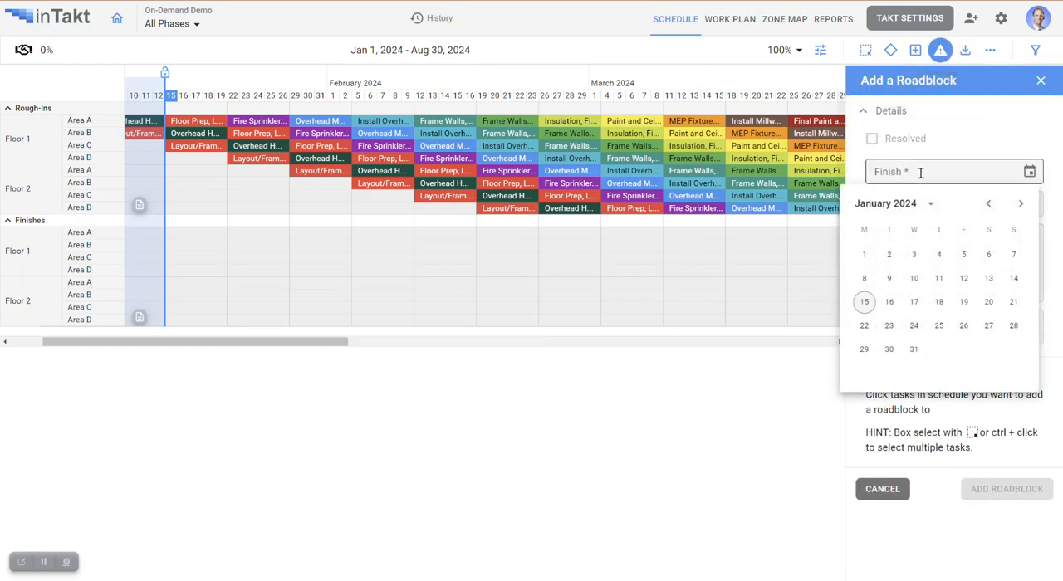
pyautogui.click(939, 326)
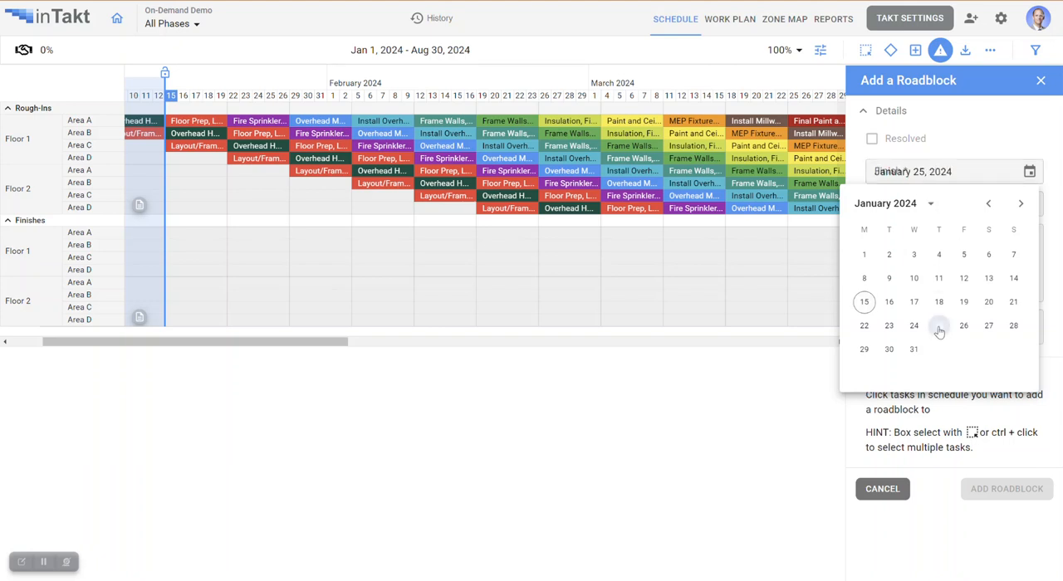
pyautogui.click(934, 203)
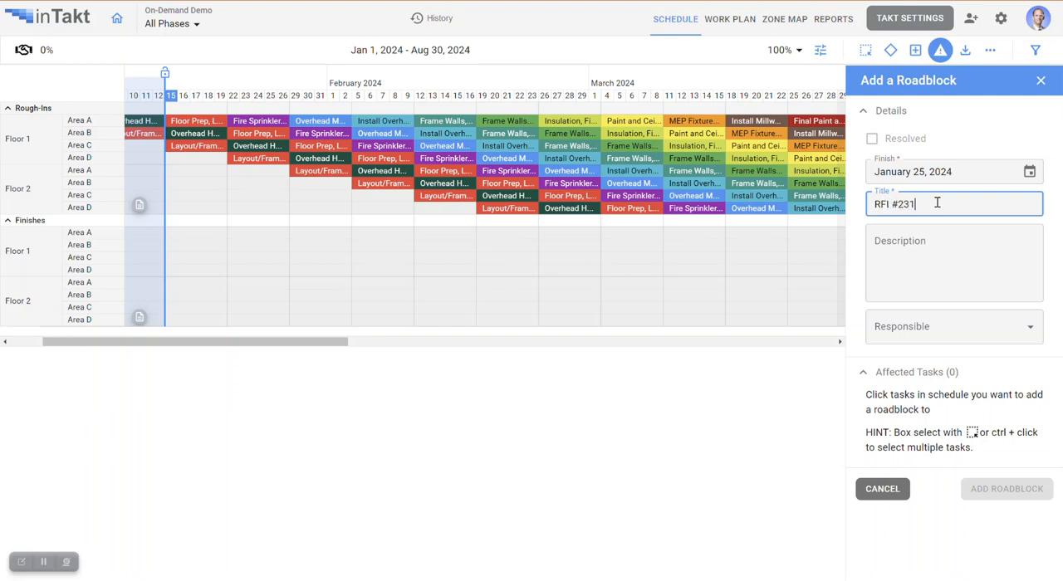
# - Describe the roadblock as "Design Issues of some sort" and assign the listed project member as responsible
pyautogui.click(953, 241)
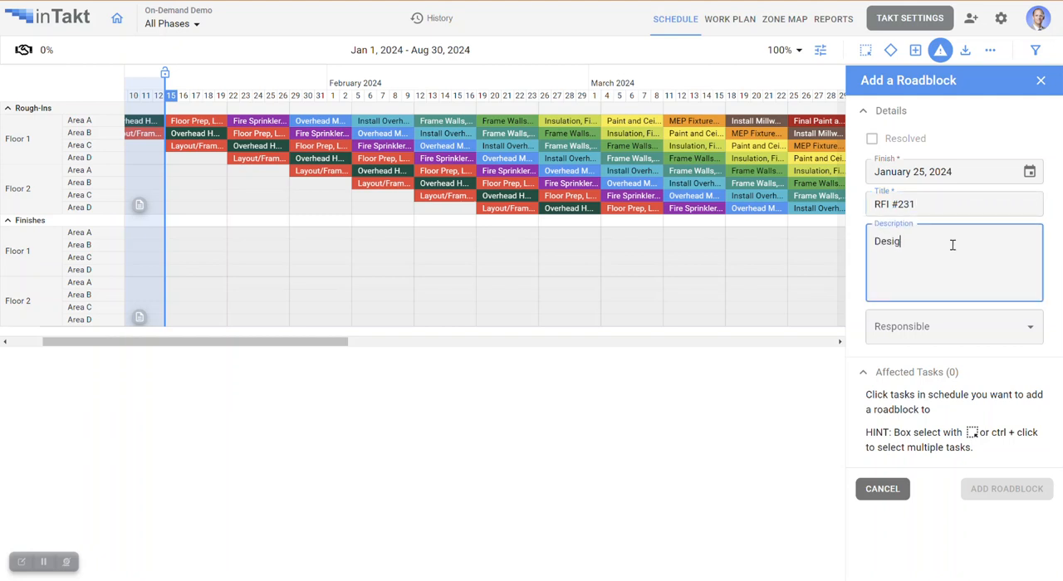
pyautogui.click(998, 326)
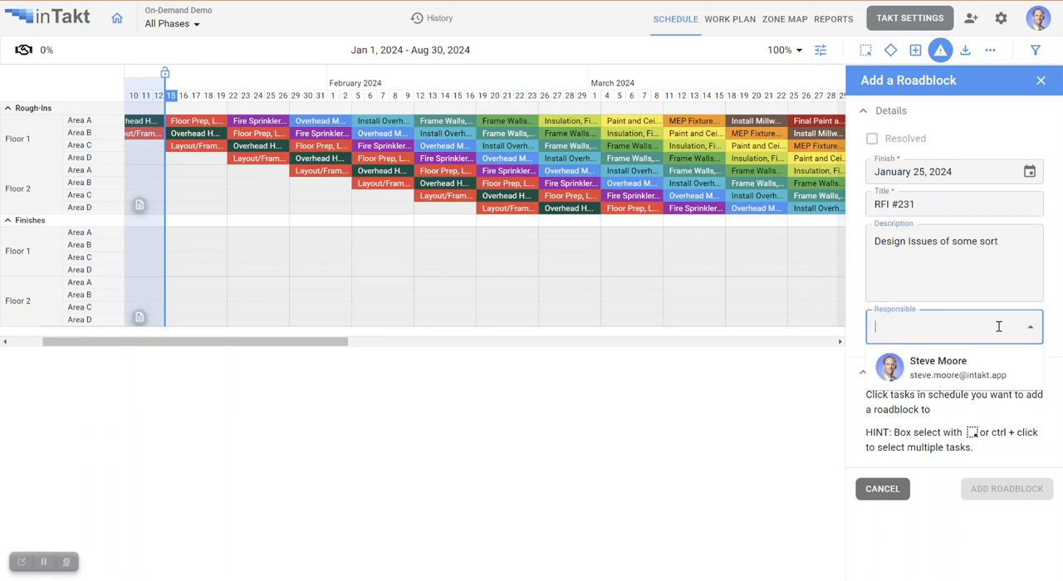
pyautogui.click(991, 370)
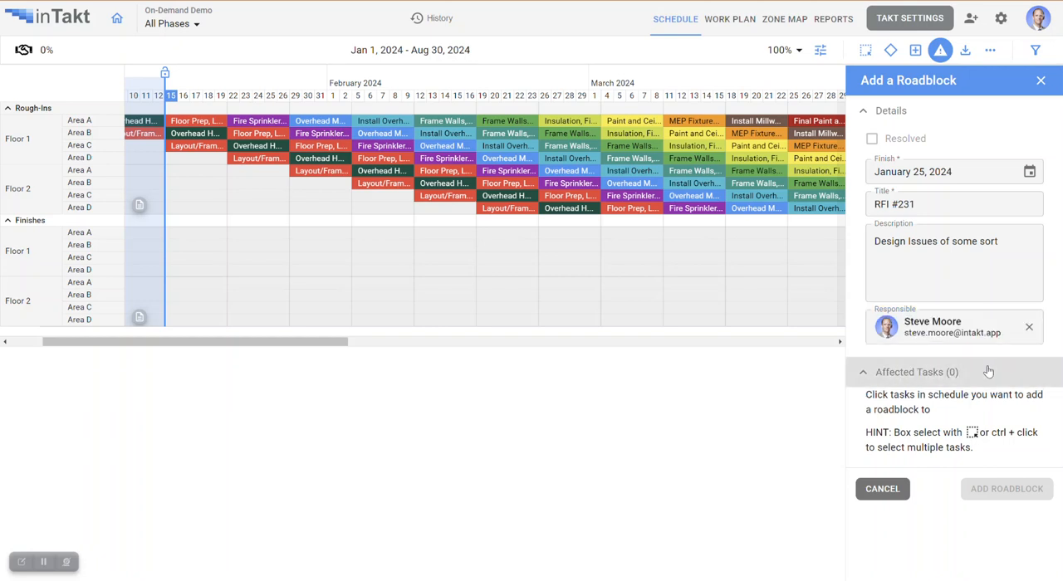
# - Add the roadblock to Overhead HVAC and Fire Sprinkler and Overhead Mechanical in Floor 1, Area B, and Layout/Framing in Area D
pyautogui.click(211, 136)
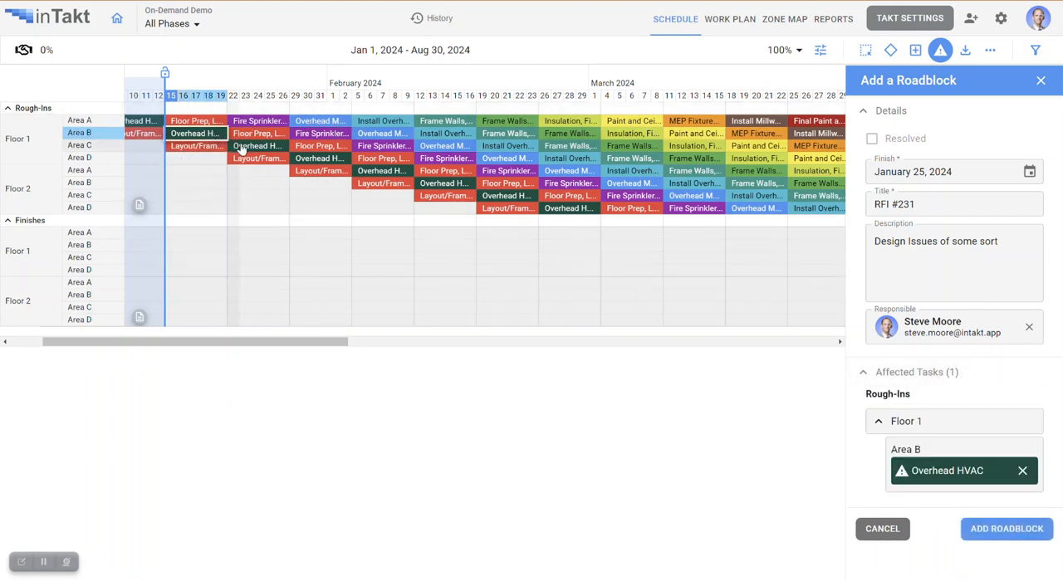
pyautogui.click(261, 165)
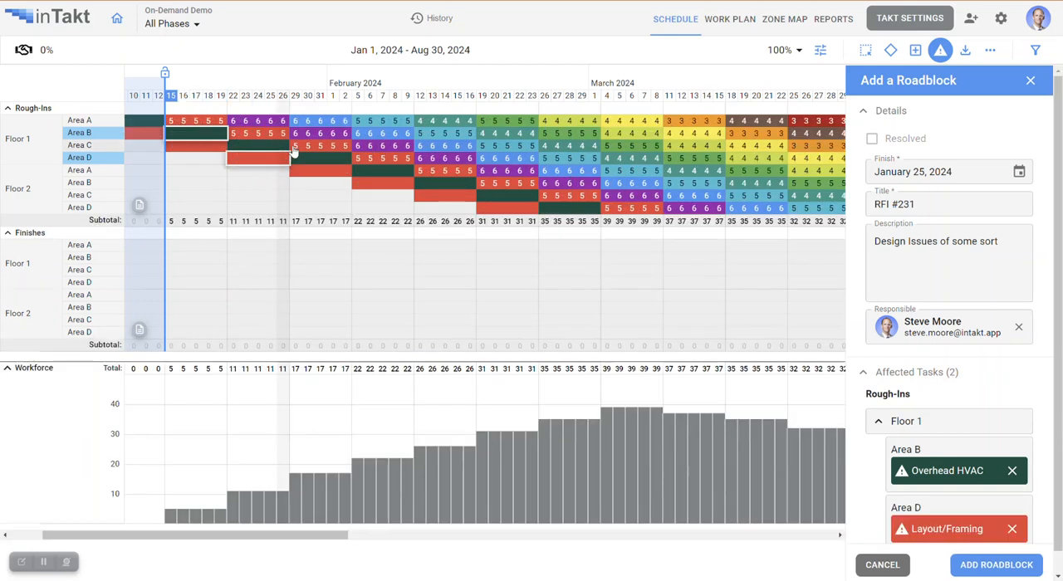
pyautogui.click(313, 137)
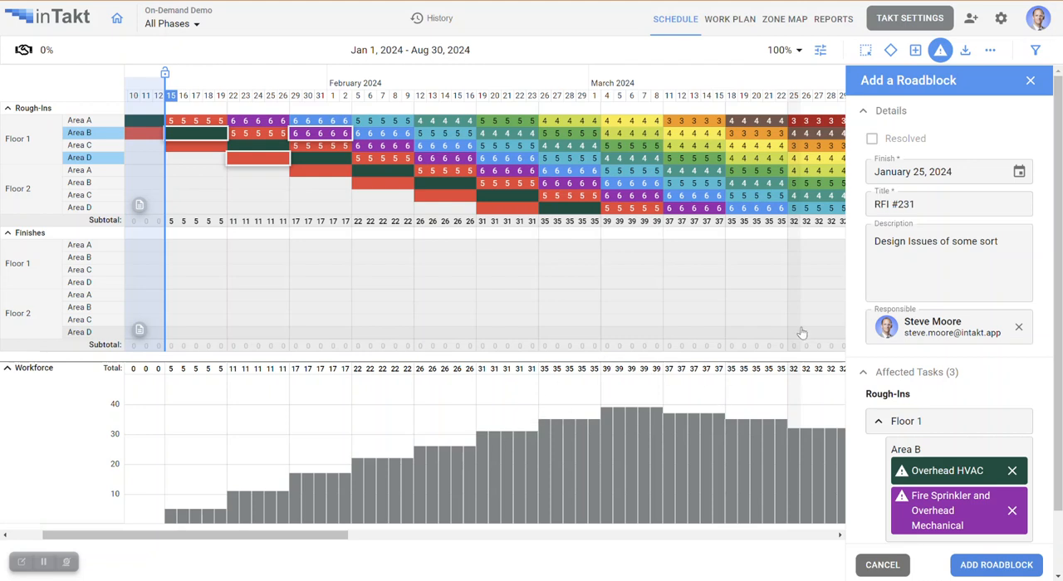
pyautogui.click(990, 566)
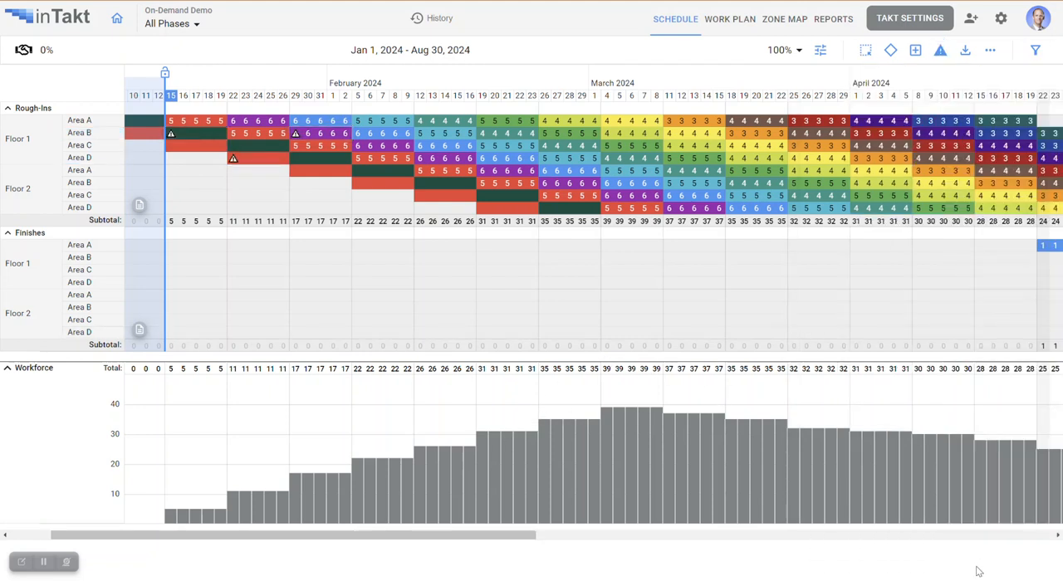
# - Set the schedule display to Label mode with task names hidden and task numbers shown
pyautogui.click(821, 52)
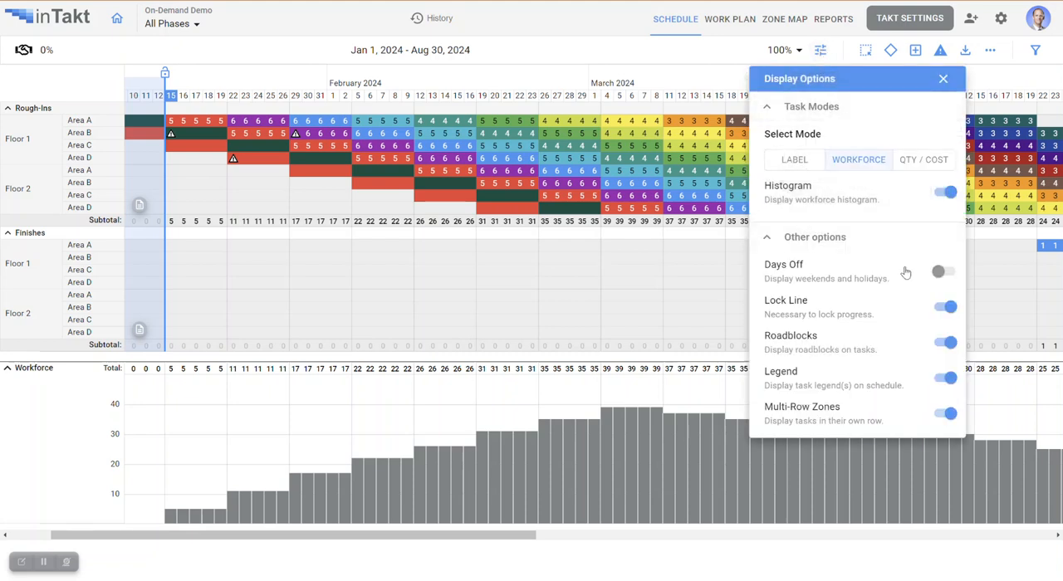
pyautogui.click(795, 159)
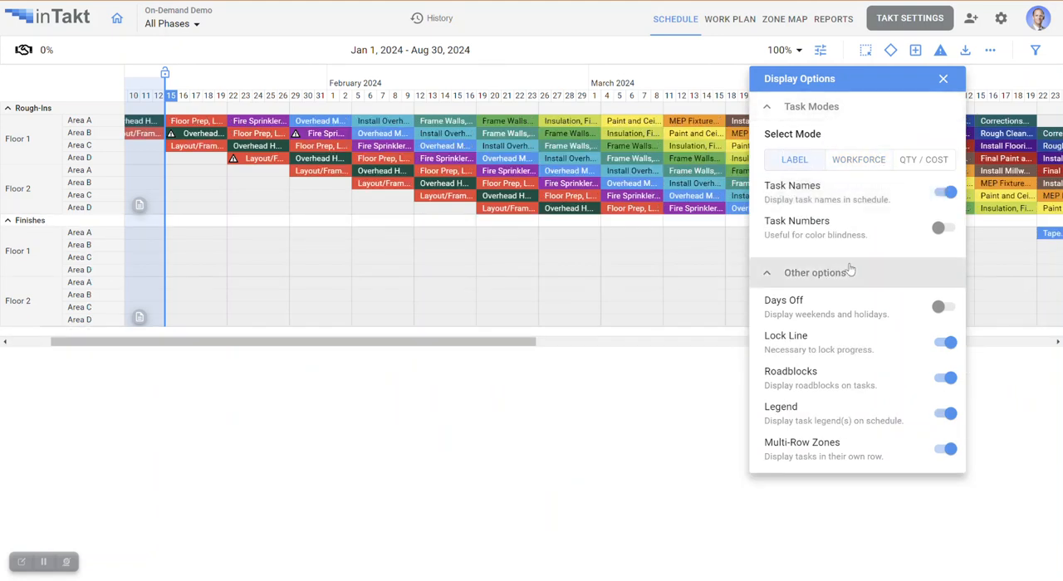
pyautogui.click(947, 193)
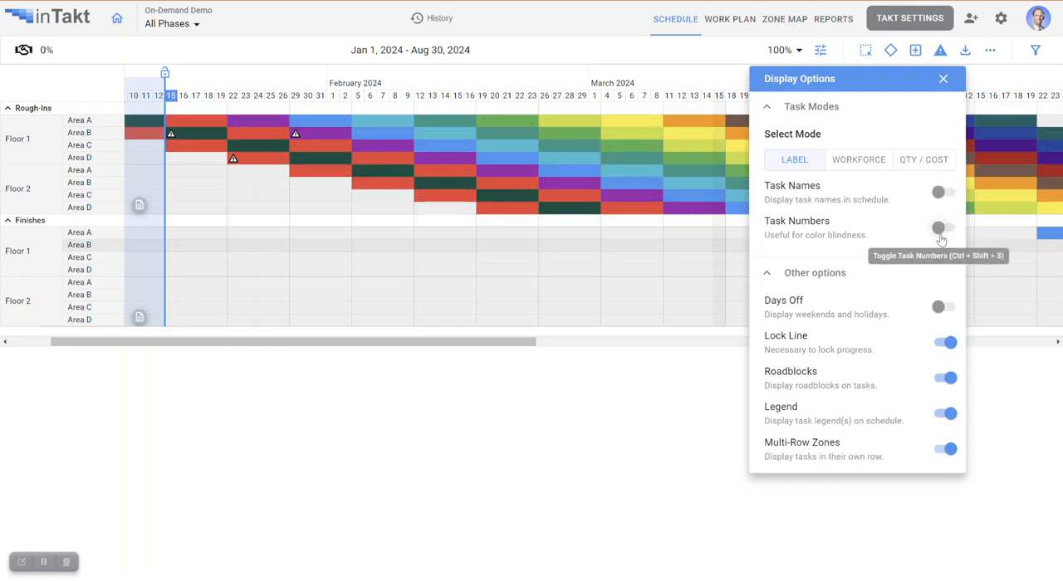
pyautogui.click(942, 229)
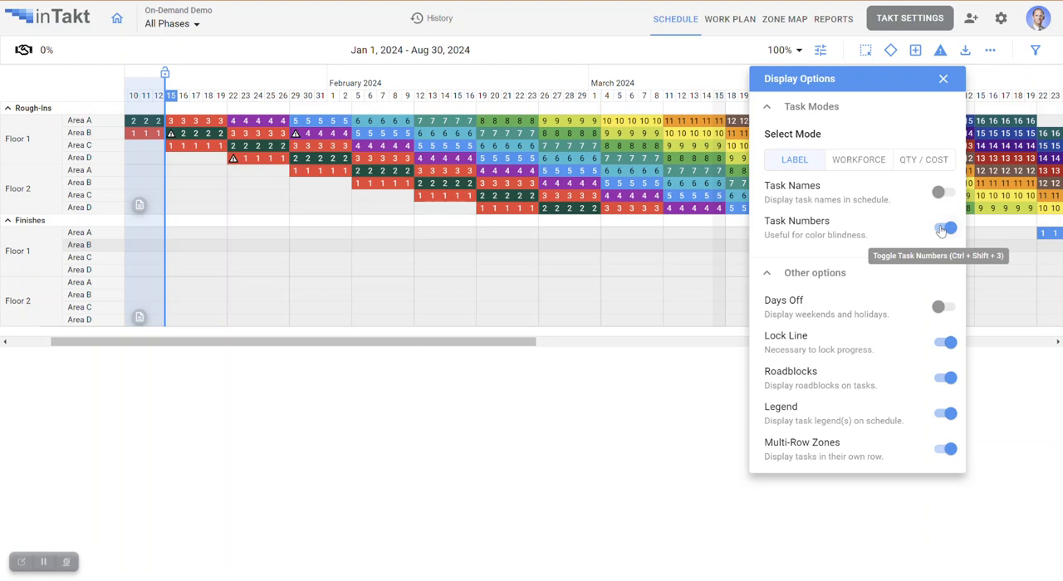
# - Hide the task numbers, show the task names, and display days off on the schedule
pyautogui.click(942, 229)
pyautogui.click(942, 193)
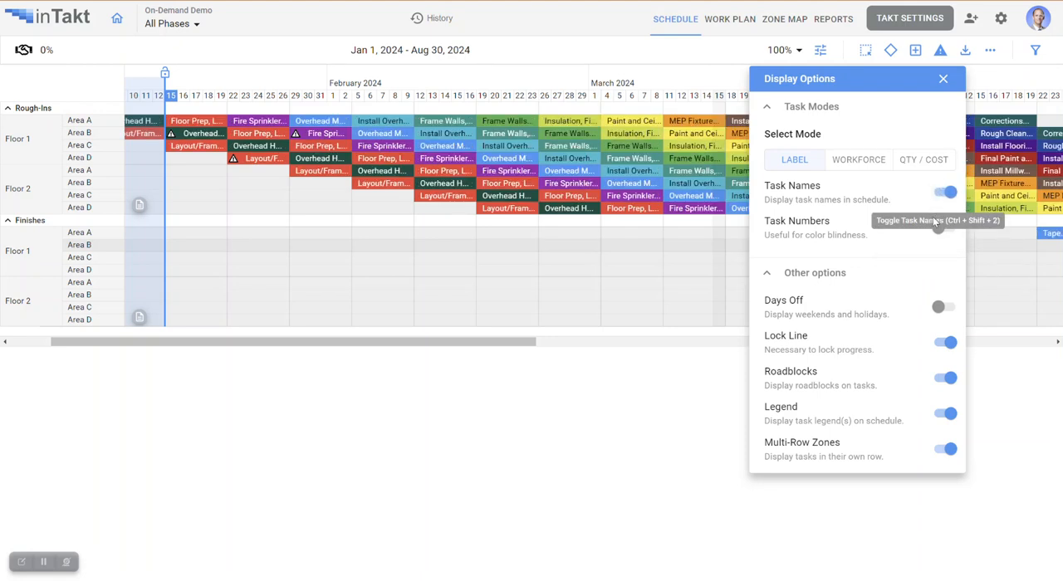
pyautogui.click(941, 308)
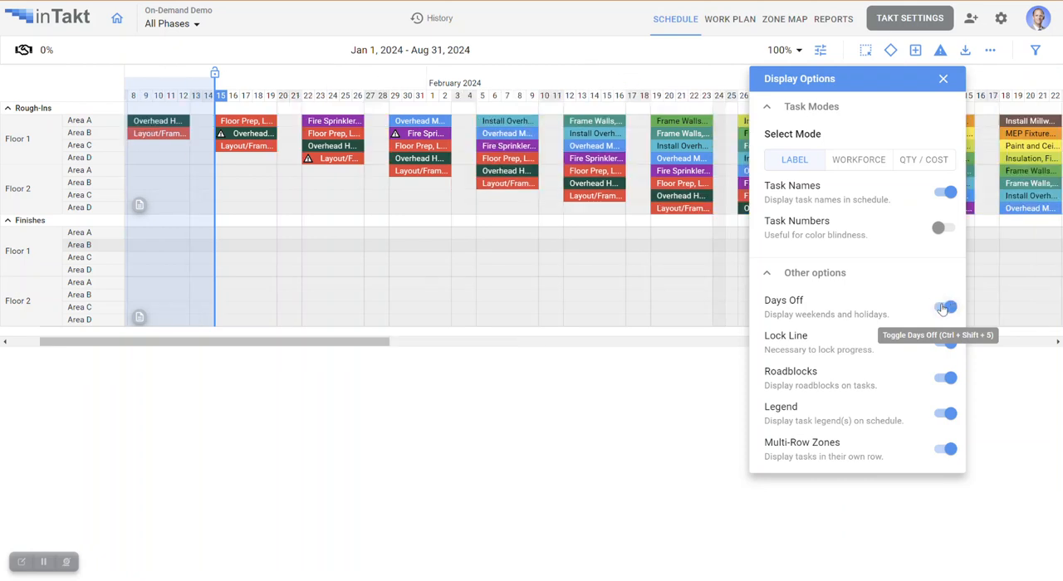
pyautogui.moveTo(323, 342); pyautogui.dragTo(896, 361)
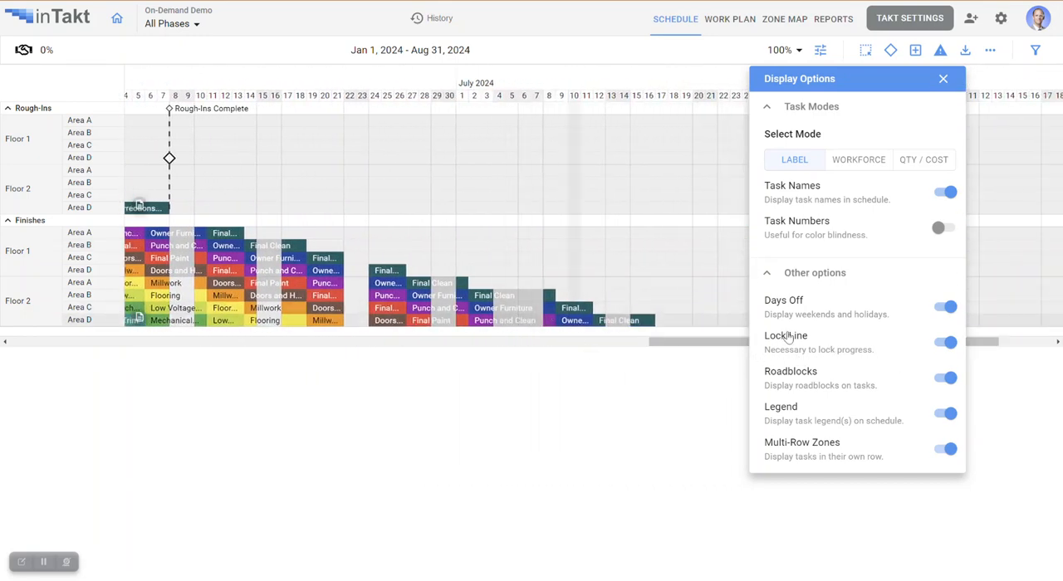
pyautogui.moveTo(655, 343); pyautogui.dragTo(24, 344)
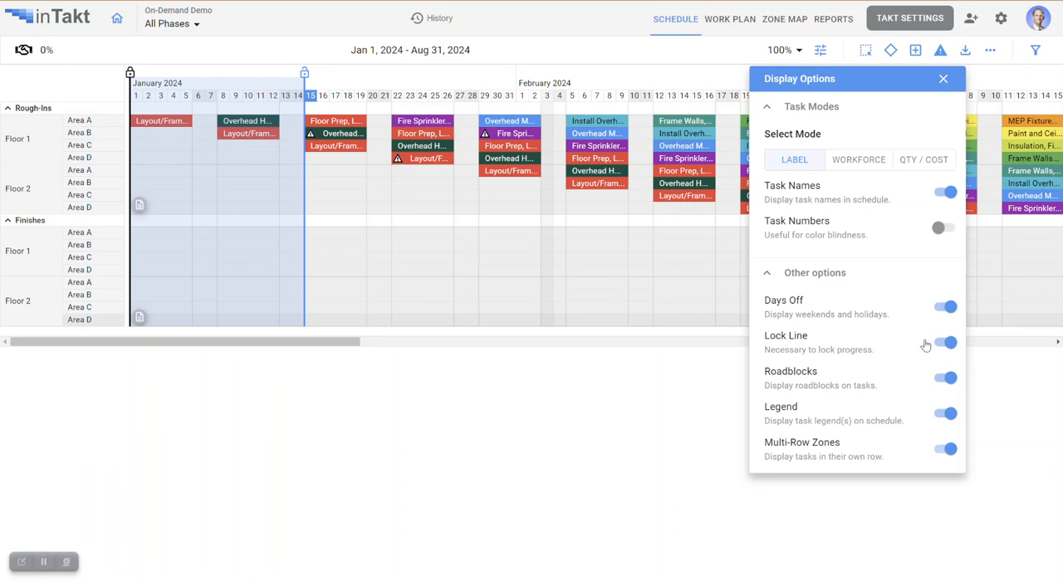
# - Hide the roadblocks on the schedule tasks, turn them back on, and close the display options
pyautogui.click(950, 379)
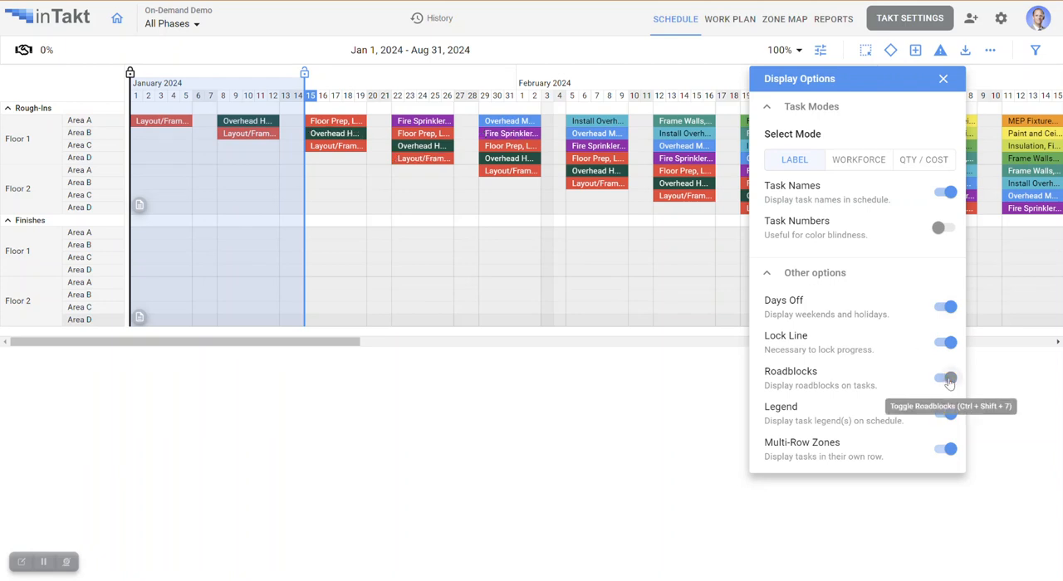
pyautogui.click(949, 380)
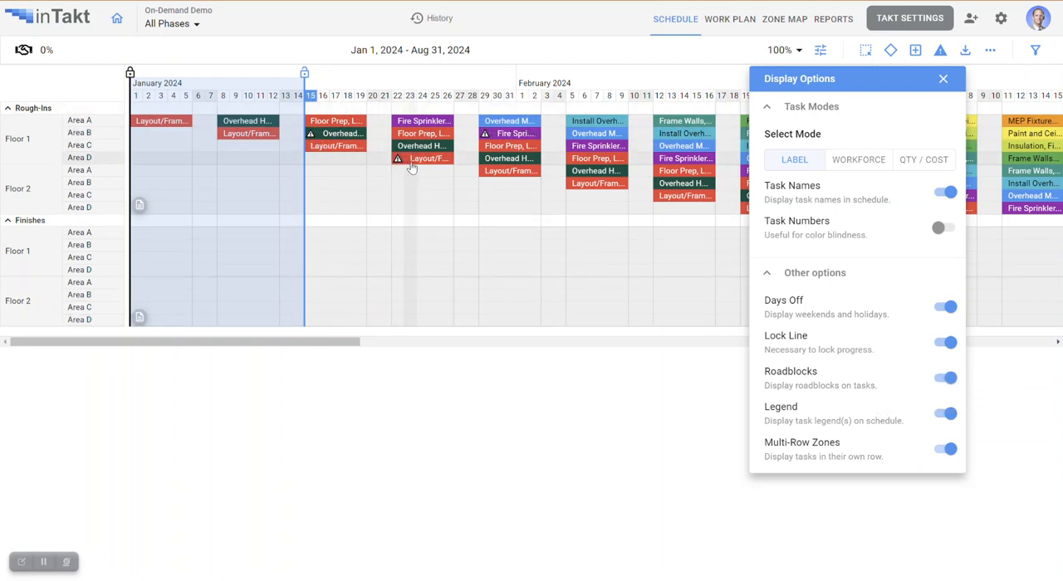
pyautogui.moveTo(488, 166)
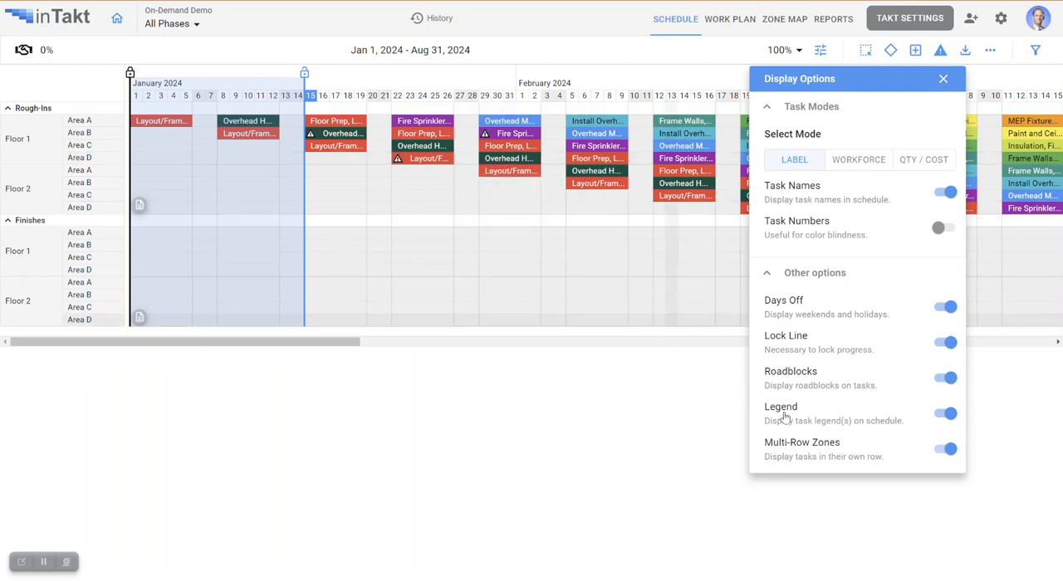
pyautogui.click(943, 81)
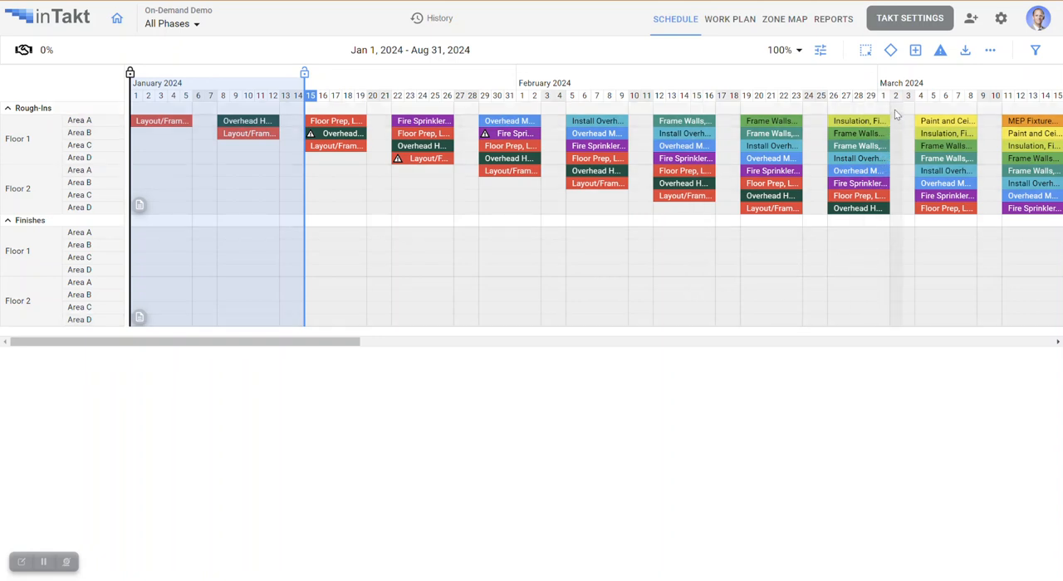
# - Open the schedule filters and look through the available filter criteria
pyautogui.click(1035, 51)
pyautogui.click(957, 112)
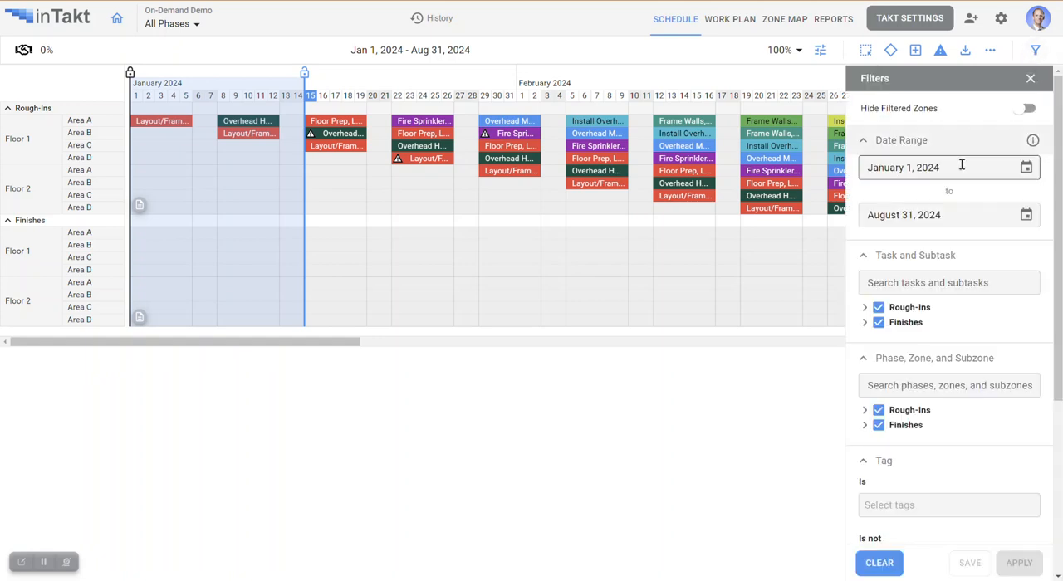
pyautogui.scroll(-3, 961, 264)
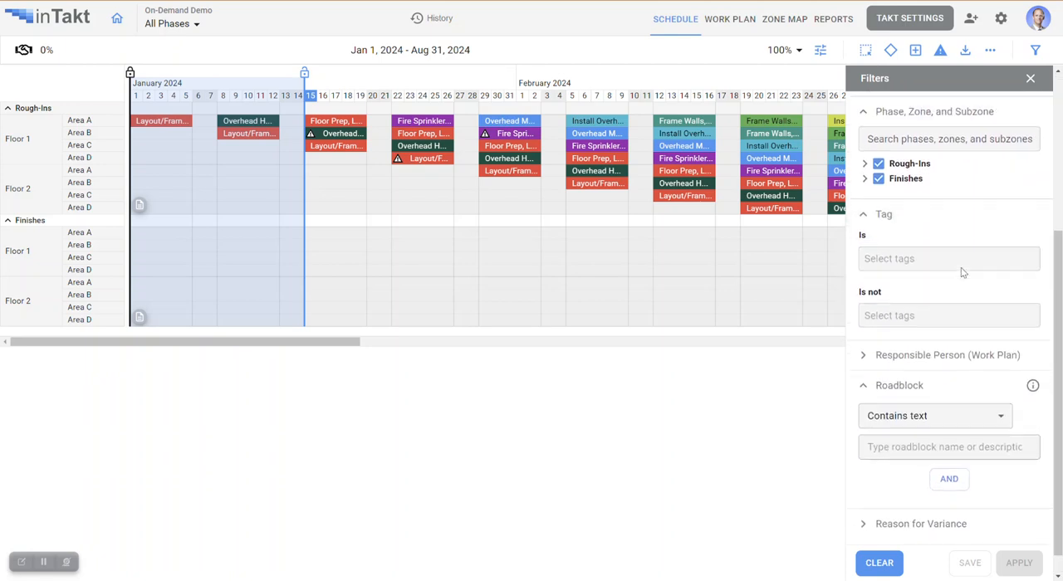
pyautogui.scroll(2, 962, 273)
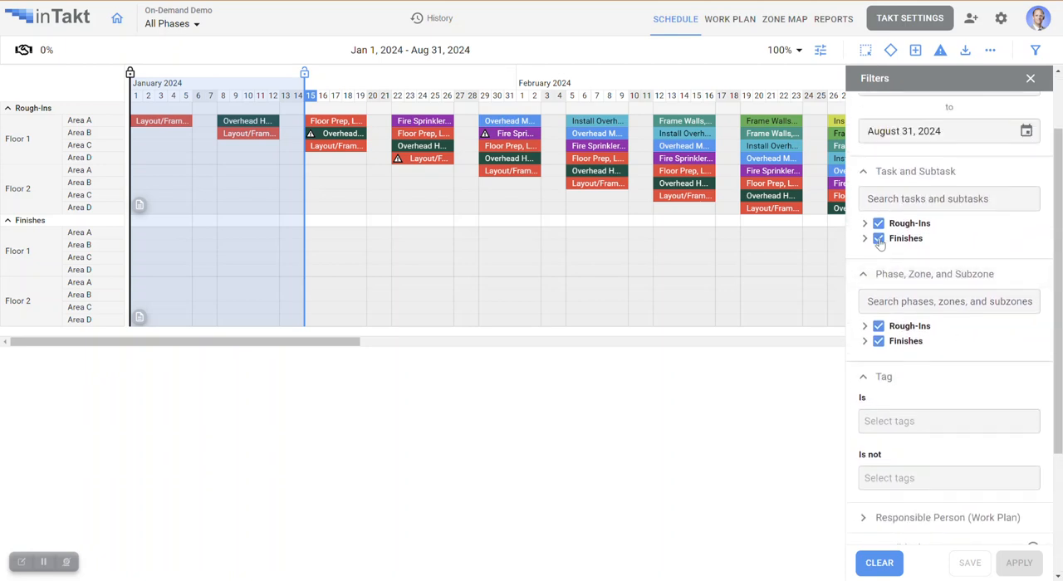
# - Exclude the Finishes and Rough-Ins phases in the phase and zone filter and include both again
pyautogui.click(879, 341)
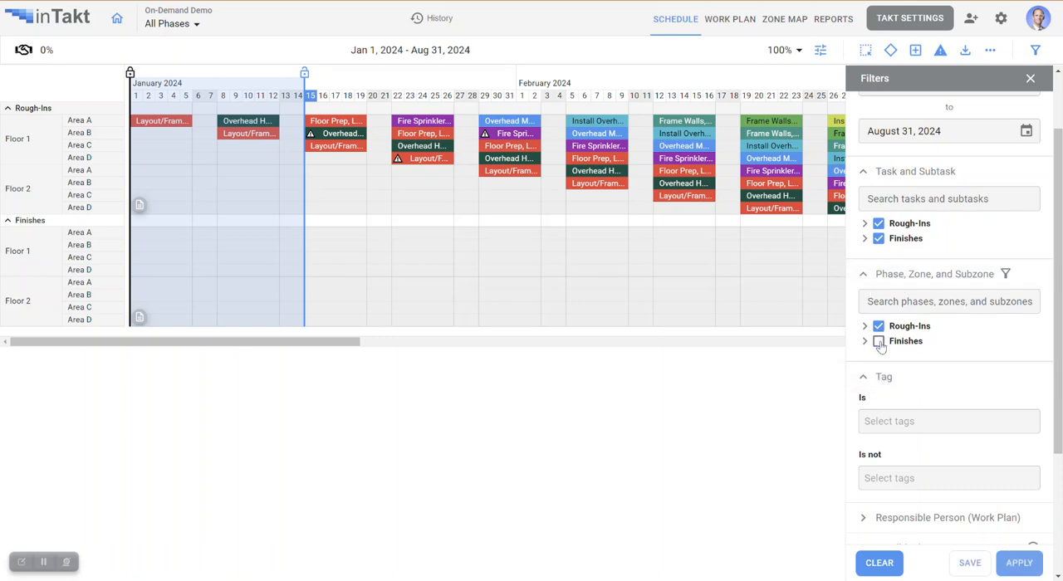
pyautogui.click(865, 342)
pyautogui.click(879, 327)
pyautogui.scroll(-2, 894, 365)
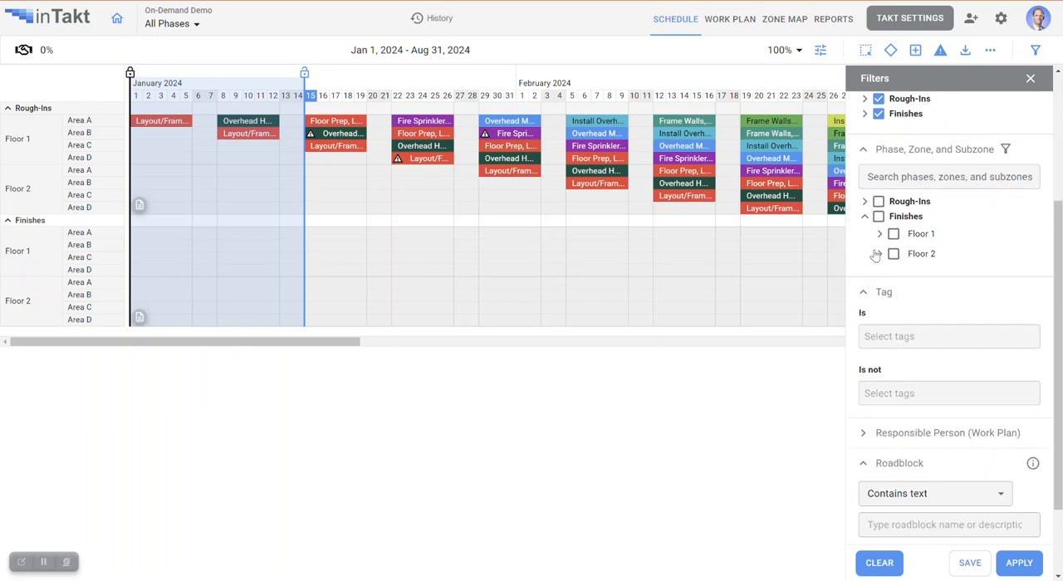
pyautogui.scroll(3, 882, 239)
pyautogui.click(879, 388)
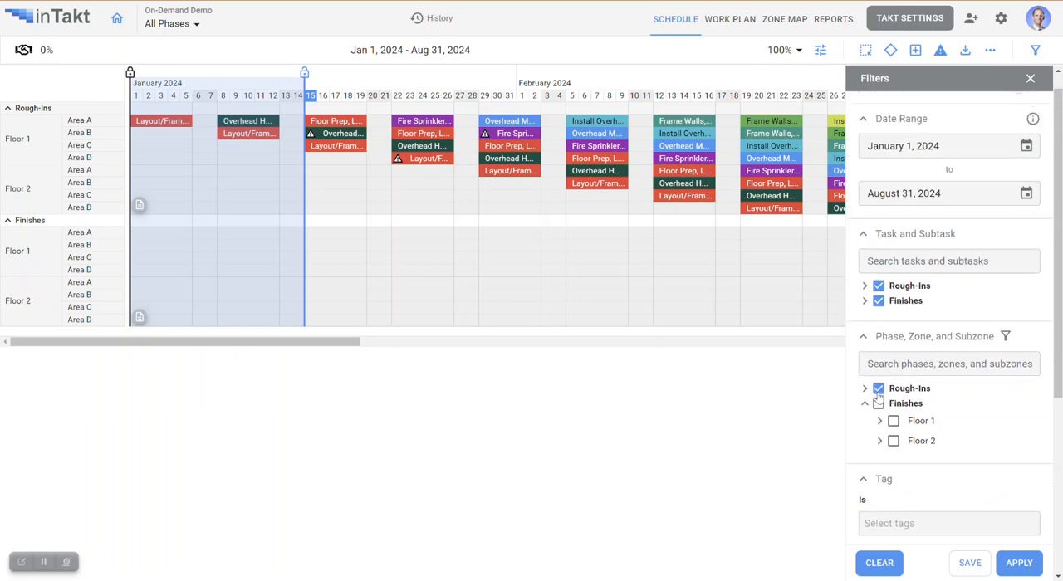
pyautogui.click(879, 404)
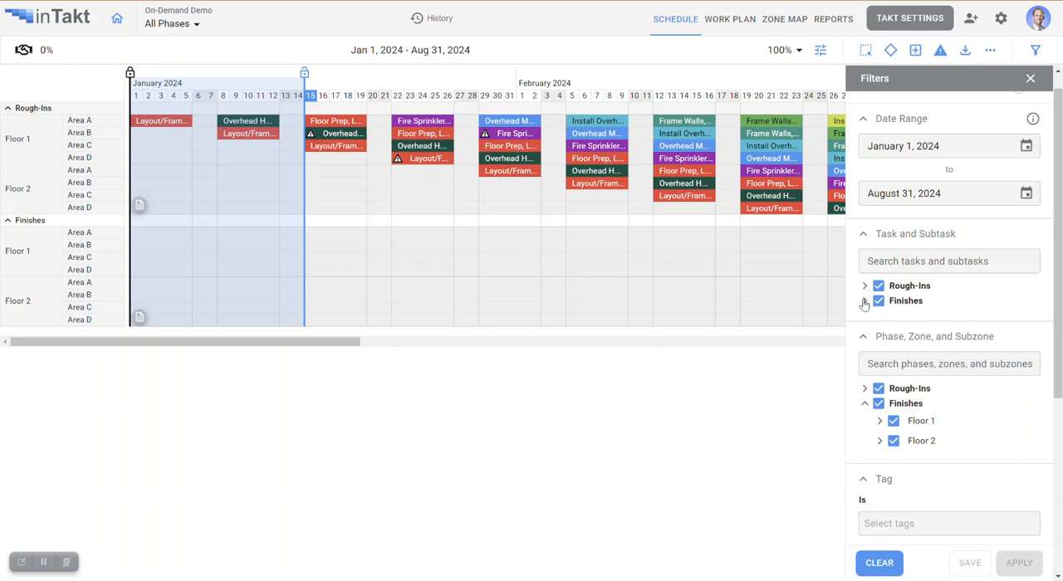
# - Filter the Finishes tasks to only Low Voltage Trim and Final Clean, and apply the filter to the schedule
pyautogui.click(865, 301)
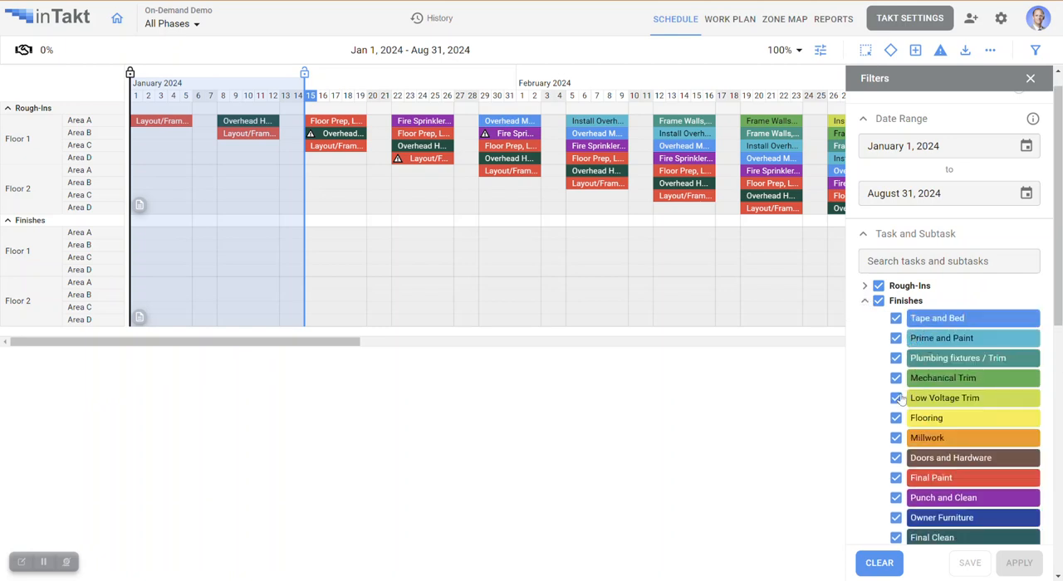
pyautogui.click(879, 302)
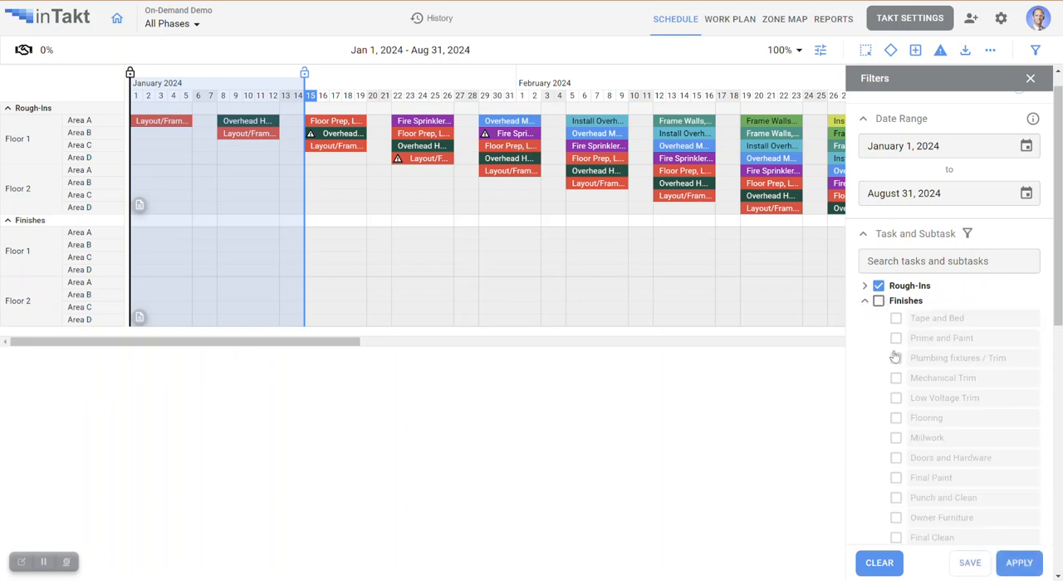
pyautogui.click(897, 400)
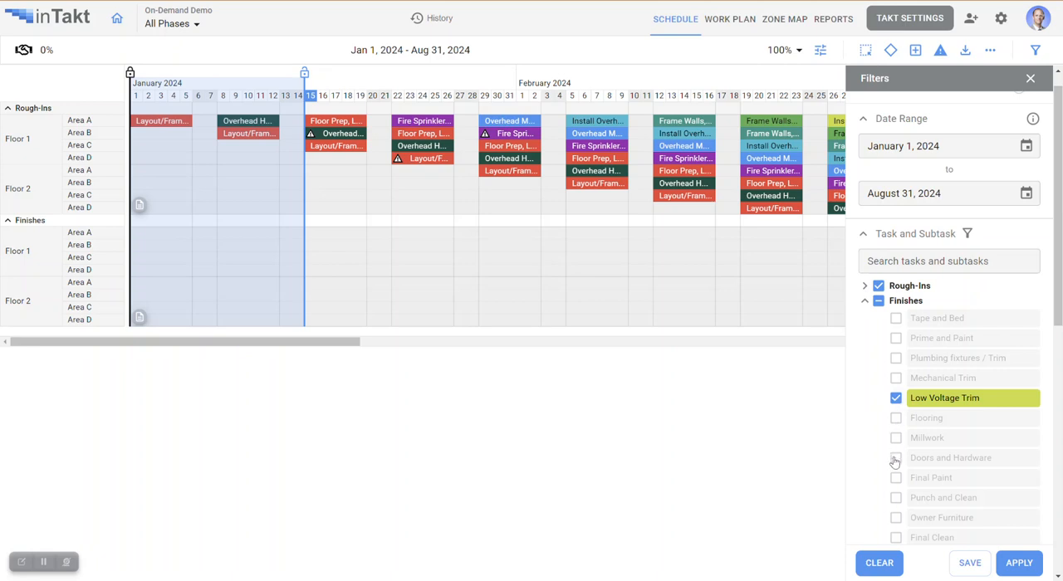
pyautogui.click(897, 538)
pyautogui.click(1019, 563)
pyautogui.moveTo(338, 342); pyautogui.dragTo(791, 380)
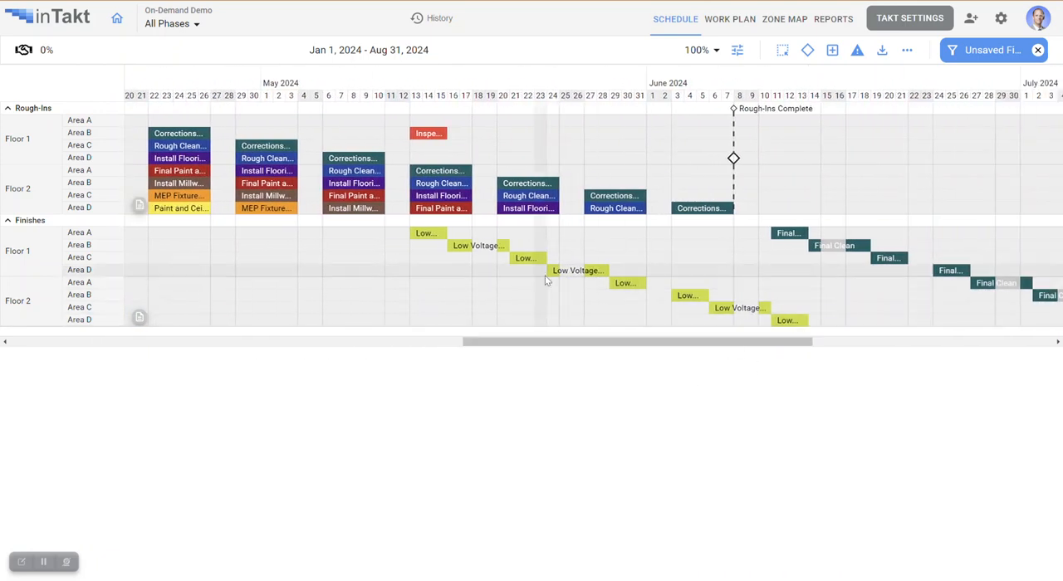
pyautogui.moveTo(713, 347); pyautogui.dragTo(803, 358)
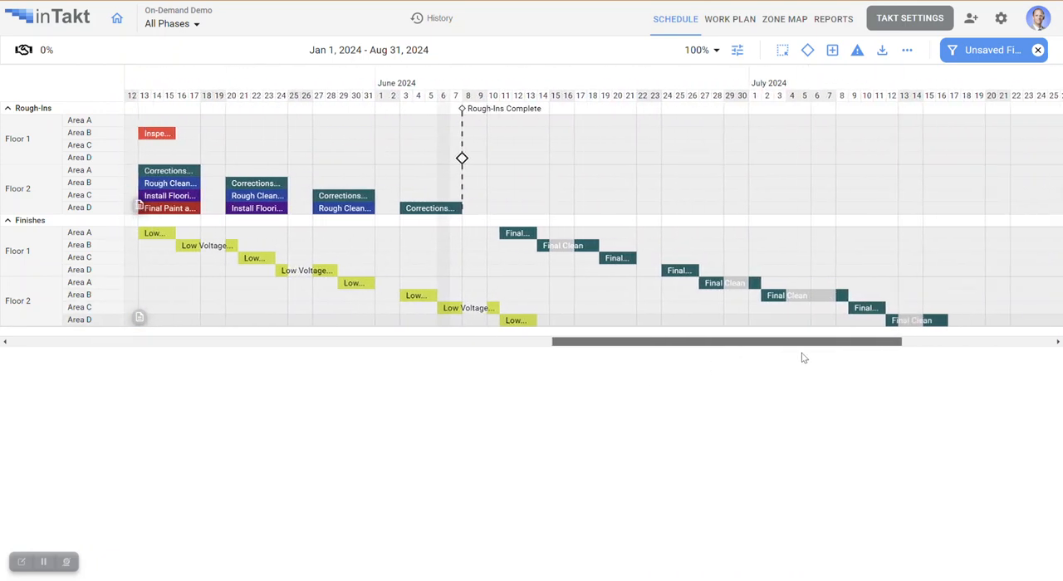
# - Reopen the unsaved filter's settings, close them, and clear the filter from the schedule
pyautogui.click(987, 52)
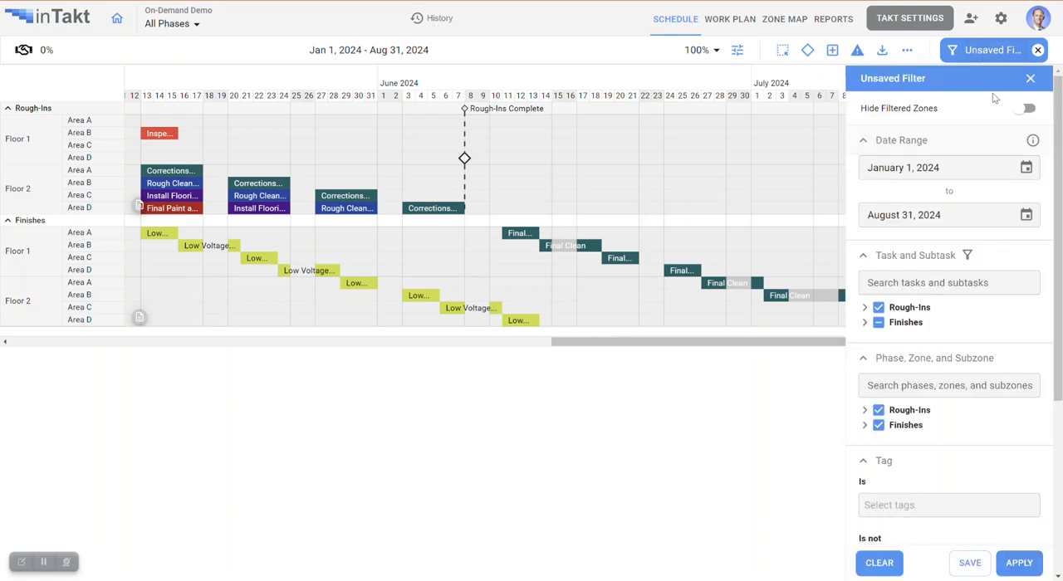
pyautogui.click(1029, 80)
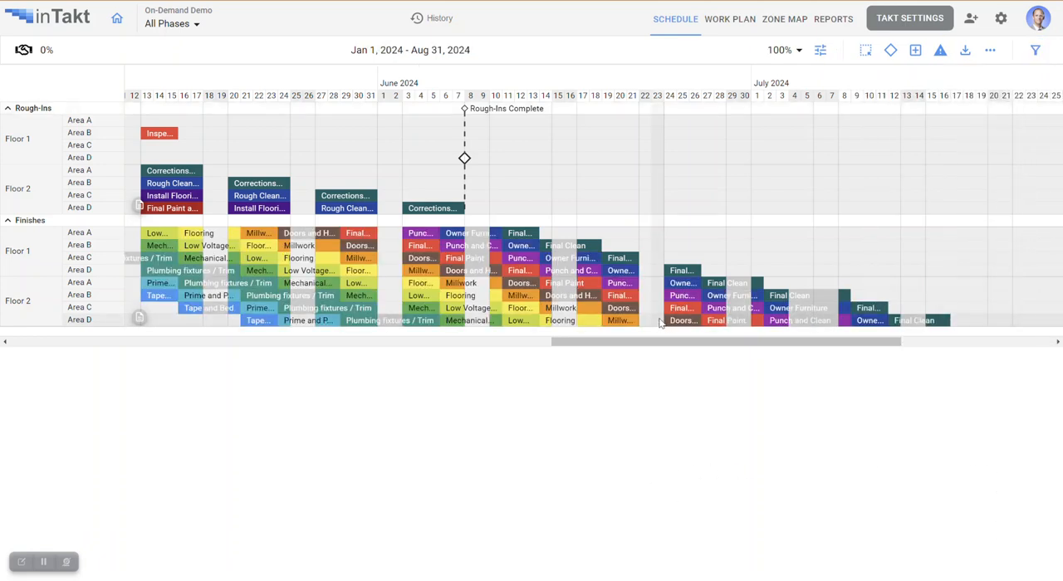
pyautogui.moveTo(677, 342); pyautogui.dragTo(513, 354)
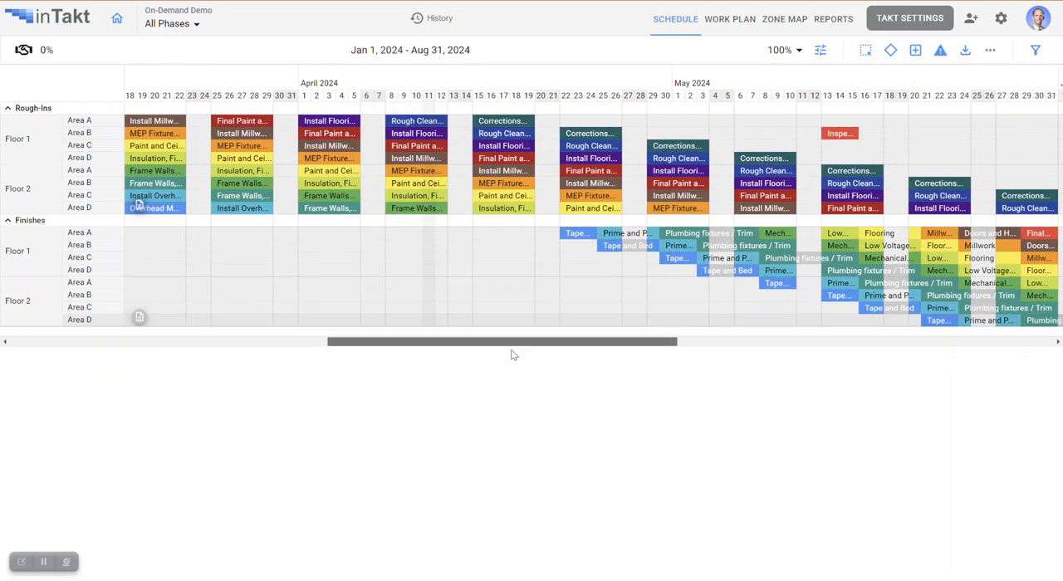
# - Show the work plan for the week of January 22 to 28, 2024
pyautogui.click(727, 19)
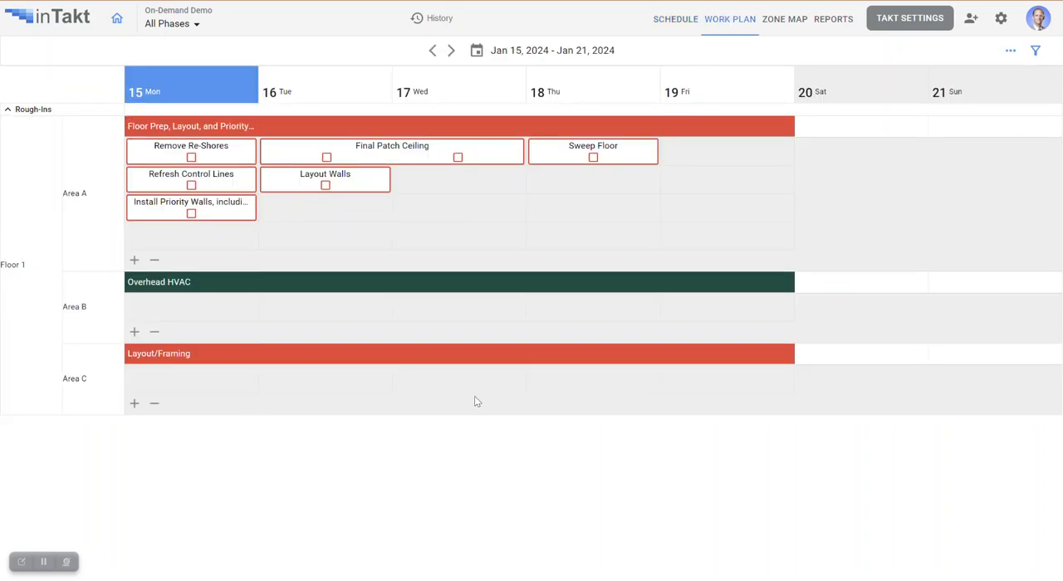
pyautogui.click(452, 52)
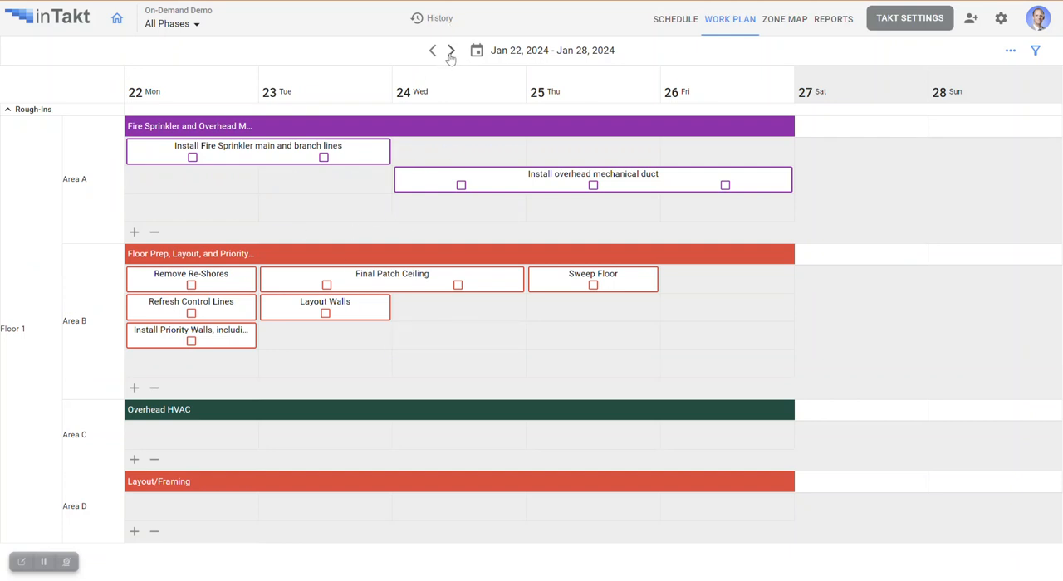
# - Cycle the January 22 status of Install Fire Sprinkler main and branch lines through done, not done and blank
pyautogui.click(192, 157)
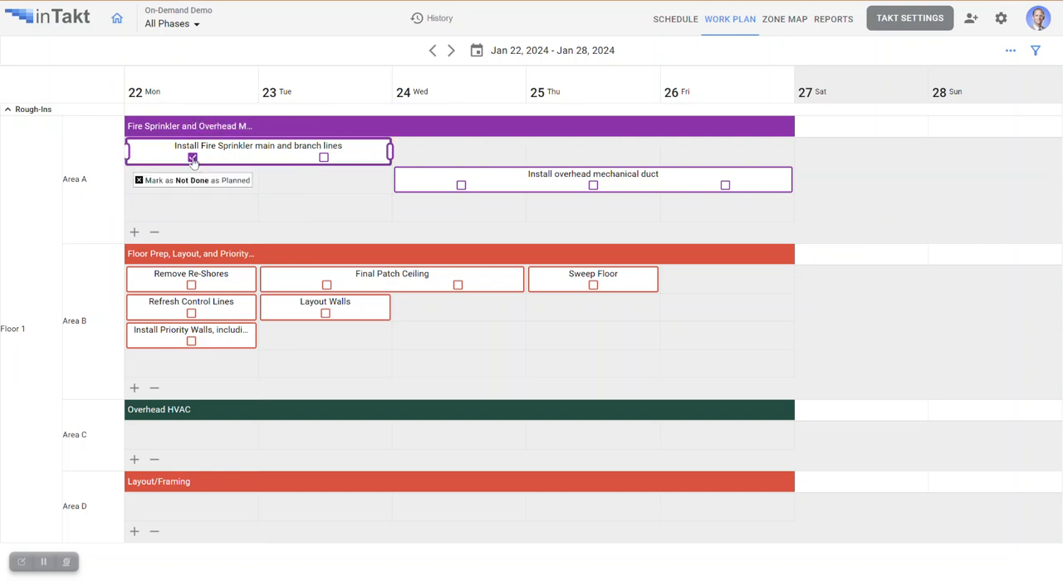
pyautogui.click(192, 158)
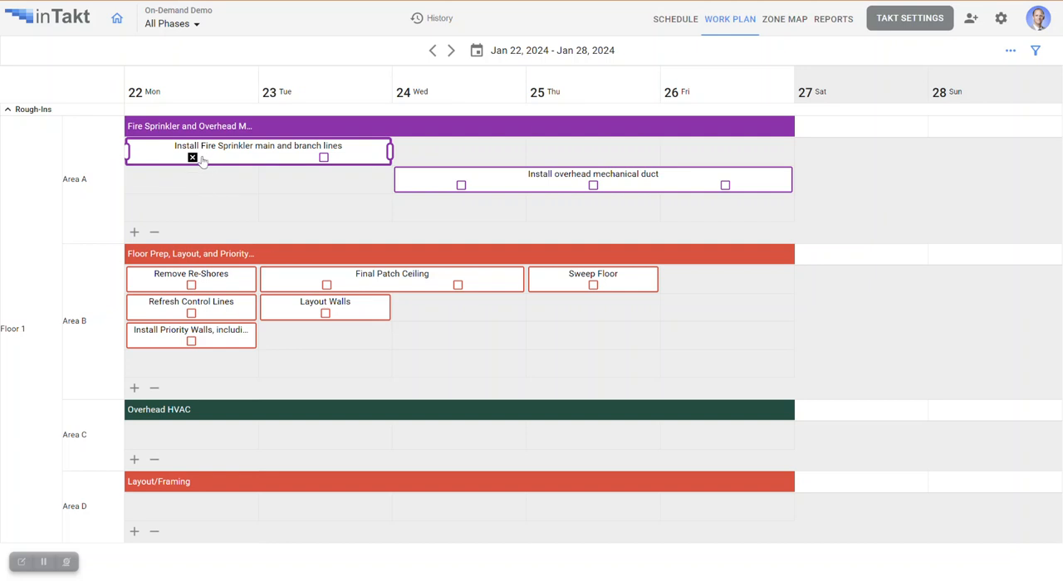
pyautogui.click(192, 158)
# - Mark Remove Re-Shores, Refresh Control Lines and Install Priority Walls in Floor 1, Area B as done for January 22
pyautogui.click(191, 285)
pyautogui.click(191, 313)
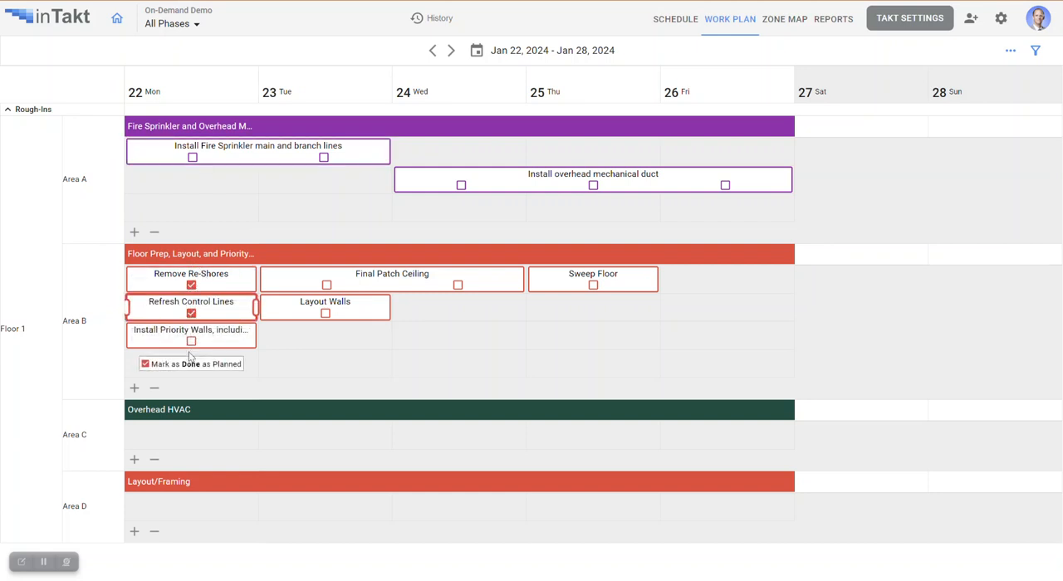
pyautogui.click(192, 342)
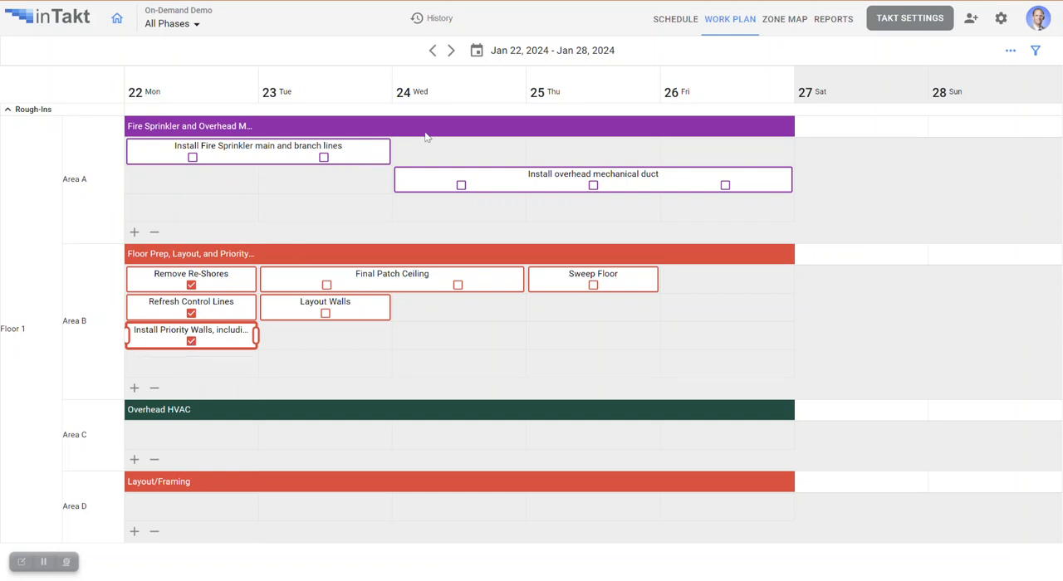
# - Add a subtask named New Tasks on January 23 under Fire Sprinkler and Overhead Mechanical in Floor 1, Area A
pyautogui.moveTo(324, 210)
pyautogui.click(318, 209)
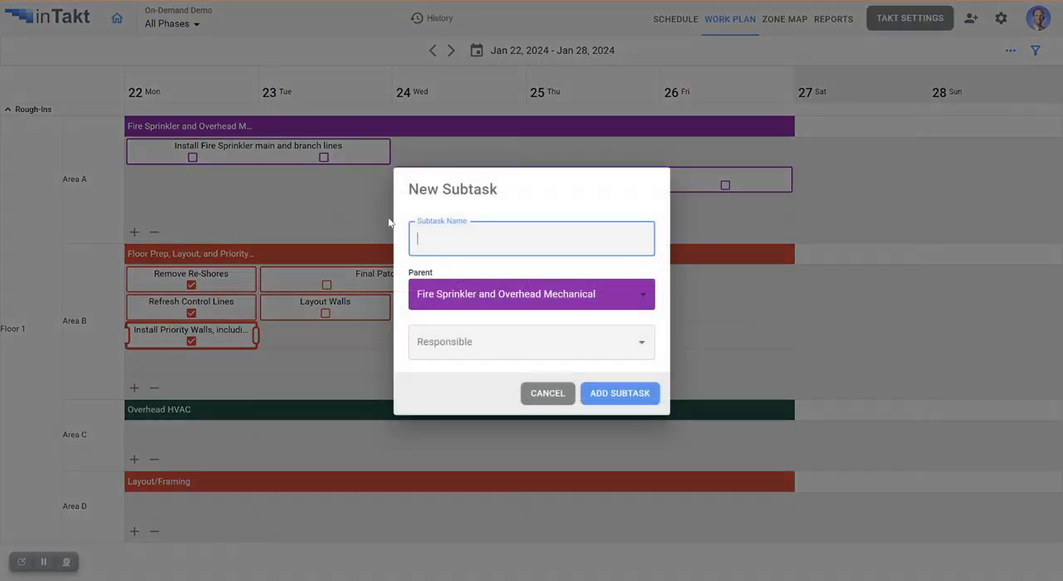
pyautogui.write('New T')
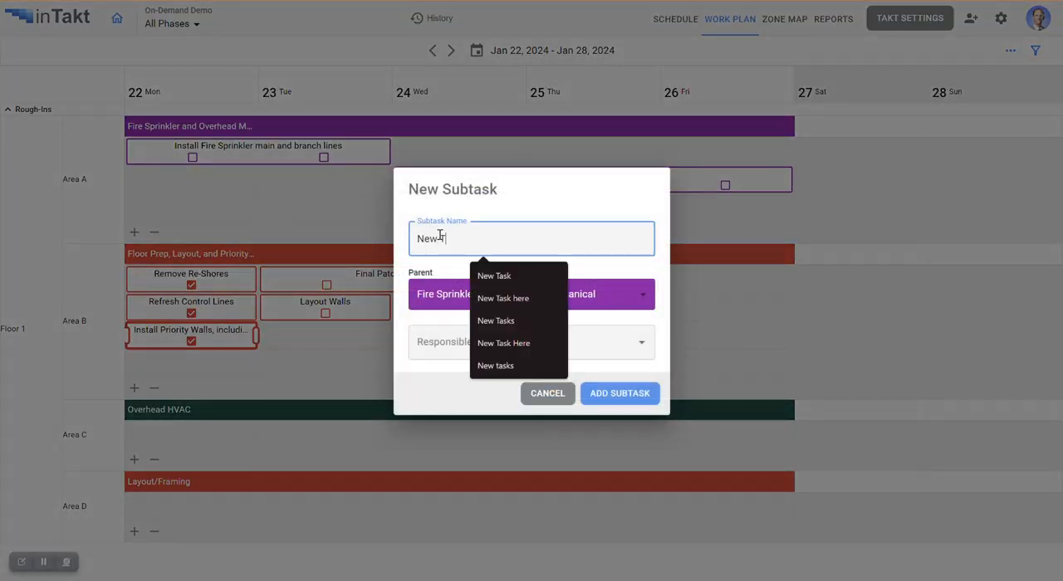
pyautogui.write('asks')
pyautogui.press('Return')
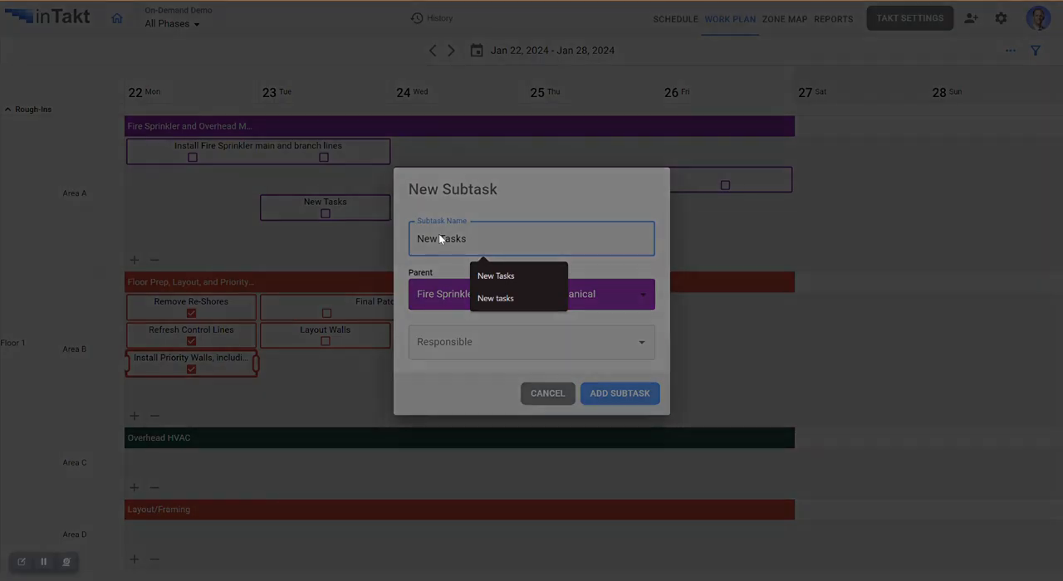
# - Extend the New Tasks subtask to two days and move it to January 24 and 25
pyautogui.moveTo(391, 207); pyautogui.dragTo(525, 208)
pyautogui.moveTo(415, 213); pyautogui.dragTo(545, 155)
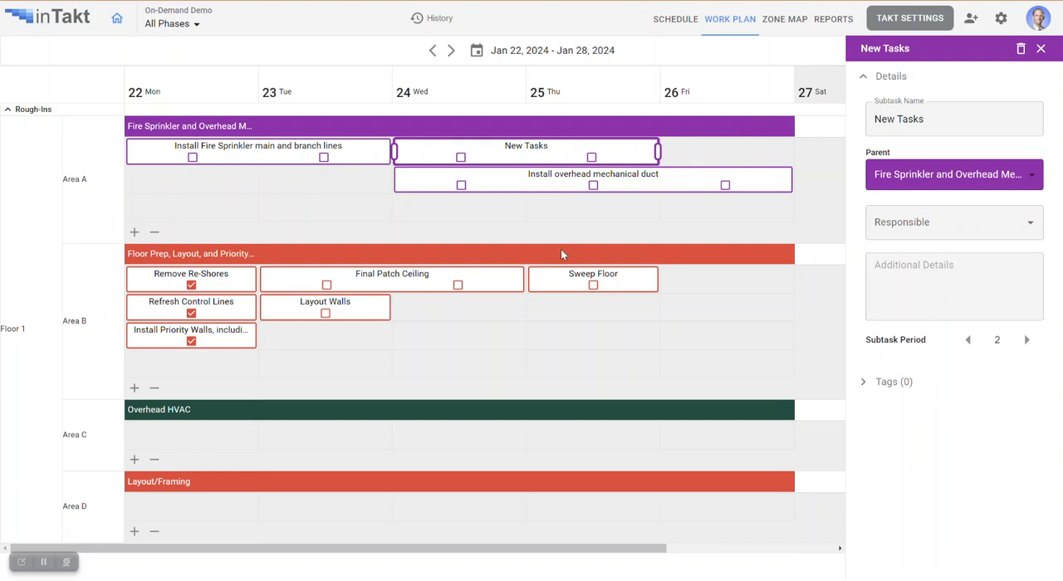
# - Review the default subtasks of Fire Sprinkler and Overhead Mechanical and its preceding tasks in the takt settings, ending at Overhead HVAC
pyautogui.click(908, 23)
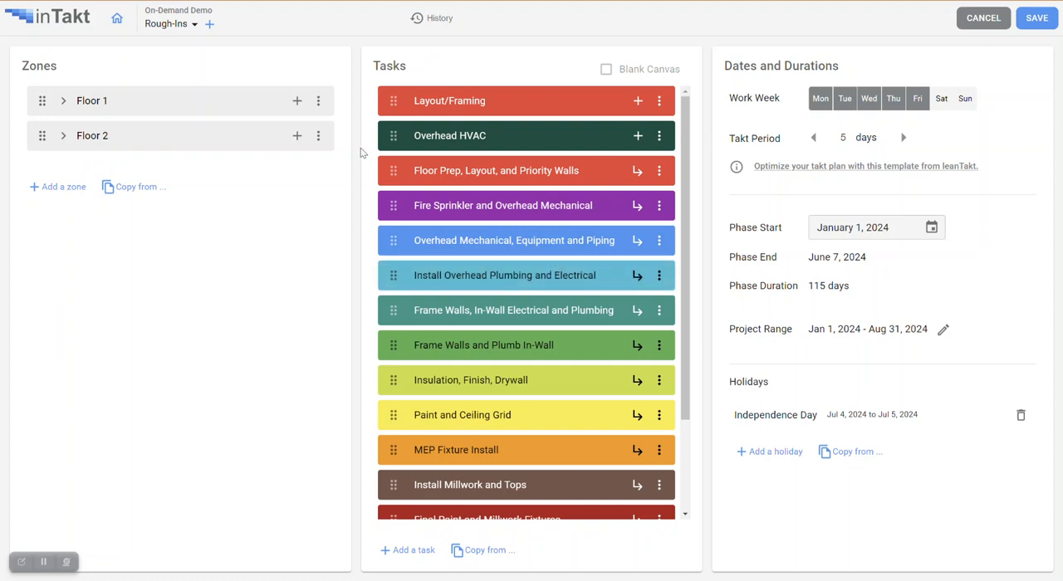
pyautogui.click(637, 207)
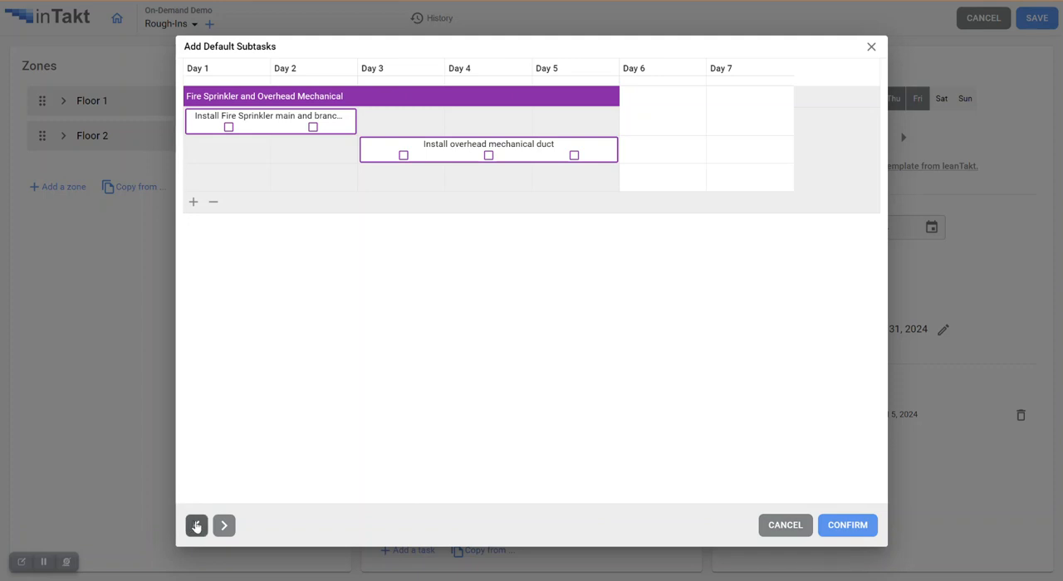
pyautogui.click(197, 526)
pyautogui.click(197, 526)
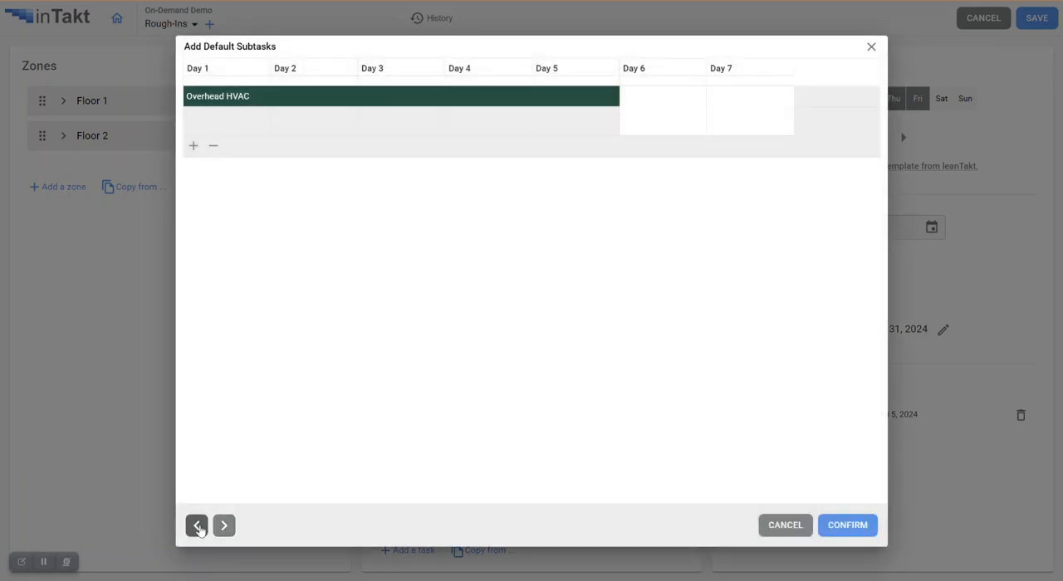
pyautogui.click(222, 526)
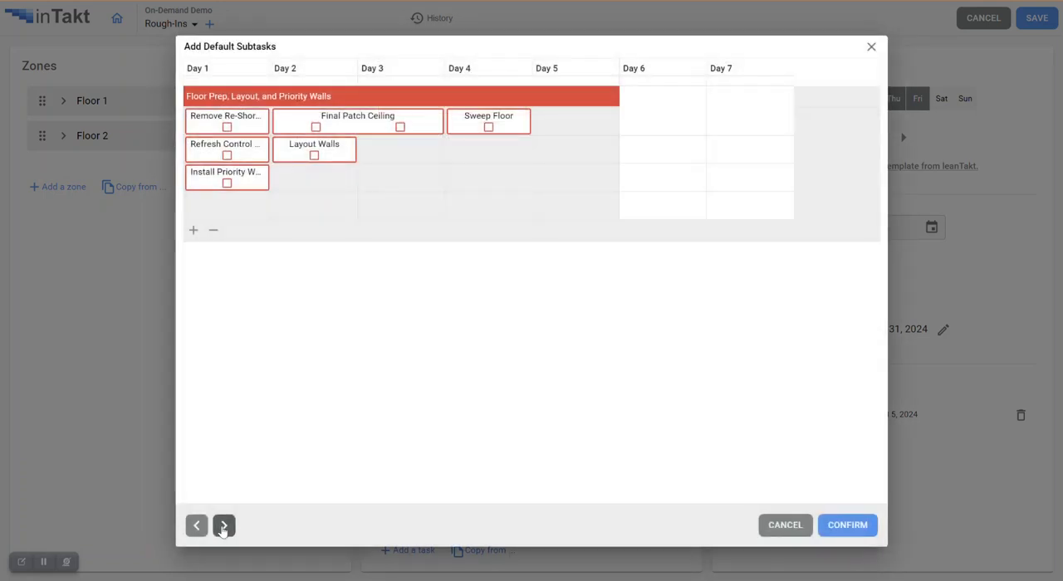
pyautogui.click(222, 526)
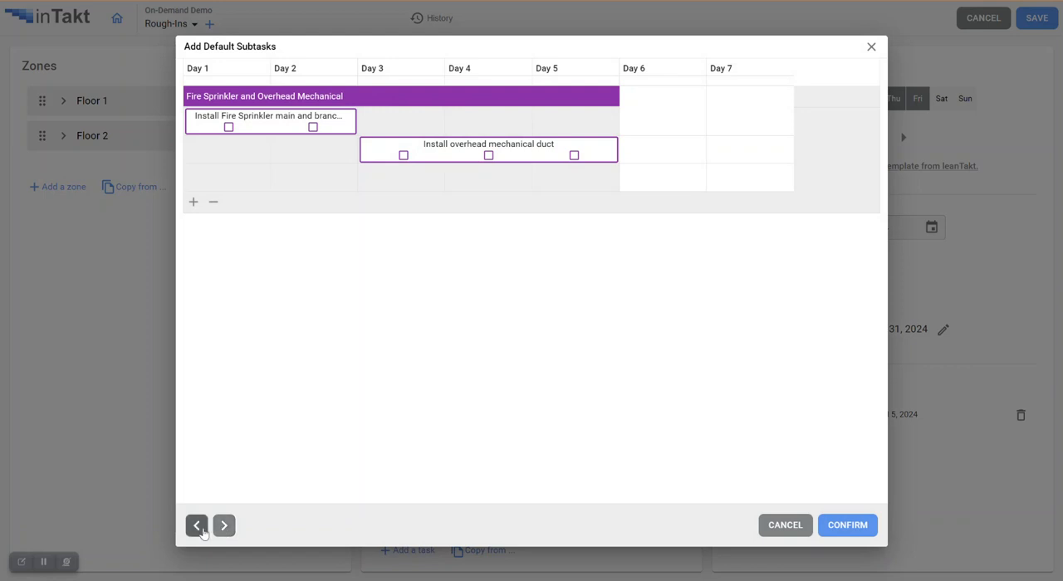
pyautogui.click(199, 529)
pyautogui.click(200, 530)
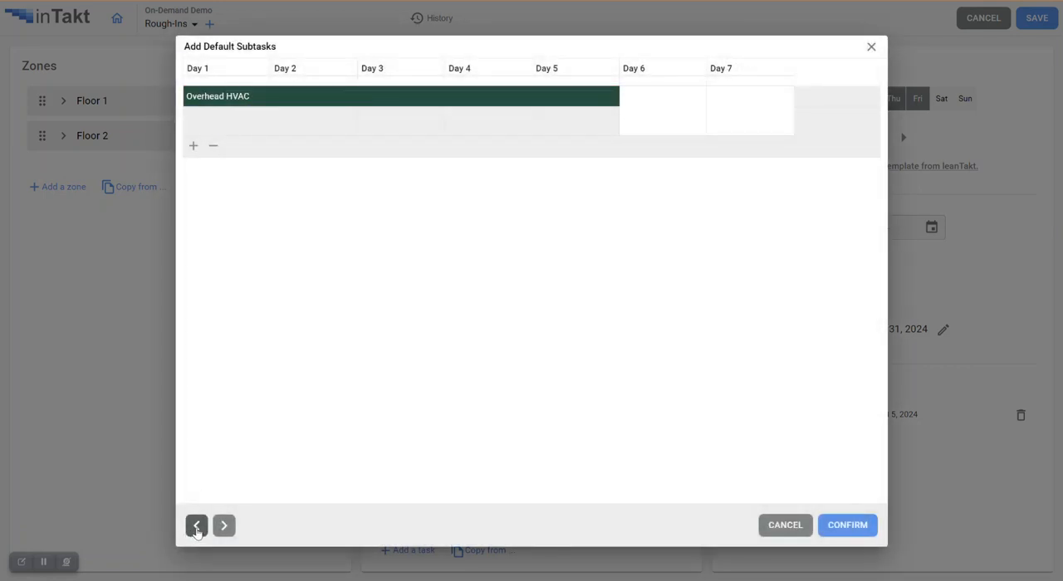
# - Add a two-day default subtask named Sub Task A from Day 1 of Overhead HVAC, with Floor Prep, Layout, and Priority Walls as parent and a responsible person
pyautogui.moveTo(223, 126)
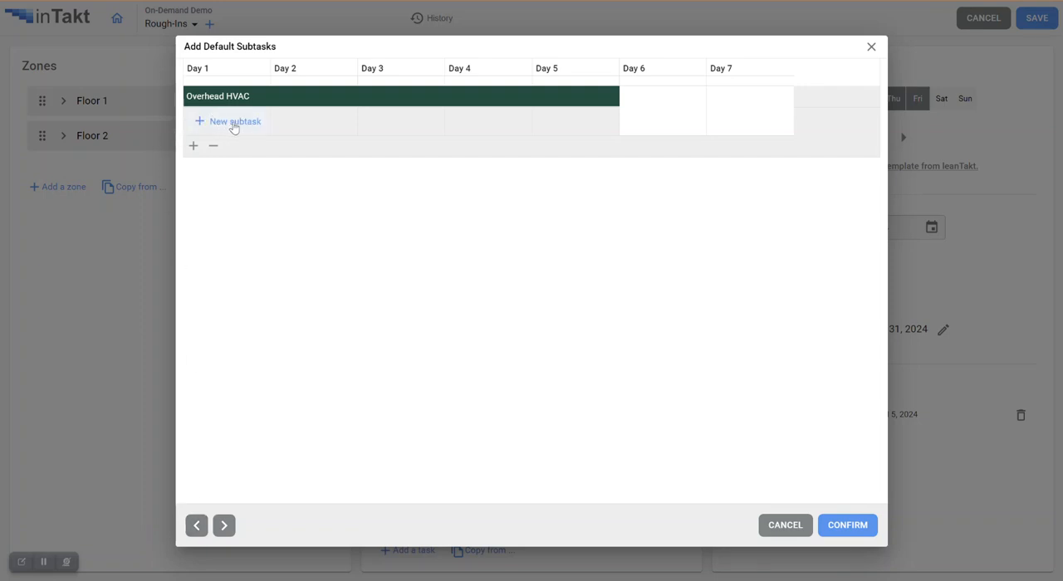
pyautogui.click(234, 126)
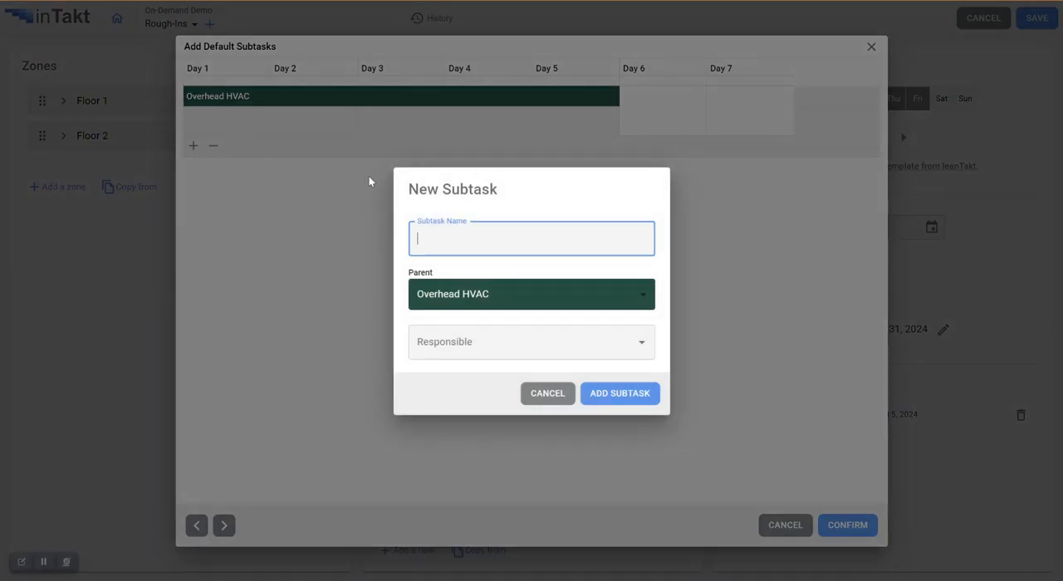
pyautogui.write('Sub S')
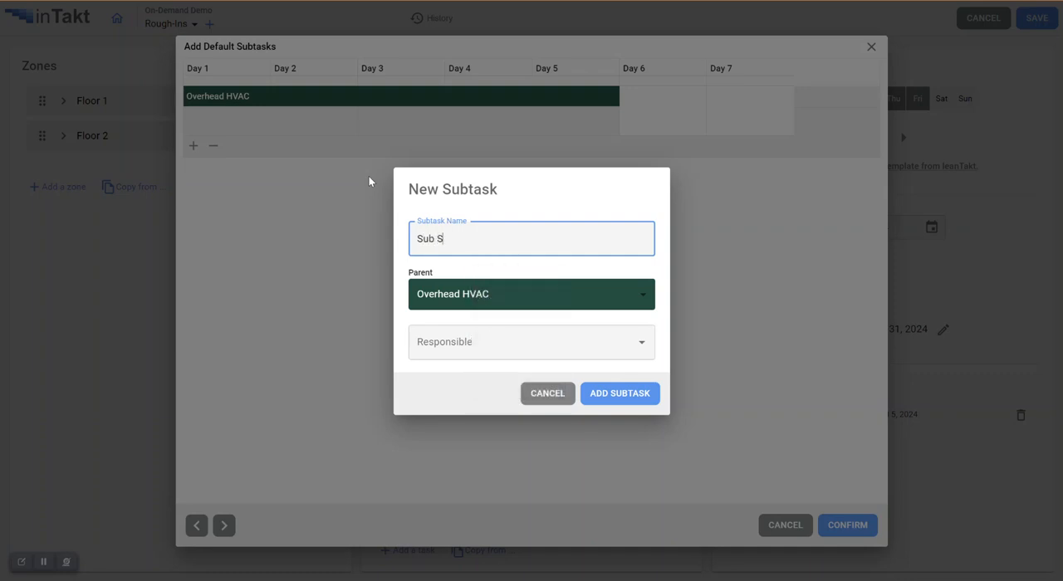
pyautogui.press('BackSpace')
pyautogui.write('Task A')
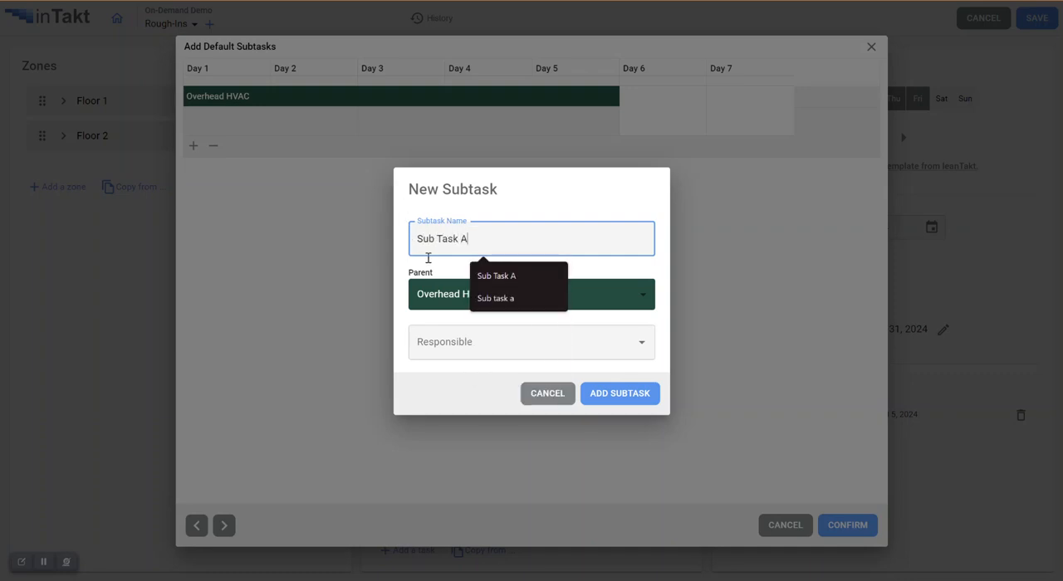
pyautogui.click(463, 338)
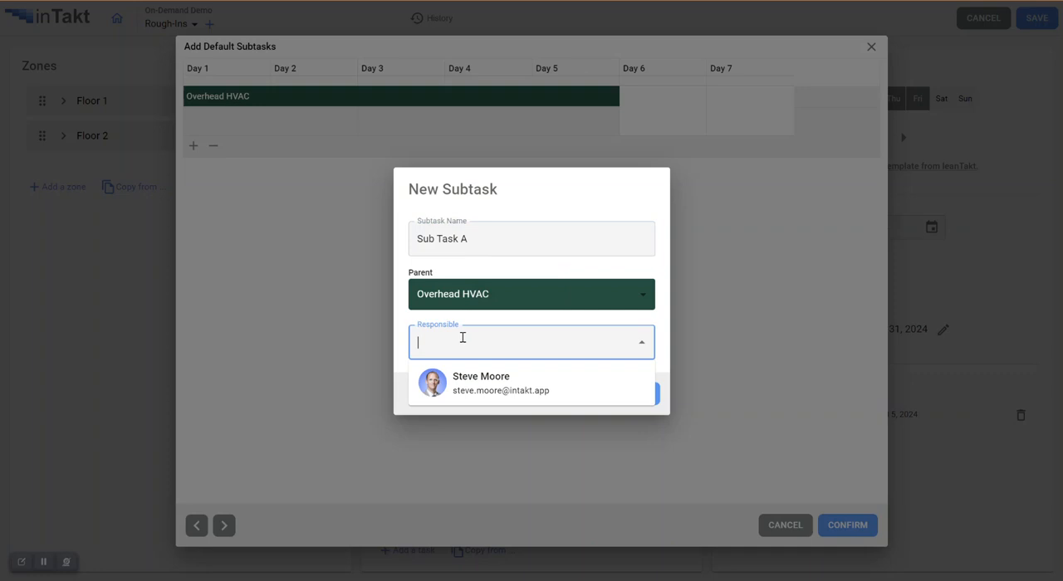
pyautogui.click(521, 397)
pyautogui.click(536, 294)
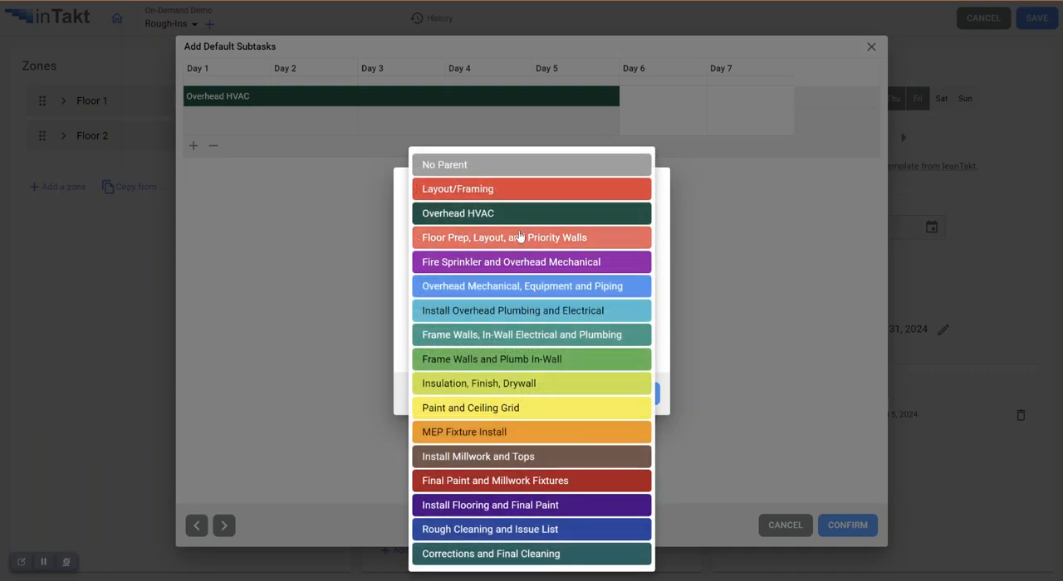
pyautogui.click(524, 240)
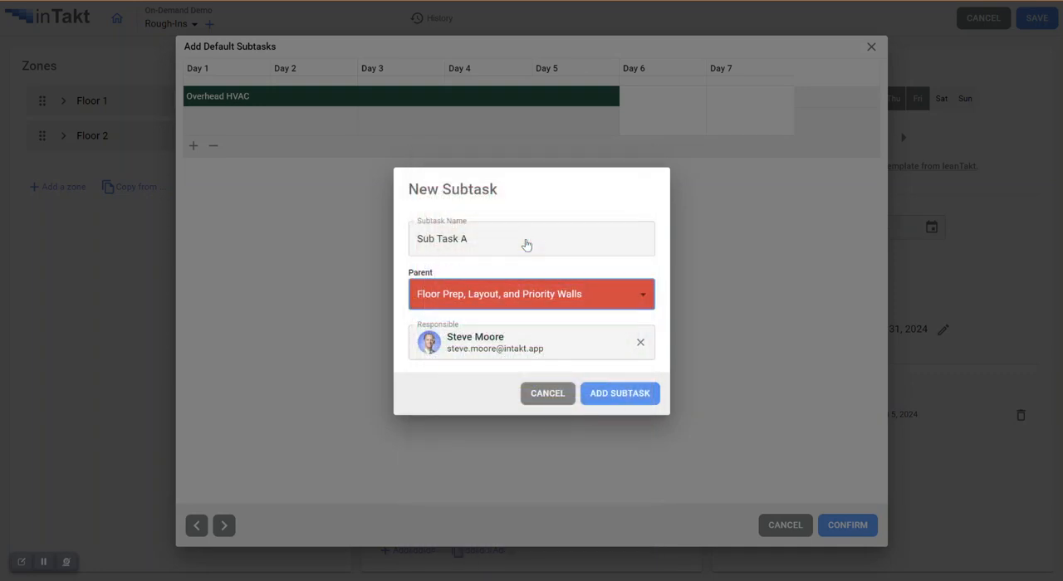
pyautogui.click(616, 396)
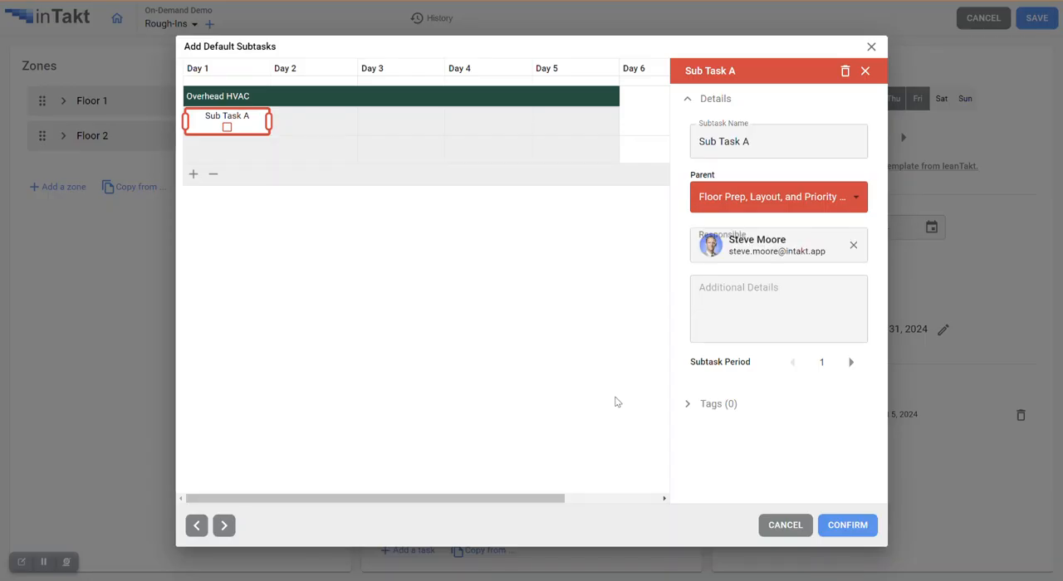
pyautogui.moveTo(264, 125); pyautogui.dragTo(358, 125)
# - Add a three-day default subtask named Sub Task B from Day 3 of Overhead HVAC, and save the takt settings
pyautogui.click(403, 151)
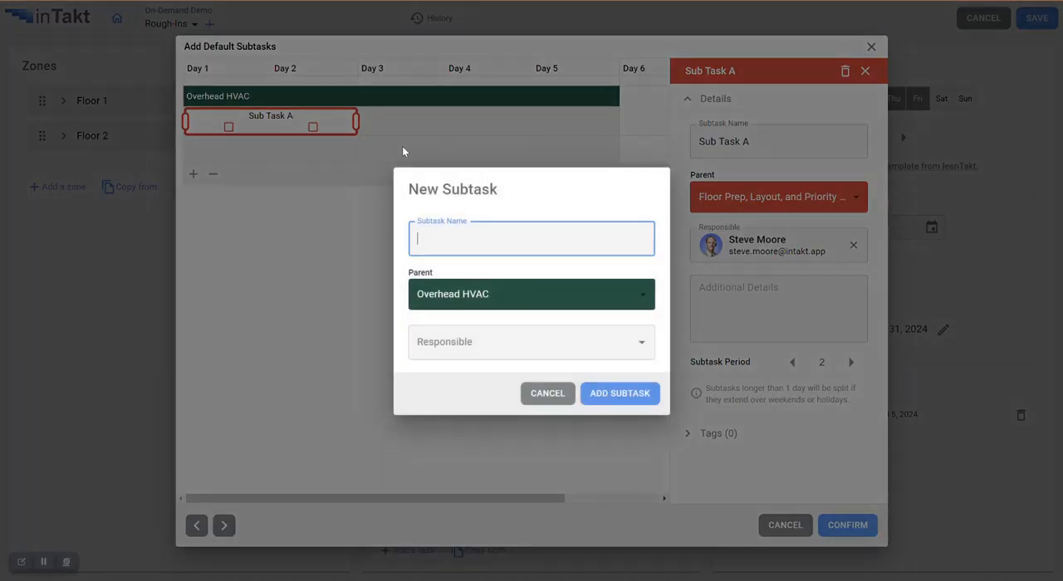
pyautogui.write('Sub Task B')
pyautogui.click(621, 394)
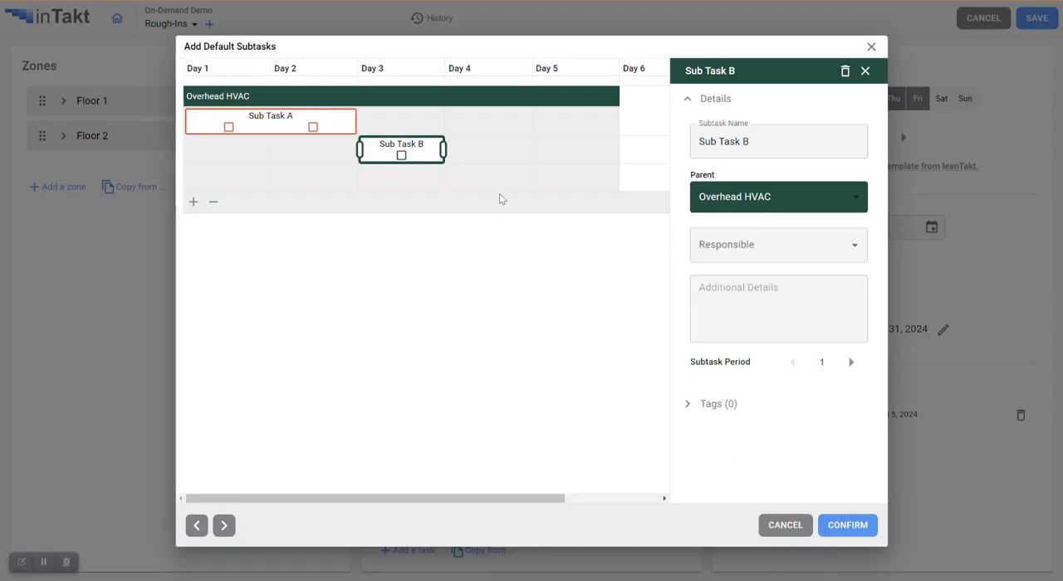
pyautogui.moveTo(443, 150); pyautogui.dragTo(629, 176)
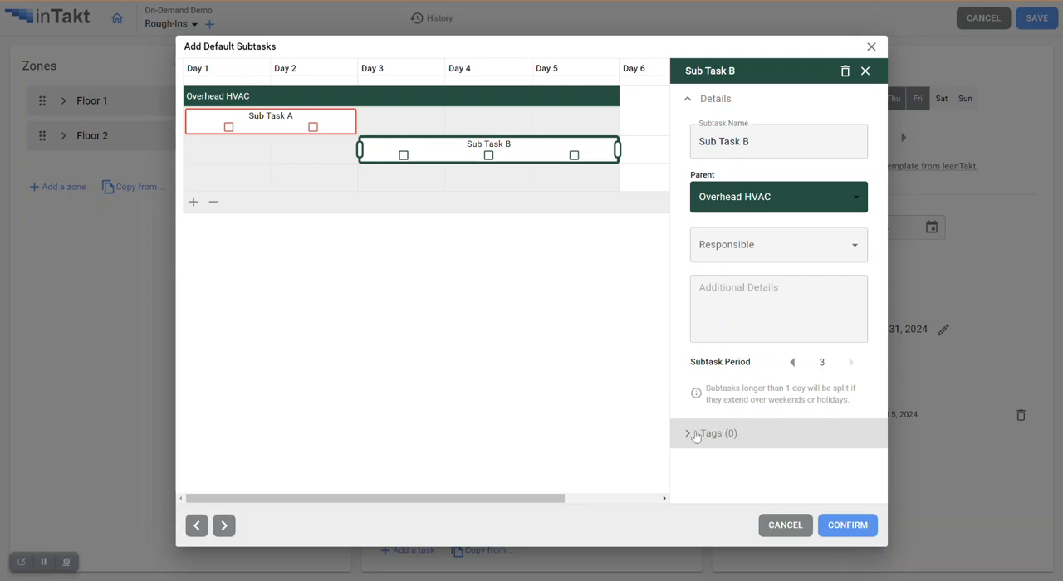
pyautogui.click(849, 526)
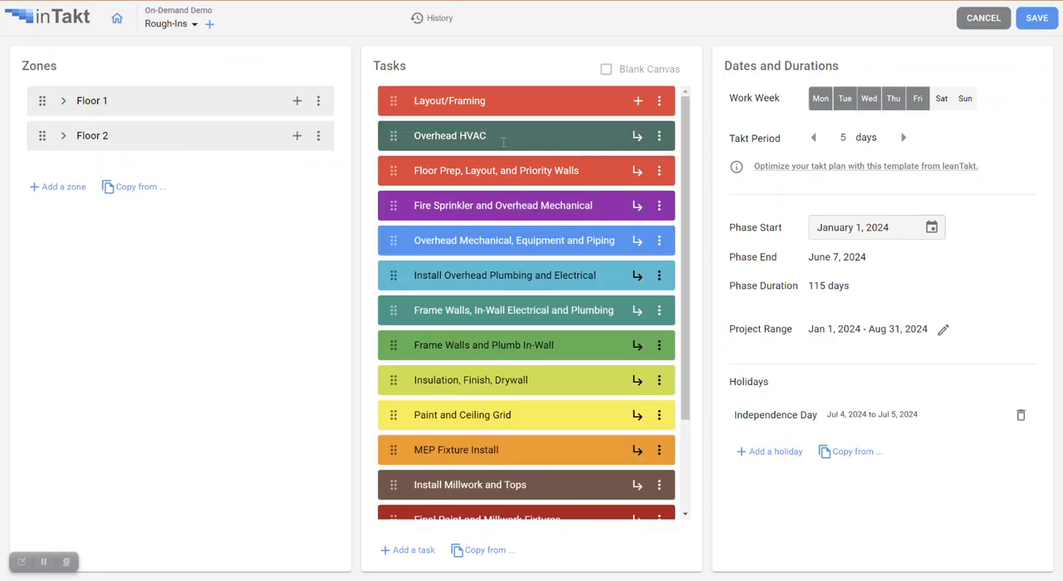
pyautogui.click(1045, 21)
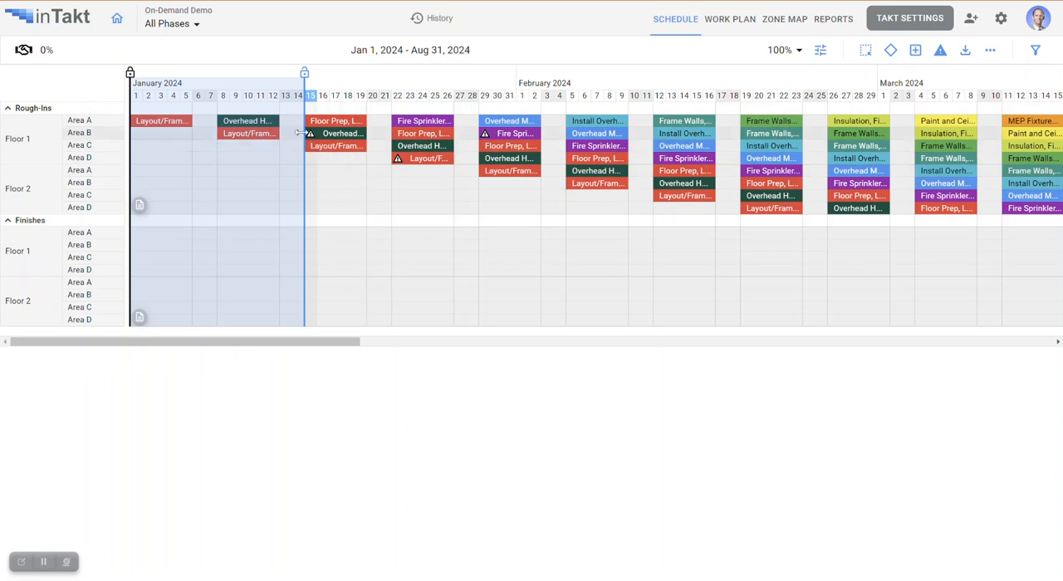
# - Delete the Overhead Electrical subtask from Floor 1, Area A in the work plan week of February 5 to 11, 2024
pyautogui.click(724, 21)
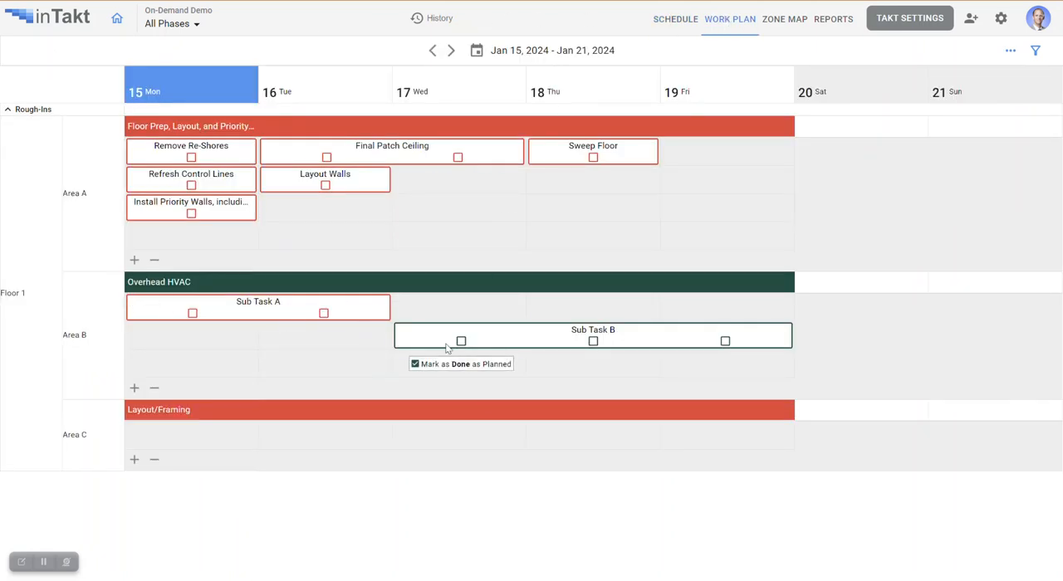
pyautogui.click(450, 52)
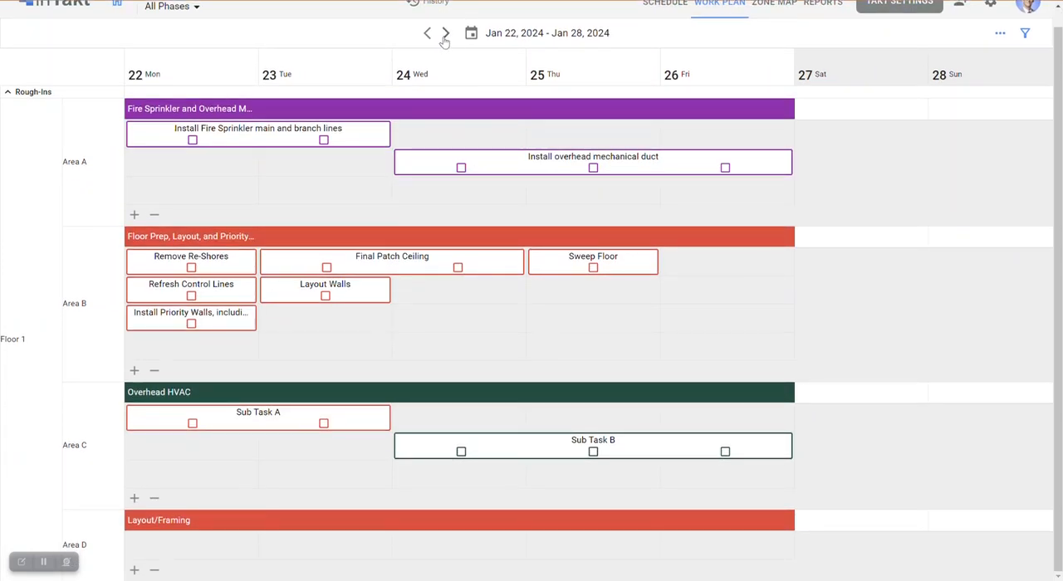
pyautogui.click(446, 47)
pyautogui.click(448, 50)
pyautogui.scroll(-5, 576, 251)
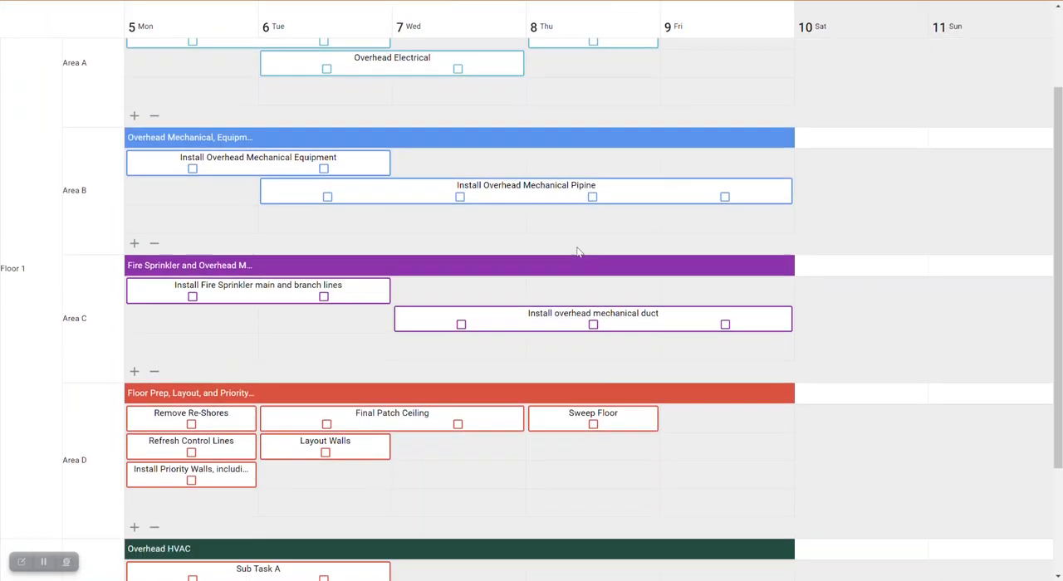
pyautogui.scroll(5, 543, 282)
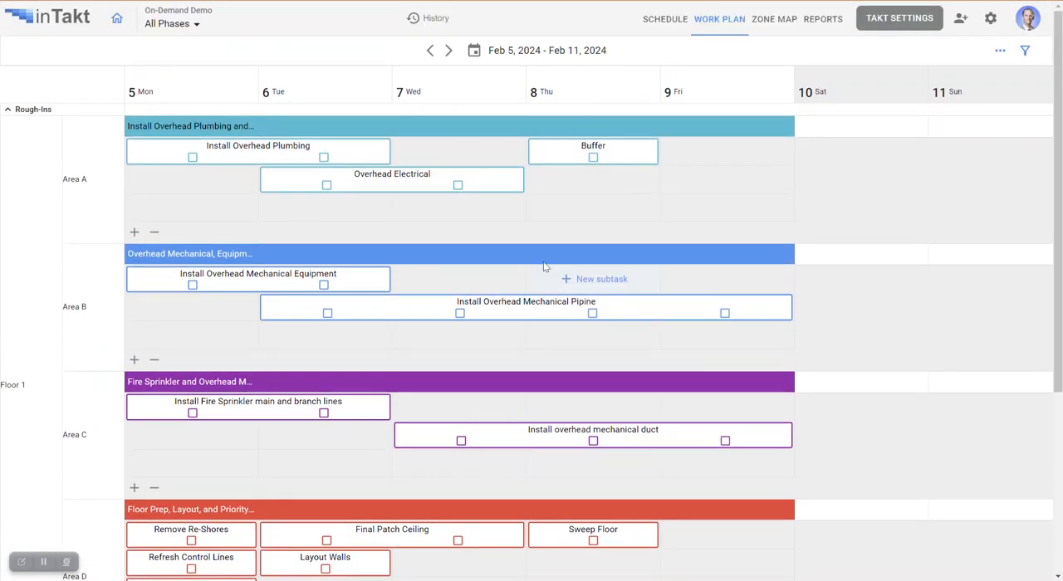
pyautogui.click(568, 160)
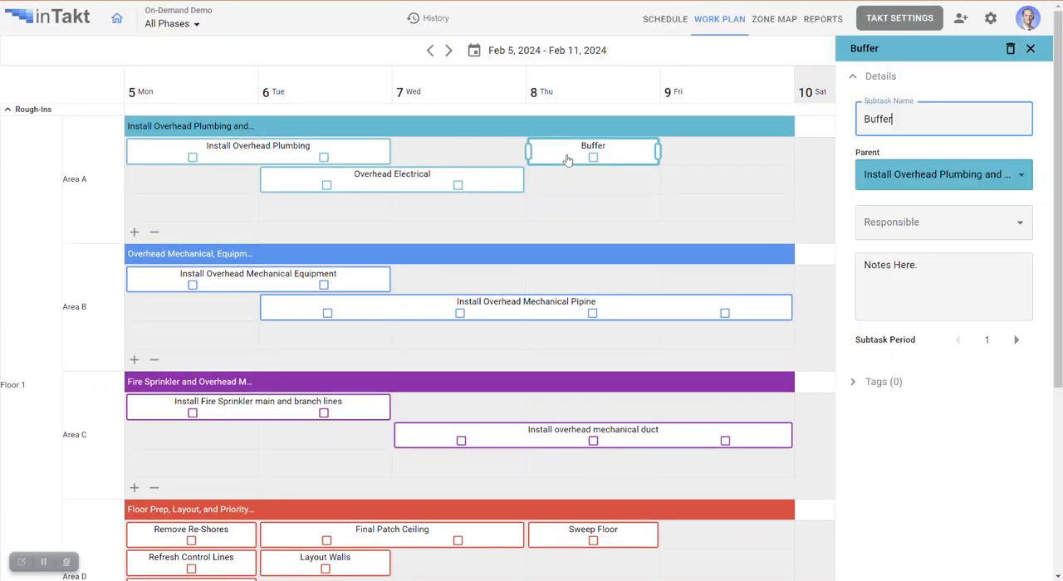
pyautogui.click(382, 188)
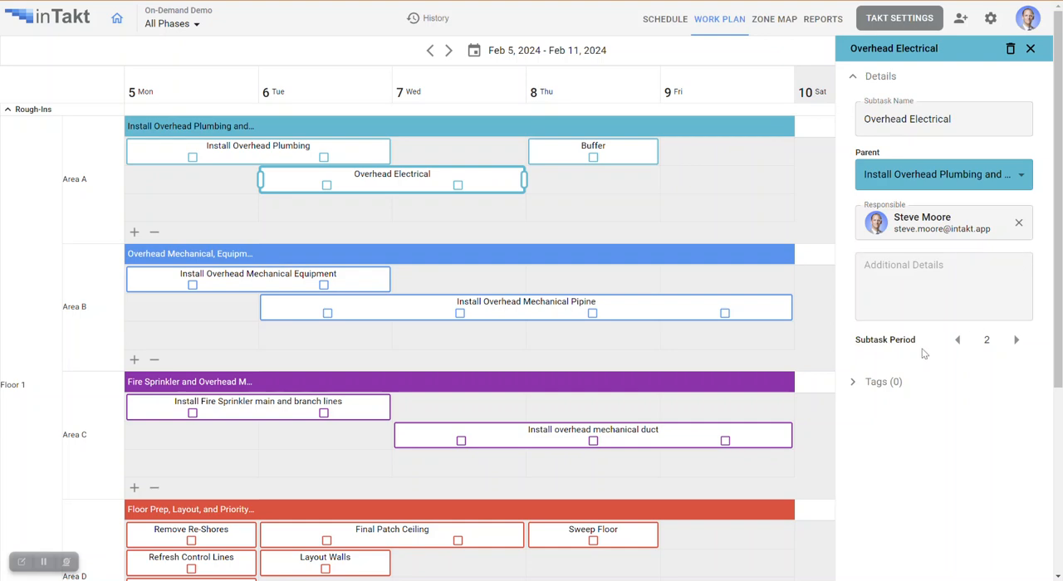
pyautogui.click(1010, 48)
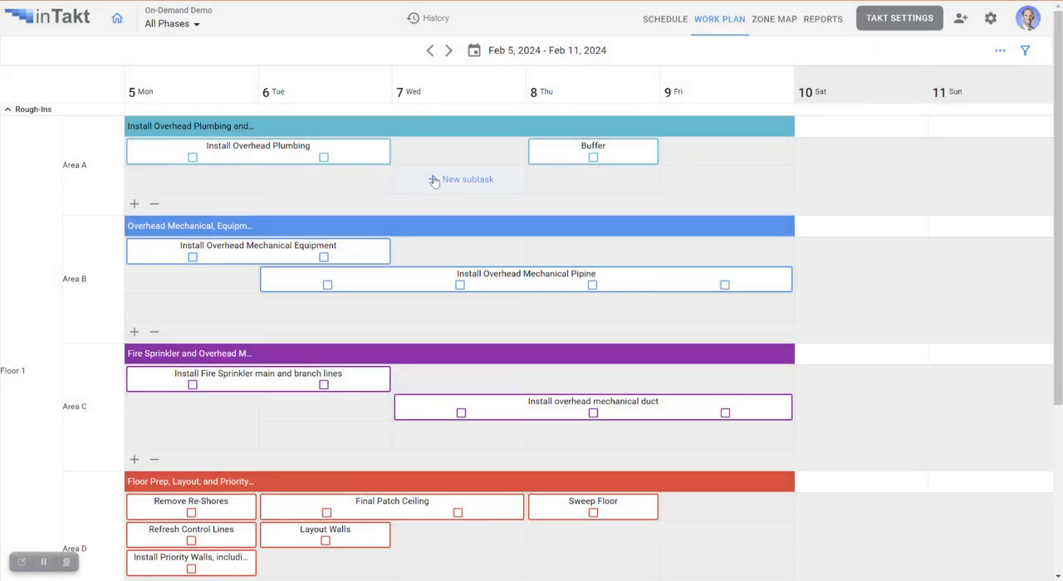
# - Add a subtask named Something Else under Install Overhead Plumbing and Electrical in Floor 1, Area A, spanning February 7 to 9
pyautogui.click(447, 180)
pyautogui.write('Somet')
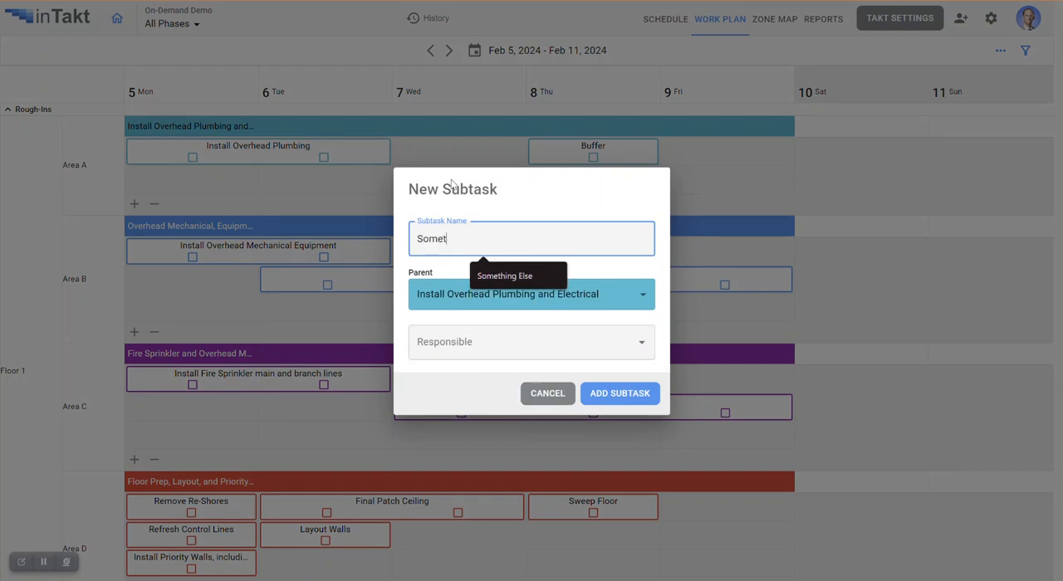
pyautogui.write('hing Else')
pyautogui.press('Return')
pyautogui.moveTo(523, 173); pyautogui.dragTo(789, 175)
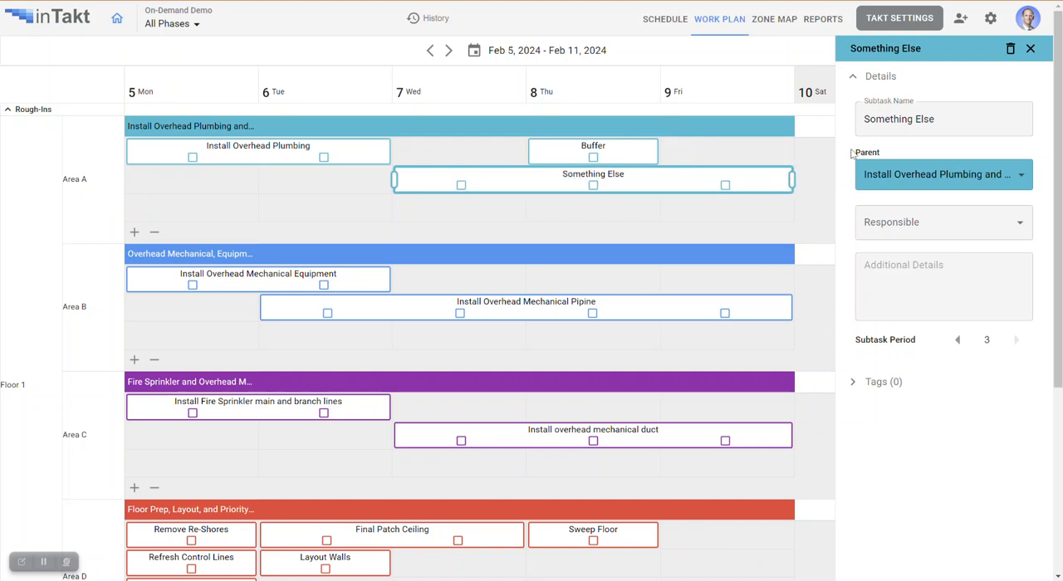
pyautogui.click(1030, 49)
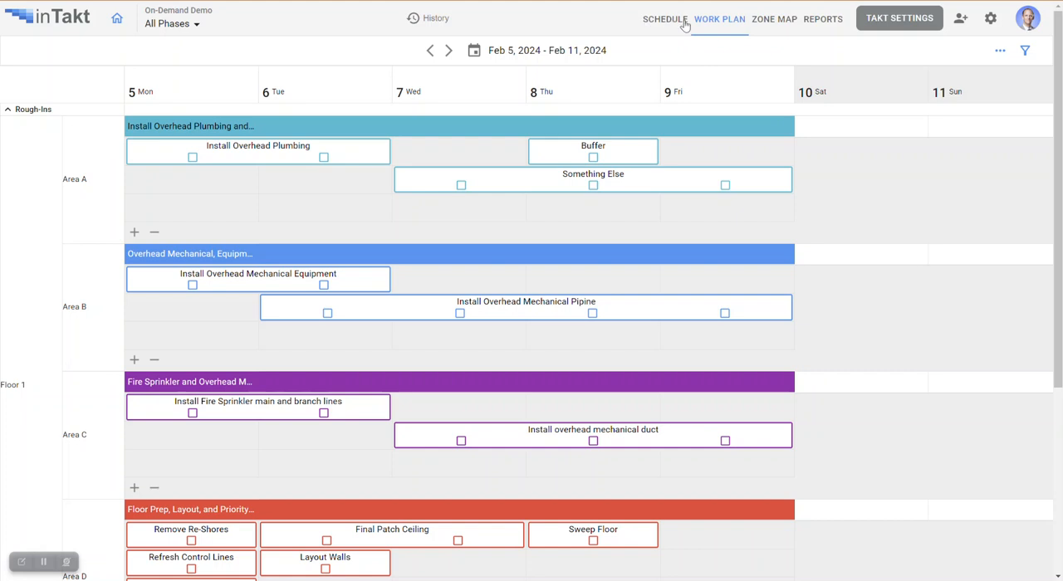
# - Upload the drawing CRMH CST Floor 4 to the Floor 1 zone in the zone map
pyautogui.click(775, 19)
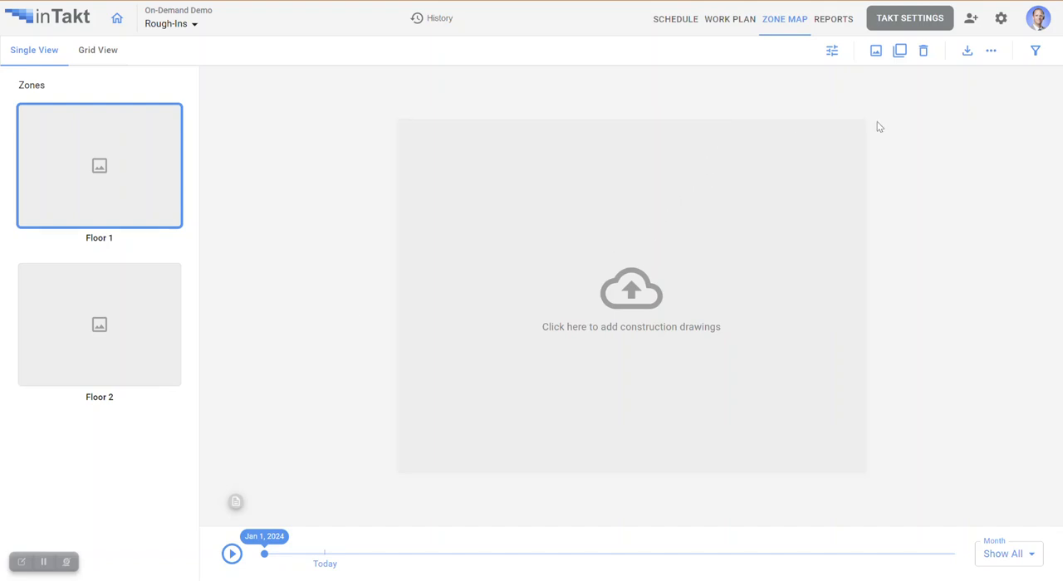
pyautogui.click(877, 54)
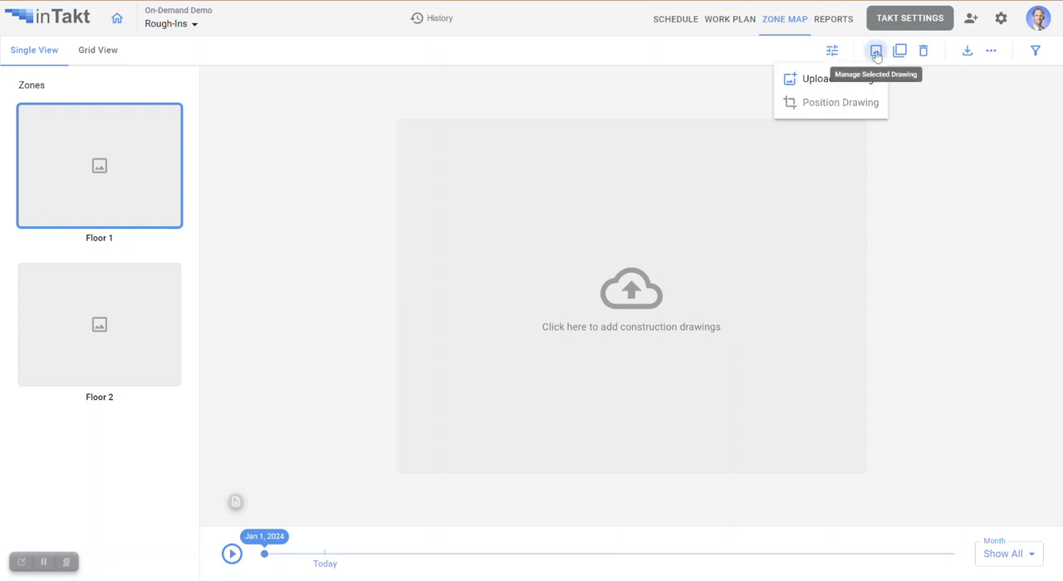
pyautogui.click(811, 82)
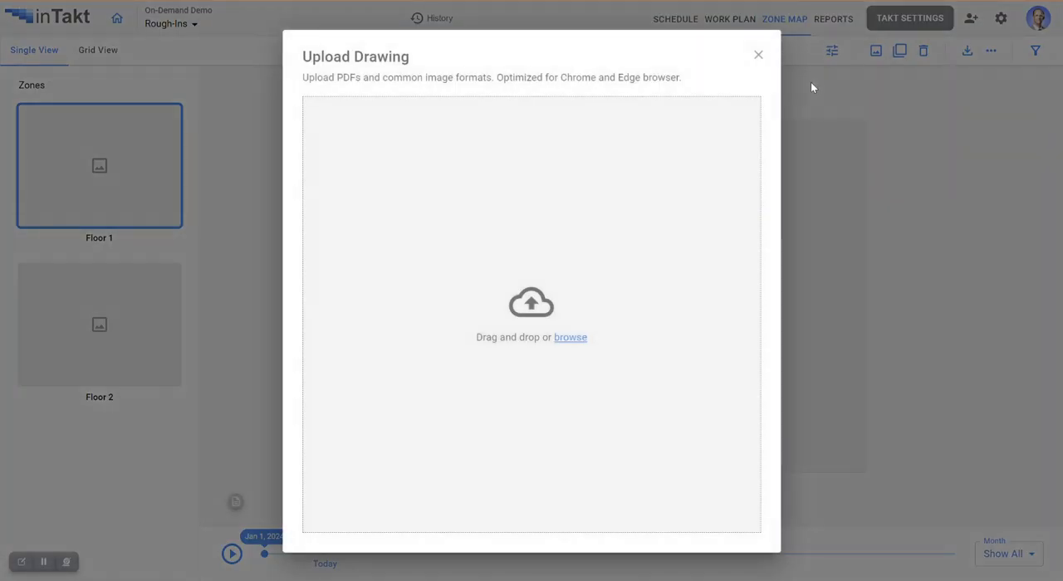
pyautogui.click(572, 336)
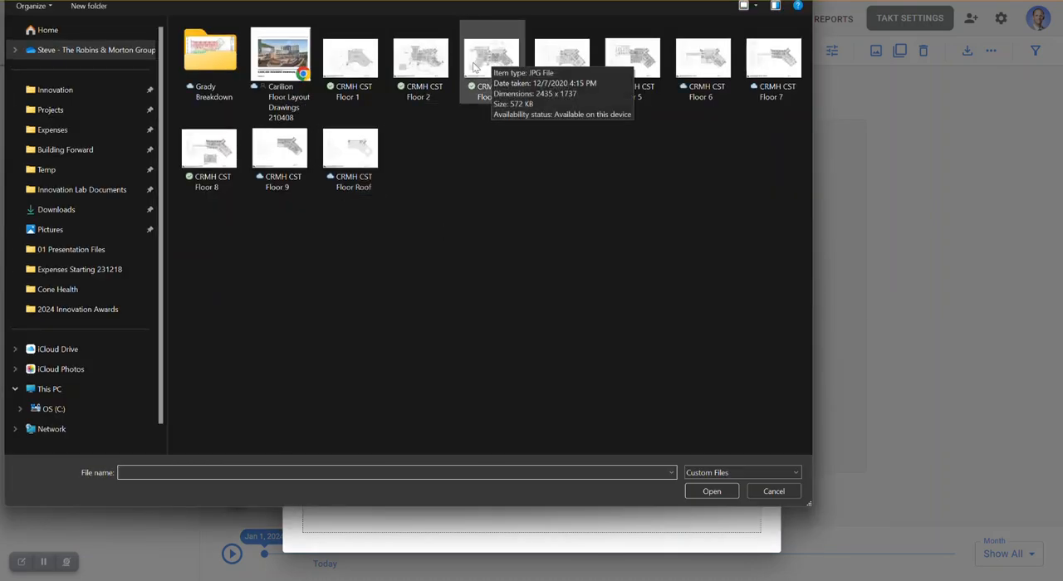
pyautogui.click(555, 60)
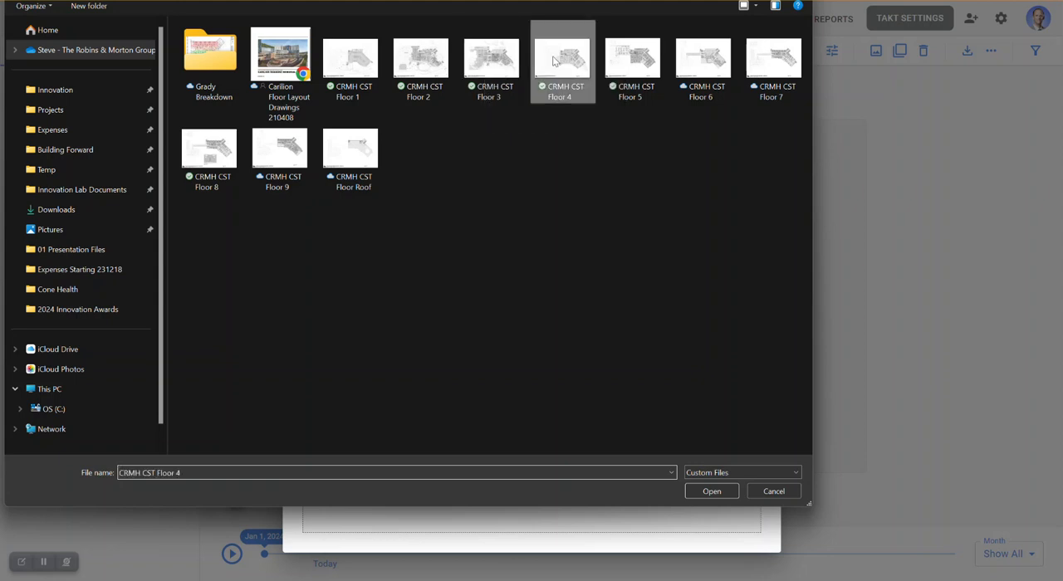
pyautogui.click(710, 491)
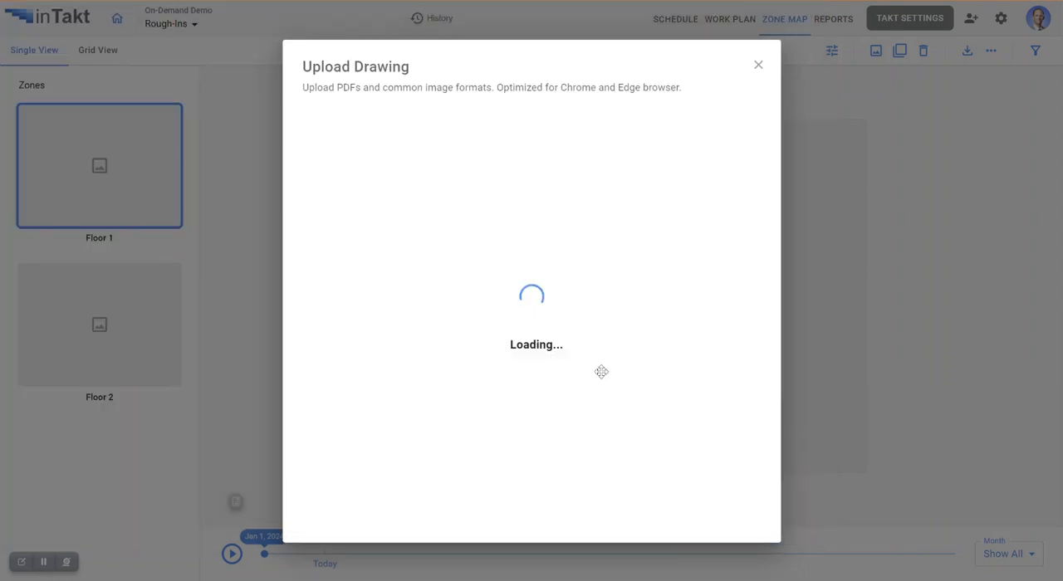
# - Enlarge and position the Floor 1 drawing so the building fills the light frame, and accept the placement
pyautogui.scroll(3, 601, 304)
pyautogui.moveTo(601, 304); pyautogui.dragTo(564, 318)
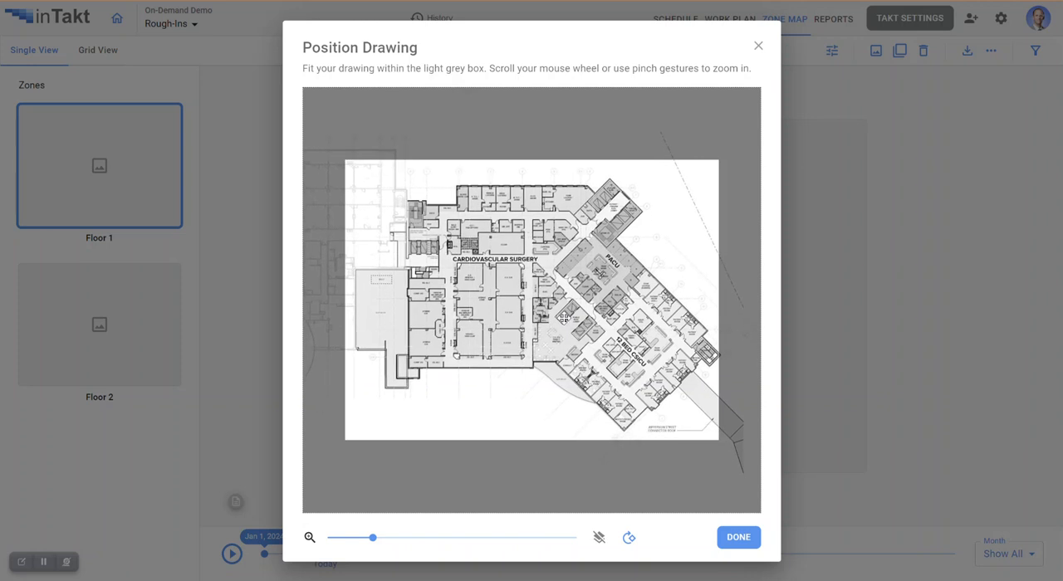
pyautogui.click(740, 540)
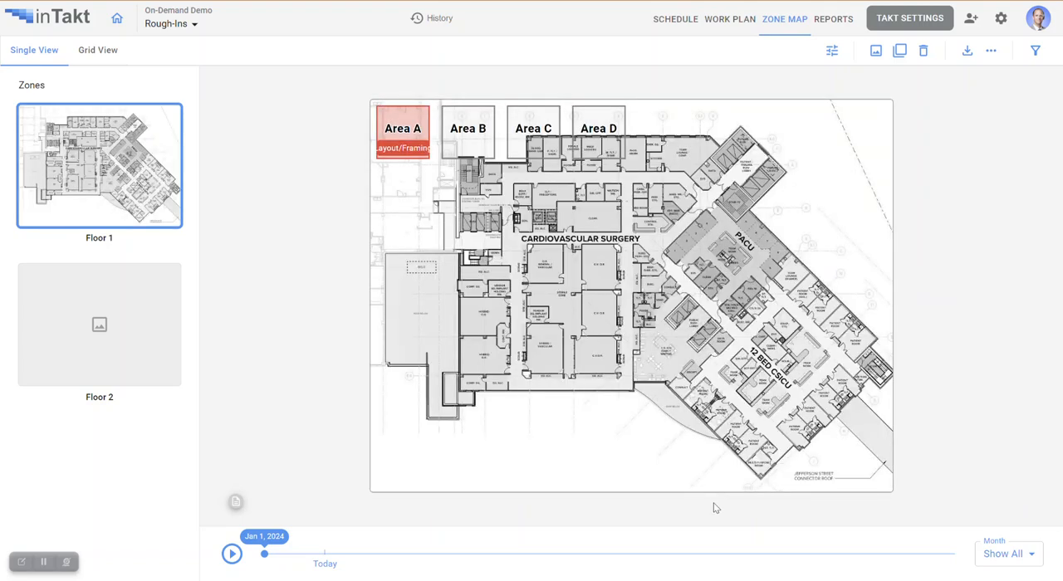
# - Move Area A onto the floor plan and stretch its corners over the western part of Cardiovascular Surgery, down to the lower wall
pyautogui.scroll(3, 584, 240)
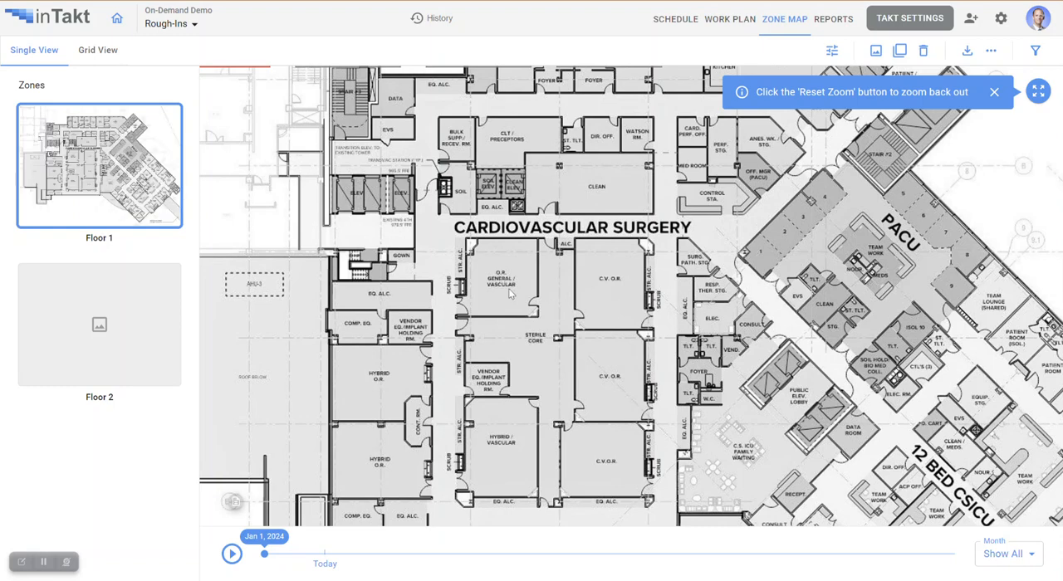
pyautogui.scroll(-3, 510, 294)
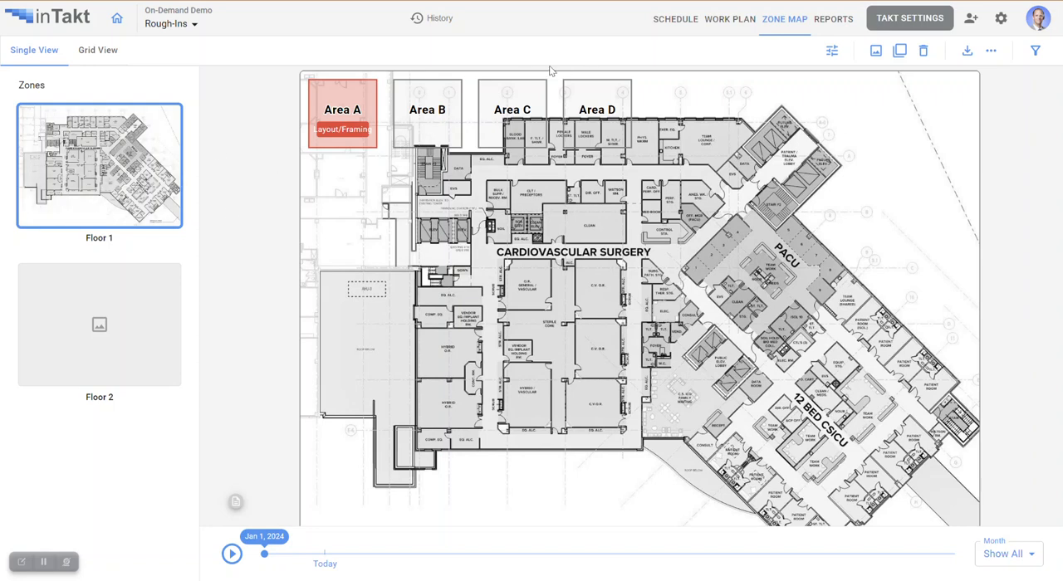
pyautogui.click(351, 94)
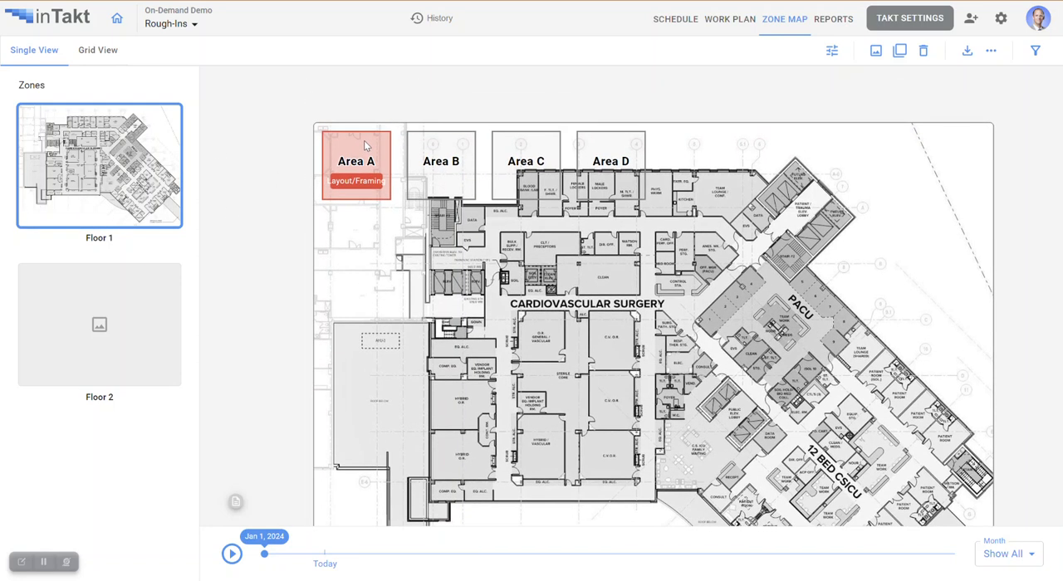
pyautogui.moveTo(346, 102); pyautogui.dragTo(452, 169)
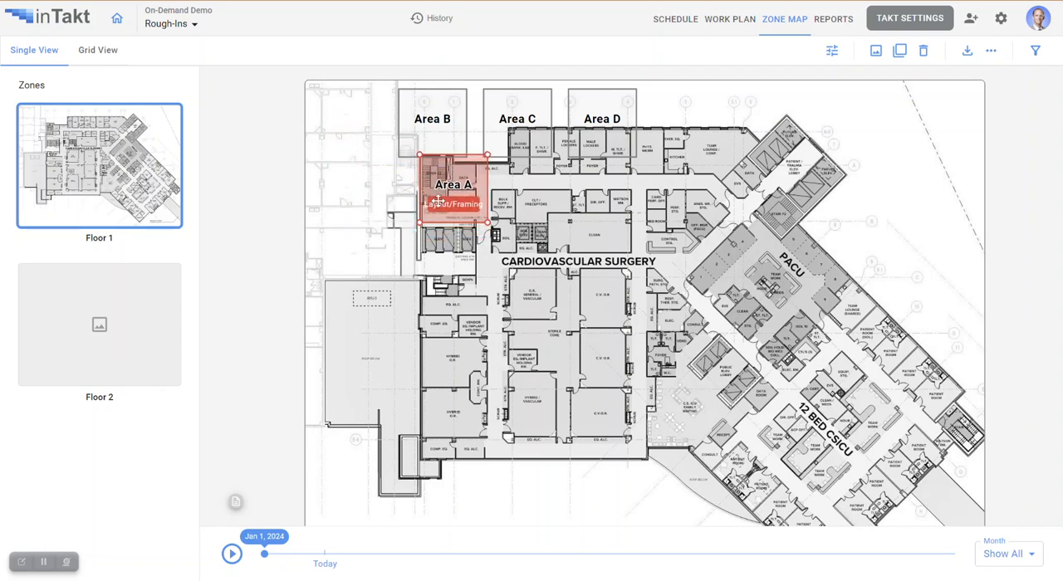
pyautogui.moveTo(420, 223); pyautogui.dragTo(420, 458)
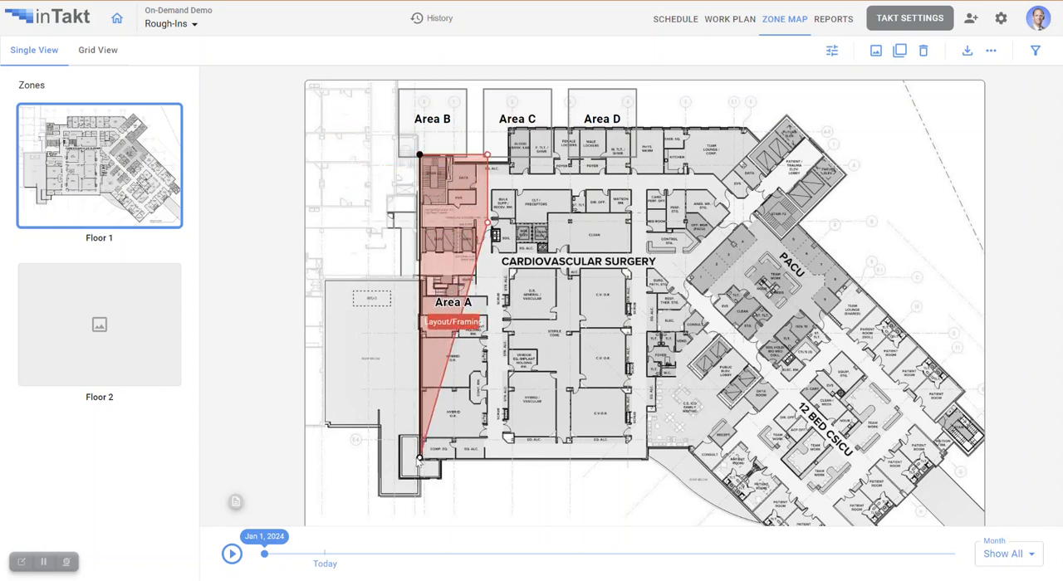
pyautogui.moveTo(488, 223); pyautogui.dragTo(568, 461)
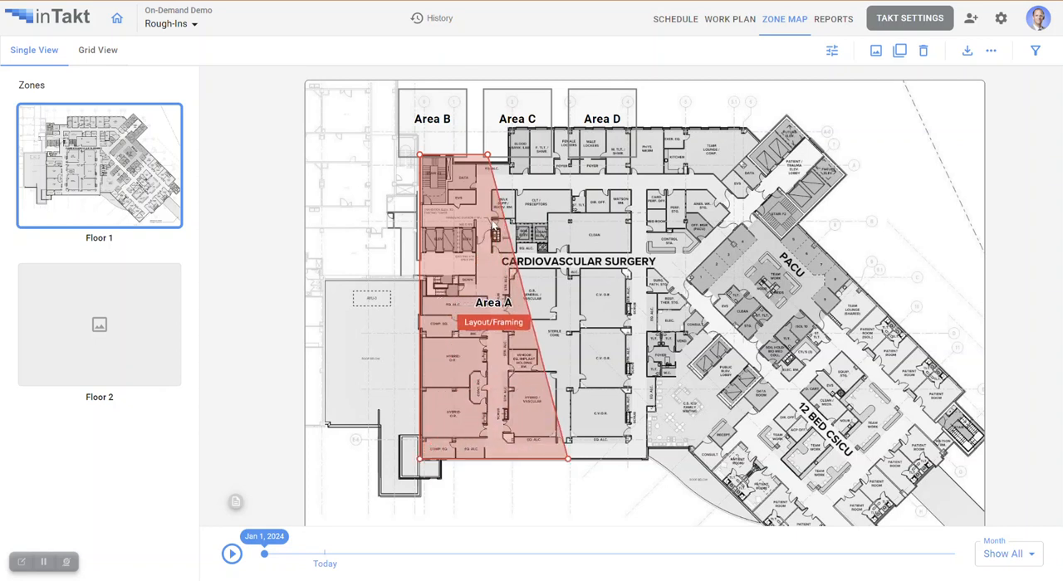
pyautogui.moveTo(487, 154); pyautogui.dragTo(567, 130)
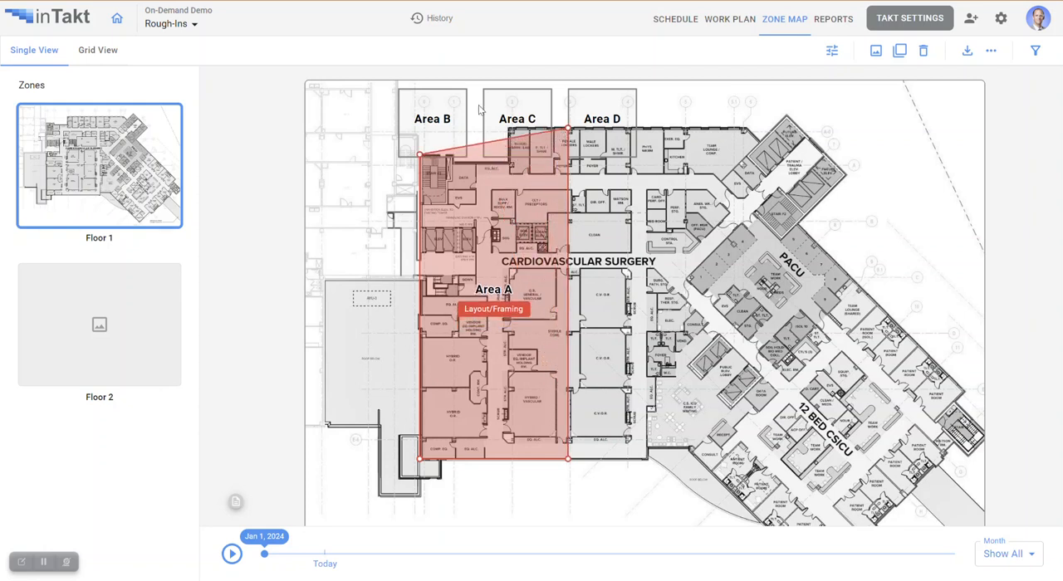
# - Move Areas B, C and D away from Area A toward the plan's upper right side
pyautogui.moveTo(435, 106); pyautogui.dragTo(705, 110)
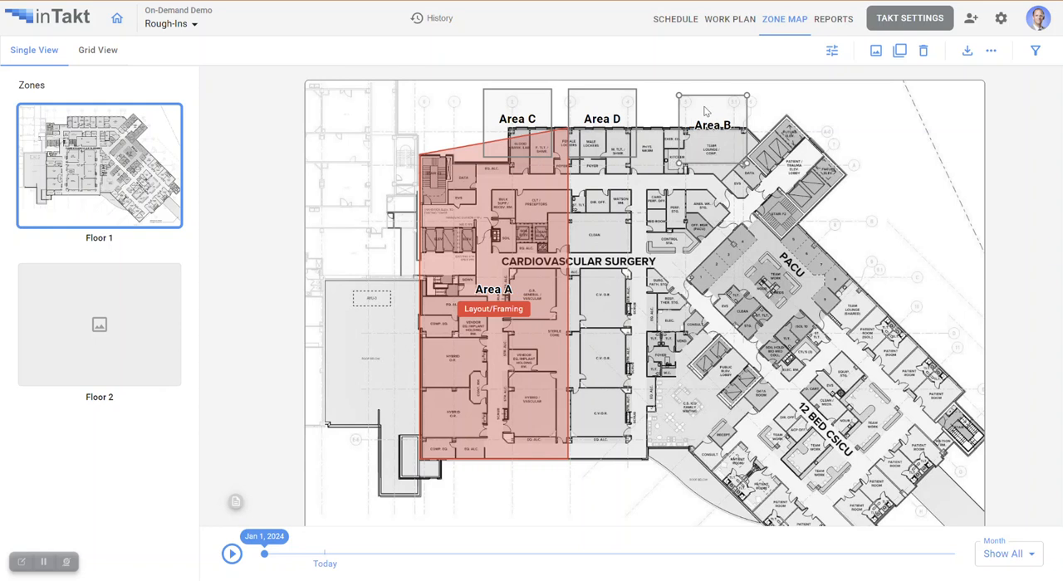
pyautogui.moveTo(504, 112); pyautogui.dragTo(805, 138)
pyautogui.click(592, 105)
pyautogui.moveTo(593, 105); pyautogui.dragTo(910, 165)
pyautogui.moveTo(265, 555)
pyautogui.mouseDown()
pyautogui.moveTo(641, 554)
pyautogui.moveTo(264, 554)
pyautogui.mouseUp()
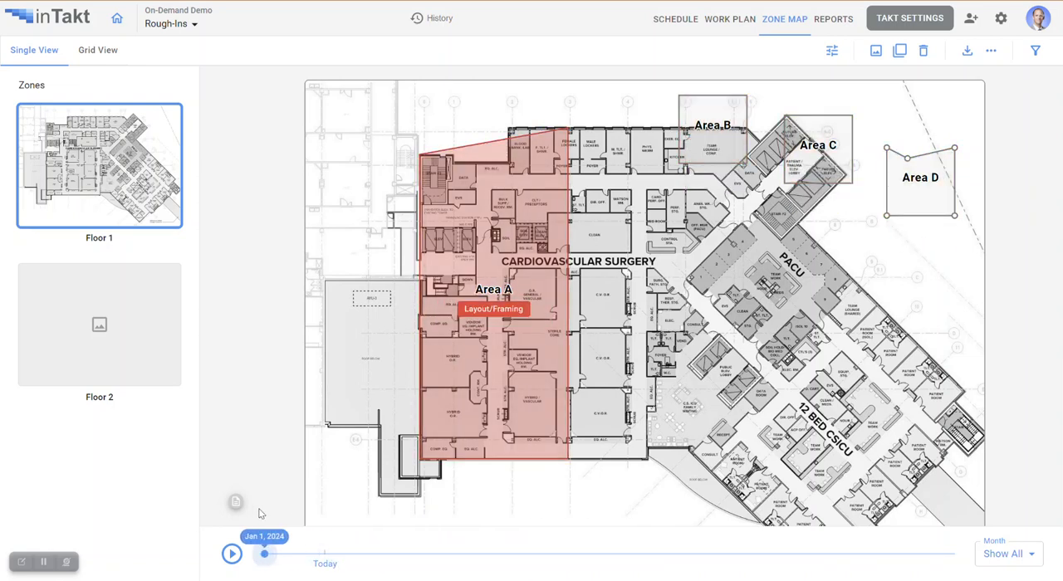
# - Add corner points along Area A's upper edge so its outline follows the step in the exterior wall
pyautogui.click(529, 135)
pyautogui.moveTo(529, 134); pyautogui.dragTo(509, 130)
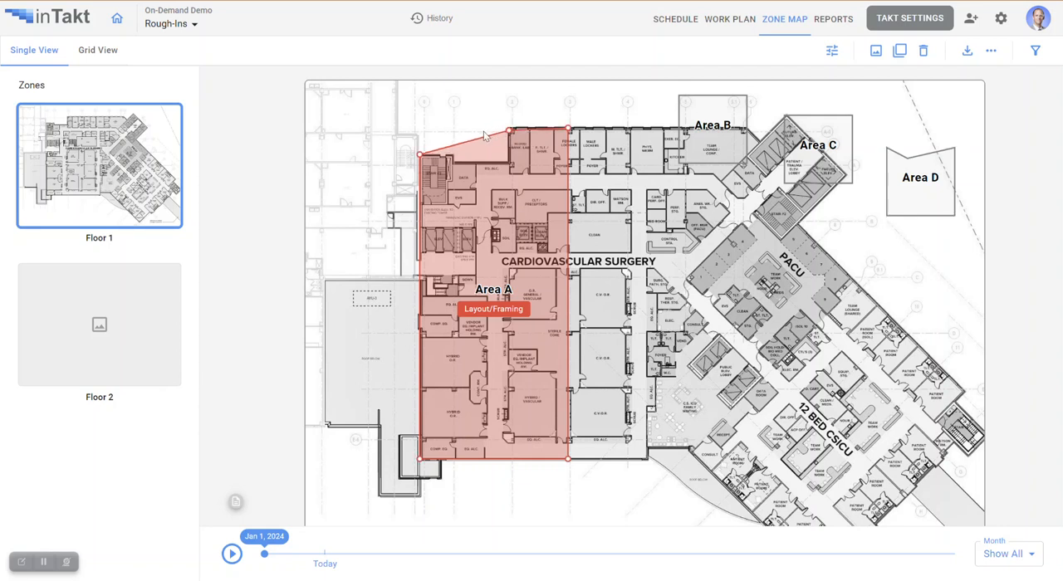
pyautogui.moveTo(482, 137); pyautogui.dragTo(510, 156)
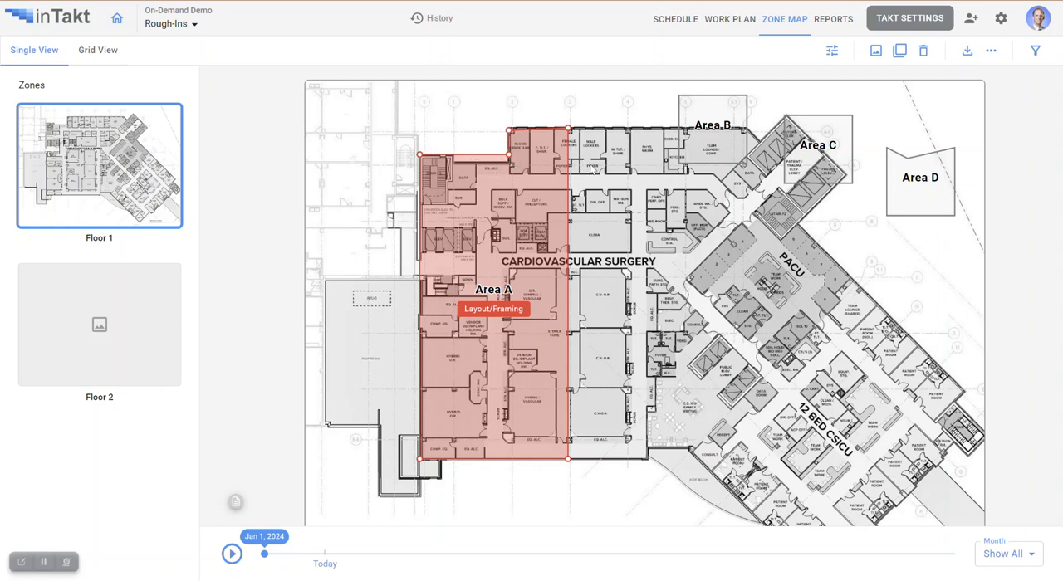
# - Place Area B against Area A and stretch it over the eastern Cardiovascular Surgery rooms, following the lower wall to the family waiting area
pyautogui.moveTo(710, 101); pyautogui.dragTo(574, 212)
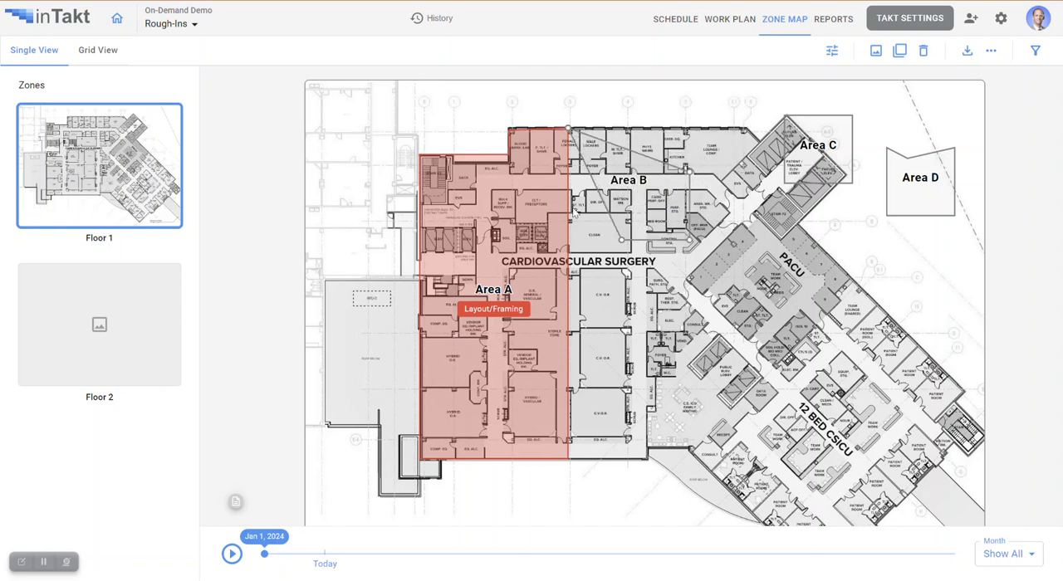
pyautogui.moveTo(622, 241); pyautogui.dragTo(570, 460)
pyautogui.moveTo(689, 243); pyautogui.dragTo(690, 458)
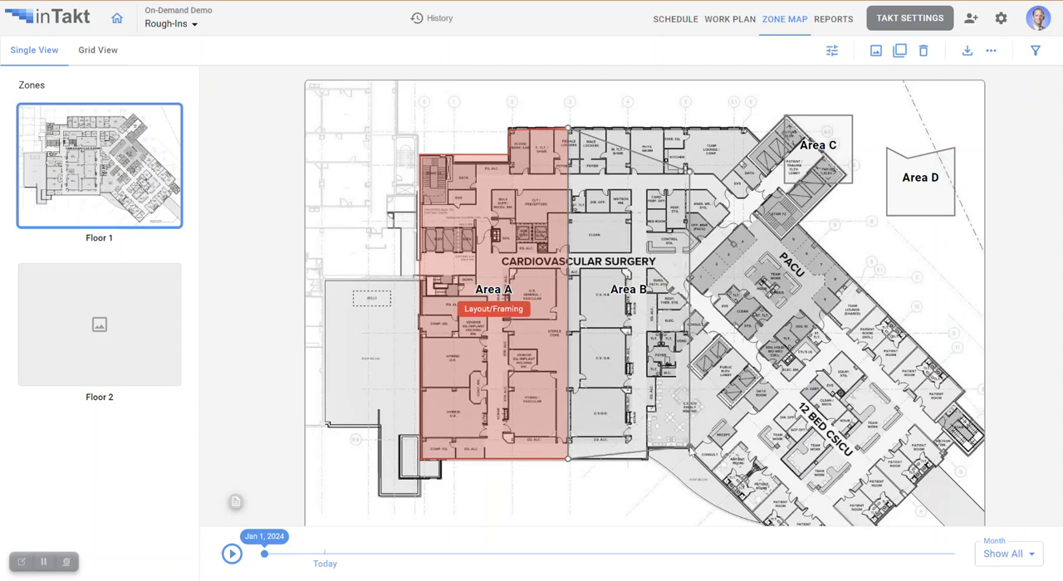
pyautogui.moveTo(620, 456); pyautogui.dragTo(649, 460)
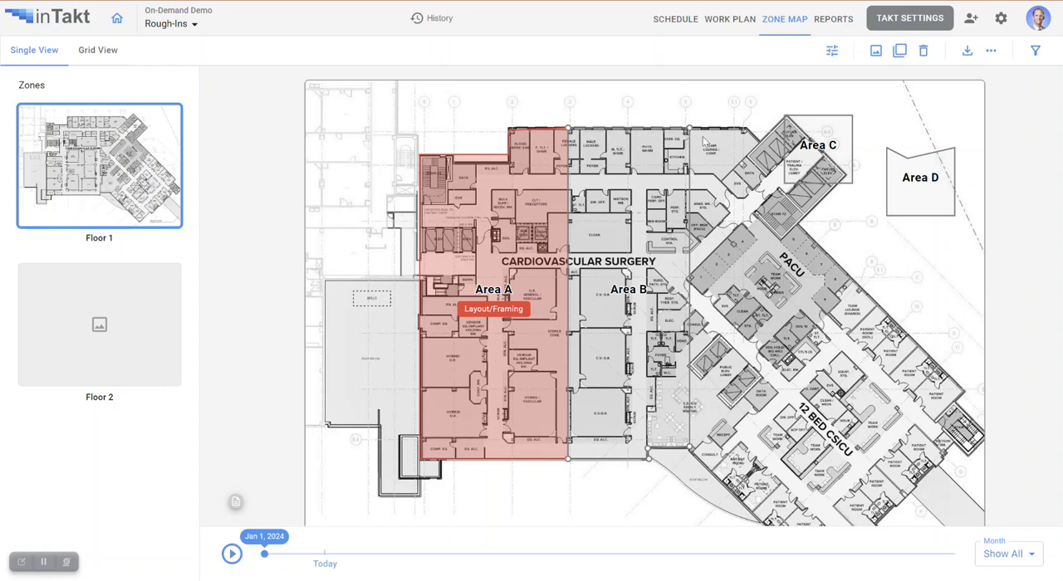
# - Reshape Area C beside Area B to cover the upper stair and elevator wing and PACU, down to Area B's lower corner
pyautogui.moveTo(802, 125); pyautogui.dragTo(689, 127)
pyautogui.moveTo(810, 218); pyautogui.dragTo(750, 128)
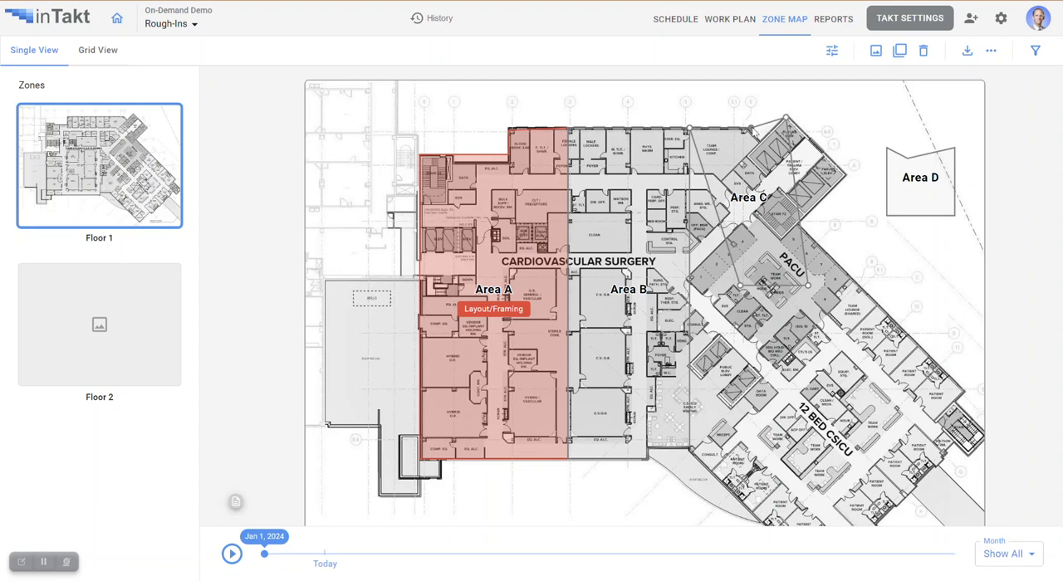
pyautogui.moveTo(796, 192); pyautogui.dragTo(846, 177)
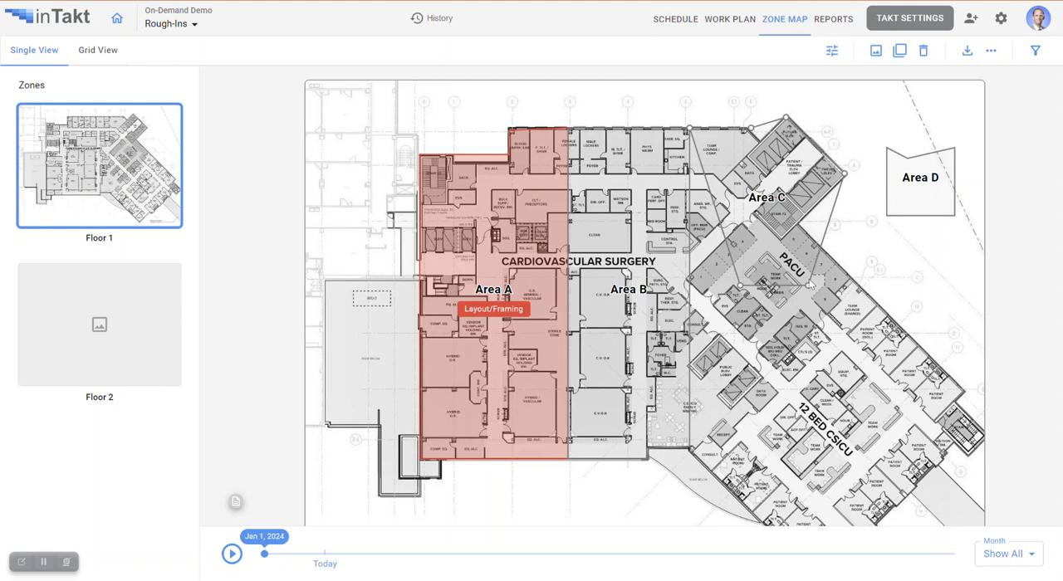
pyautogui.moveTo(810, 284); pyautogui.dragTo(801, 228)
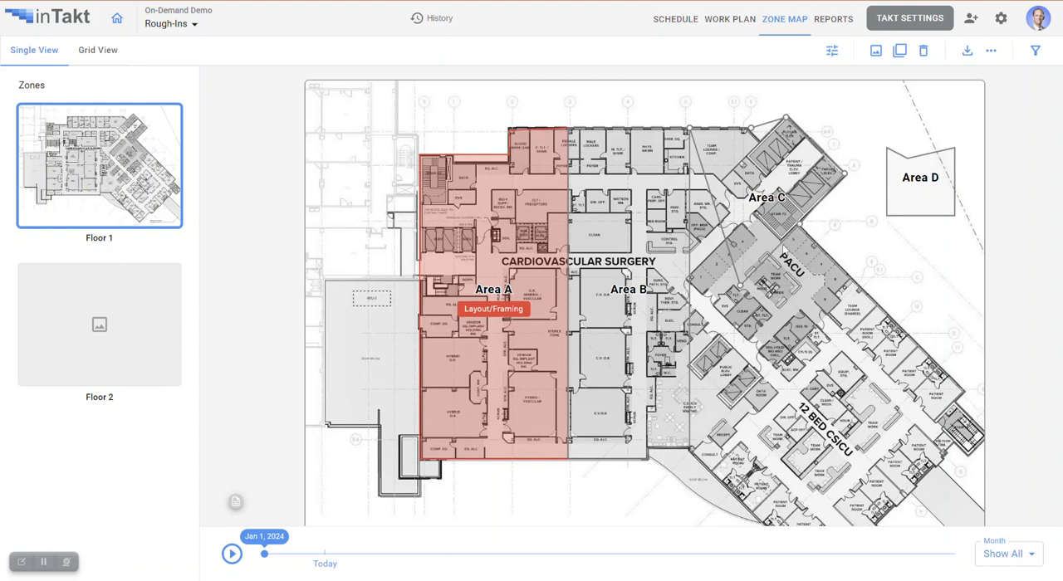
pyautogui.moveTo(742, 288); pyautogui.dragTo(851, 279)
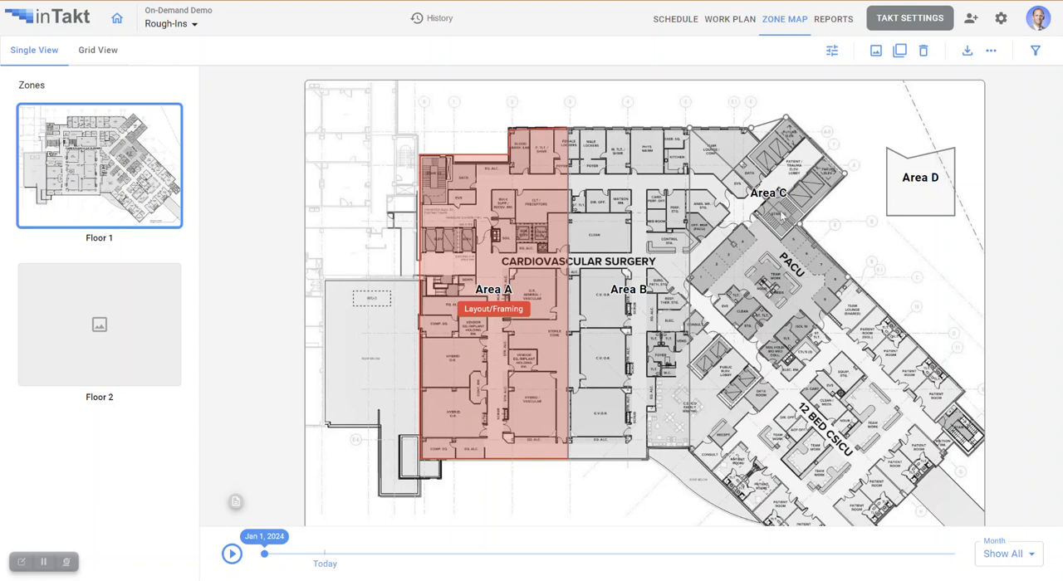
pyautogui.moveTo(781, 215); pyautogui.dragTo(689, 447)
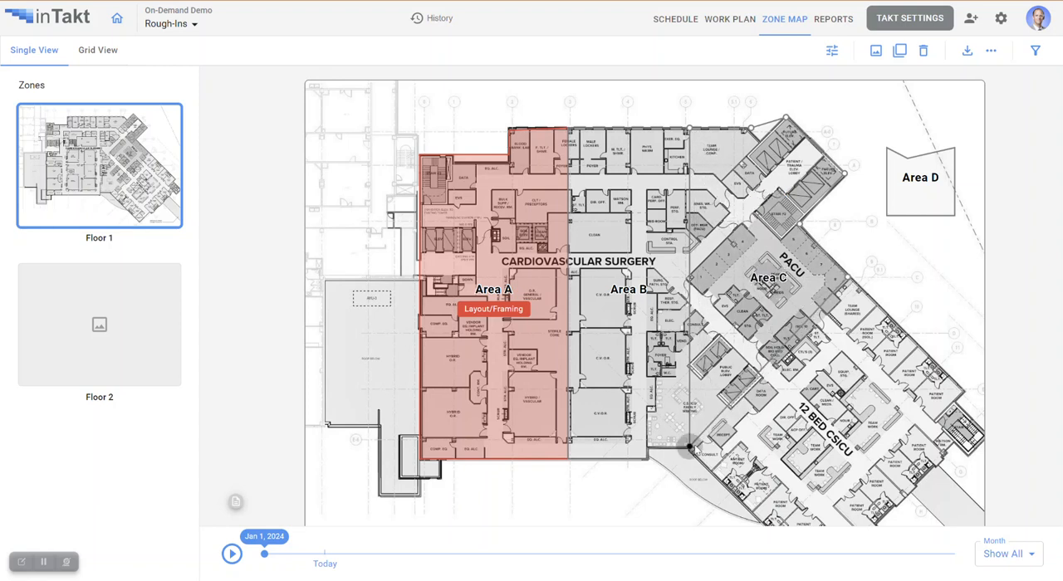
# - Reshape Area D along Area C's lower boundary so its corners enclose the 12 Bed CSICU wing
pyautogui.click(901, 163)
pyautogui.moveTo(908, 159); pyautogui.dragTo(847, 277)
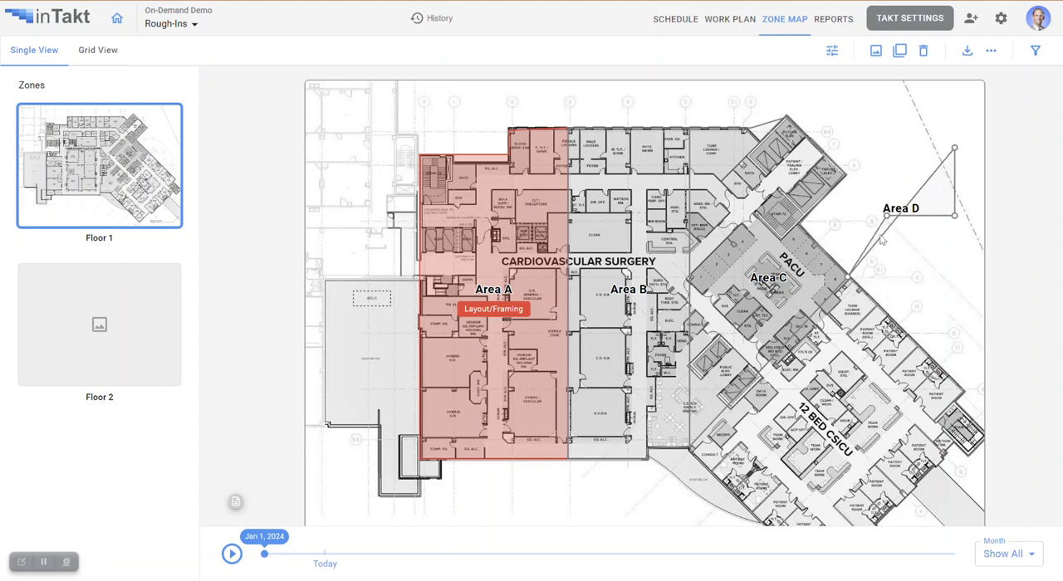
pyautogui.moveTo(887, 218); pyautogui.dragTo(689, 449)
pyautogui.scroll(-1, 691, 390)
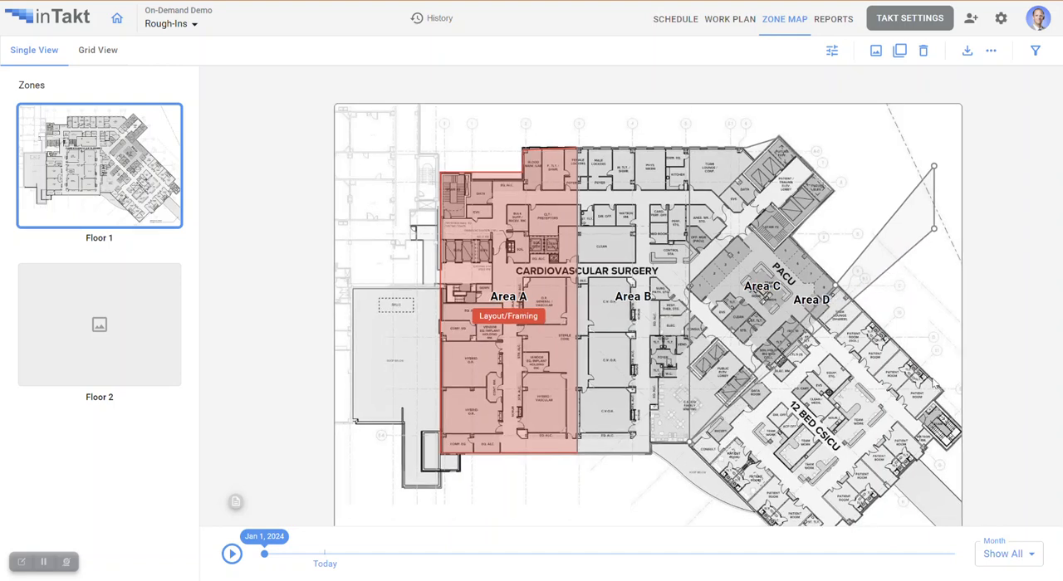
pyautogui.scroll(-2, 954, 381)
pyautogui.moveTo(846, 215); pyautogui.dragTo(751, 467)
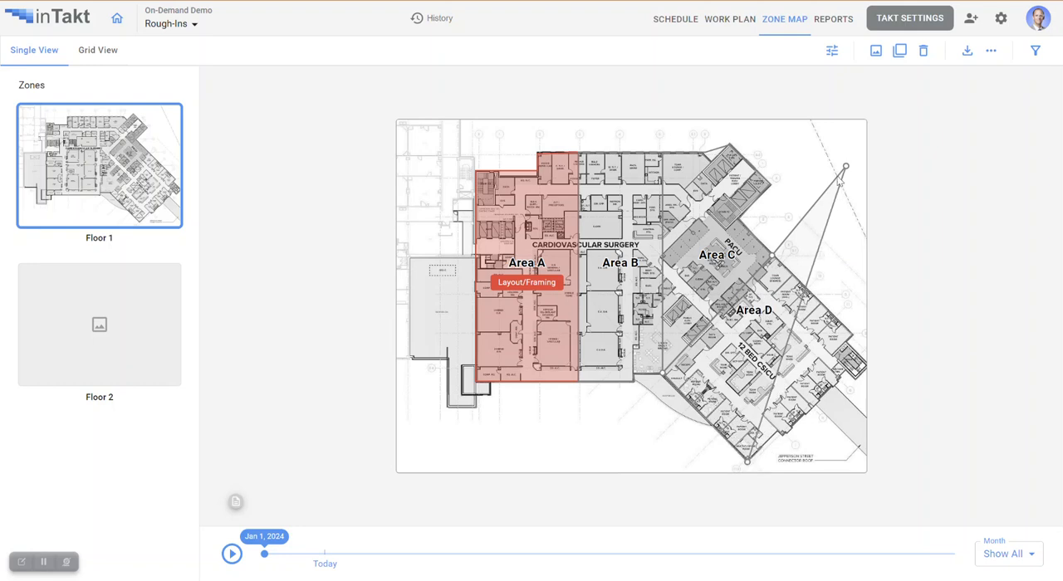
pyautogui.moveTo(846, 169); pyautogui.dragTo(852, 336)
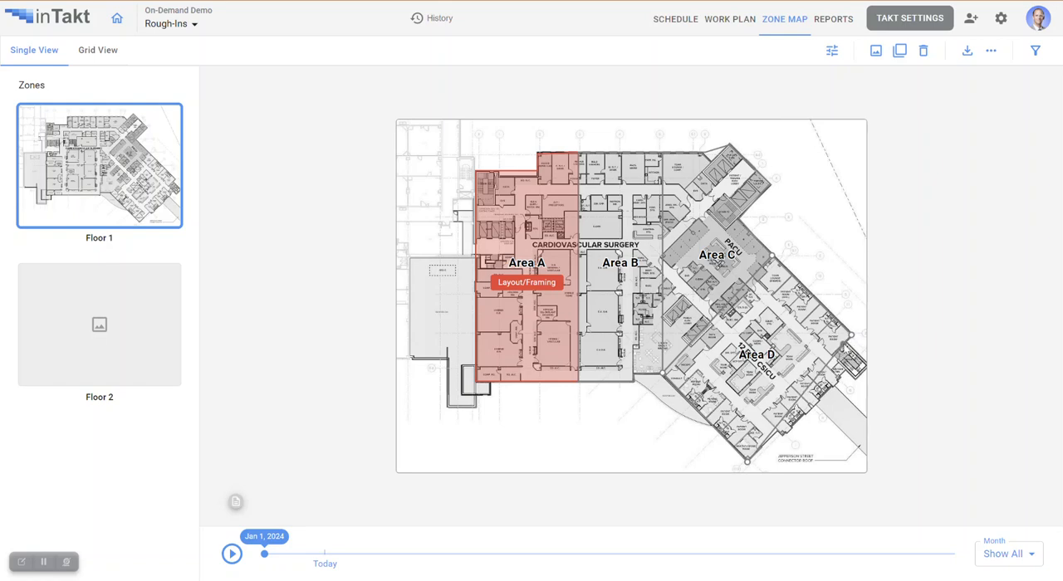
# - Extend Area D's outer edge around the stairwell at the far end of the 12 Bed CSICU wing
pyautogui.scroll(4, 843, 349)
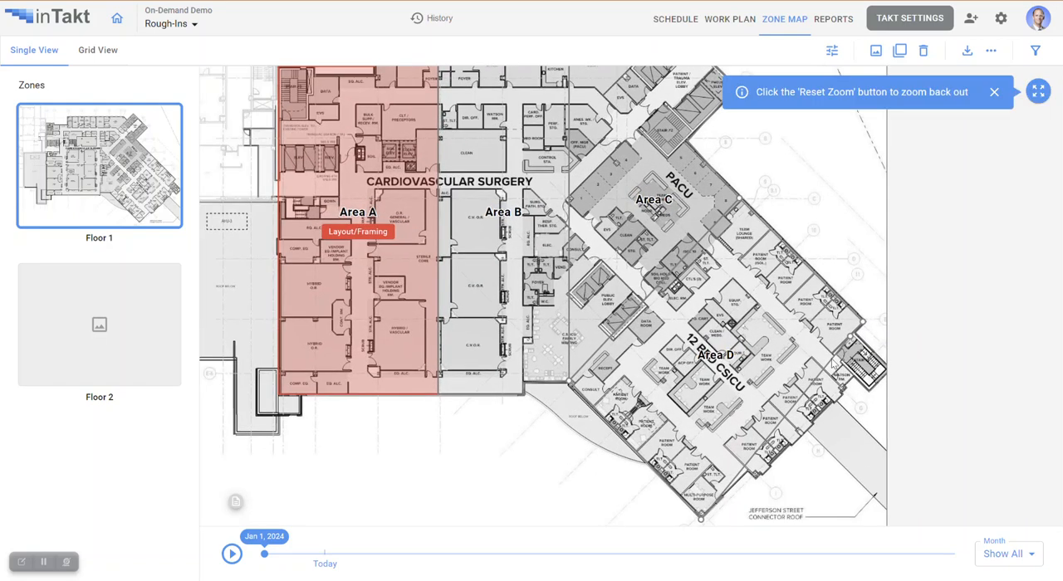
pyautogui.moveTo(865, 361); pyautogui.dragTo(901, 375)
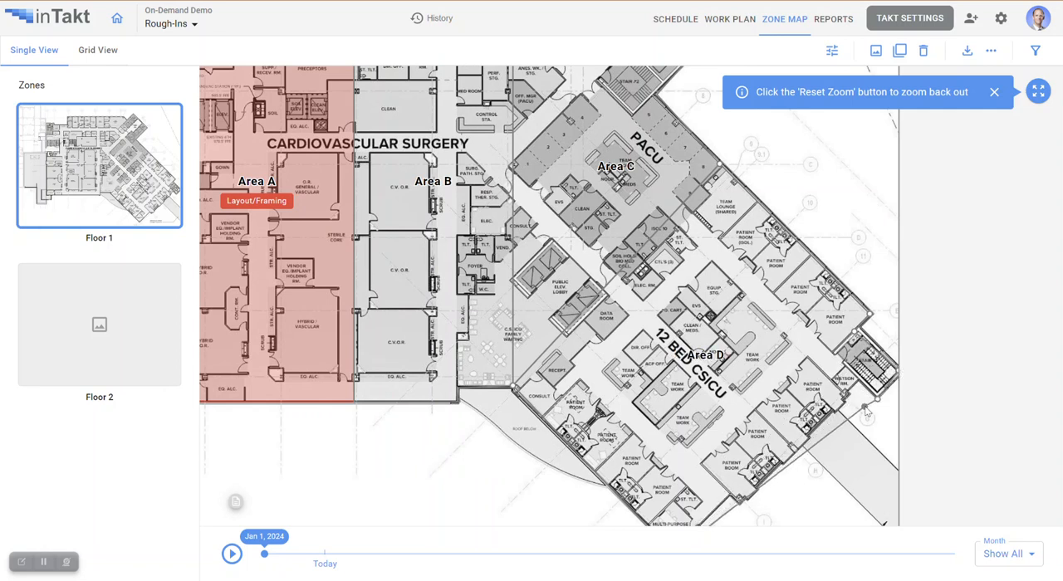
pyautogui.scroll(-5, 833, 291)
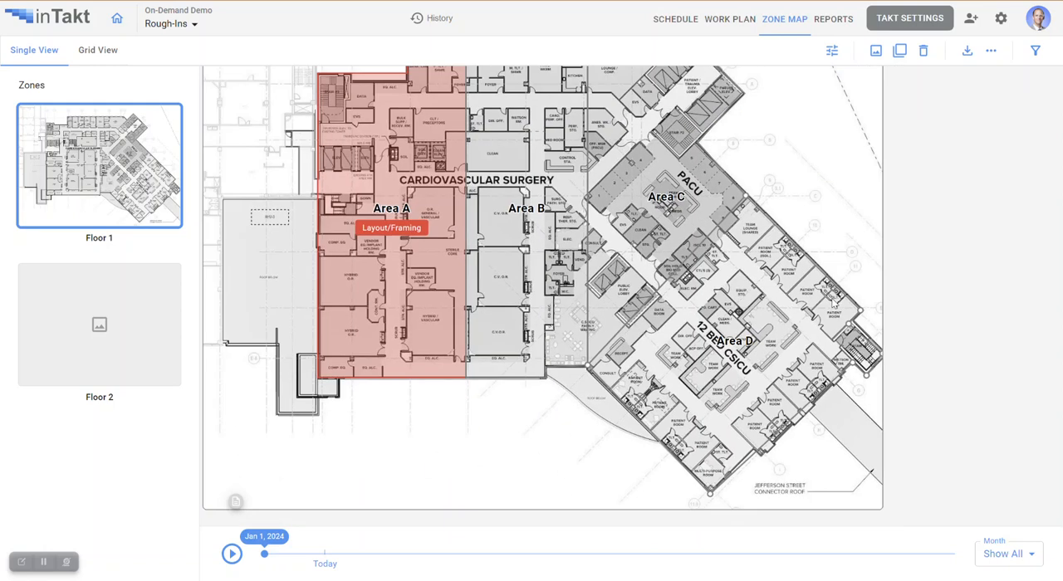
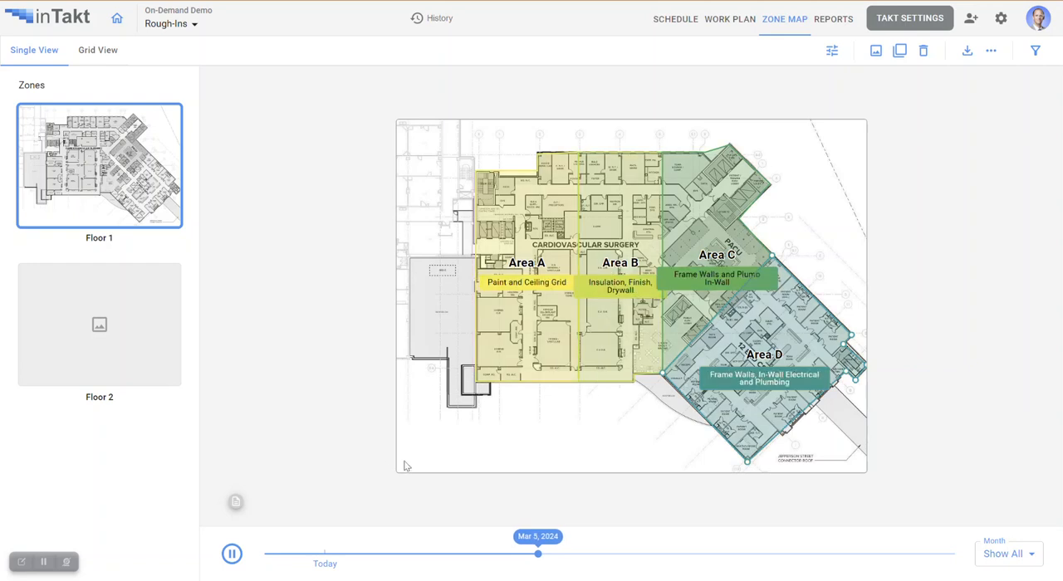
# - Stop the zone map playback and hide the days off in the schedule
pyautogui.click(233, 558)
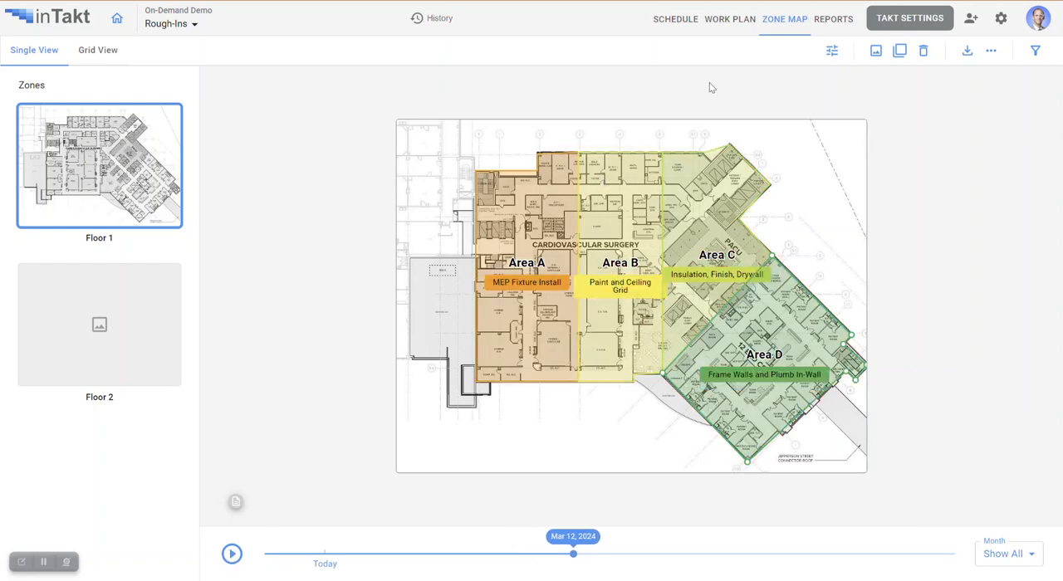
pyautogui.click(664, 21)
pyautogui.moveTo(351, 344); pyautogui.dragTo(278, 356)
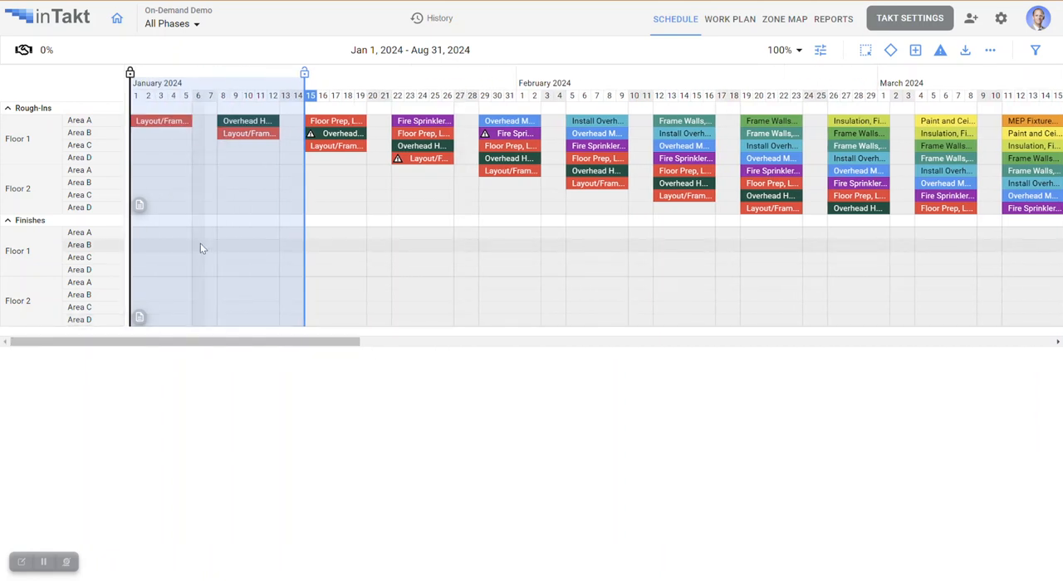
pyautogui.click(821, 51)
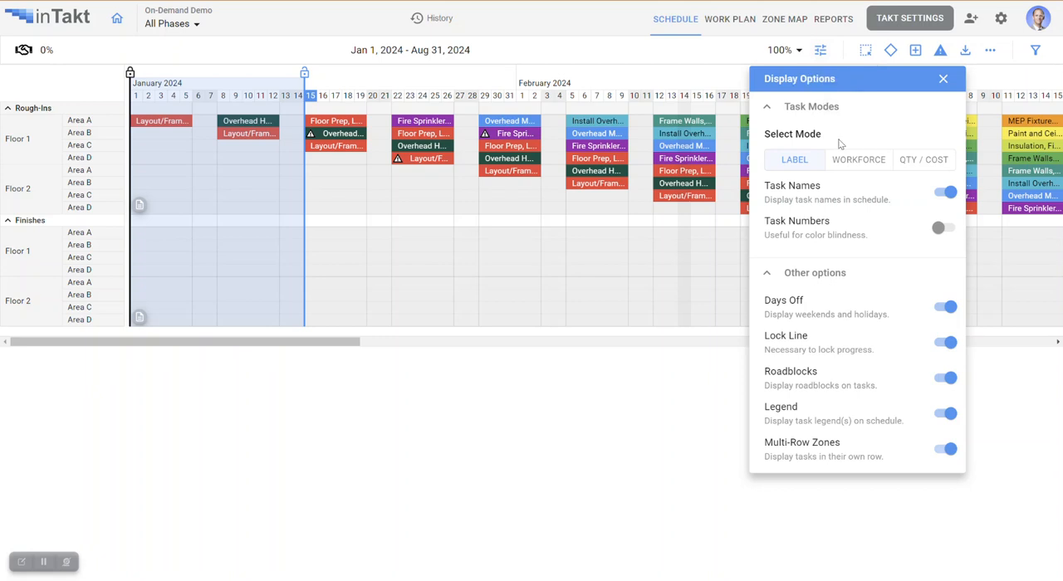
pyautogui.click(945, 306)
pyautogui.click(944, 78)
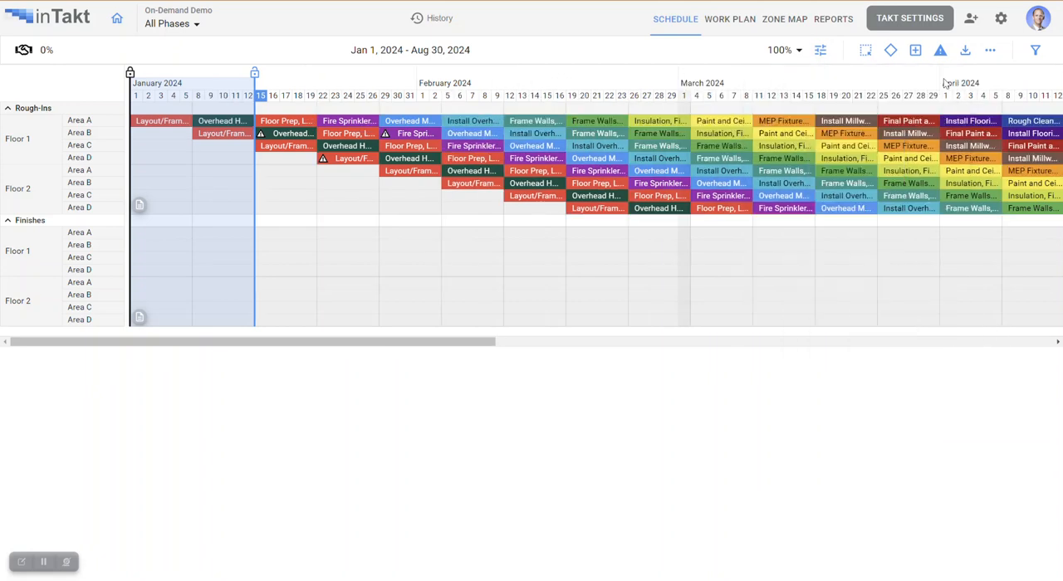
# - Mark the handoff of the Layout/Framing task in Floor 1 Area A as Done, without a comment
pyautogui.click(175, 123)
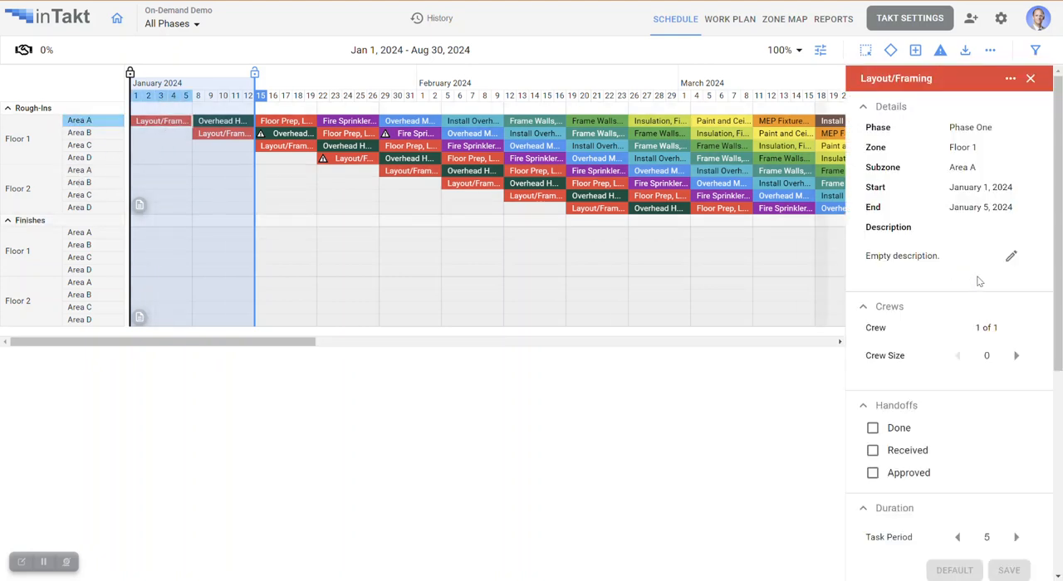
pyautogui.scroll(-4, 978, 281)
pyautogui.scroll(3, 980, 328)
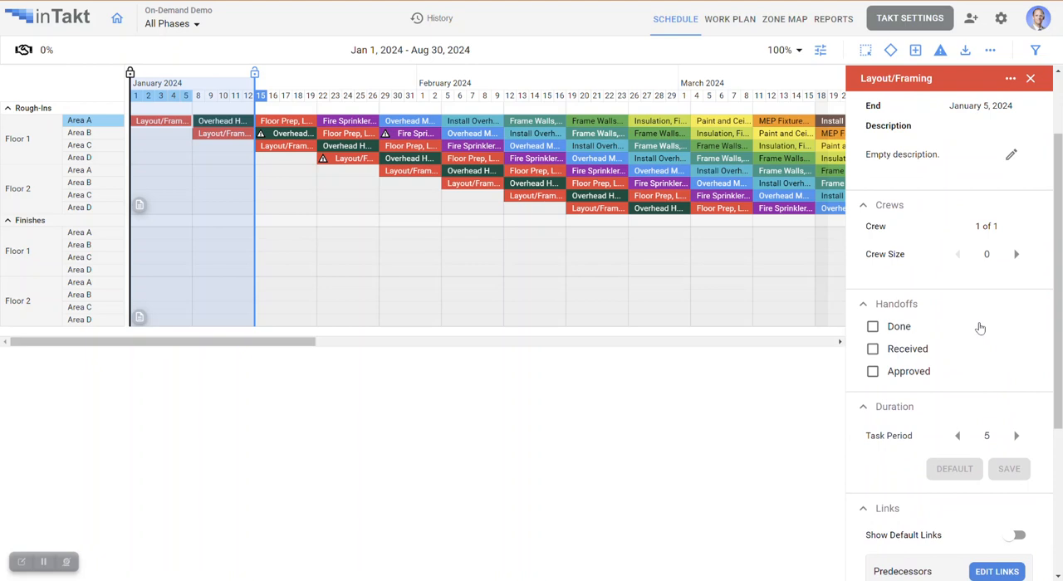
pyautogui.click(872, 329)
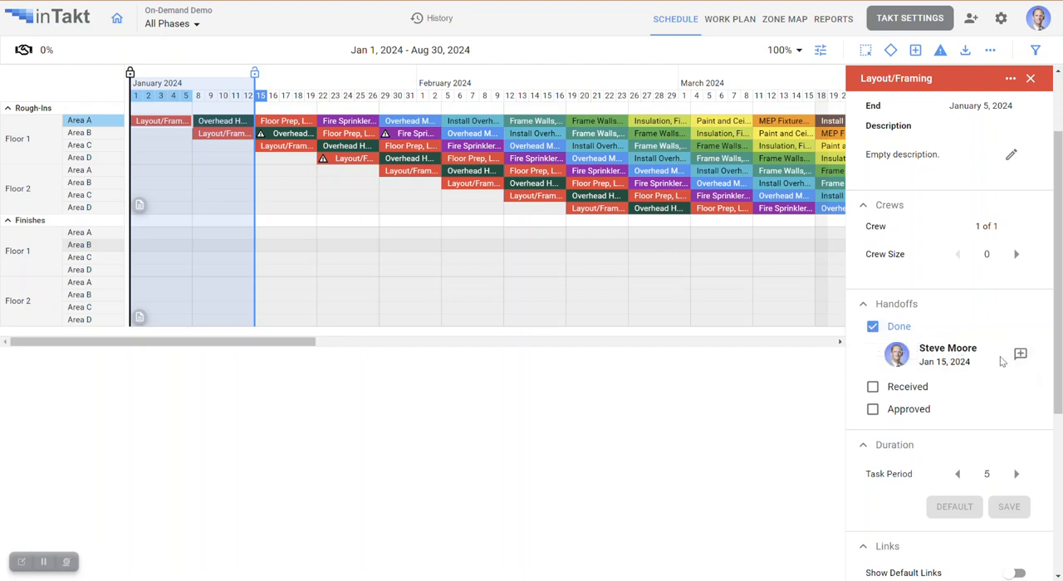
pyautogui.click(1021, 354)
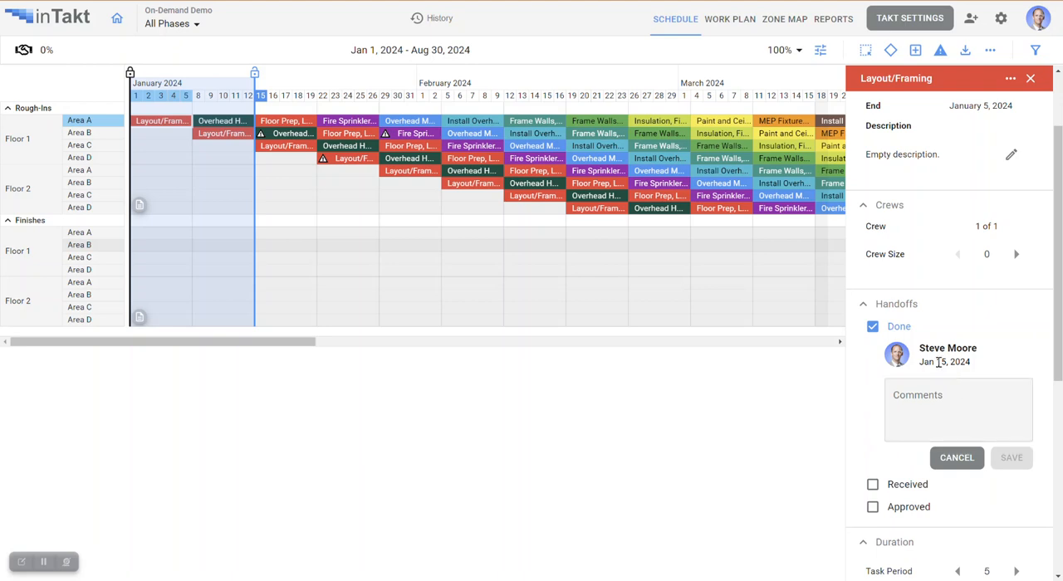
pyautogui.click(957, 457)
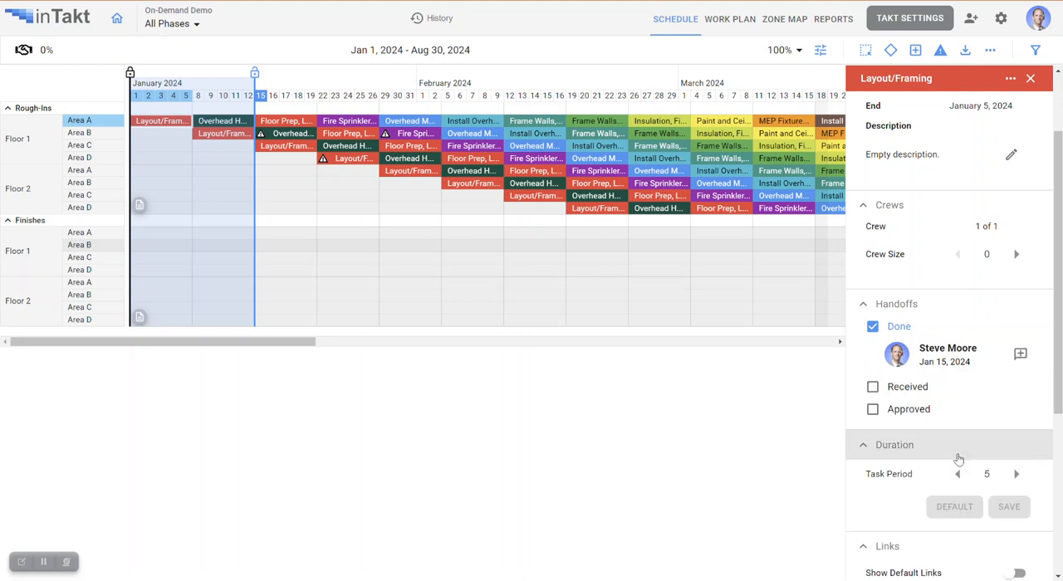
# - Mark the Area A Layout/Framing handoff as Received with the comment "A little messy, but okay", and as Approved
pyautogui.click(872, 389)
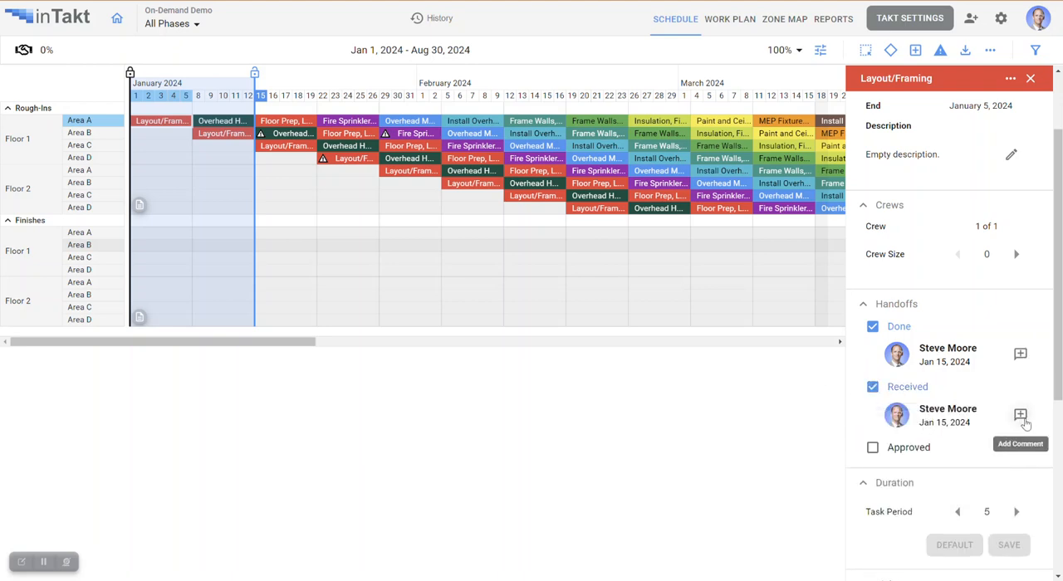
pyautogui.click(1017, 415)
pyautogui.click(928, 458)
pyautogui.write('A little messy, but okay')
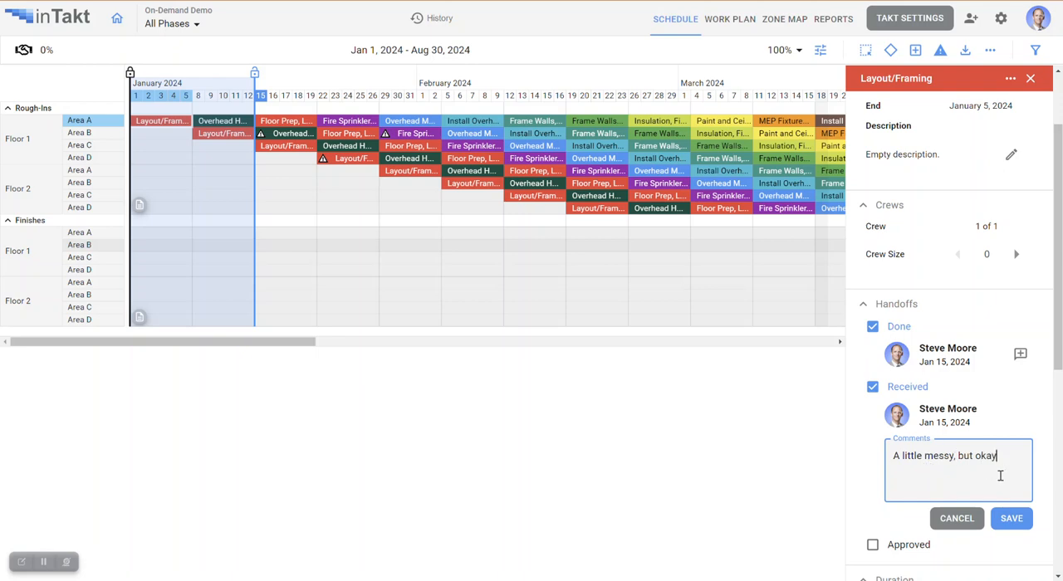
pyautogui.click(1014, 520)
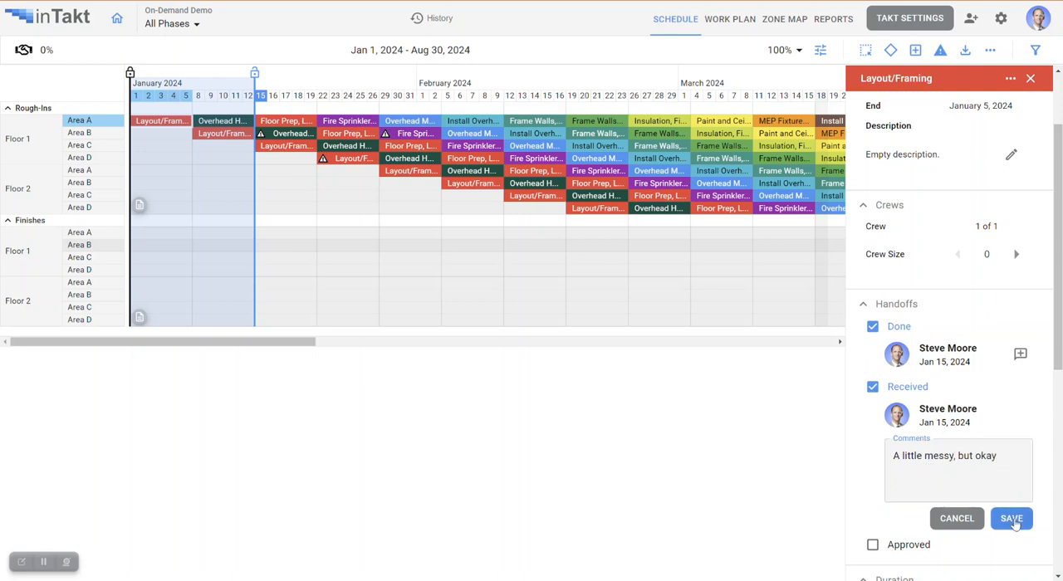
pyautogui.scroll(-2, 942, 315)
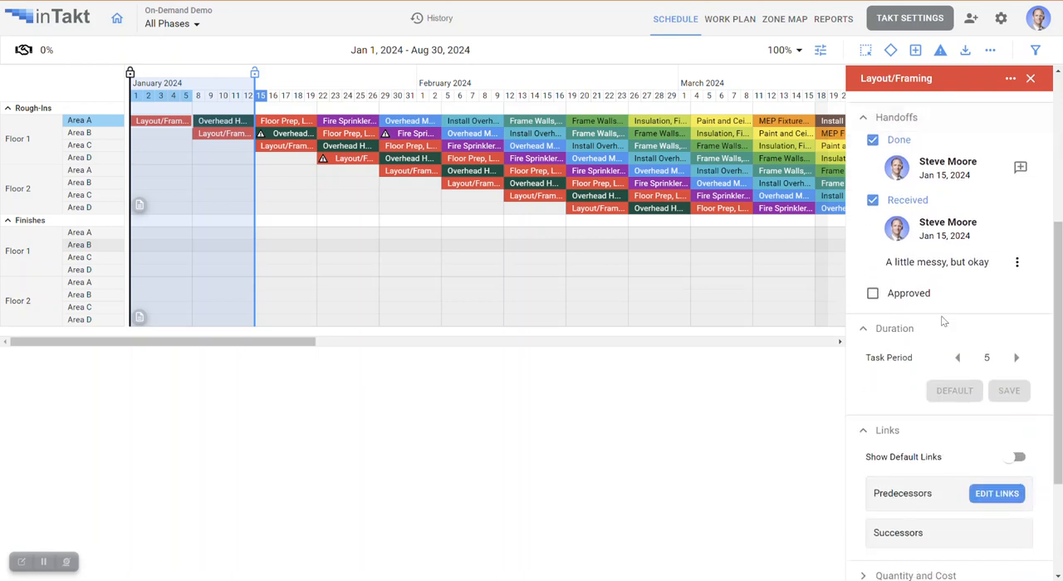
pyautogui.click(873, 295)
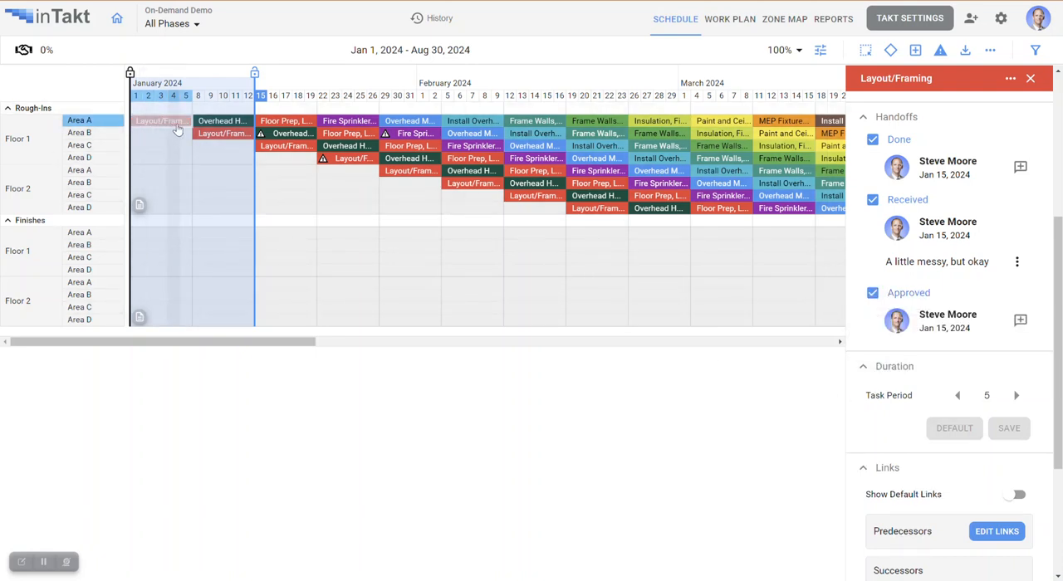
# - Mark the Overhead HVAC task in Floor 1 Area A as Done, Received and Approved
pyautogui.click(226, 123)
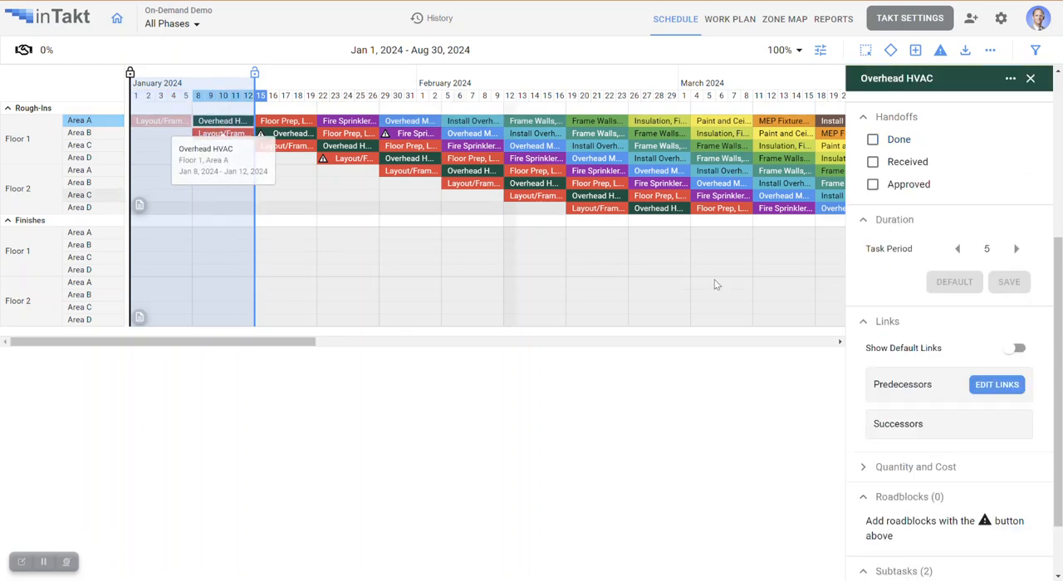
pyautogui.scroll(2, 897, 324)
pyautogui.click(873, 327)
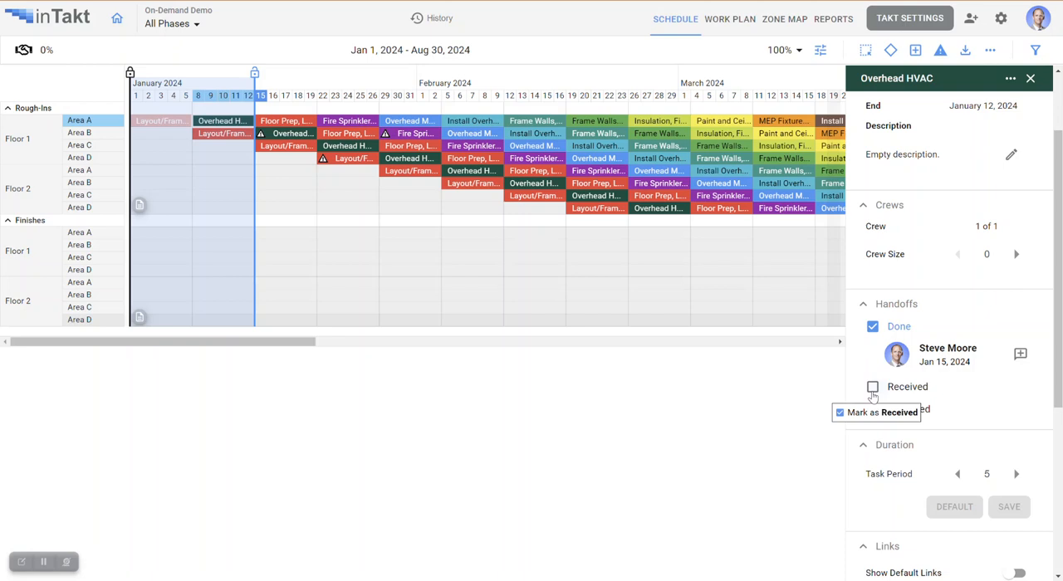
pyautogui.click(872, 392)
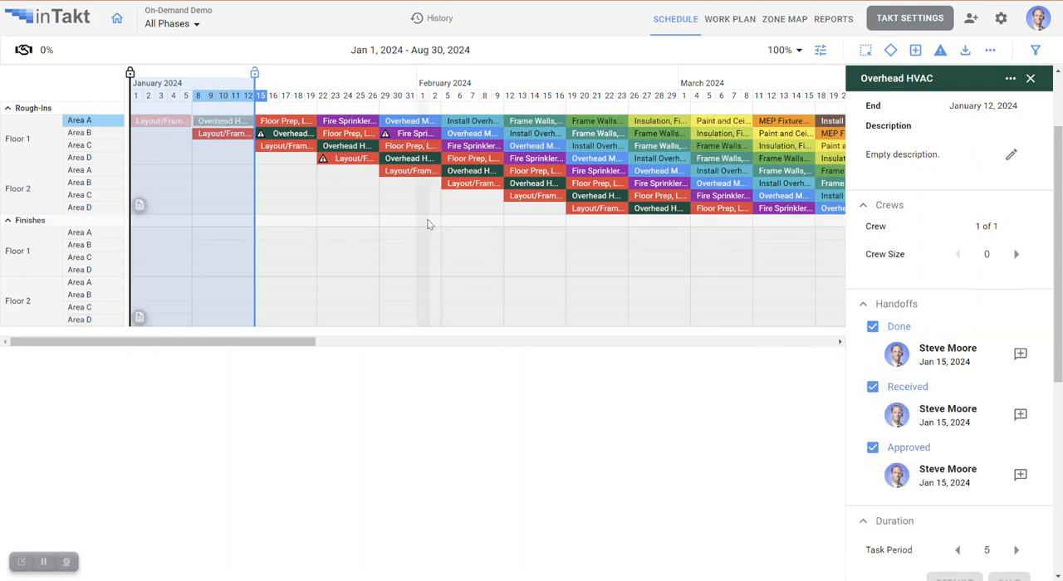
# - Set the task period of Layout/Framing in Floor 1 Area B to 7 days, with Design Issue as the reason for variance
pyautogui.click(229, 136)
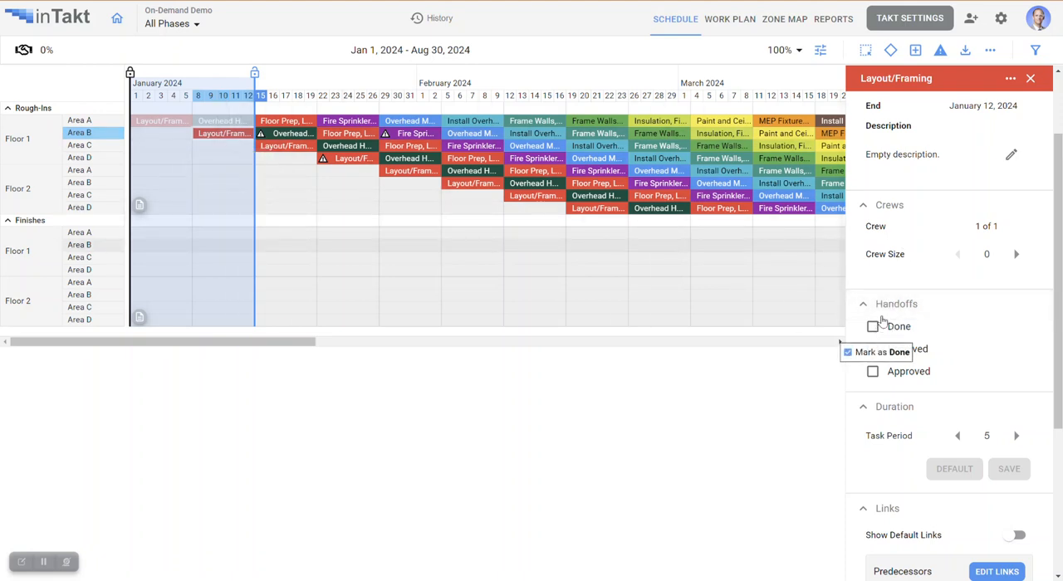
pyautogui.scroll(2, 902, 237)
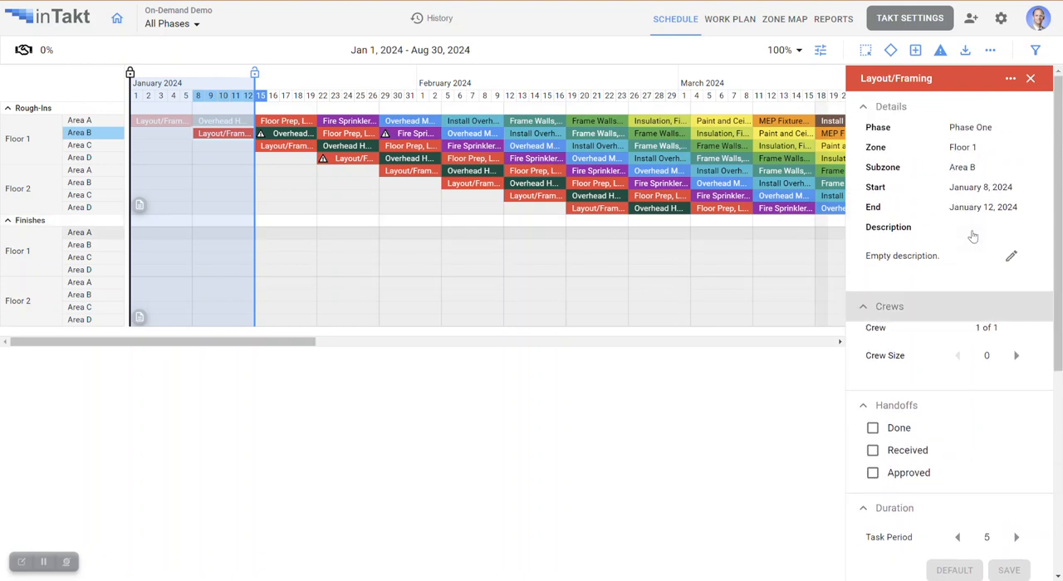
pyautogui.scroll(-4, 971, 302)
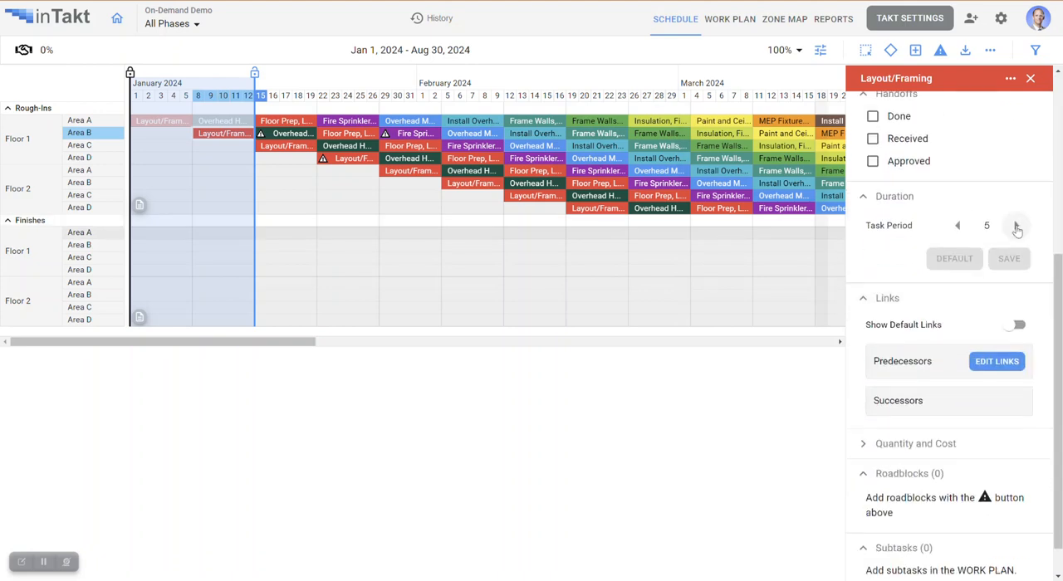
pyautogui.click(1017, 226)
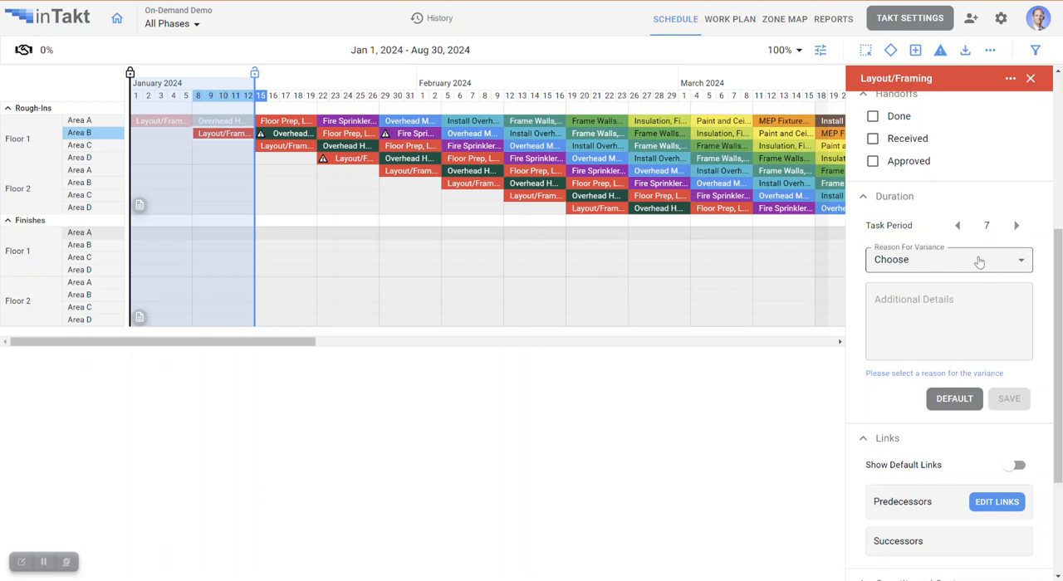
pyautogui.click(1023, 264)
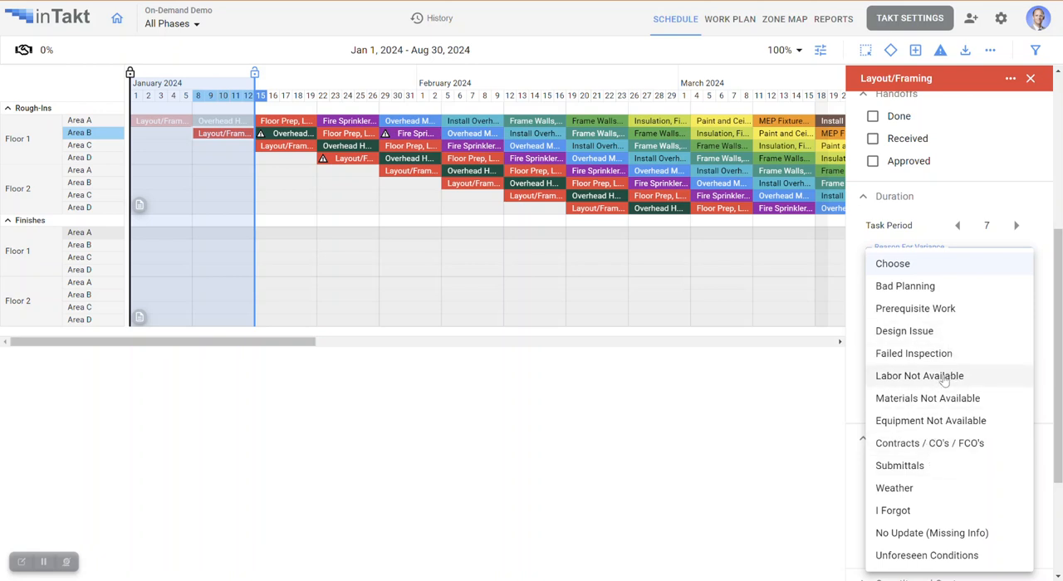
pyautogui.click(931, 330)
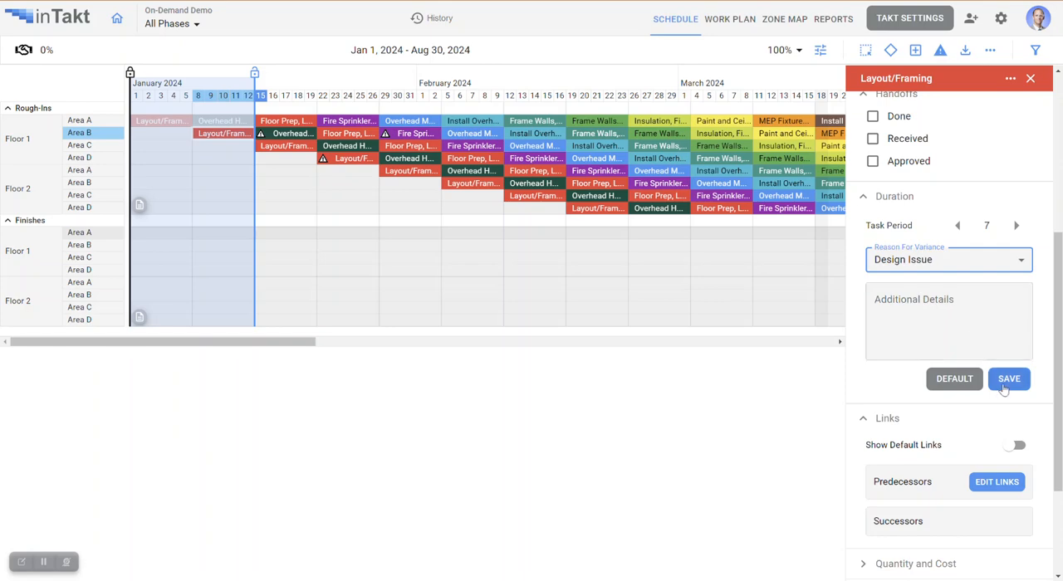
pyautogui.click(1010, 379)
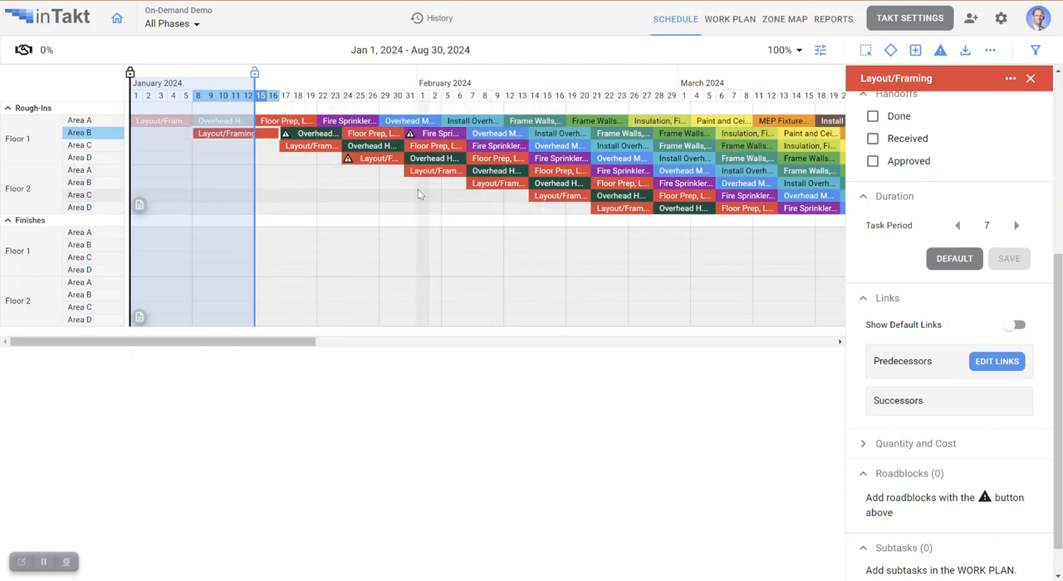
# - Show default links for Overhead HVAC in Floor 1 Area B and set its Layout/Framing predecessor link value to 2
pyautogui.scroll(-1, 979, 272)
pyautogui.scroll(-1, 980, 272)
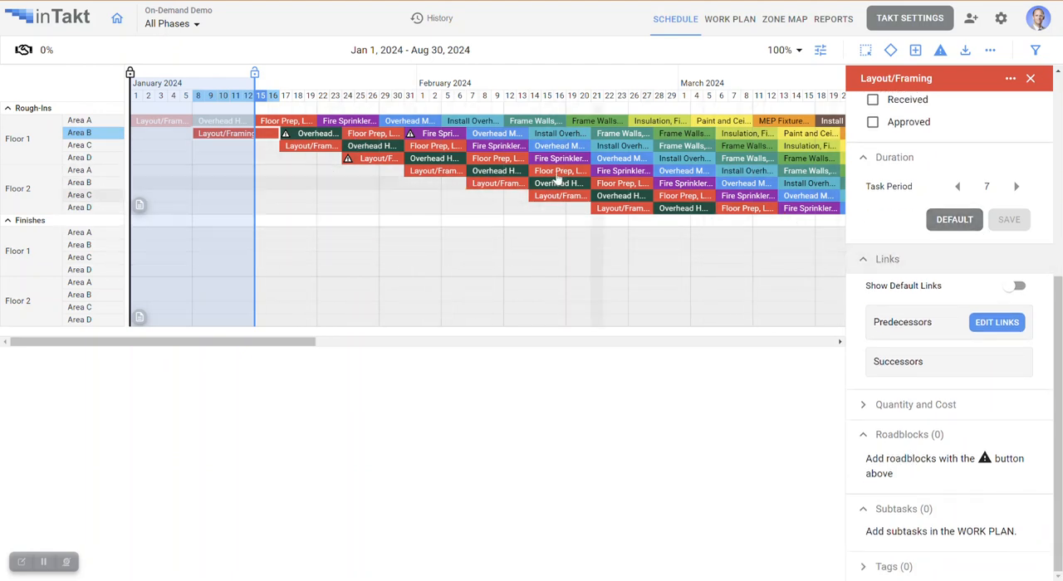
pyautogui.click(321, 134)
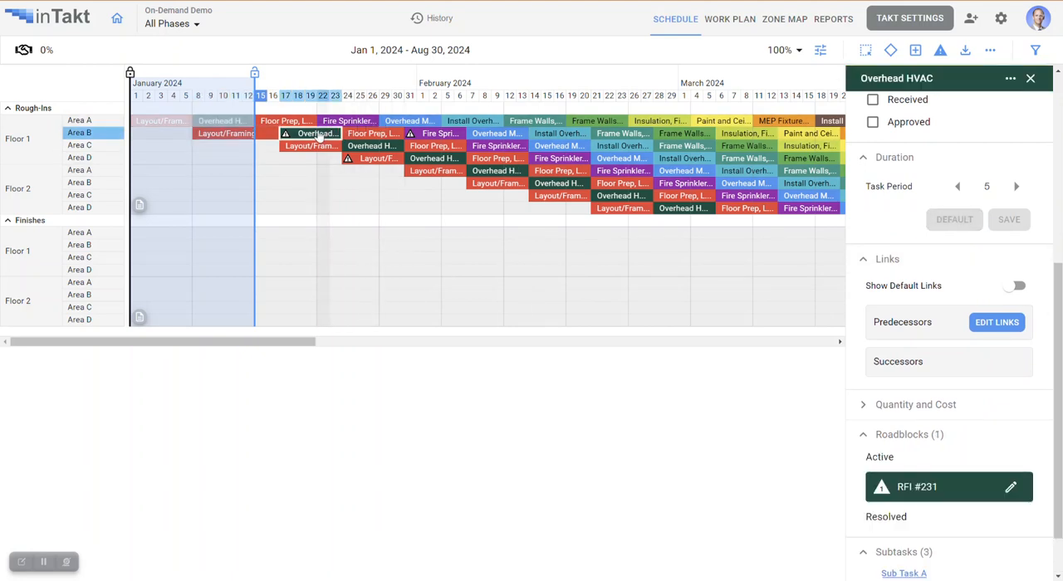
pyautogui.click(1011, 287)
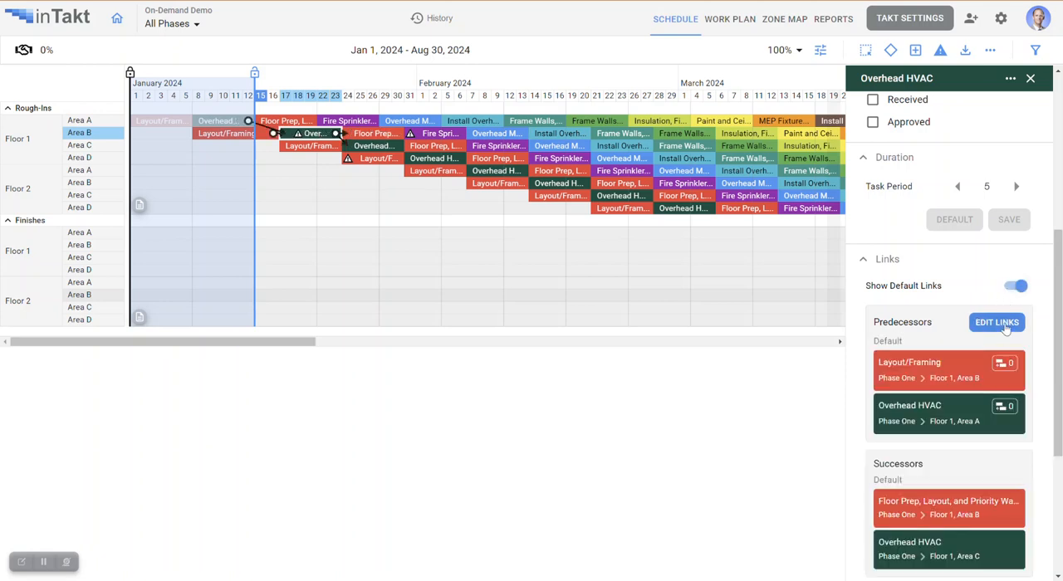
pyautogui.click(1004, 325)
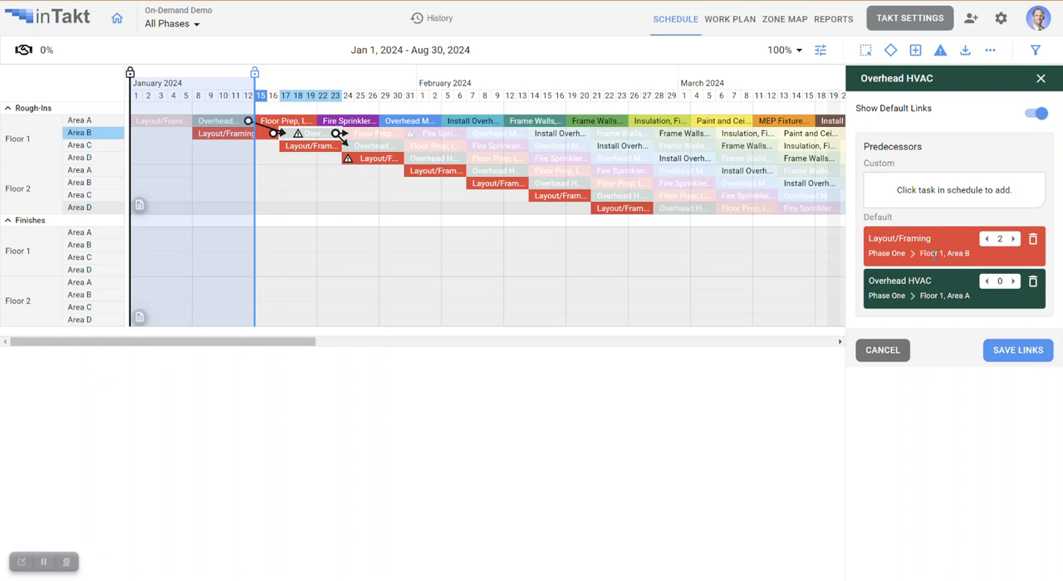
pyautogui.click(1015, 352)
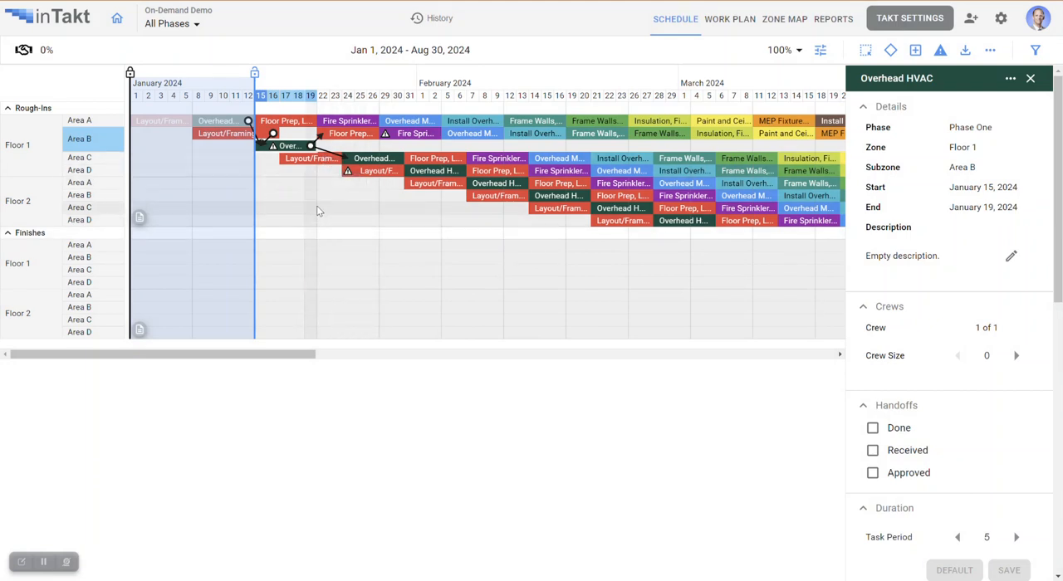
# - Set the predecessor link of Layout/Framing in Floor 1 Area C to Area B's Layout/Framing to -2 and save the links
pyautogui.click(317, 164)
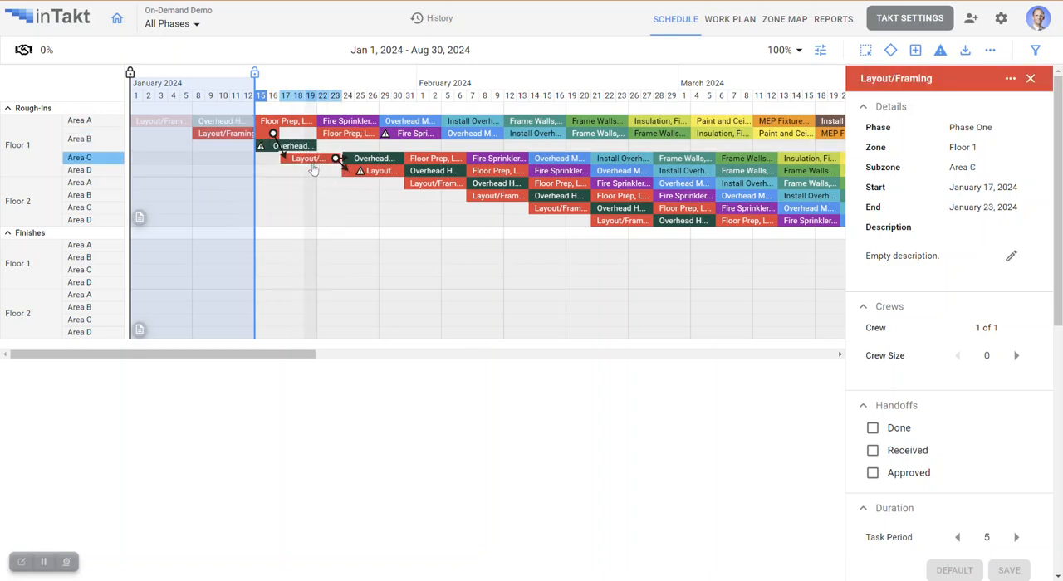
pyautogui.click(378, 160)
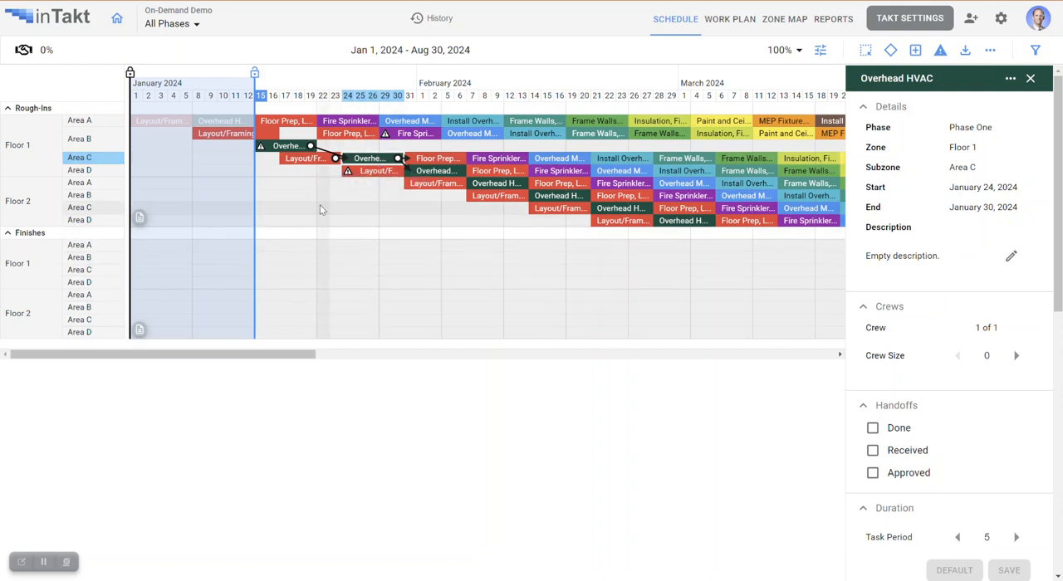
pyautogui.click(279, 147)
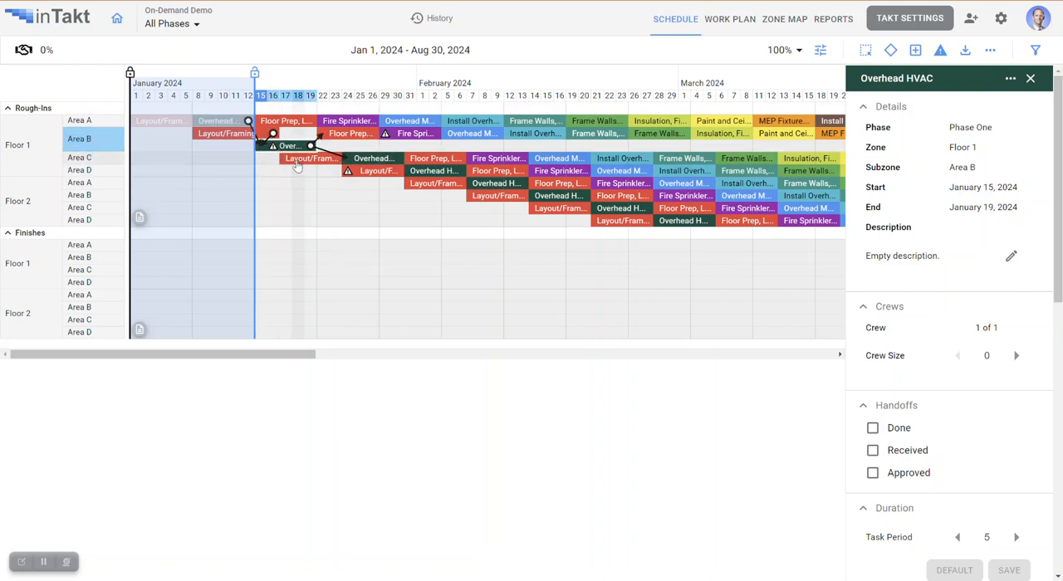
pyautogui.click(300, 166)
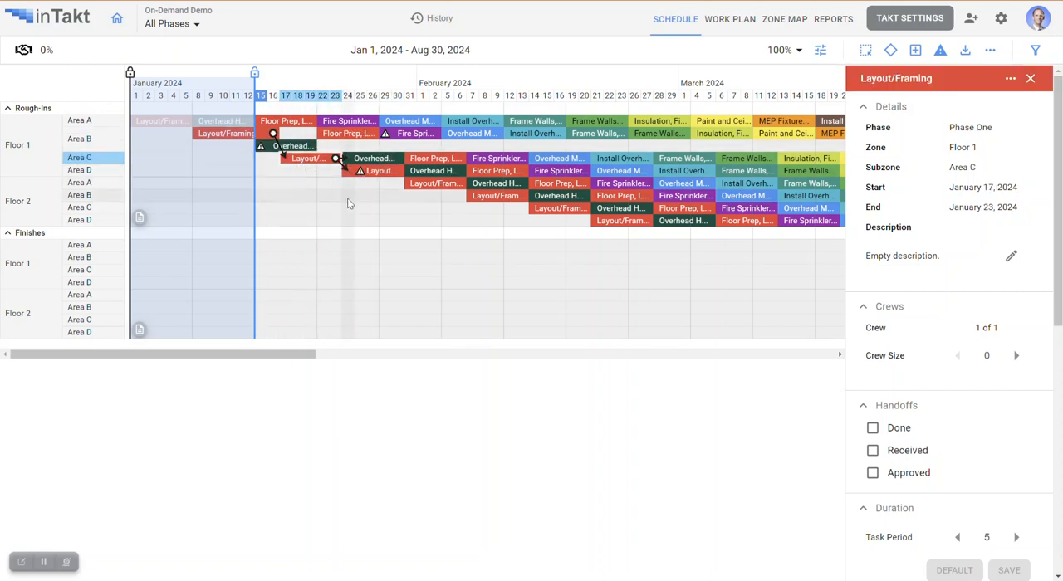
pyautogui.scroll(-5, 994, 267)
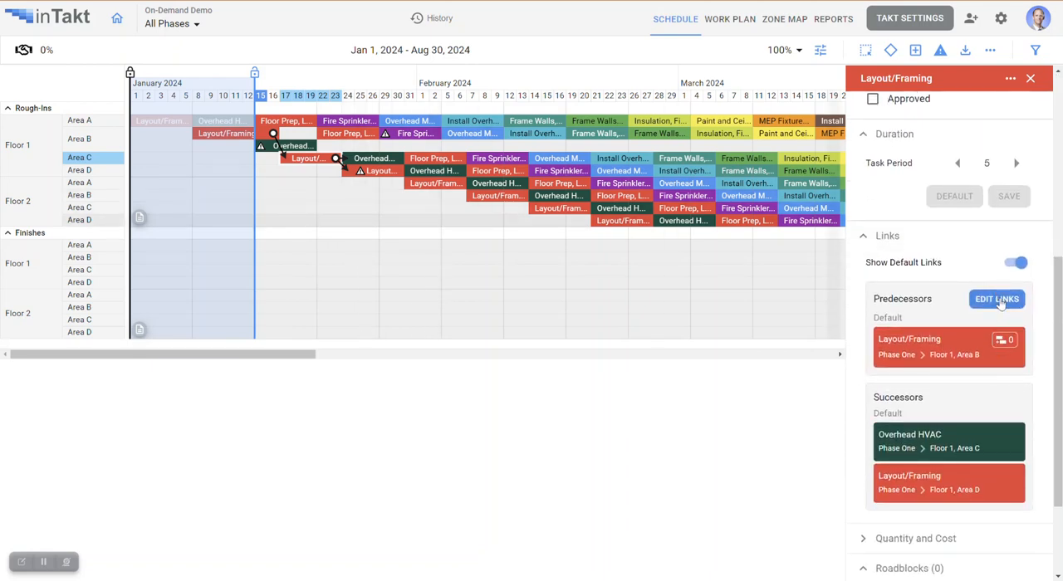
pyautogui.click(998, 301)
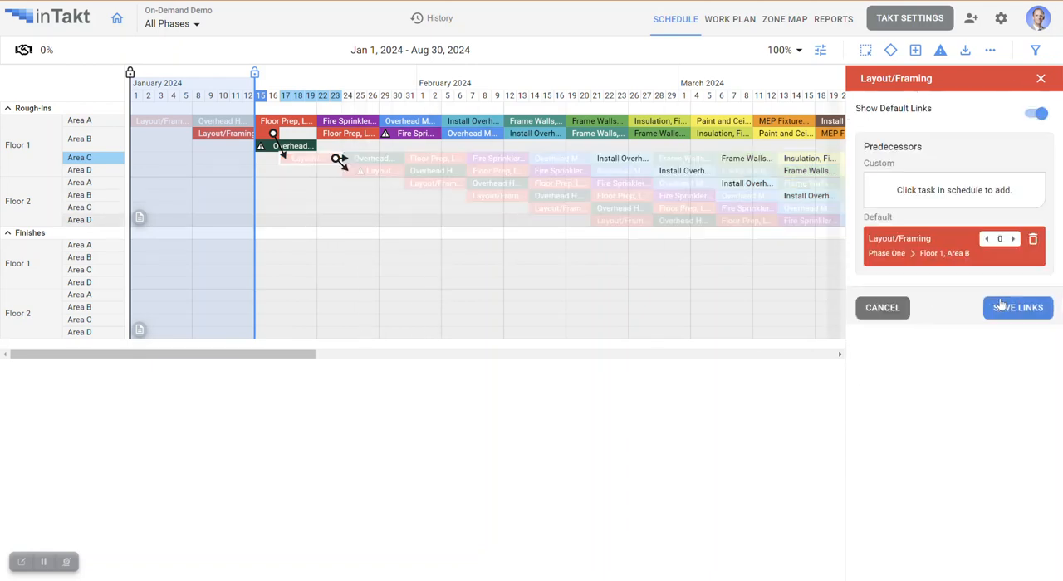
pyautogui.click(986, 240)
pyautogui.click(988, 240)
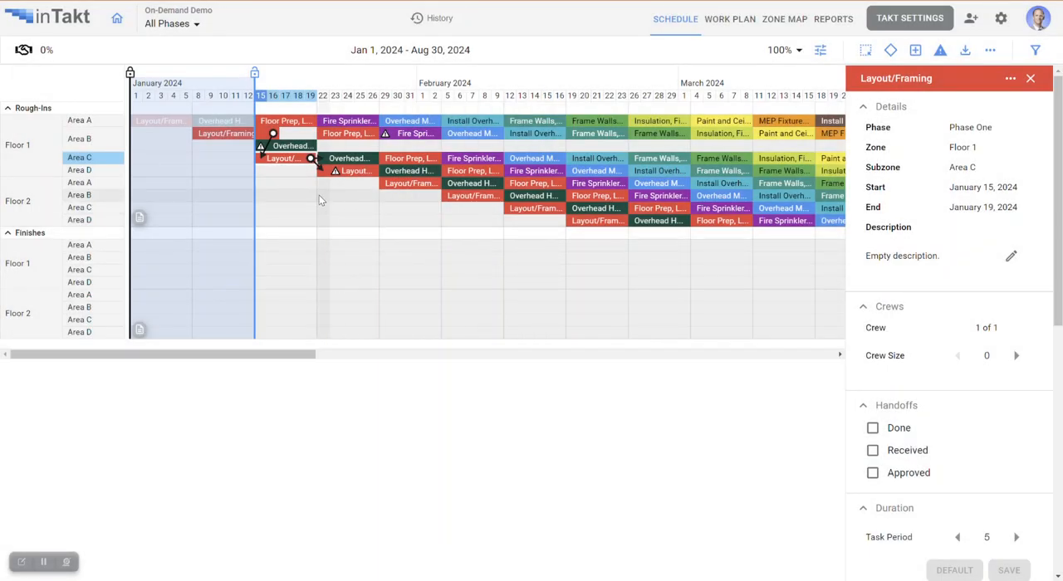
pyautogui.click(1031, 78)
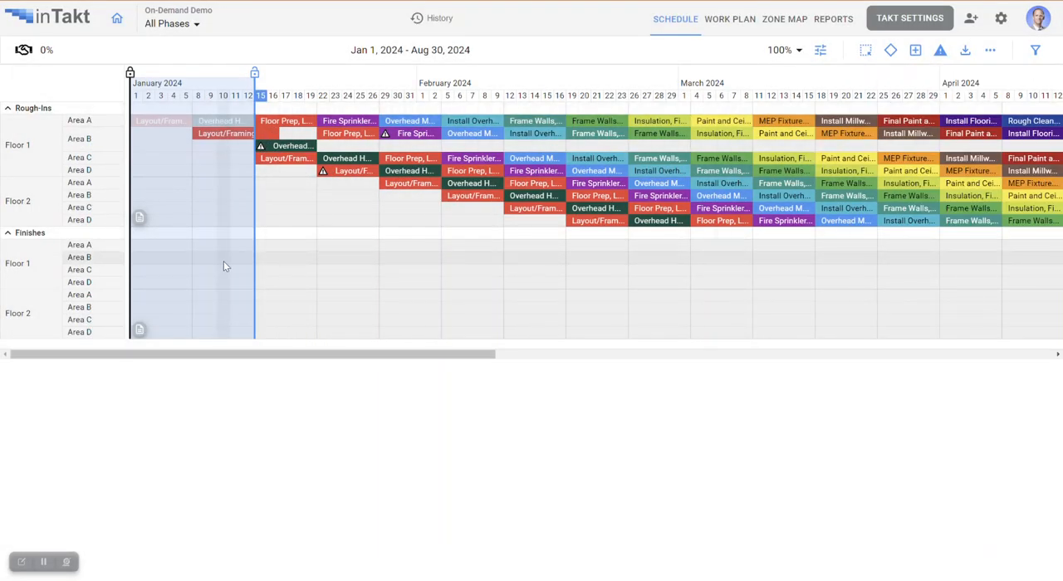
# - Examine the links of Layout/Framing and Overhead HVAC in Floor 1 Area B and of Layout/Framing in Area C
pyautogui.click(200, 138)
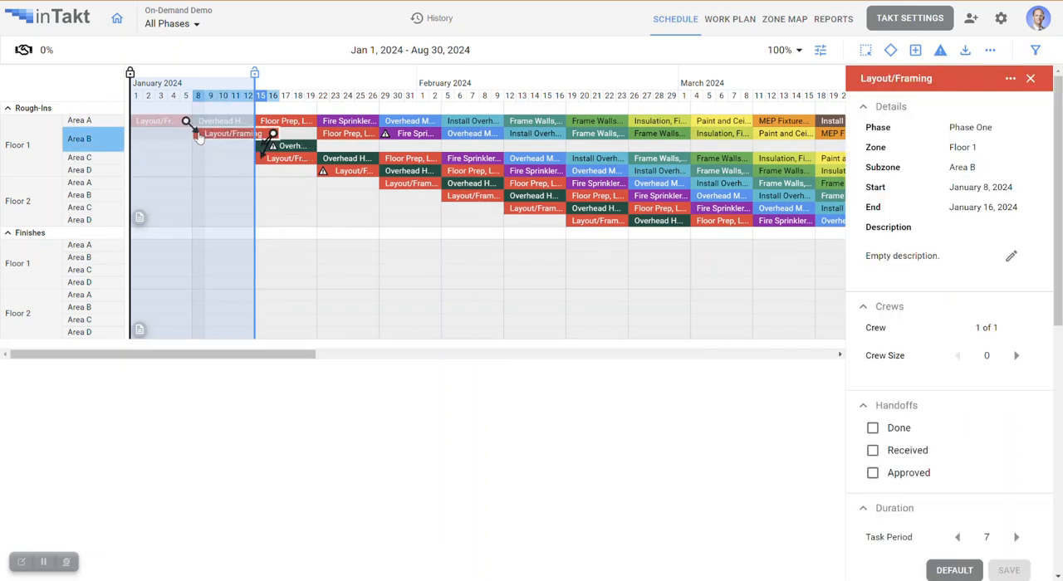
pyautogui.click(309, 148)
pyautogui.click(310, 159)
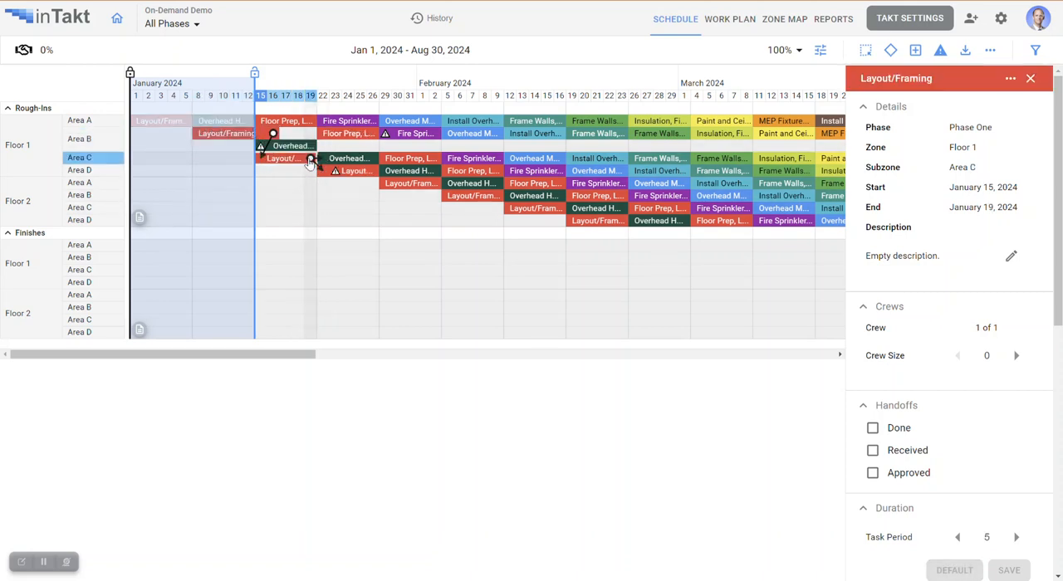
pyautogui.click(1031, 79)
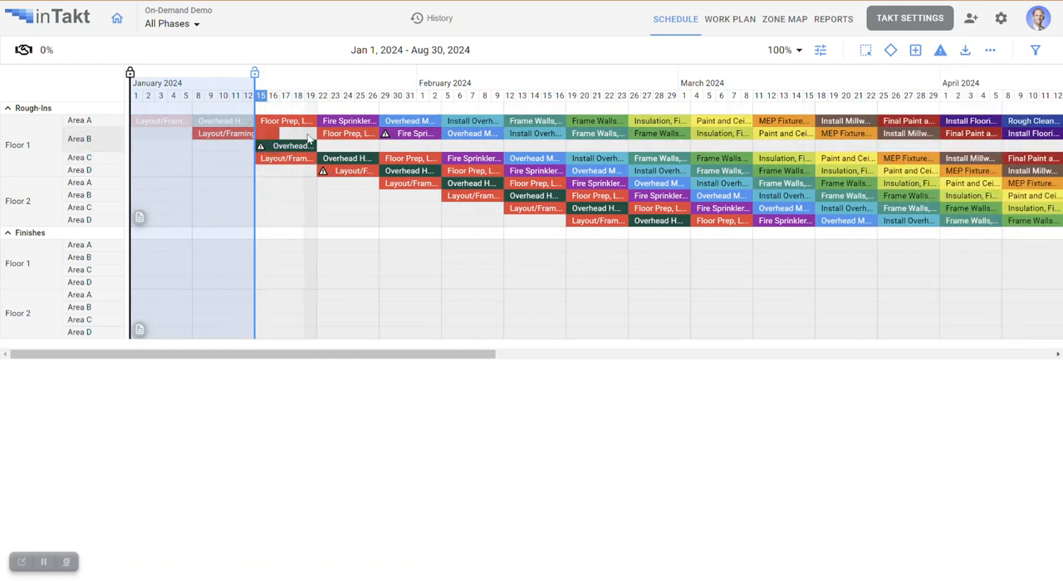
# - Turn off the Multi-Row Zones display and inspect the overlapping Overhead HVAC and Layout/Framing tasks in Floor 1 Area B
pyautogui.click(823, 53)
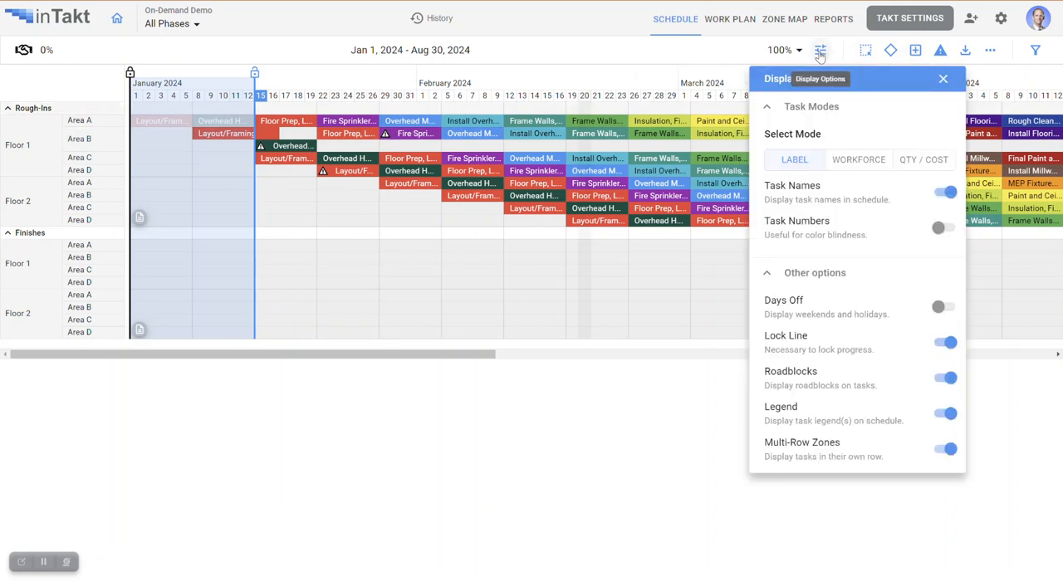
pyautogui.click(947, 451)
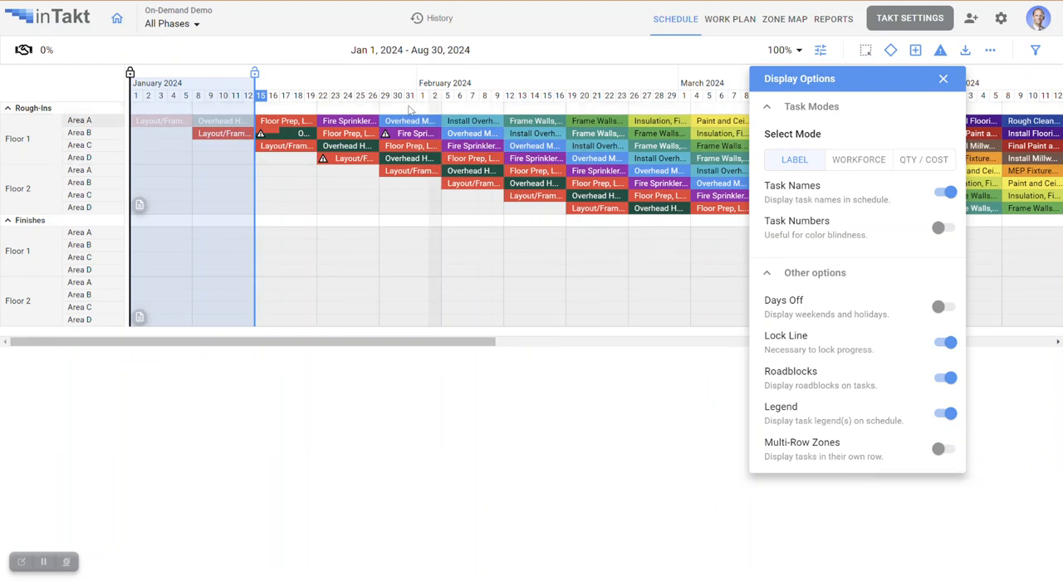
pyautogui.click(944, 79)
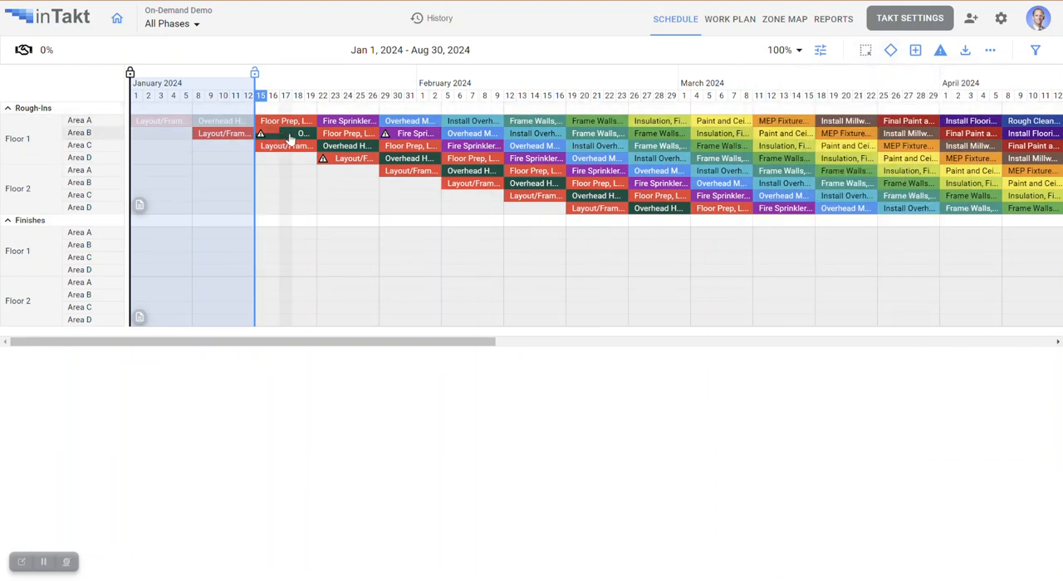
pyautogui.click(289, 136)
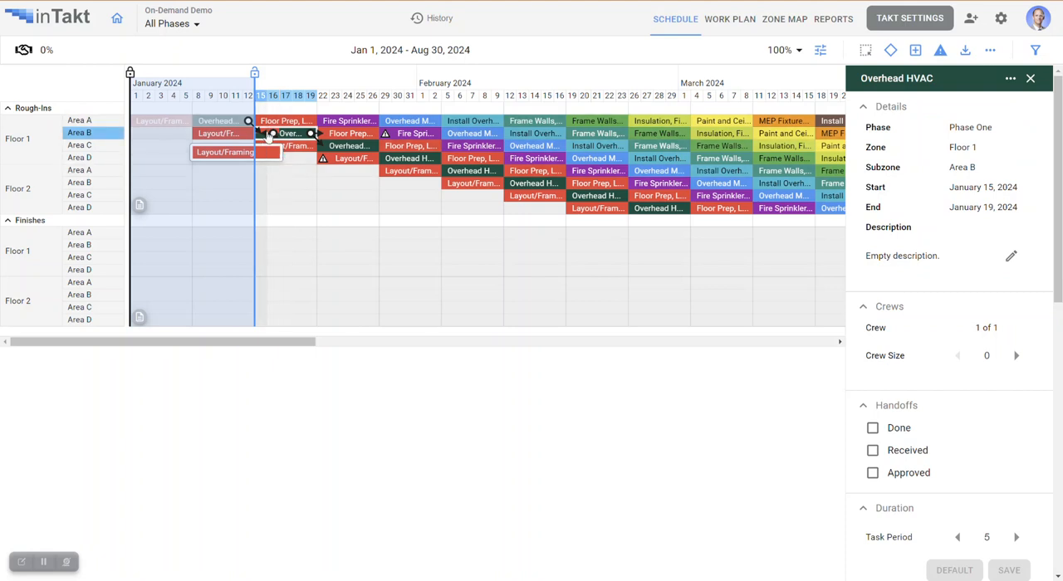
pyautogui.click(257, 152)
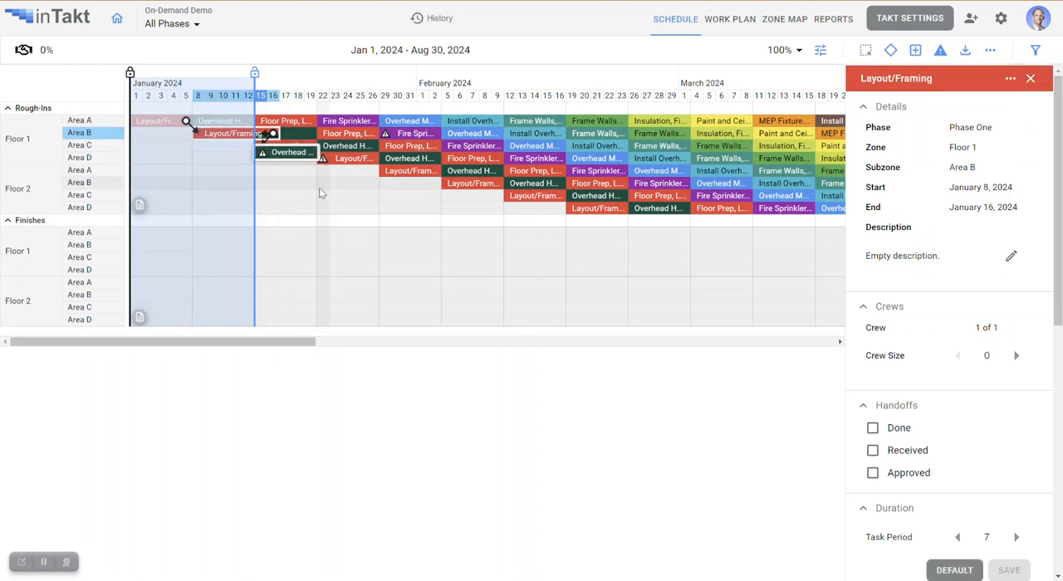
pyautogui.click(350, 149)
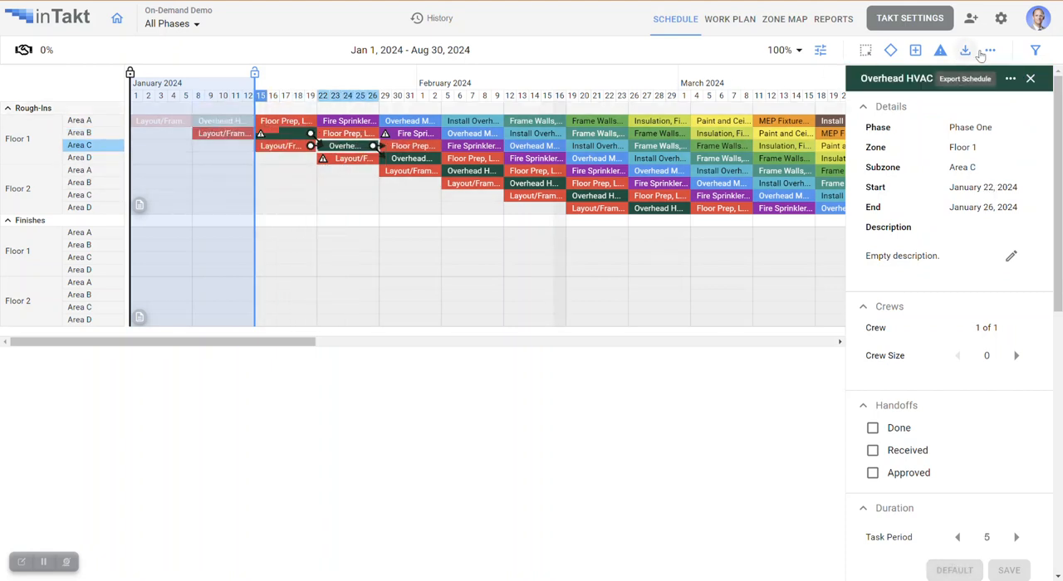
# - Turn the Multi-Row Zones display back on so tasks show in their own row
pyautogui.click(821, 49)
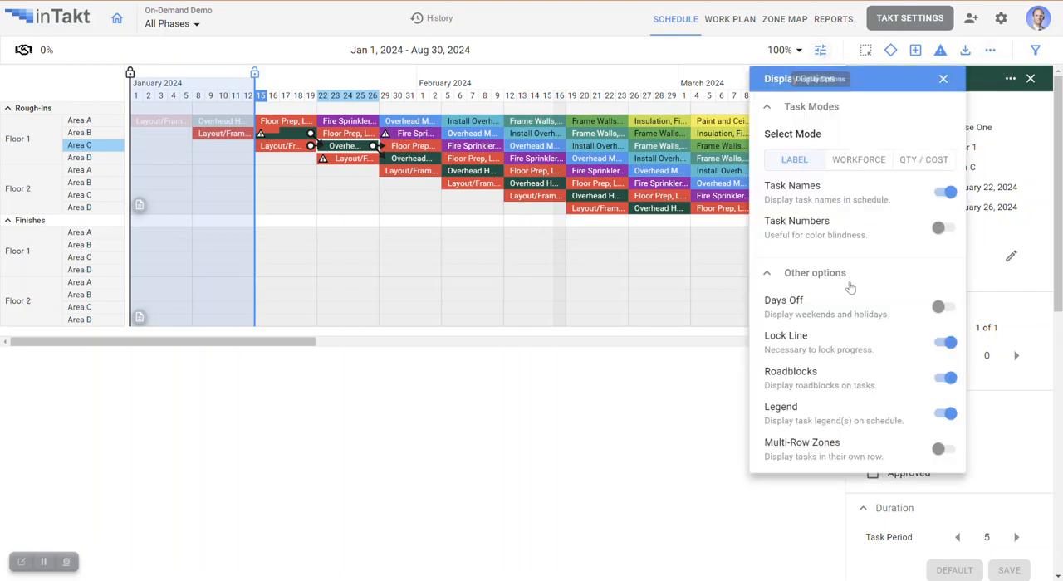
pyautogui.click(939, 450)
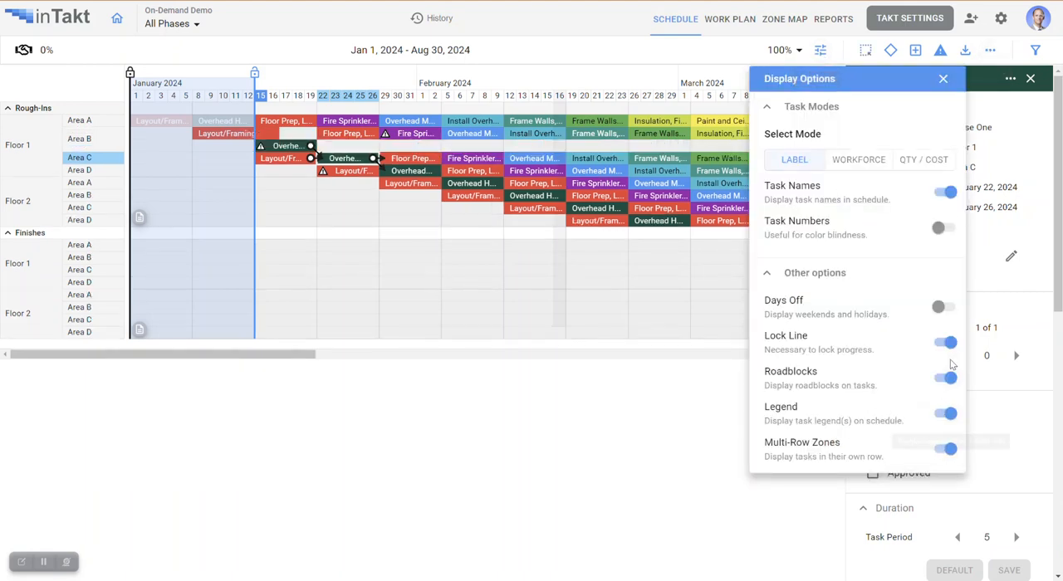
pyautogui.click(944, 78)
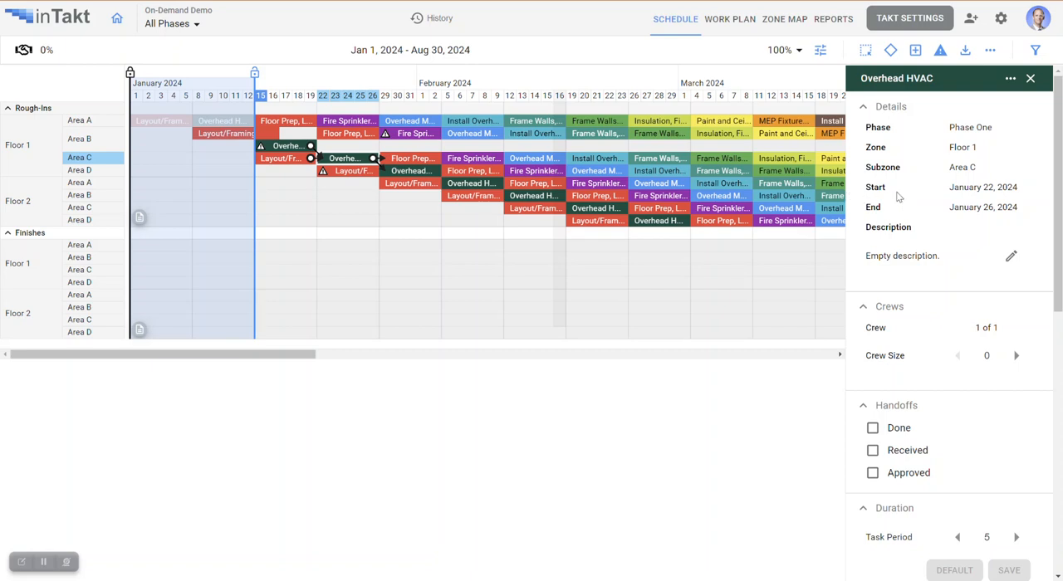
# - Close the Overhead HVAC task details and lock the schedule progress through January 12
pyautogui.moveTo(816, 195)
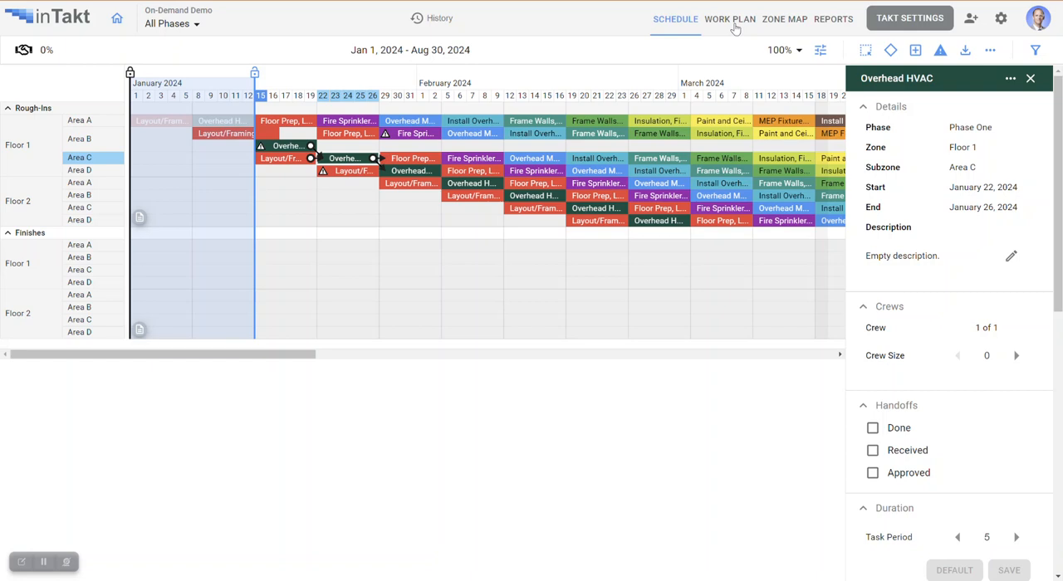
pyautogui.click(1032, 79)
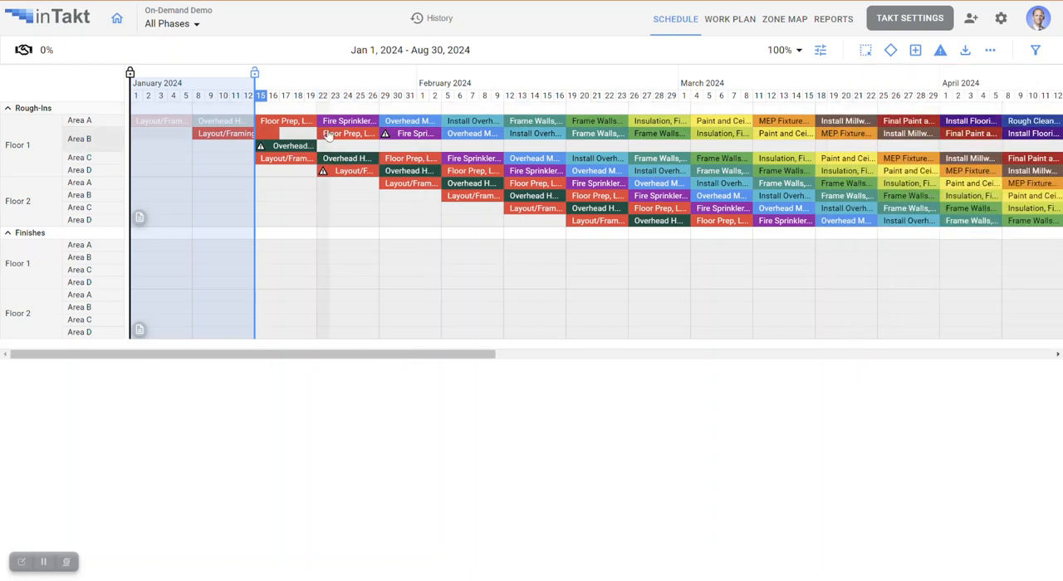
pyautogui.click(255, 74)
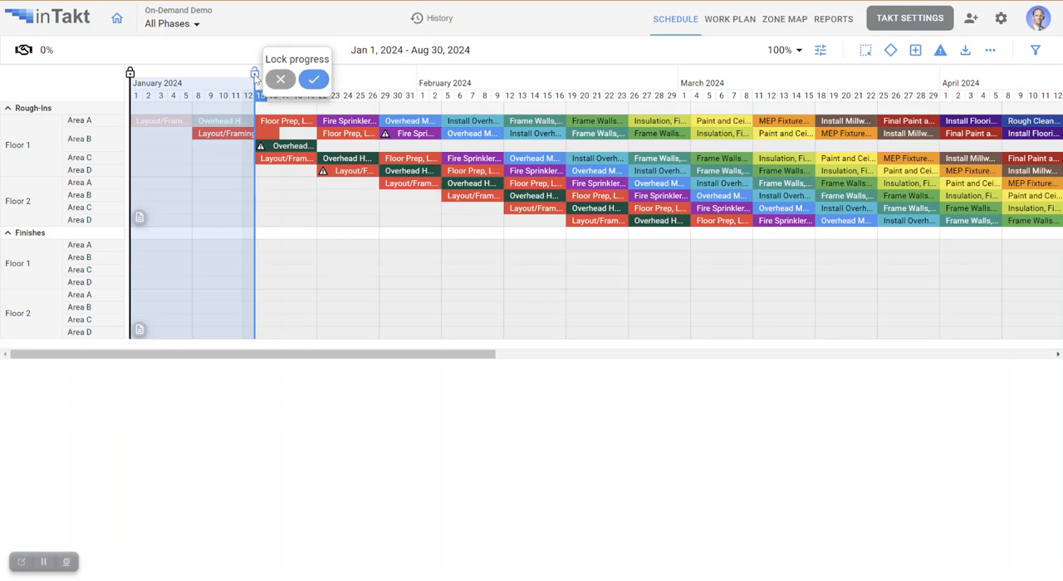
pyautogui.click(314, 81)
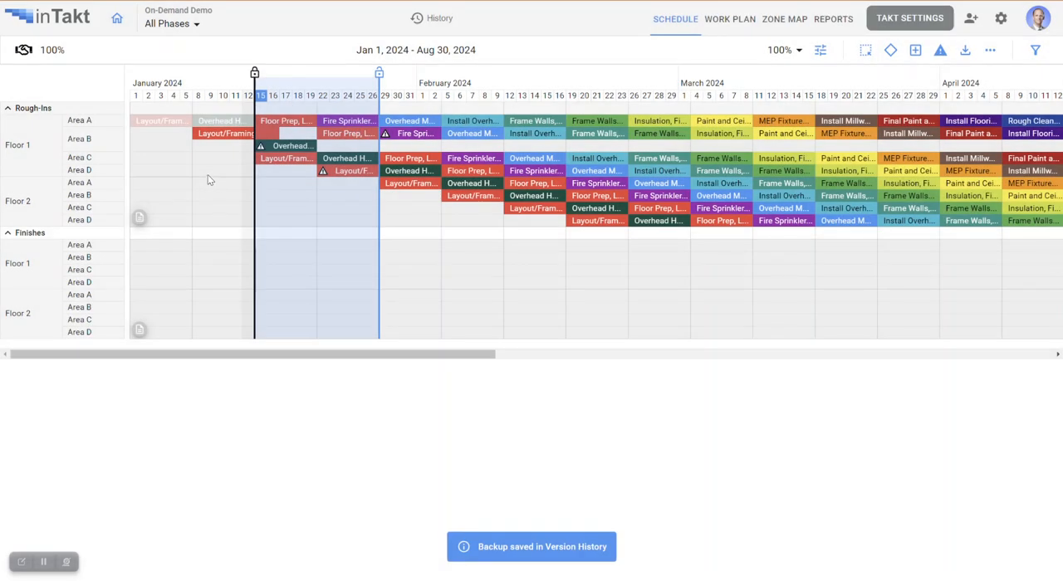
# - Mark the January 15–19 Floor Prep, Layout task in Floor 1 Area A as Done, Received and Approved
pyautogui.click(282, 122)
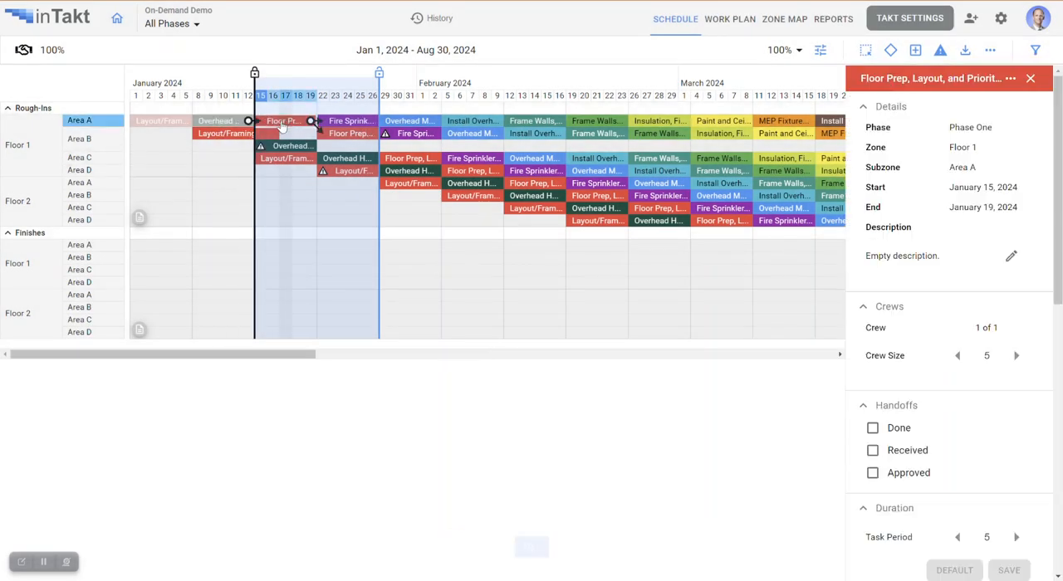
pyautogui.click(872, 428)
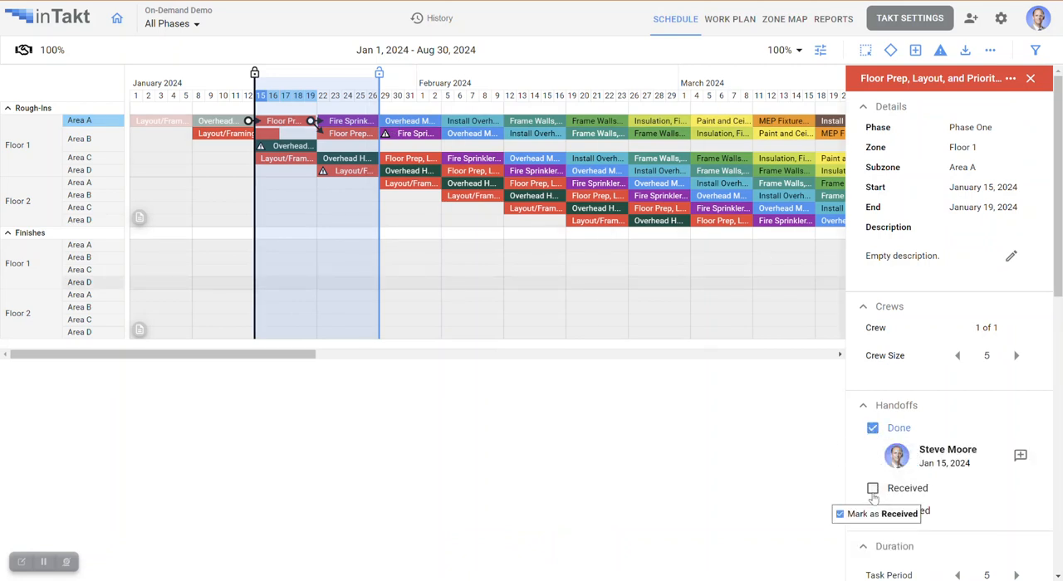
pyautogui.click(872, 491)
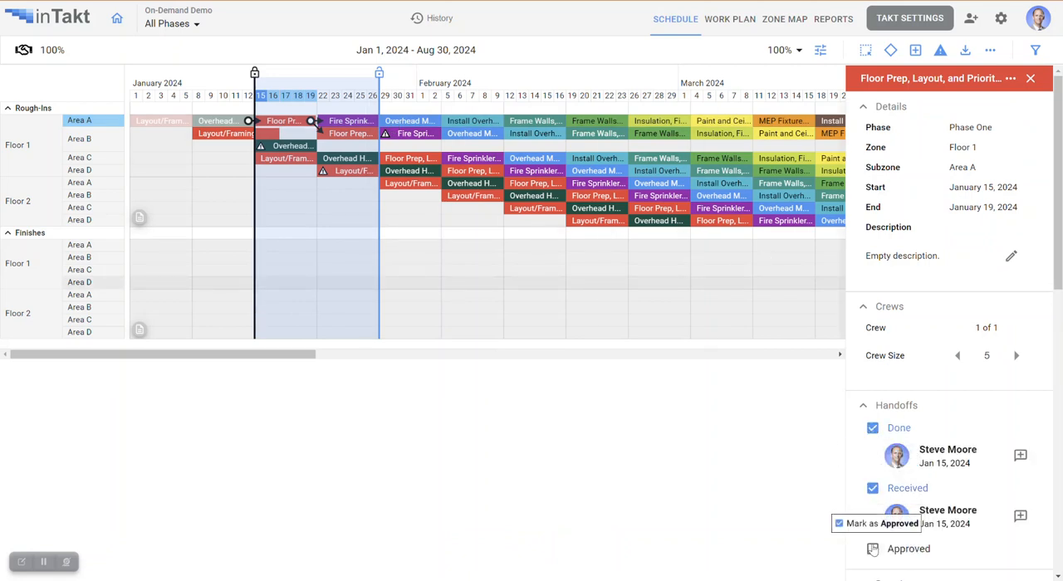
pyautogui.click(872, 549)
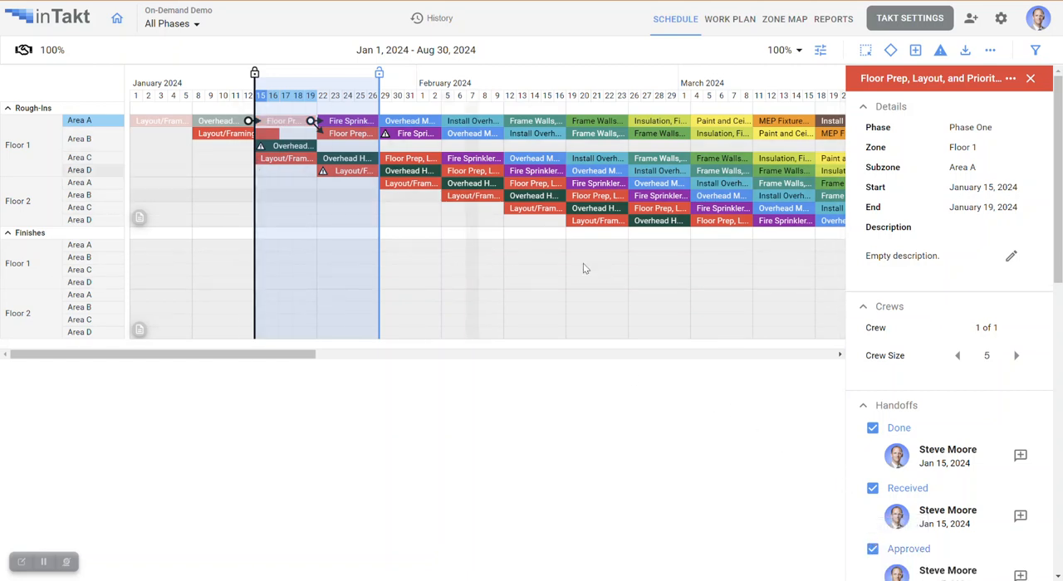
# - Mark the Layout/Framing handoff in Floor 1 Area B as Not Done and Not Received
pyautogui.click(236, 136)
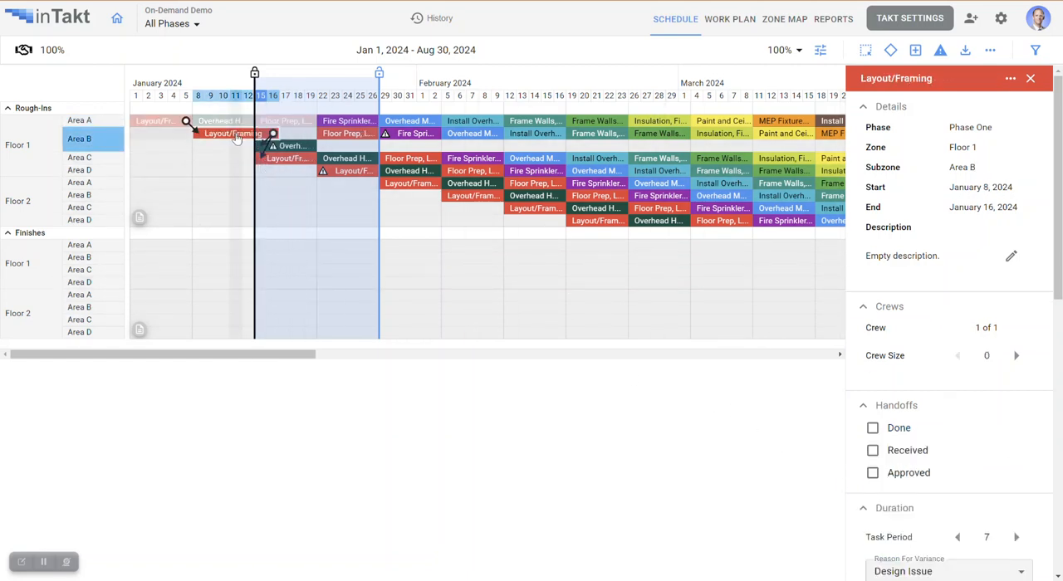
pyautogui.click(872, 432)
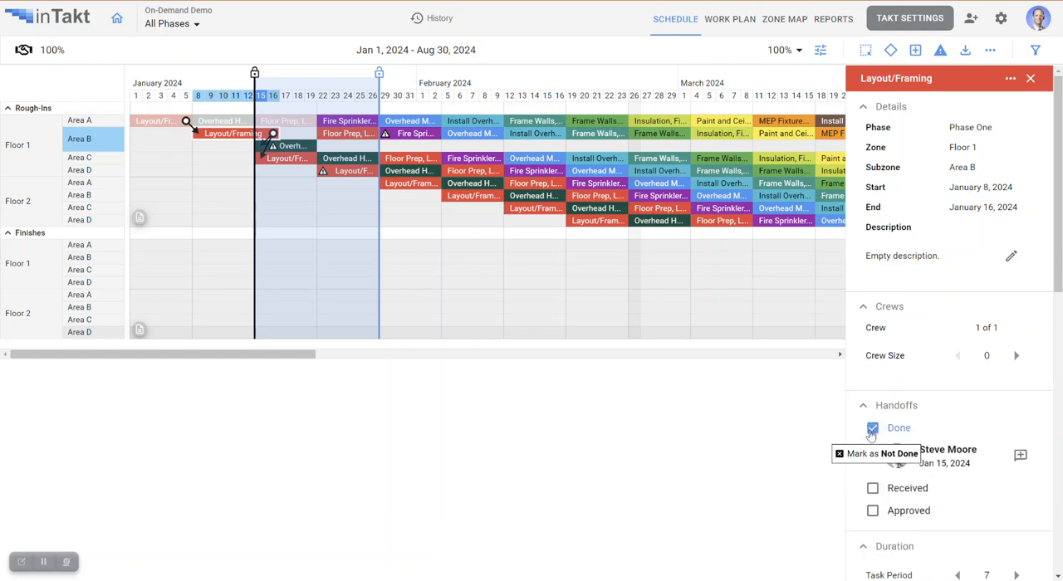
pyautogui.click(872, 489)
pyautogui.scroll(-1, 877, 449)
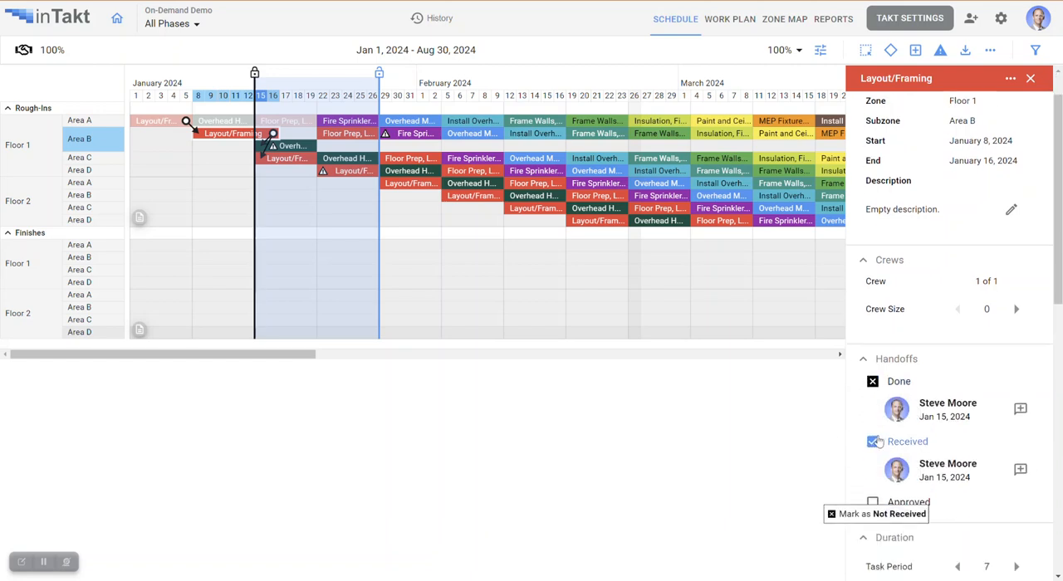
pyautogui.scroll(-3, 878, 443)
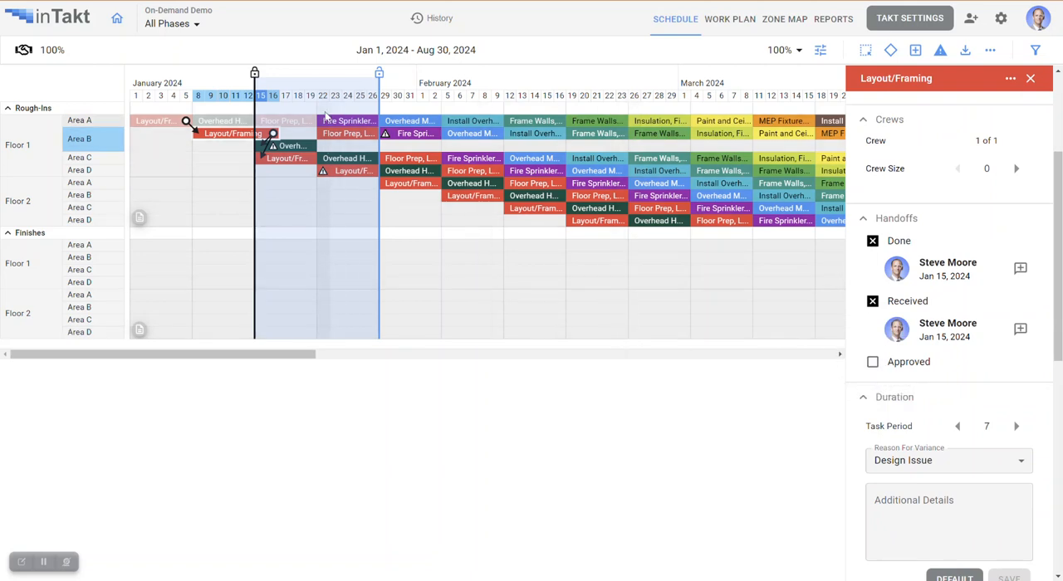
# - Move the lock line to the end of January 23, lock progress there, and close the task details
pyautogui.moveTo(379, 73); pyautogui.dragTo(342, 82)
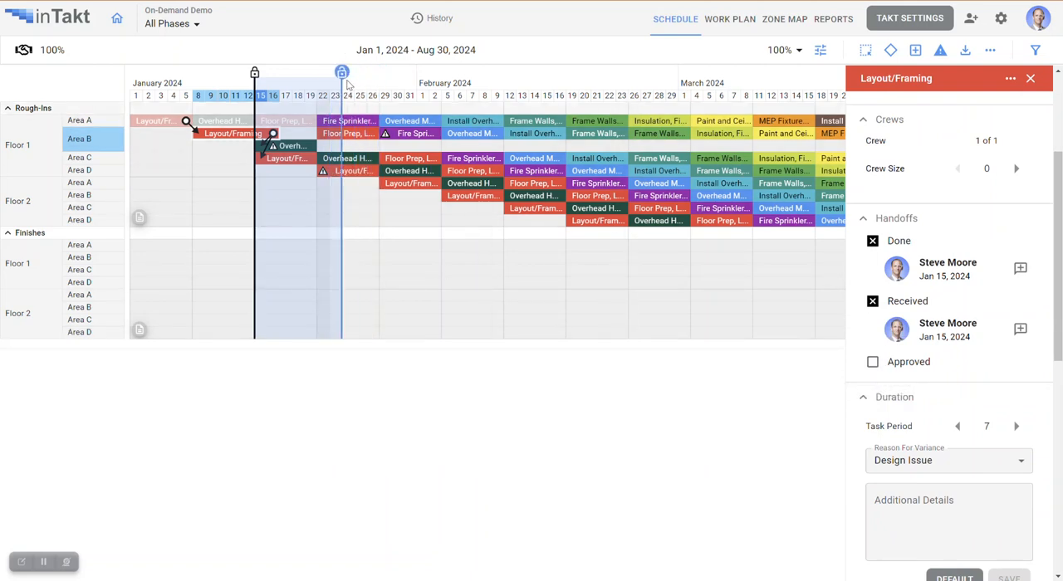
pyautogui.click(399, 80)
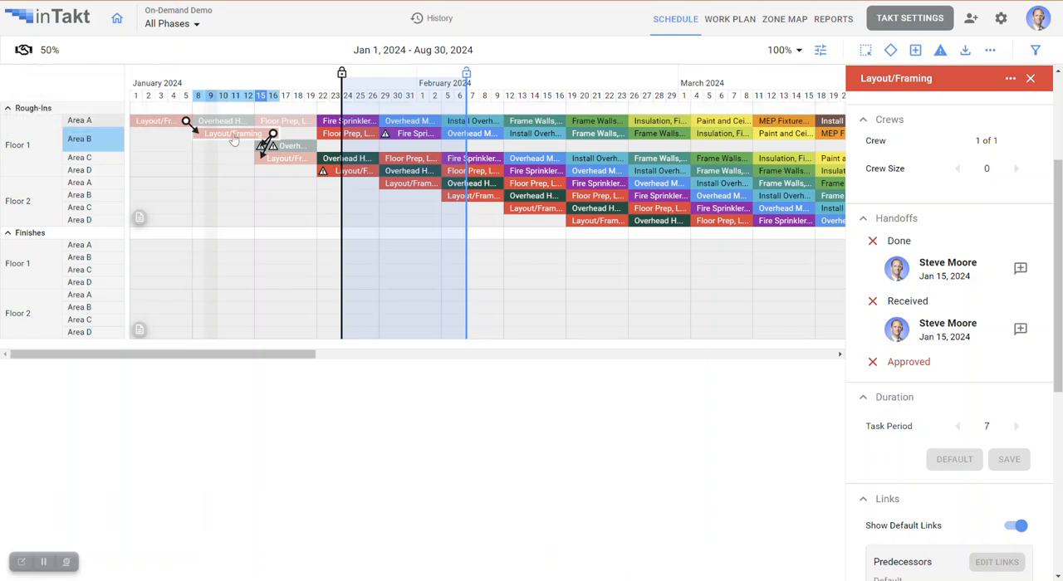
pyautogui.click(1032, 79)
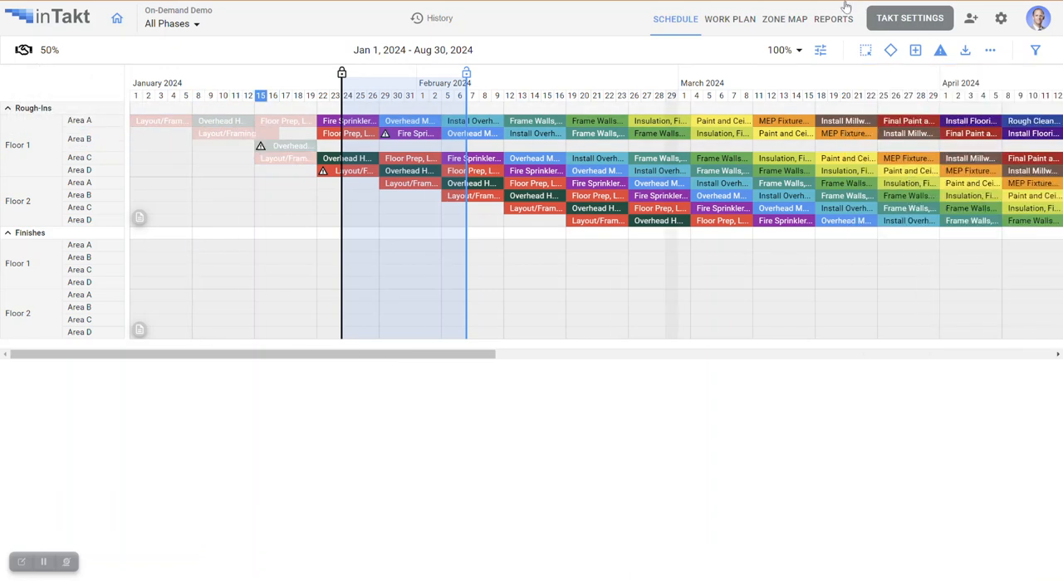
# - Examine the % Clean Handoffs, Variance by Task and Variance by Reason reports for the project
pyautogui.click(829, 26)
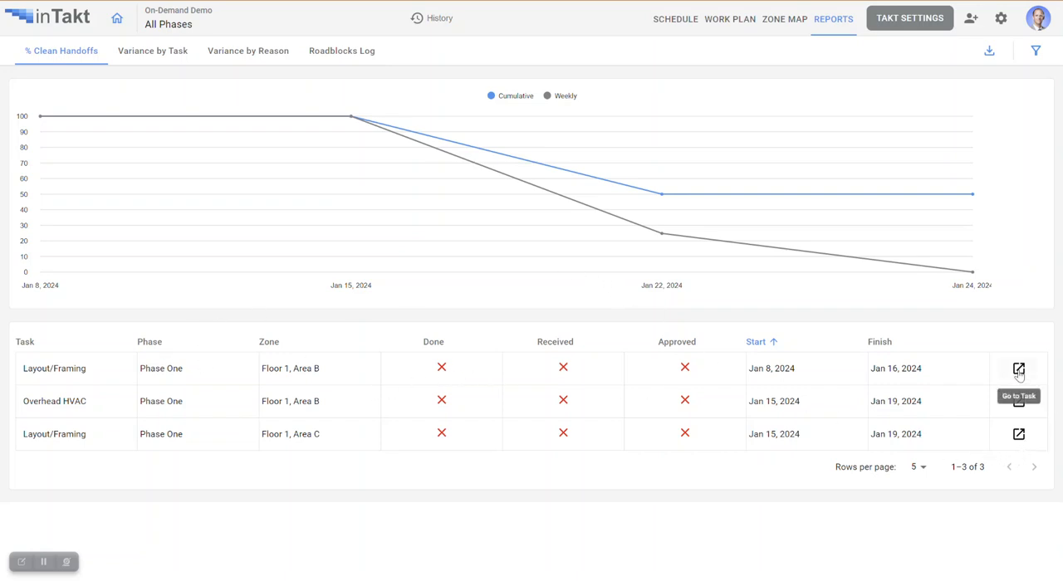
pyautogui.click(149, 56)
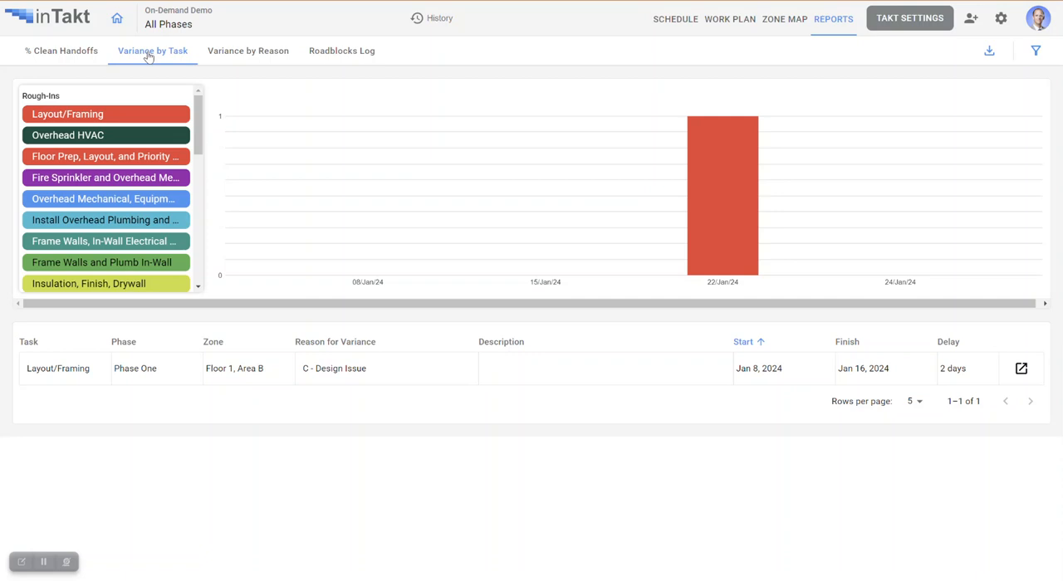
pyautogui.moveTo(502, 303); pyautogui.dragTo(686, 314)
pyautogui.moveTo(569, 305); pyautogui.dragTo(537, 309)
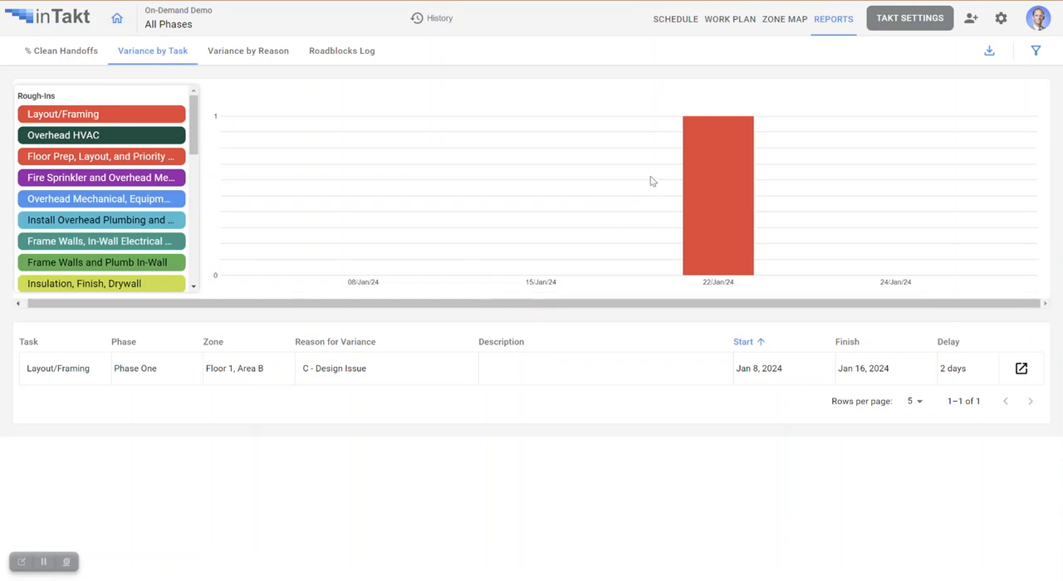
pyautogui.moveTo(696, 179)
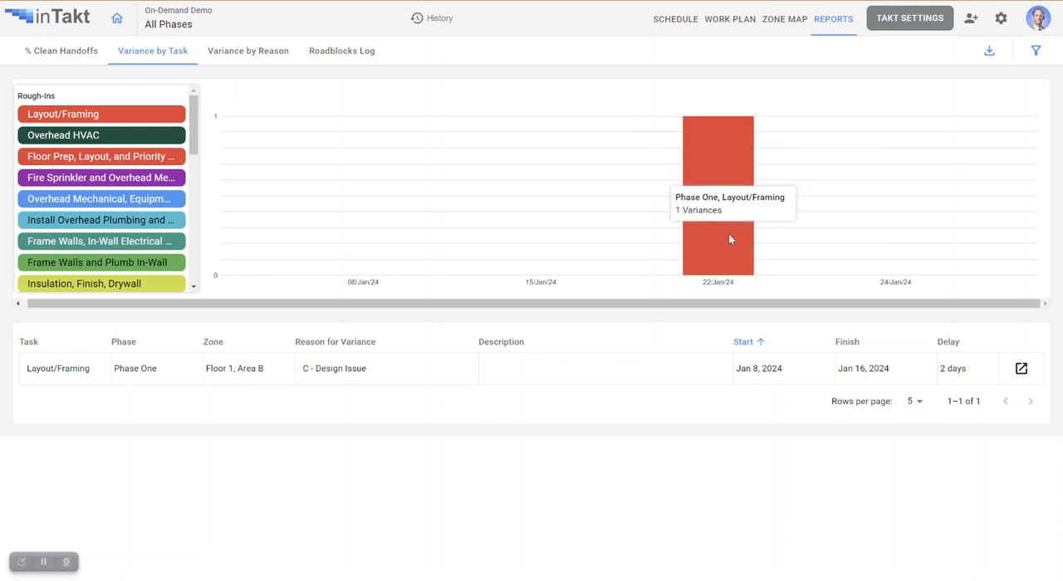
pyautogui.click(268, 52)
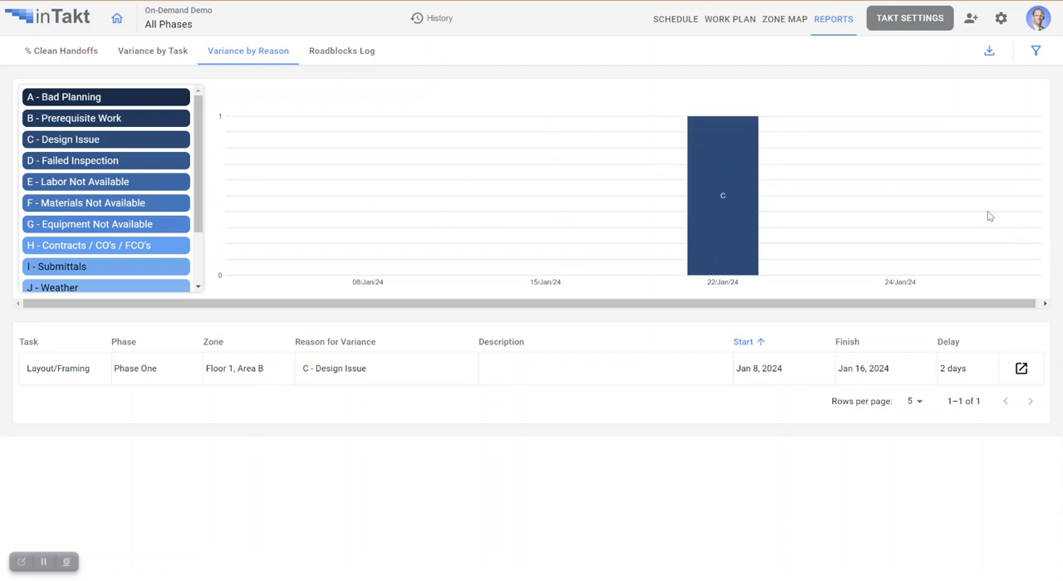
# - View the Roadblocks Log and page through the tasks linked to the RFI #231 roadblock
pyautogui.click(340, 55)
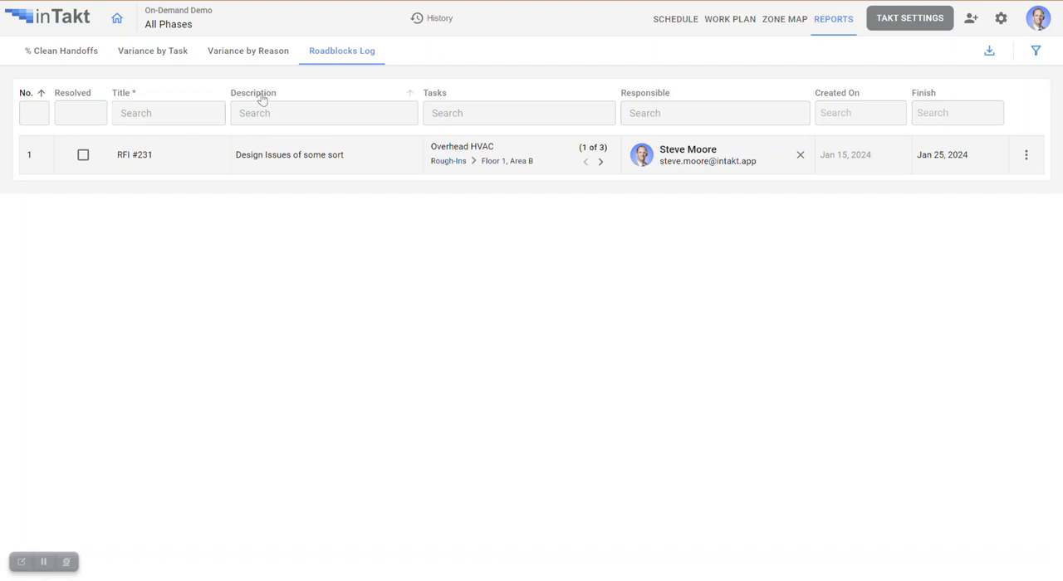
pyautogui.click(602, 163)
pyautogui.click(601, 163)
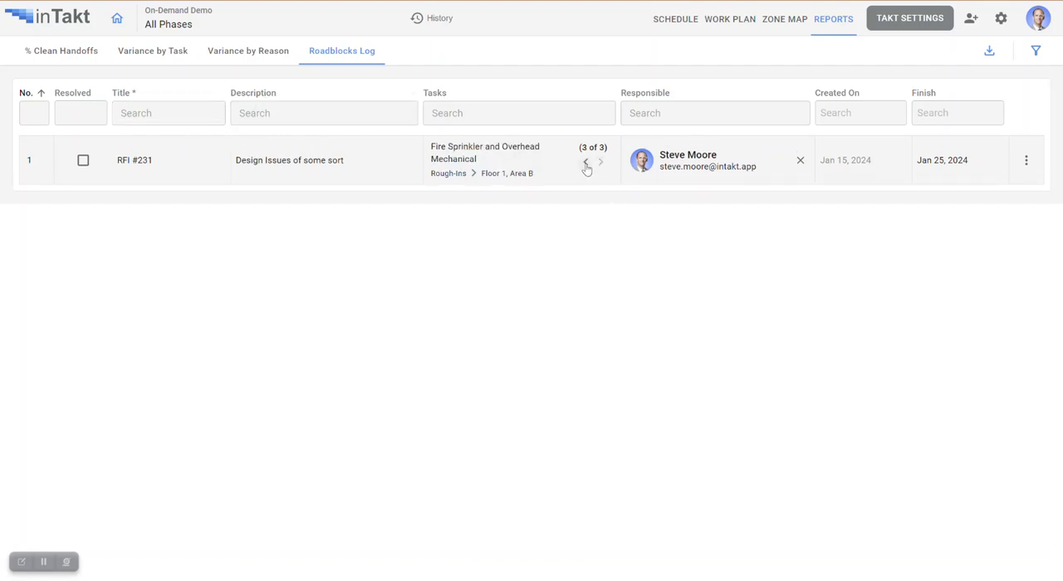
pyautogui.click(586, 162)
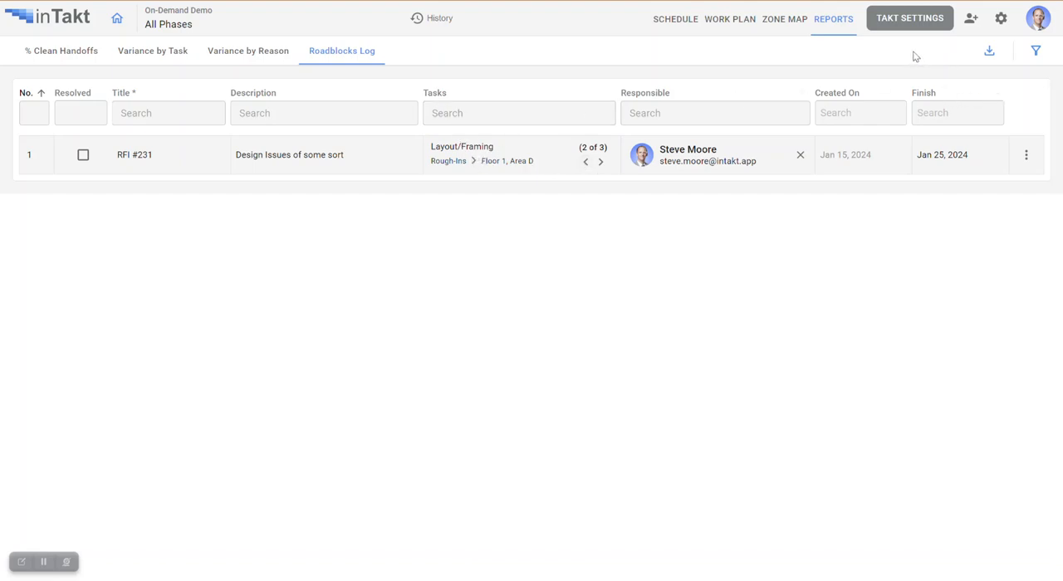
# - Draft a new project user entry with the Editor role and the #Plumbing tag
pyautogui.click(972, 20)
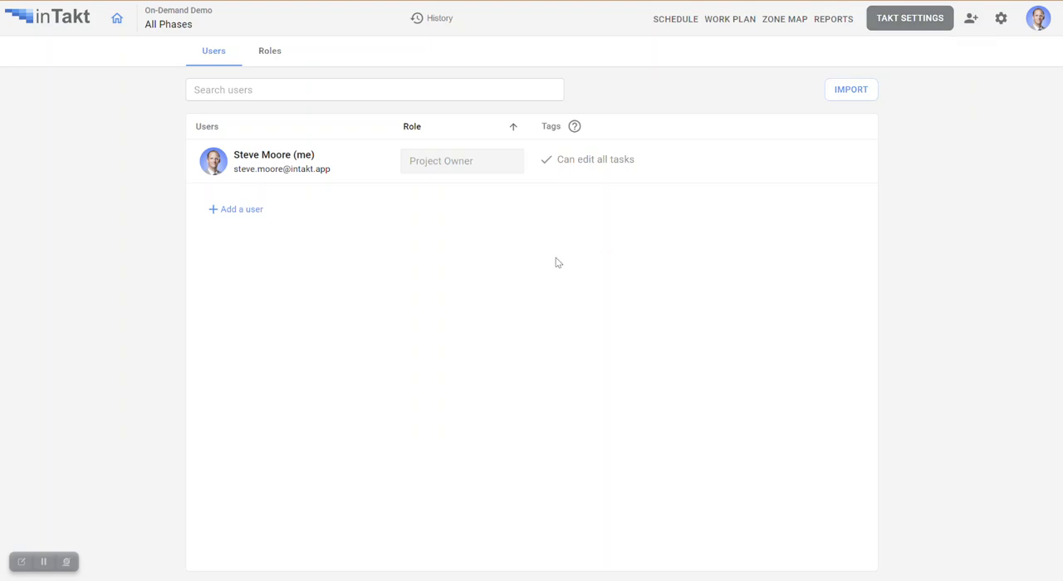
pyautogui.click(259, 211)
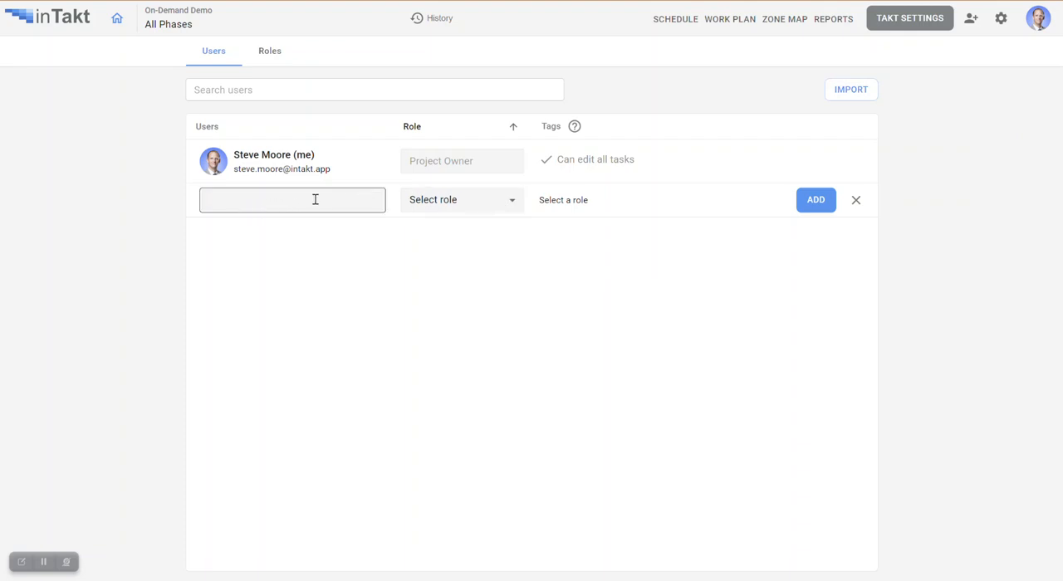
pyautogui.click(508, 203)
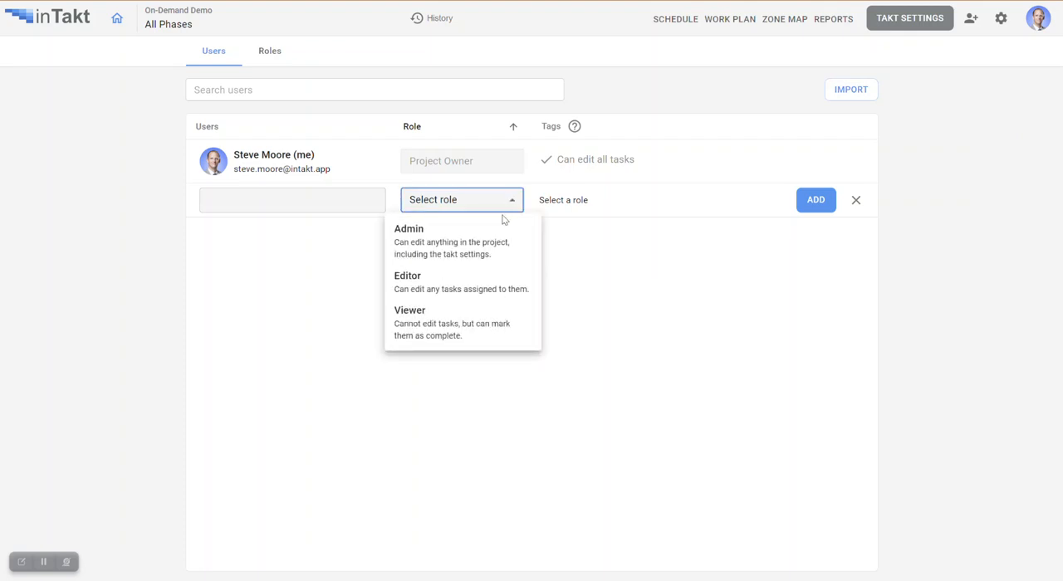
pyautogui.click(613, 233)
pyautogui.click(510, 202)
pyautogui.click(464, 290)
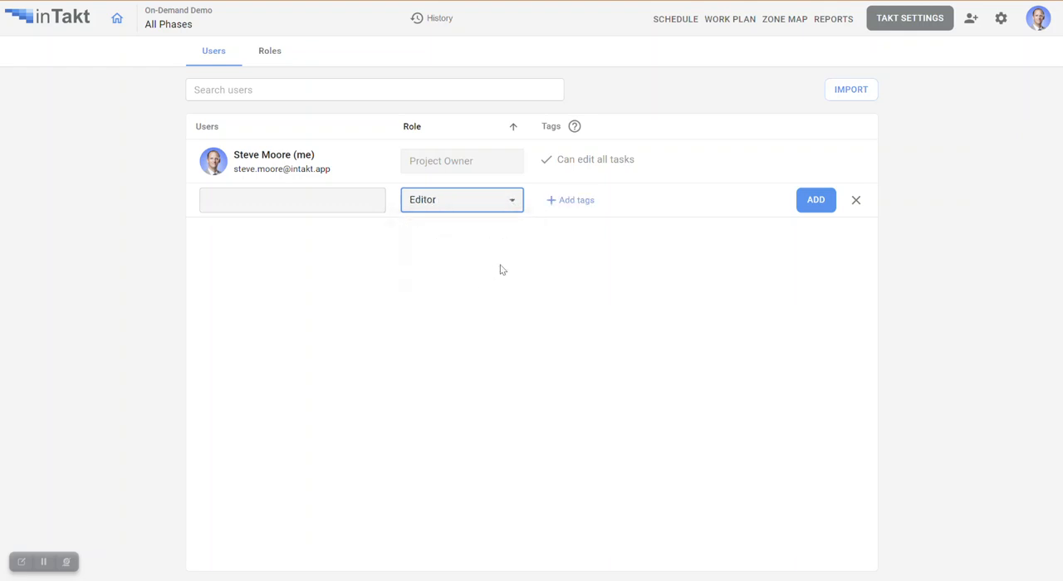
pyautogui.click(574, 202)
pyautogui.click(588, 200)
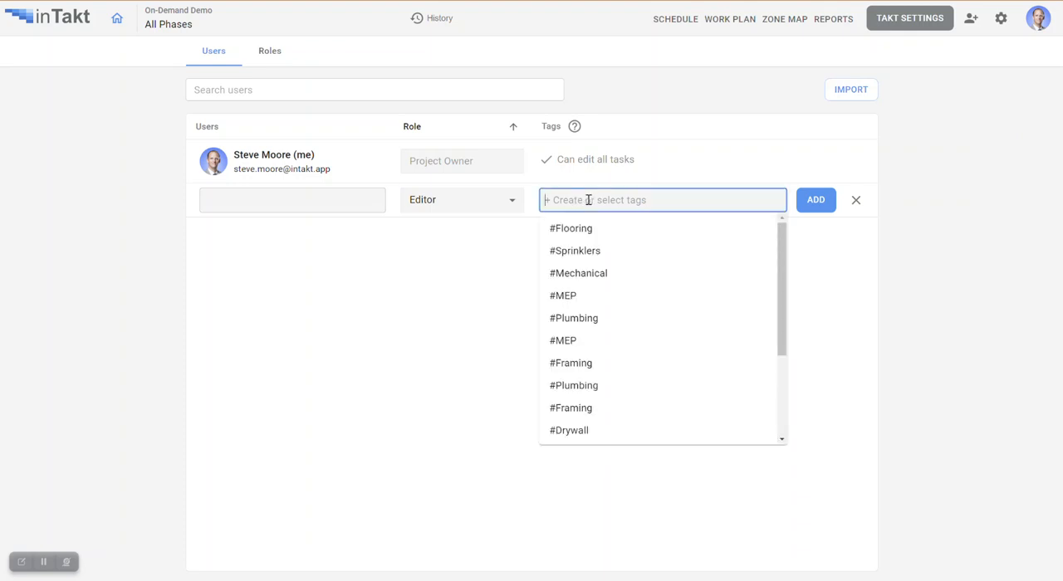
pyautogui.click(595, 318)
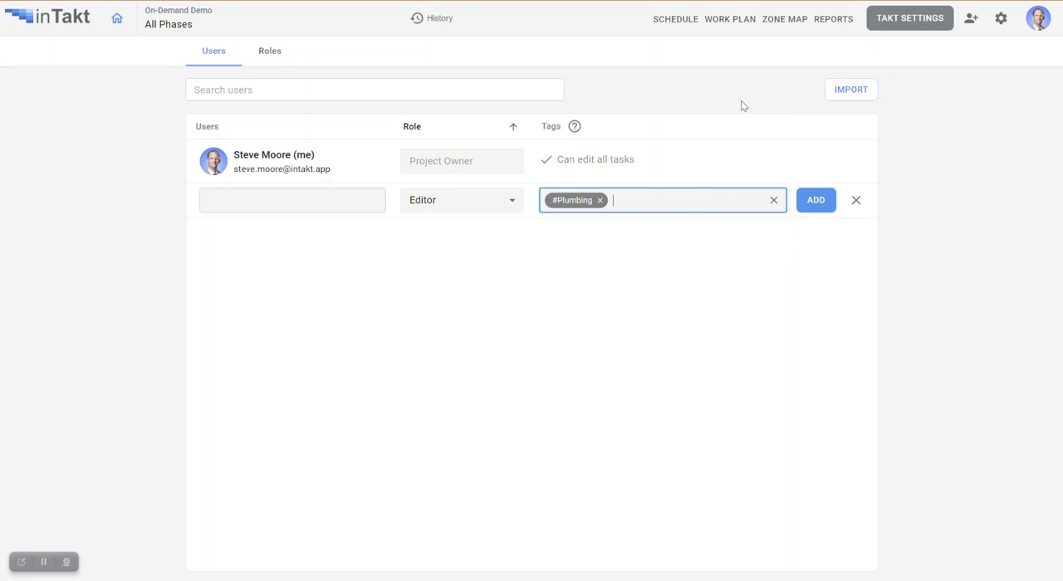
# - Examine the project roles and the permissions offered for a new role, and return to the user list without adding one
pyautogui.click(274, 53)
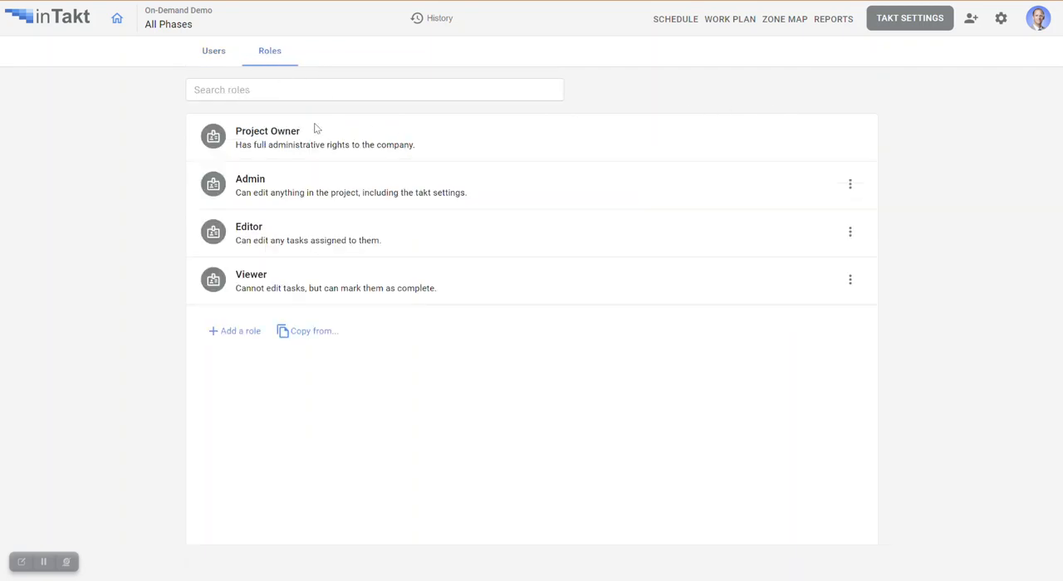
pyautogui.click(236, 334)
pyautogui.scroll(-5, 477, 257)
pyautogui.scroll(5, 487, 283)
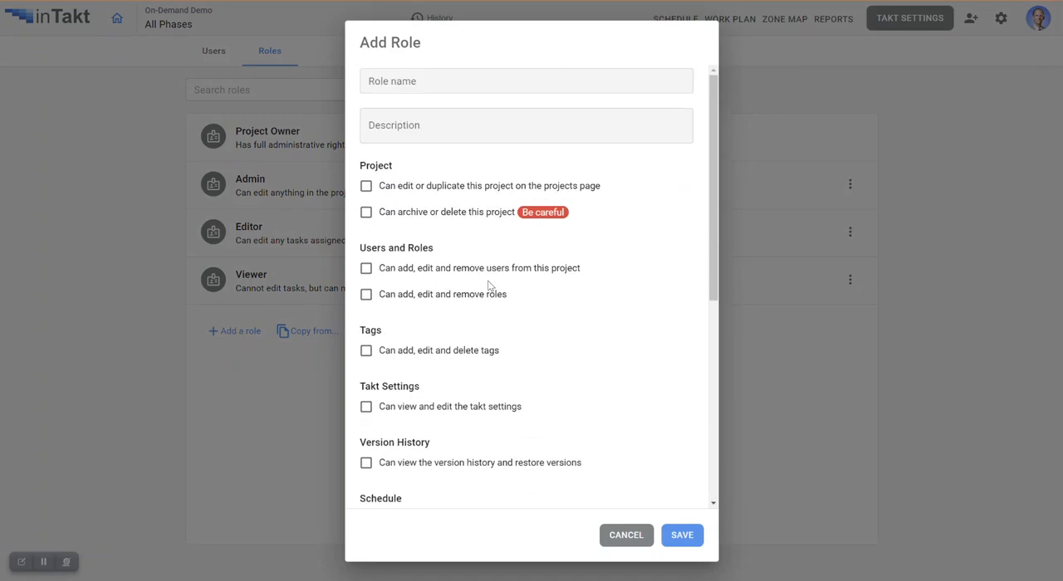
pyautogui.click(625, 534)
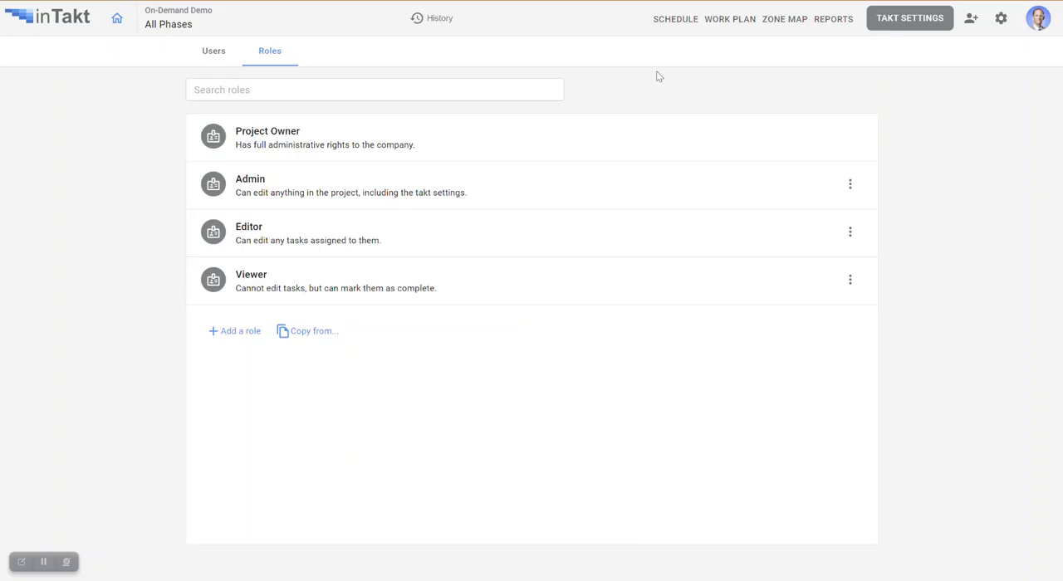
pyautogui.click(203, 55)
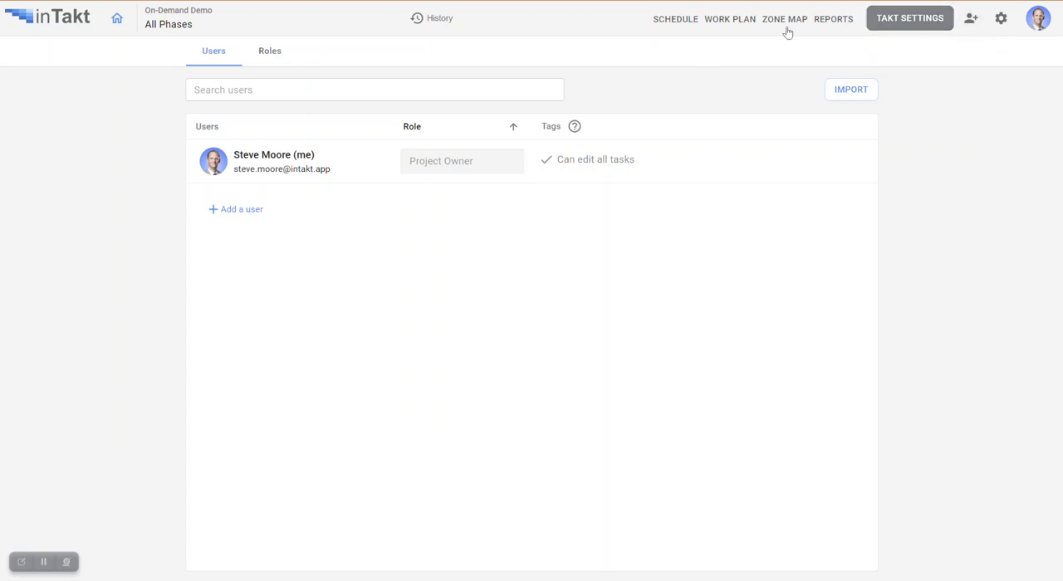
# - In the Rough-Ins takt settings, move Floor 1 Area B below Area C, place Floor Prep below Fire Sprinkler, and save
pyautogui.click(672, 25)
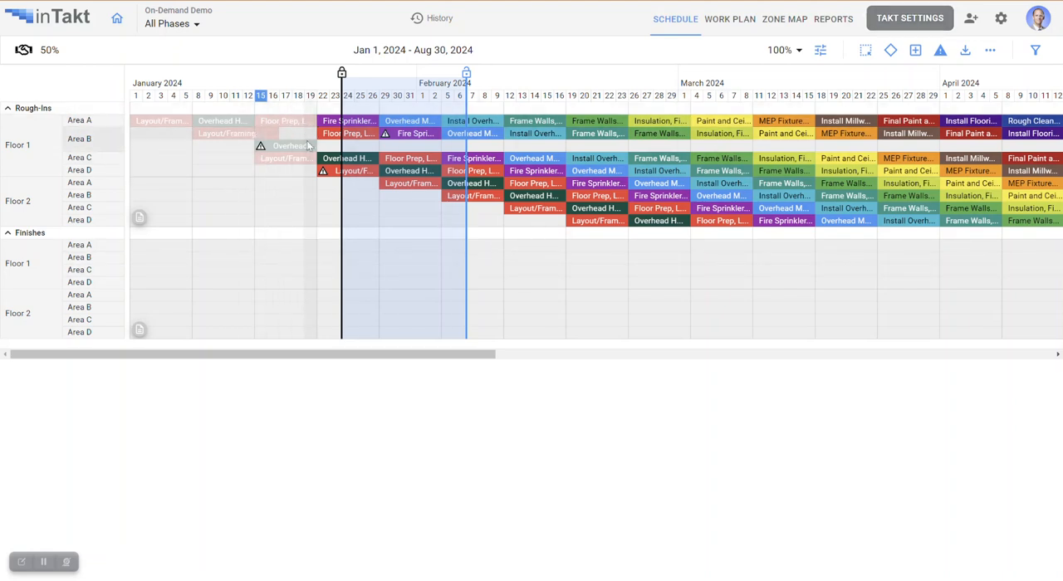
pyautogui.click(909, 18)
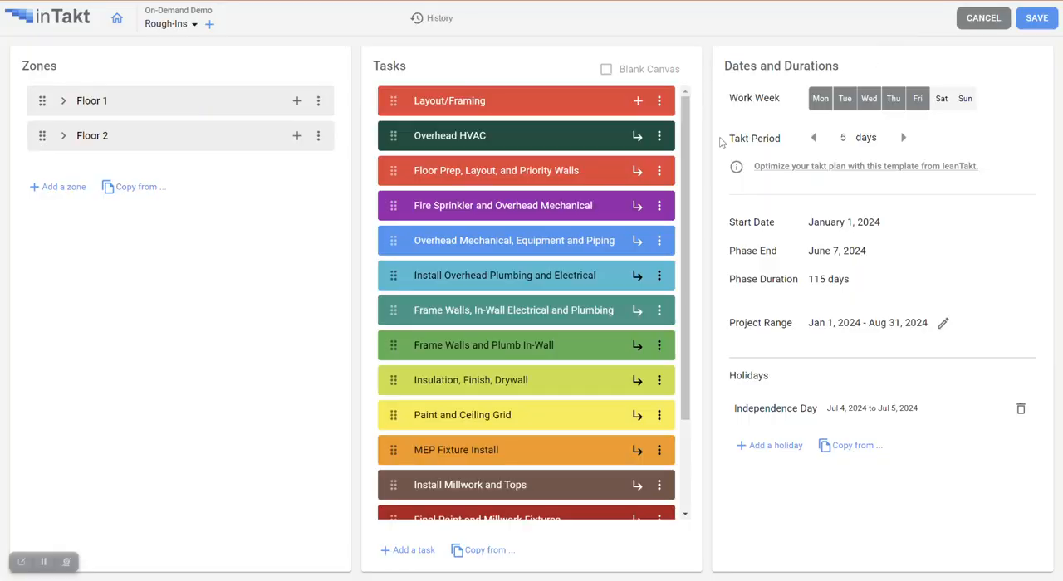
pyautogui.click(63, 101)
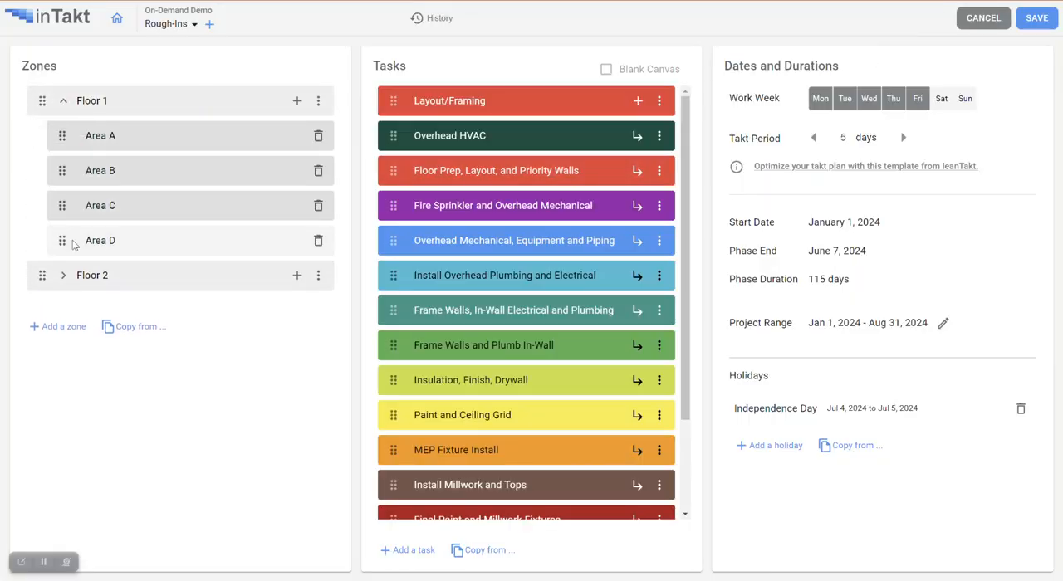
pyautogui.click(63, 275)
pyautogui.moveTo(61, 170); pyautogui.dragTo(67, 208)
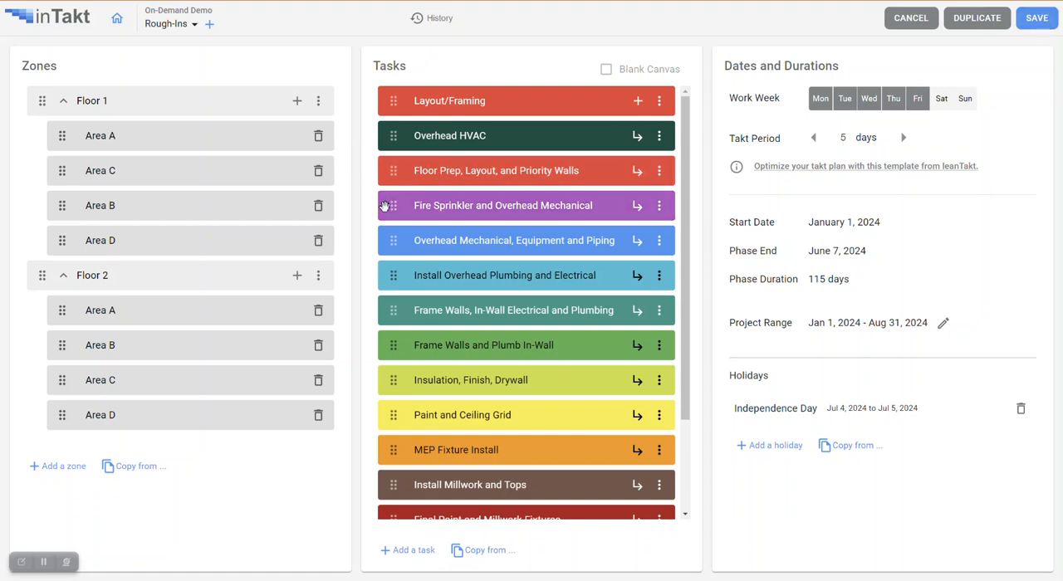
pyautogui.moveTo(392, 177); pyautogui.dragTo(395, 208)
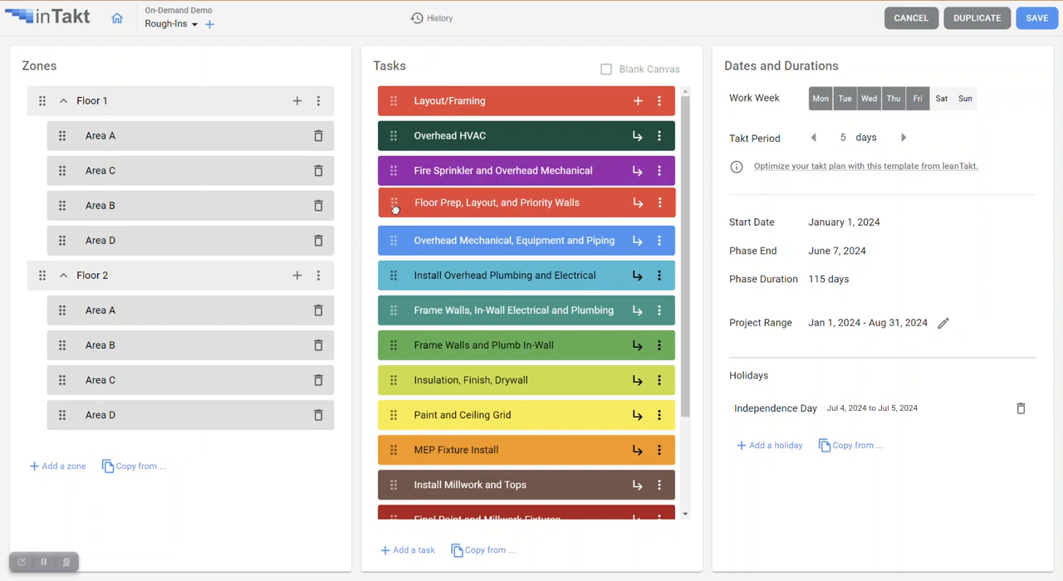
pyautogui.click(1036, 19)
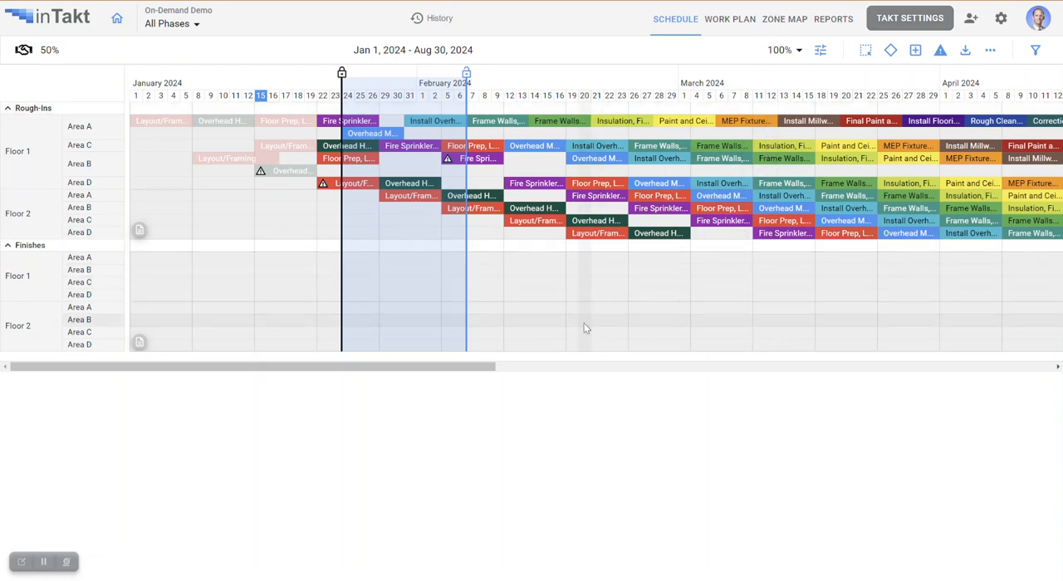
# - Check the crew assignments of the Finishes Plumbing fixtures / Trim tasks from Floor 1 Area A through Floor 2 Area A
pyautogui.moveTo(493, 367); pyautogui.dragTo(831, 374)
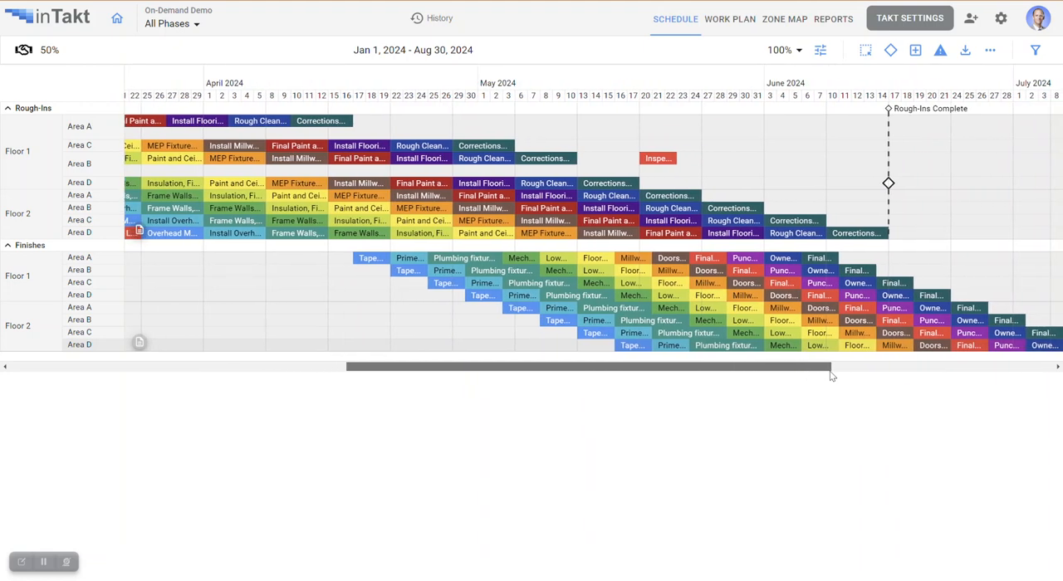
pyautogui.click(464, 259)
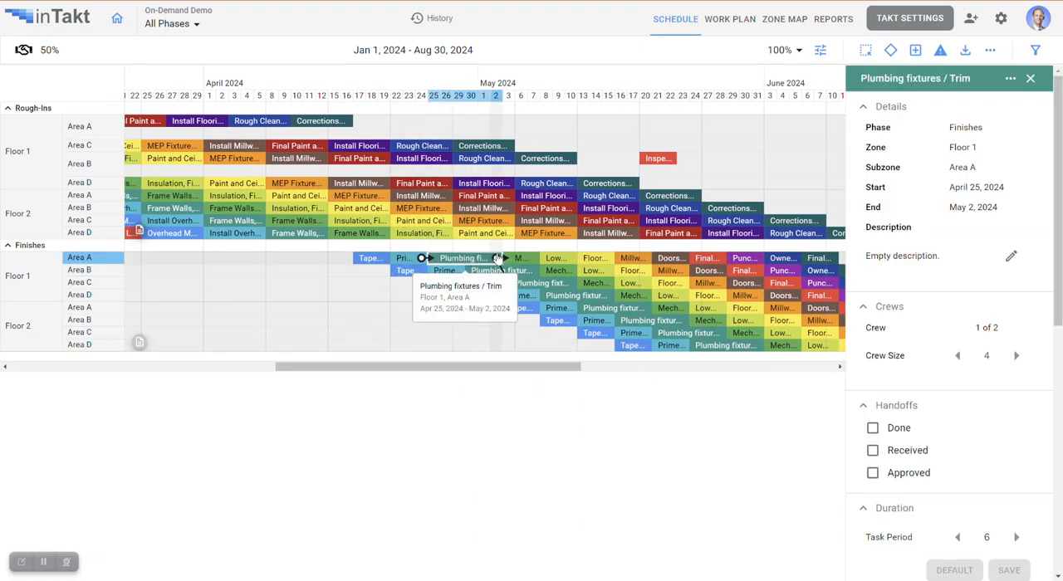
pyautogui.click(523, 272)
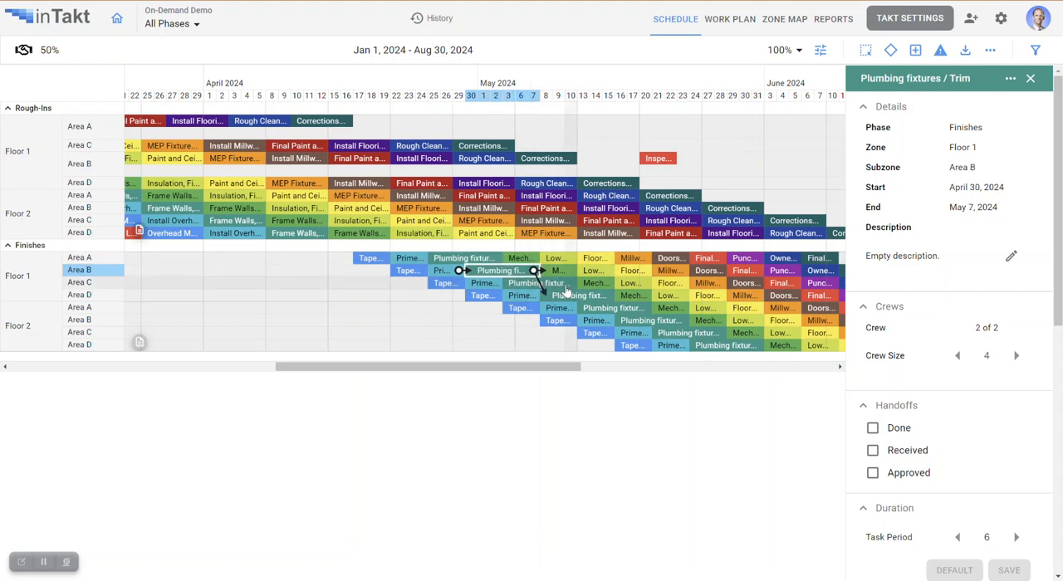
pyautogui.click(563, 284)
pyautogui.click(591, 296)
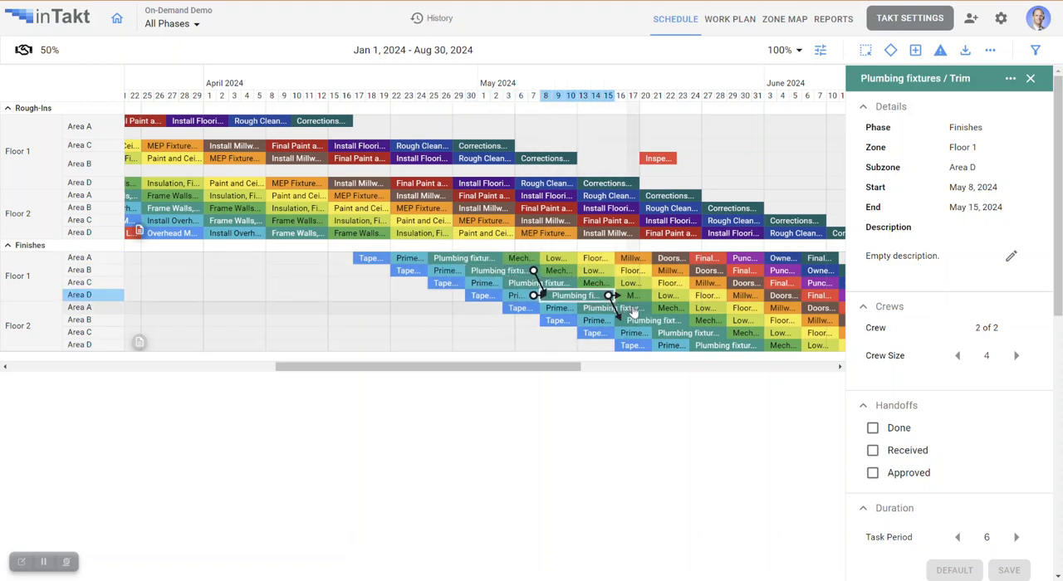
pyautogui.click(631, 309)
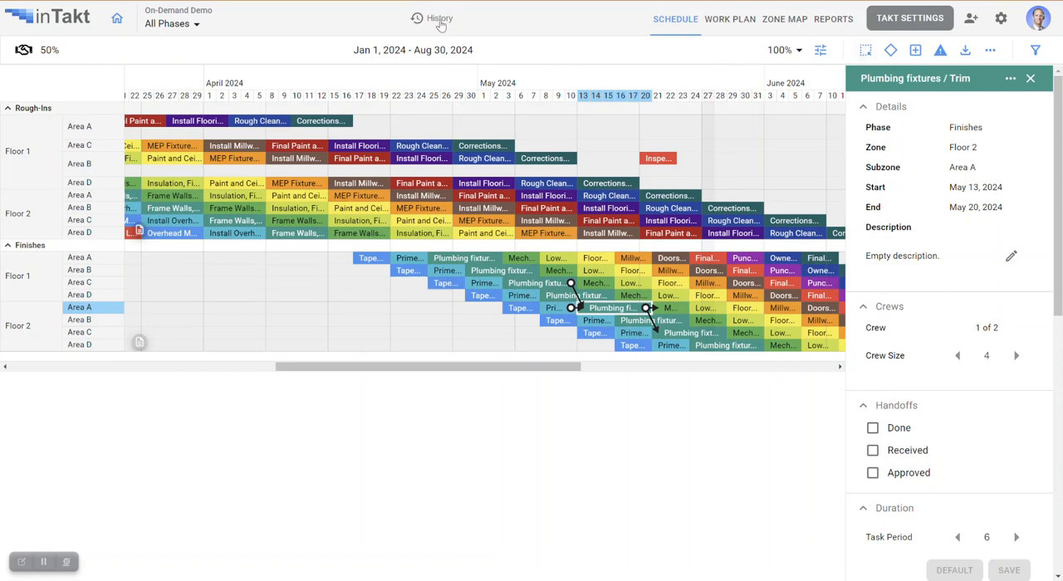
# - Open the schedule's version history and compare the versions saved on Jan 15, 2024 at 8:02 PM and 8:01 PM
pyautogui.moveTo(501, 373); pyautogui.dragTo(234, 370)
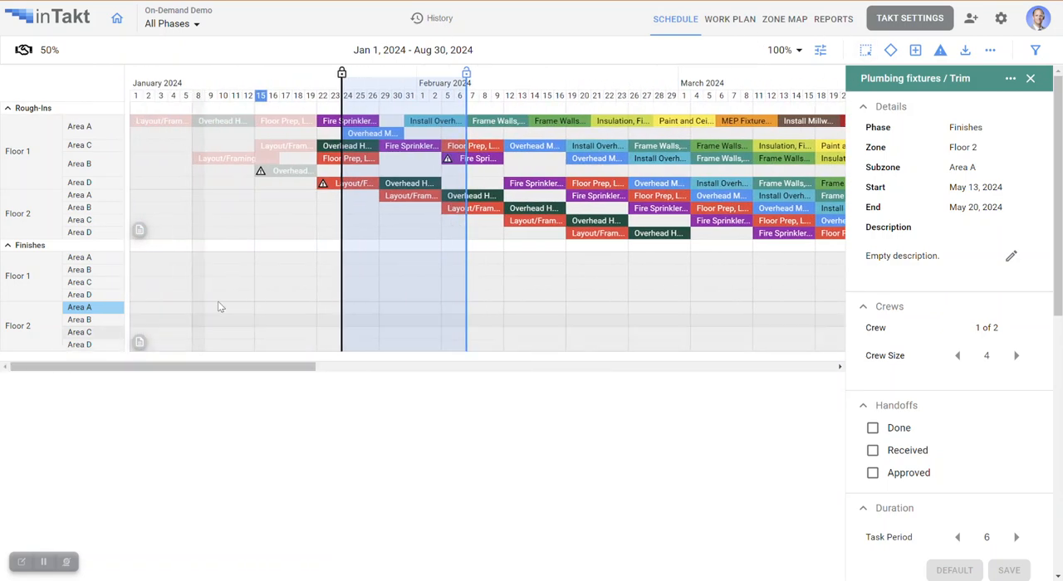
pyautogui.click(435, 20)
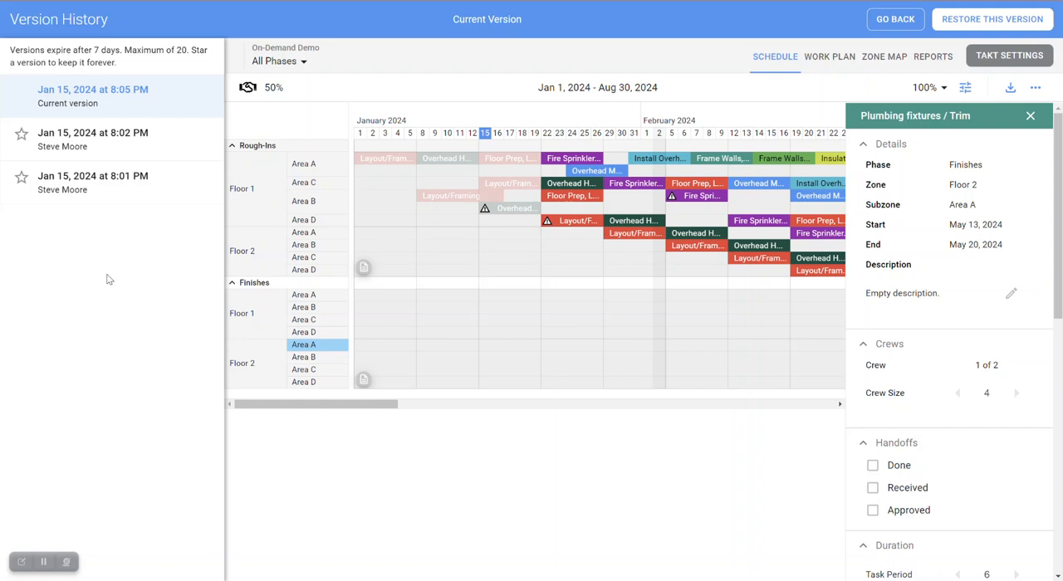
pyautogui.click(114, 154)
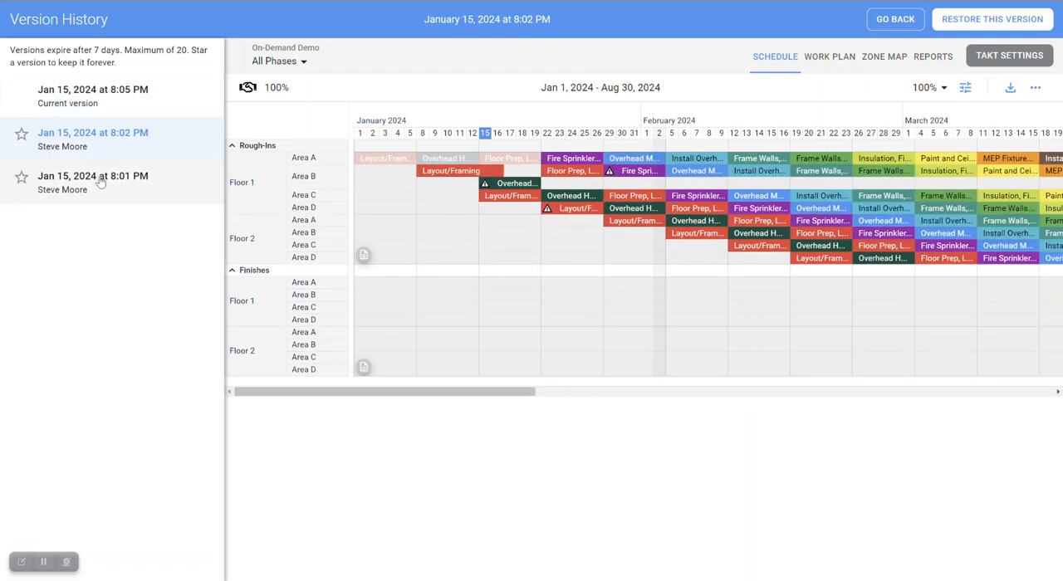
pyautogui.click(111, 179)
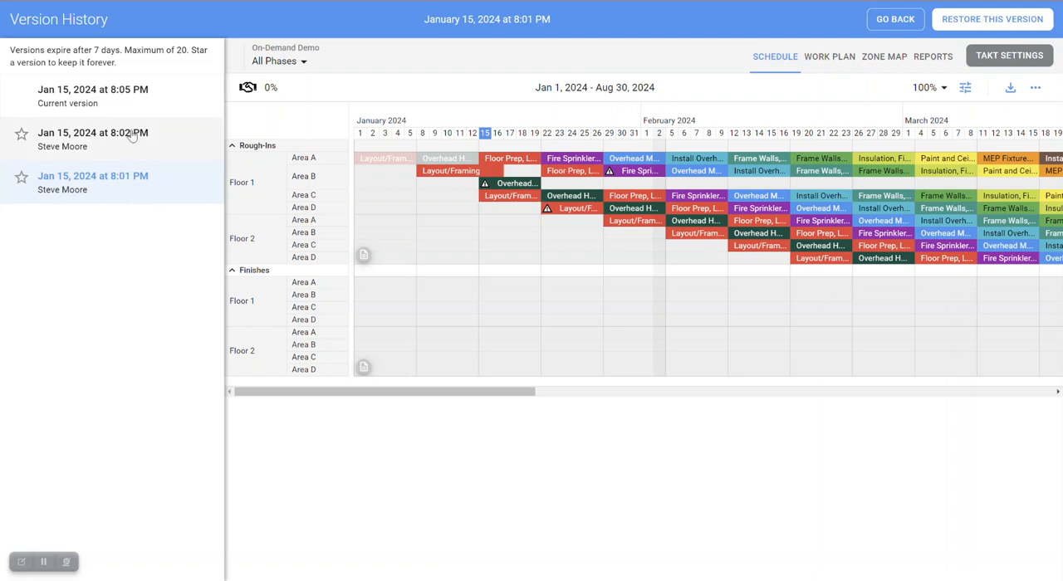
# - Star the Jan 15, 2024 at 8:02 PM version and save it under the name "Before the big switcheroo"
pyautogui.click(132, 136)
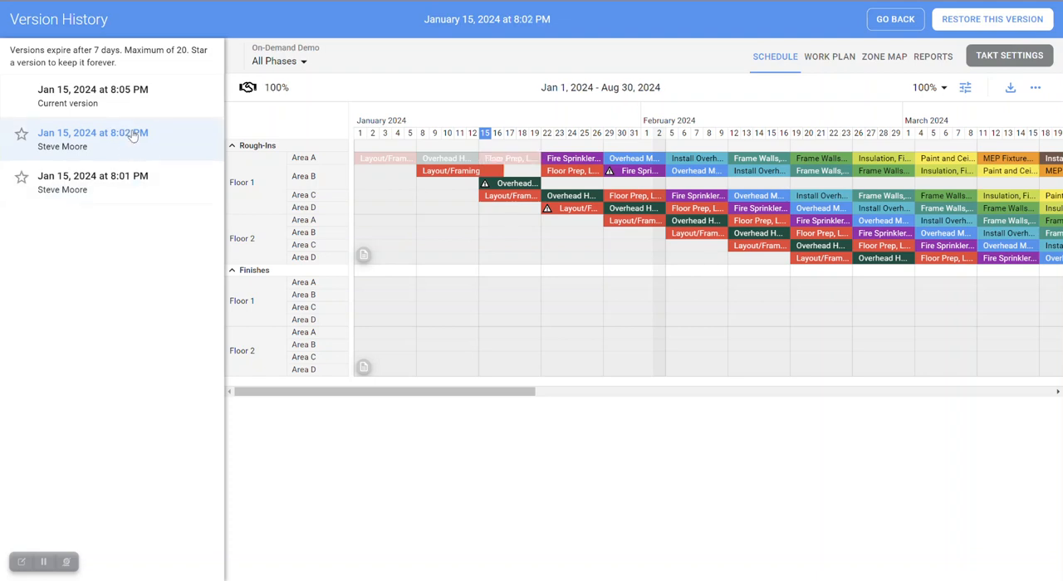
pyautogui.click(22, 134)
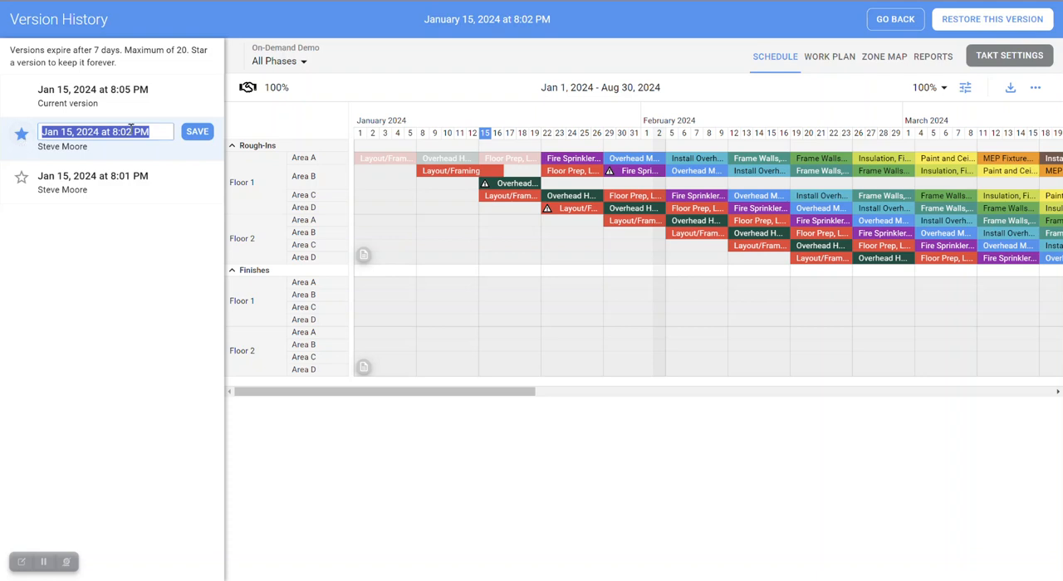
pyautogui.write('Before')
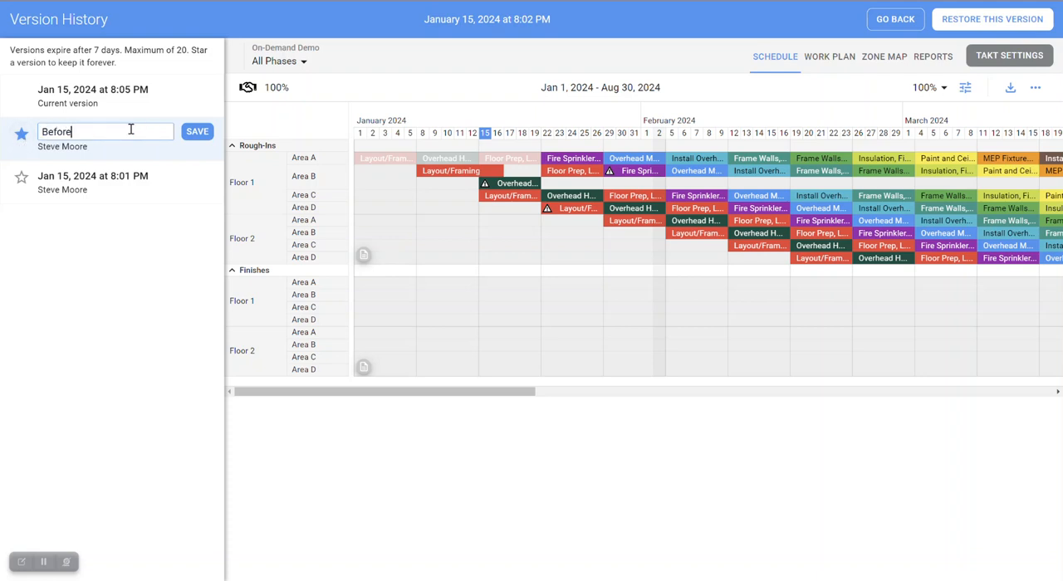
pyautogui.write(' the big switcheroo')
pyautogui.click(197, 132)
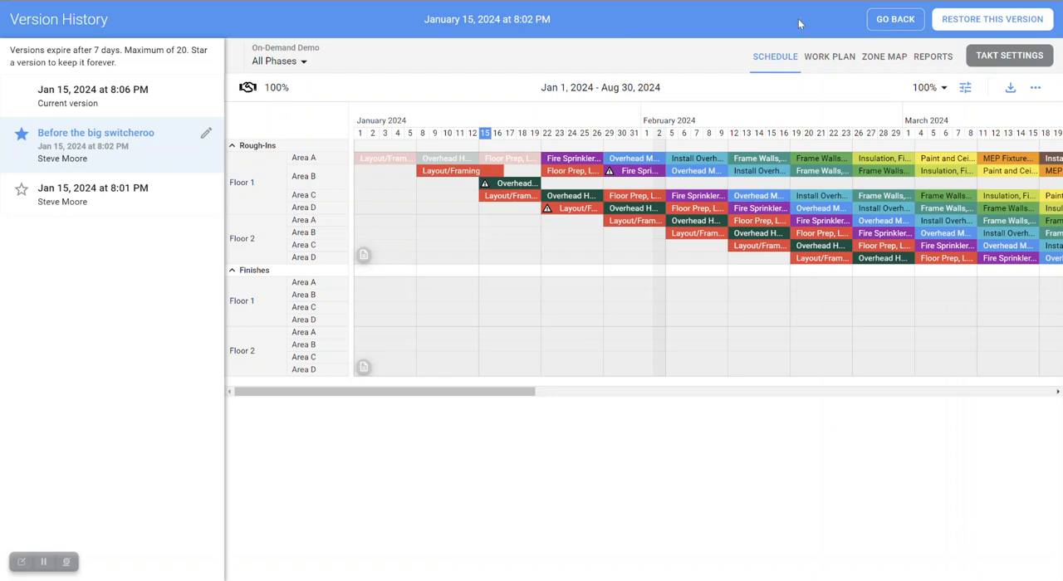
# - Restore the schedule to the "Before the big switcheroo" version and check the reverted timeline
pyautogui.click(1000, 26)
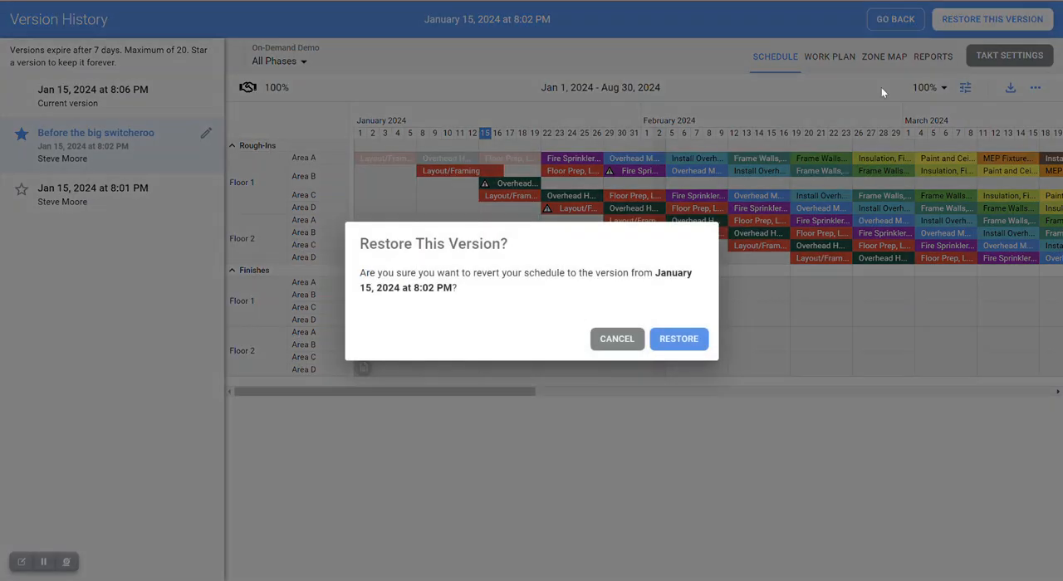
pyautogui.click(677, 339)
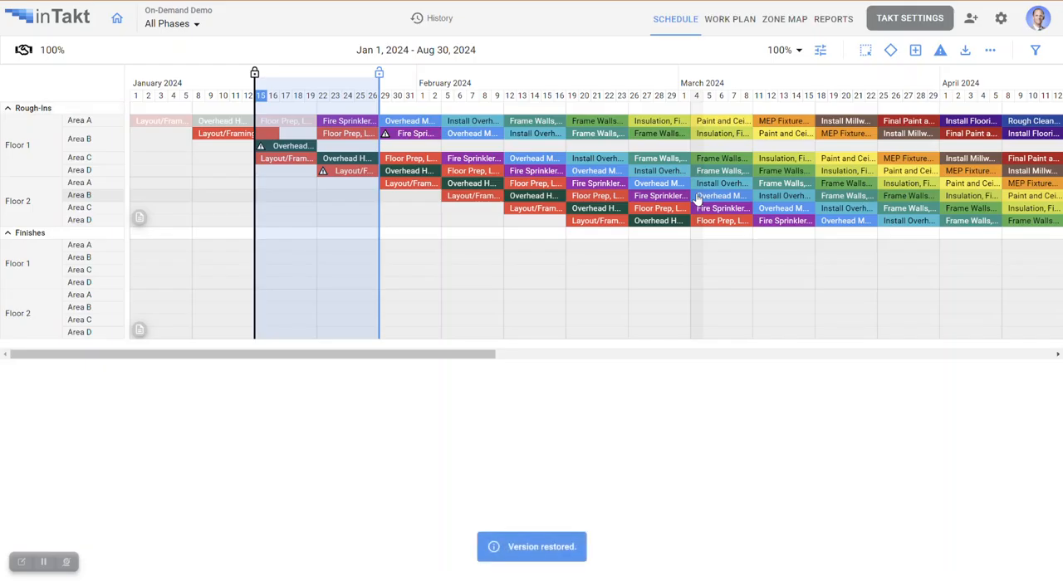
pyautogui.moveTo(451, 363); pyautogui.dragTo(974, 311)
pyautogui.hscroll(-15, 973, 311)
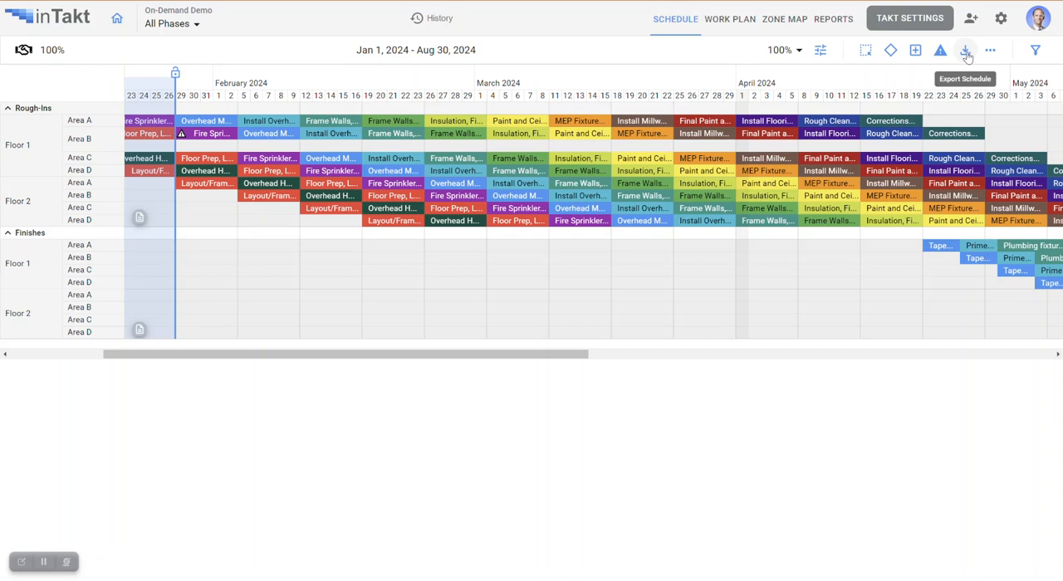
# - Start a PDF export of the schedule and examine its phase, date type and paper size options, keeping Full, All Phases and Letter
pyautogui.click(966, 50)
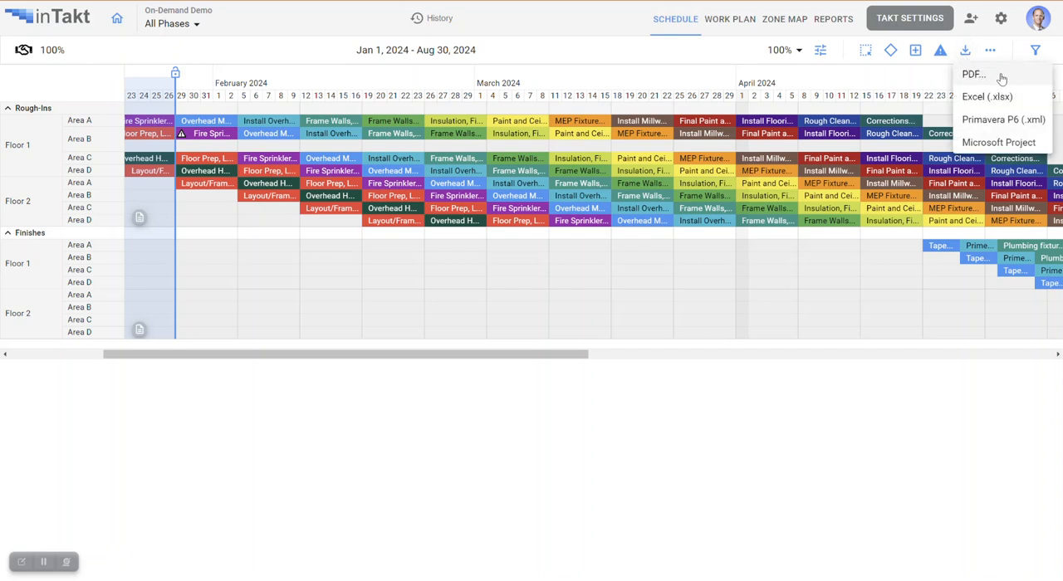
pyautogui.click(988, 80)
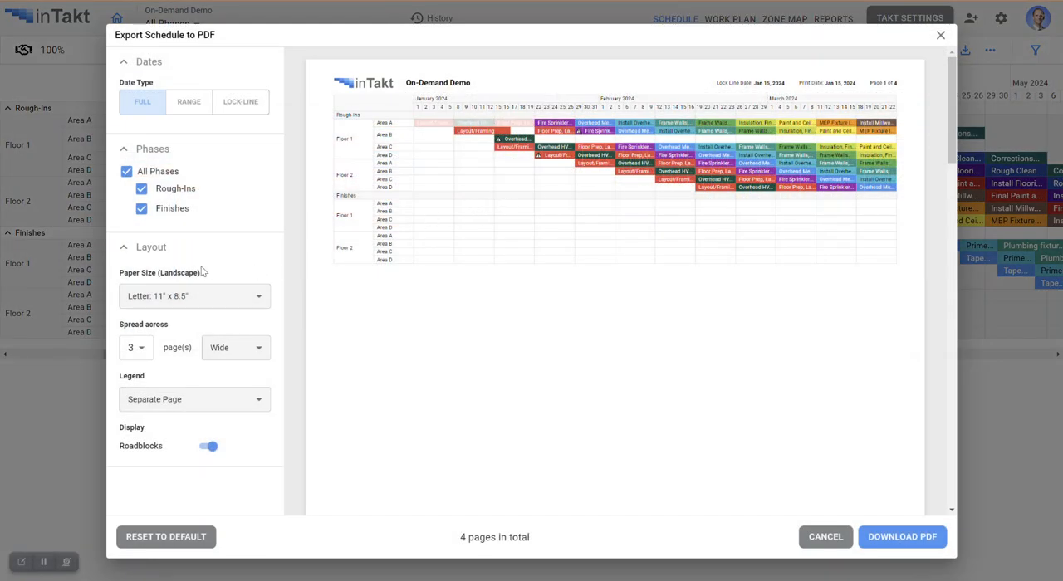
pyautogui.click(140, 190)
pyautogui.click(140, 190)
pyautogui.click(187, 103)
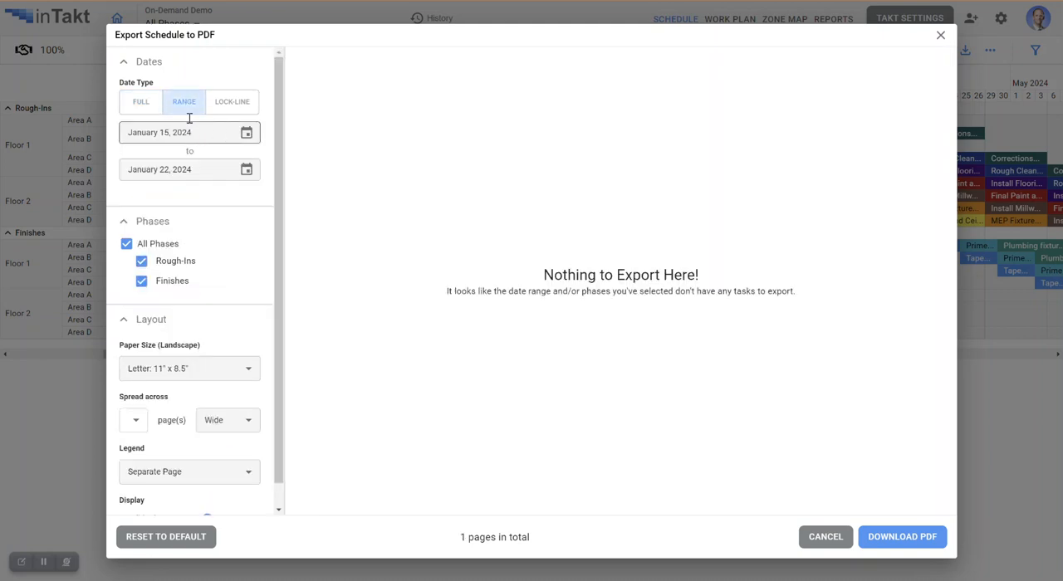
pyautogui.click(138, 105)
pyautogui.click(260, 299)
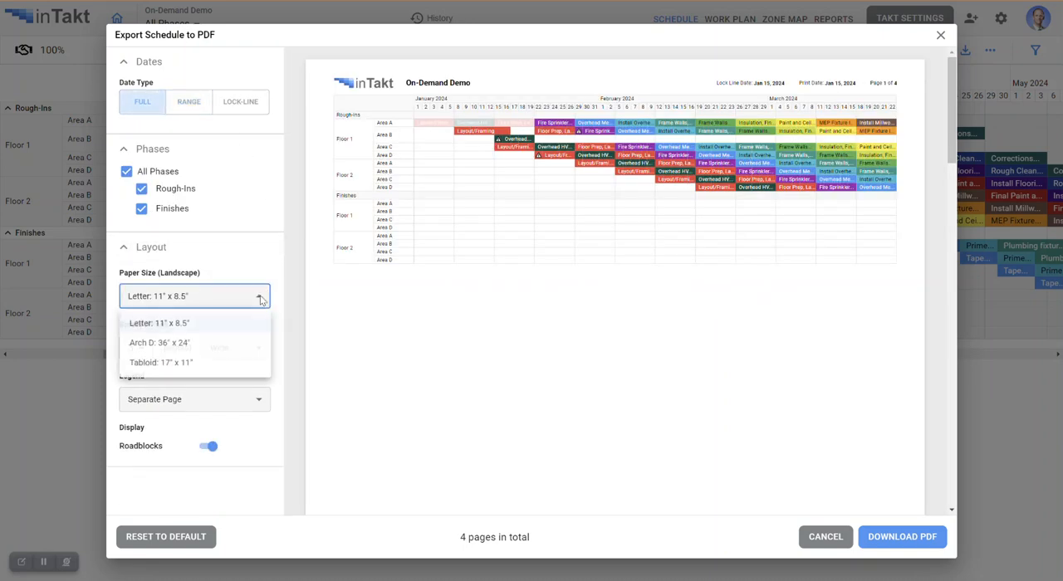
pyautogui.click(260, 300)
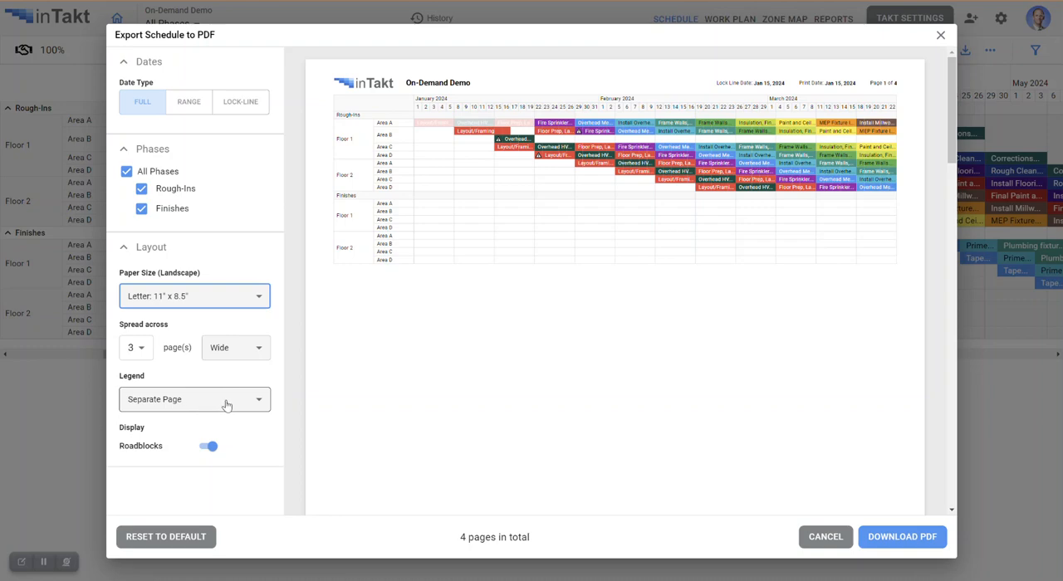
# - Review the preview pages of the PDF export through the legend page, and leave the export without downloading
pyautogui.scroll(-12, 507, 425)
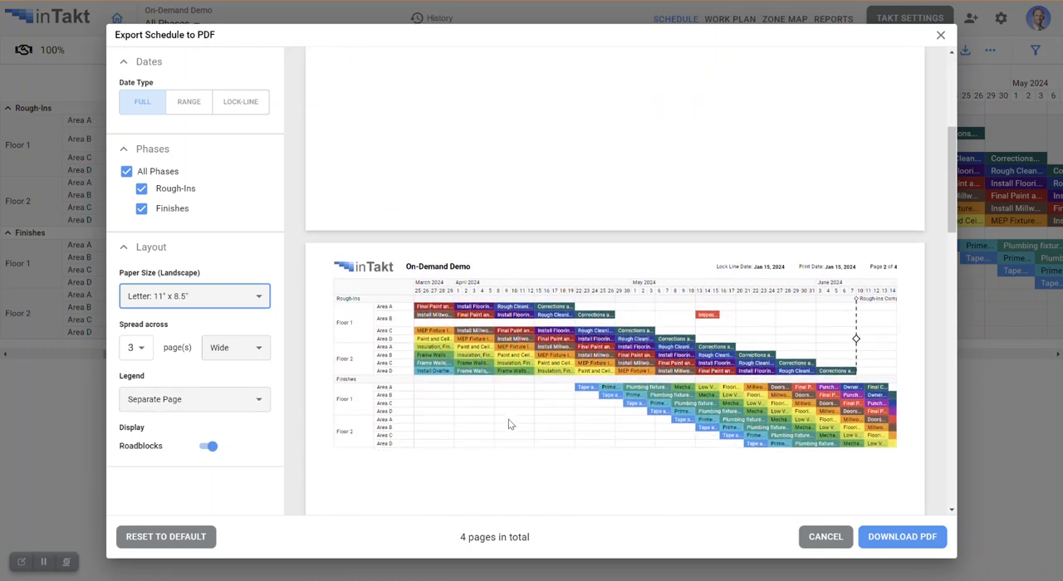
pyautogui.scroll(-6, 509, 424)
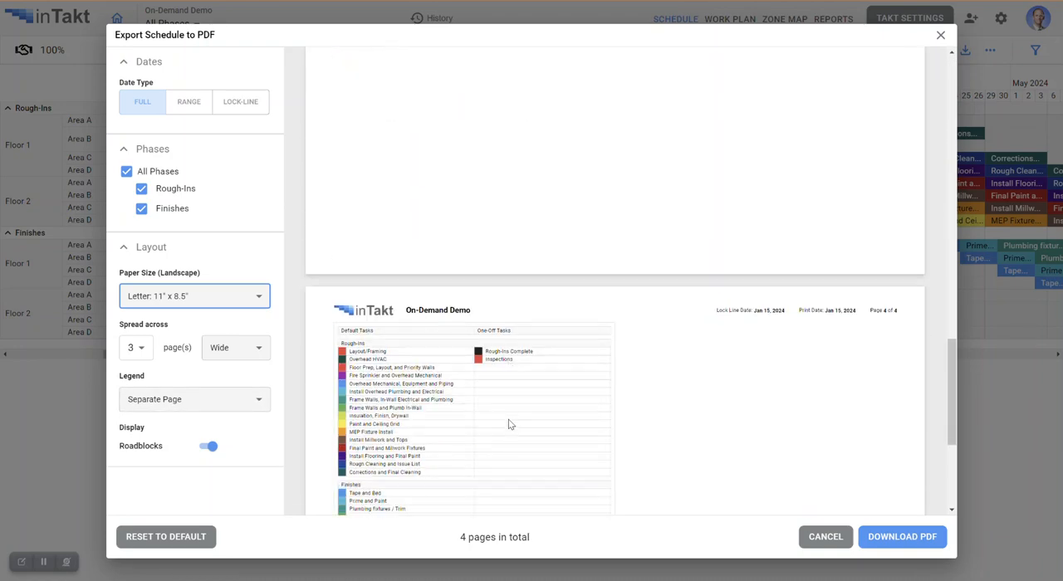
pyautogui.scroll(10, 509, 424)
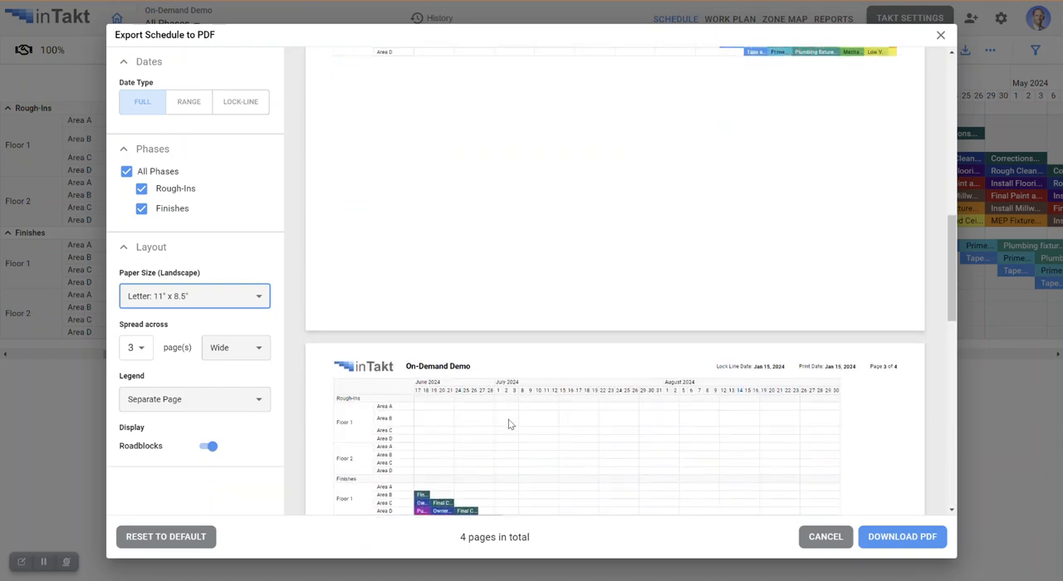
pyautogui.scroll(3, 509, 425)
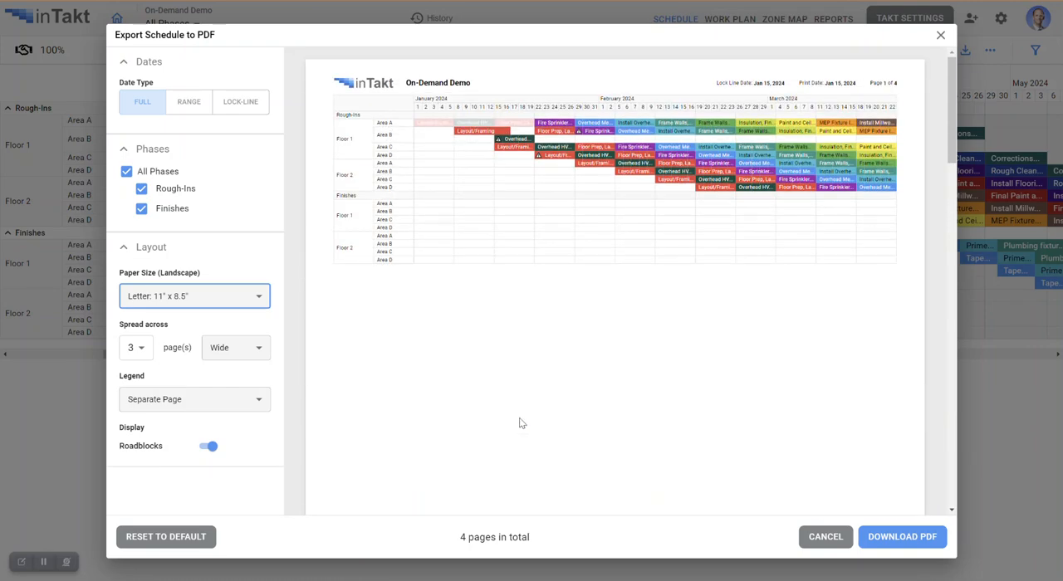
pyautogui.click(829, 538)
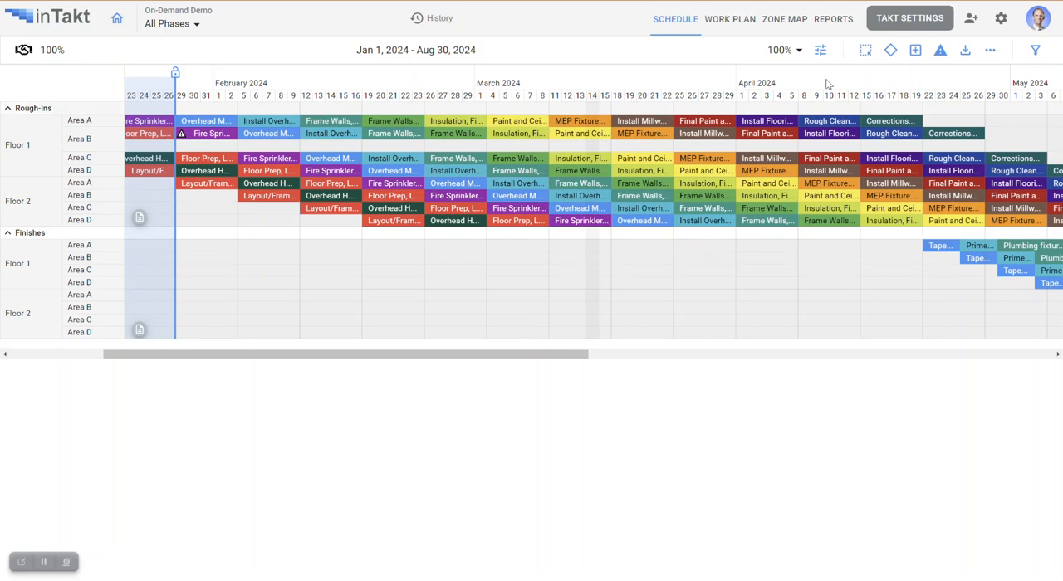
# - Export the schedule as an Excel (.xlsx) file and open the downloaded workbook in Excel
pyautogui.click(966, 52)
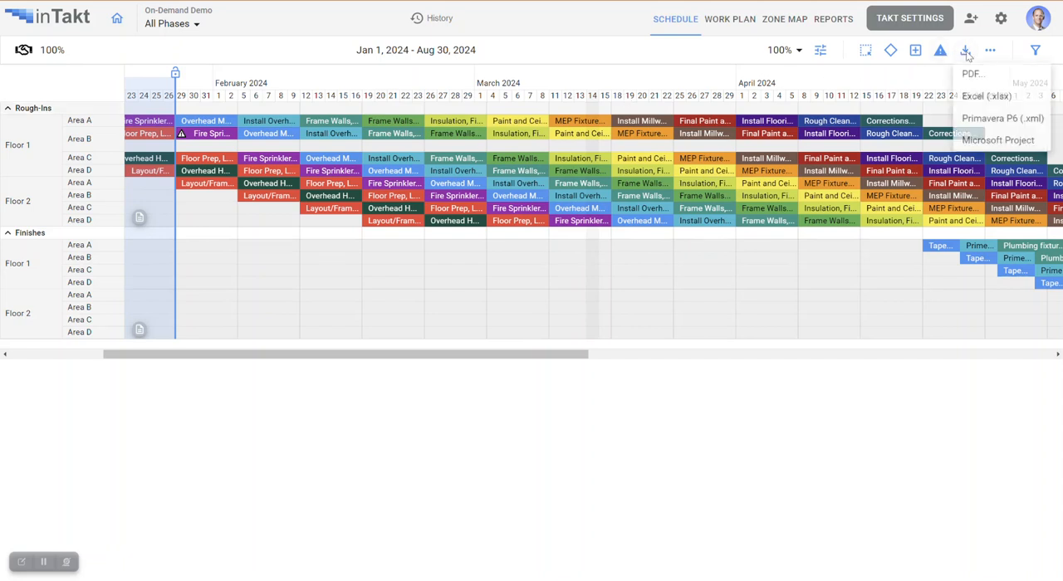
pyautogui.click(986, 98)
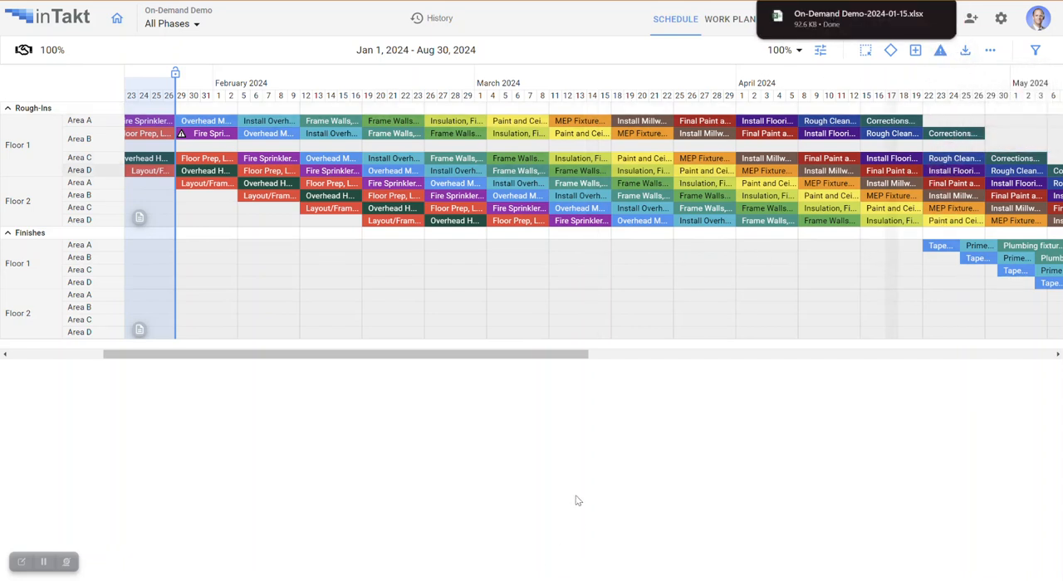
pyautogui.click(854, 20)
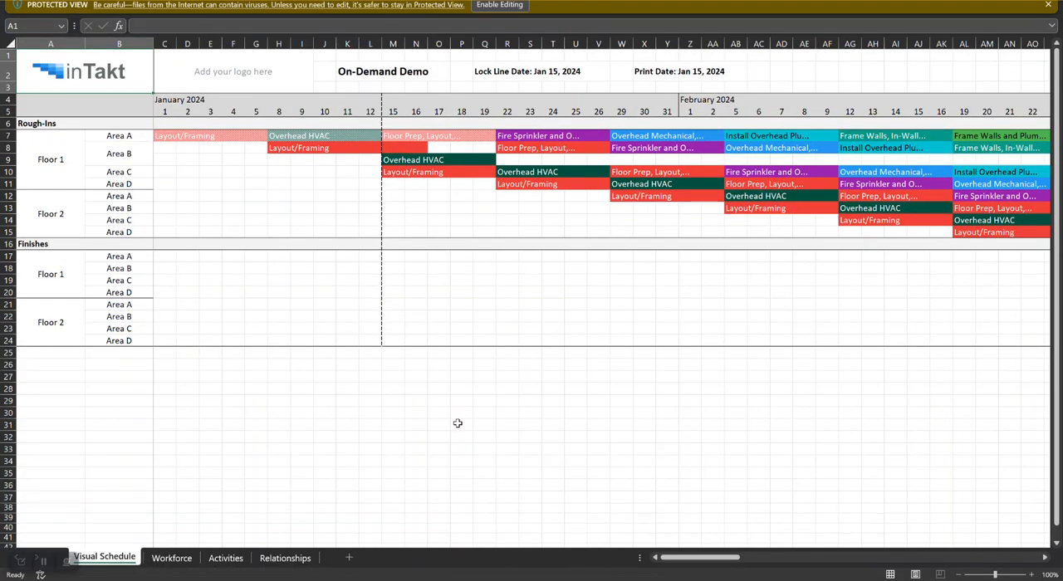
# - Examine the exported workbook's Visual Schedule, Workforce, Activities and Relationships sheets
pyautogui.moveTo(723, 562); pyautogui.dragTo(702, 565)
pyautogui.click(181, 563)
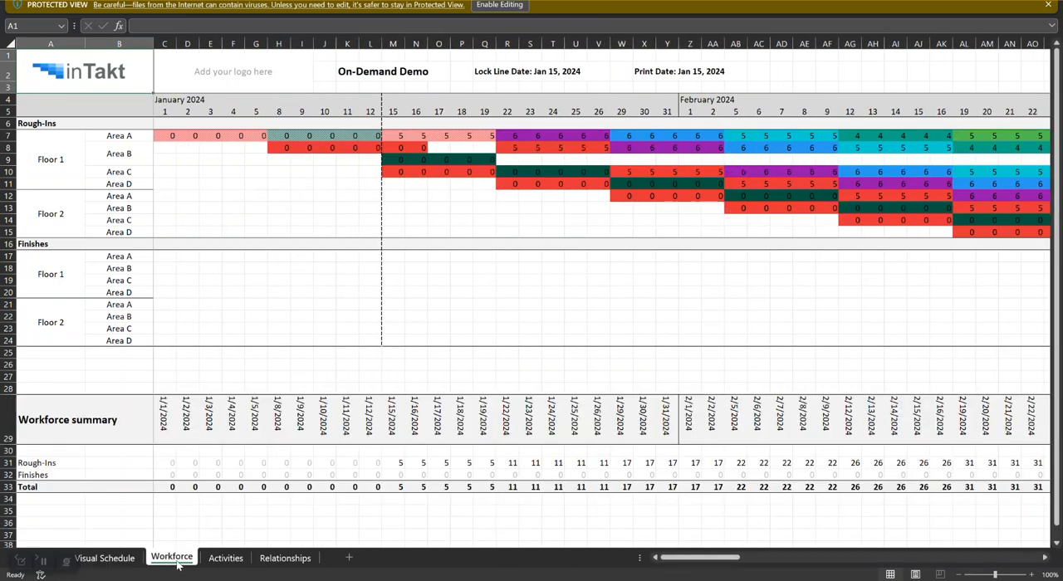
pyautogui.scroll(-3, 347, 415)
pyautogui.scroll(3, 345, 419)
pyautogui.click(216, 561)
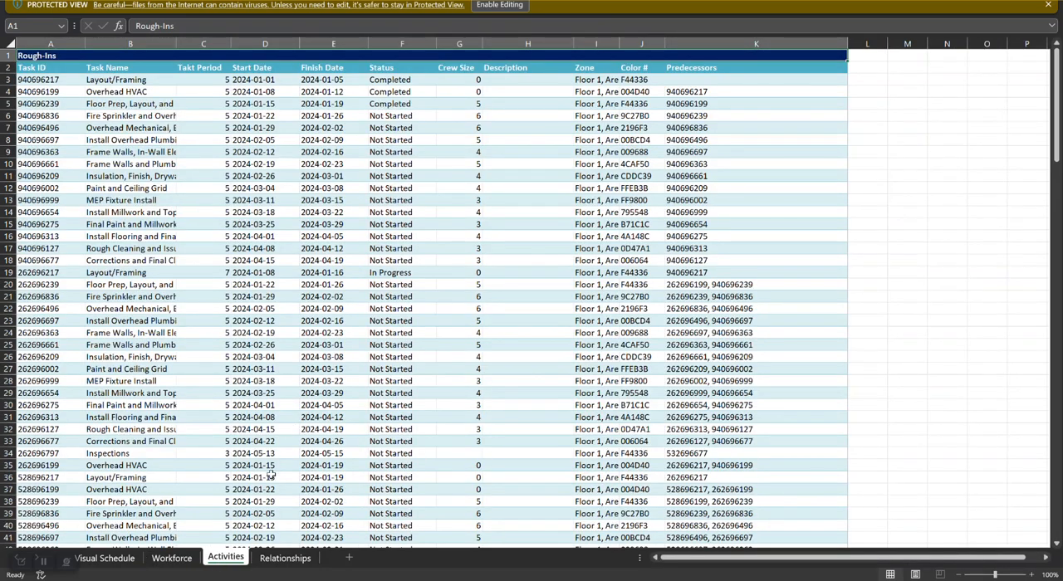
pyautogui.click(285, 563)
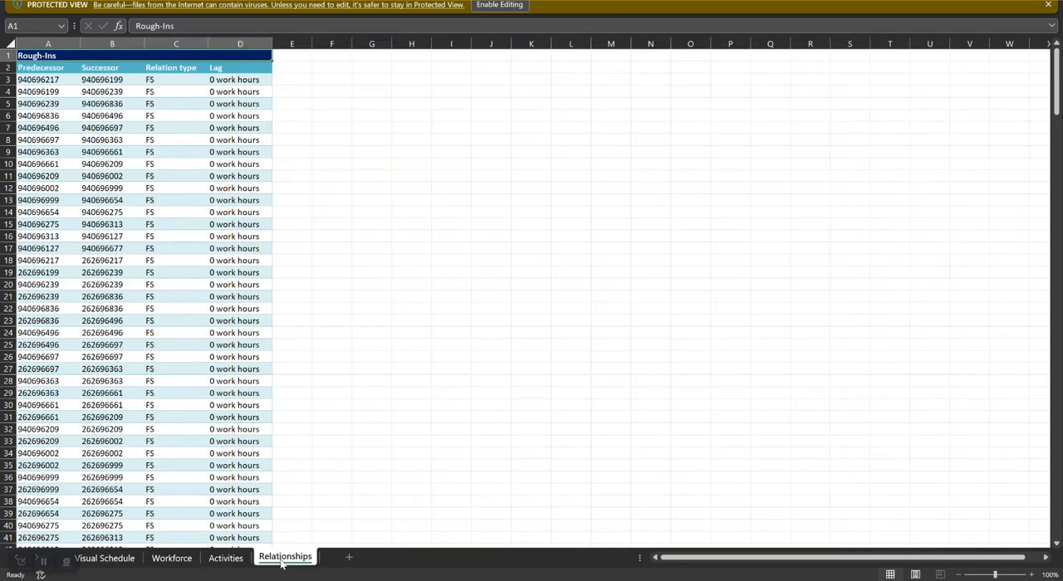
pyautogui.click(233, 563)
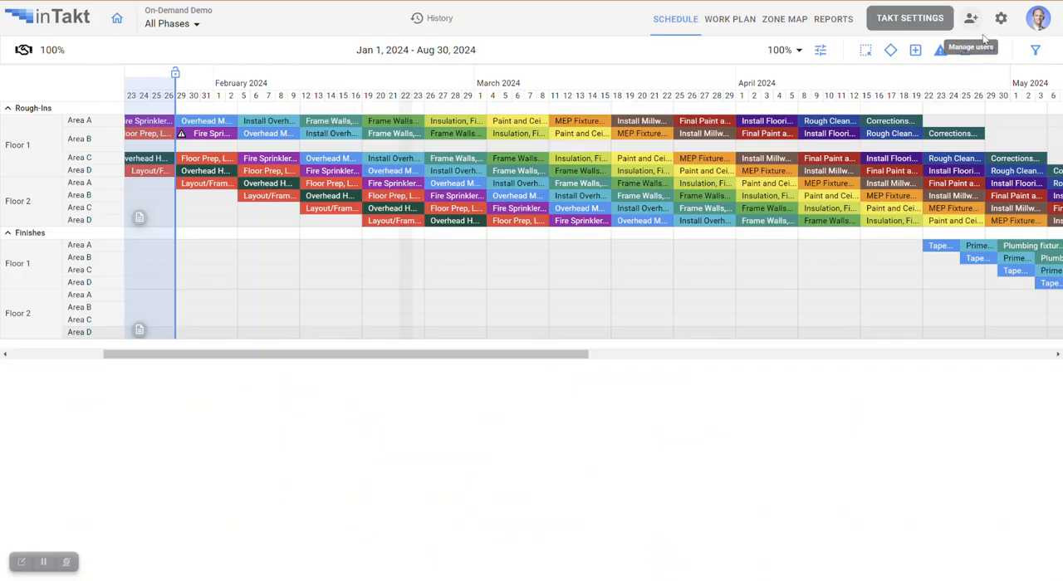
pyautogui.click(965, 50)
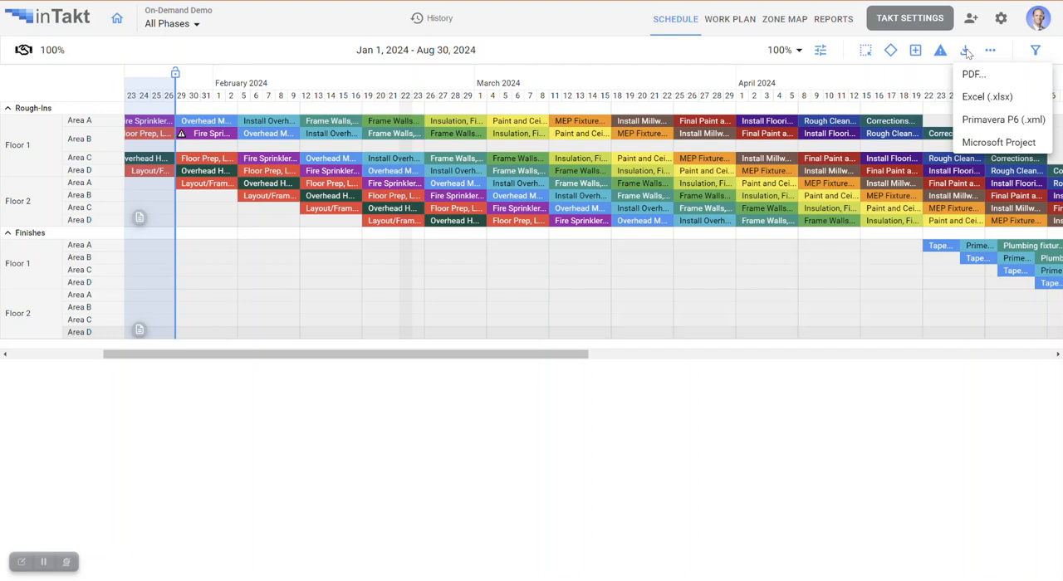
pyautogui.click(683, 58)
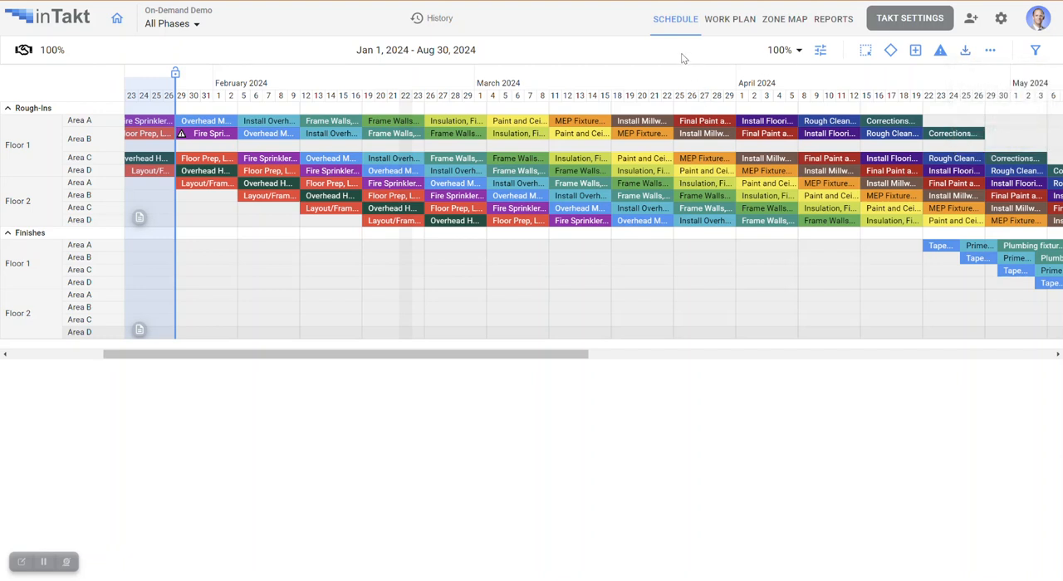